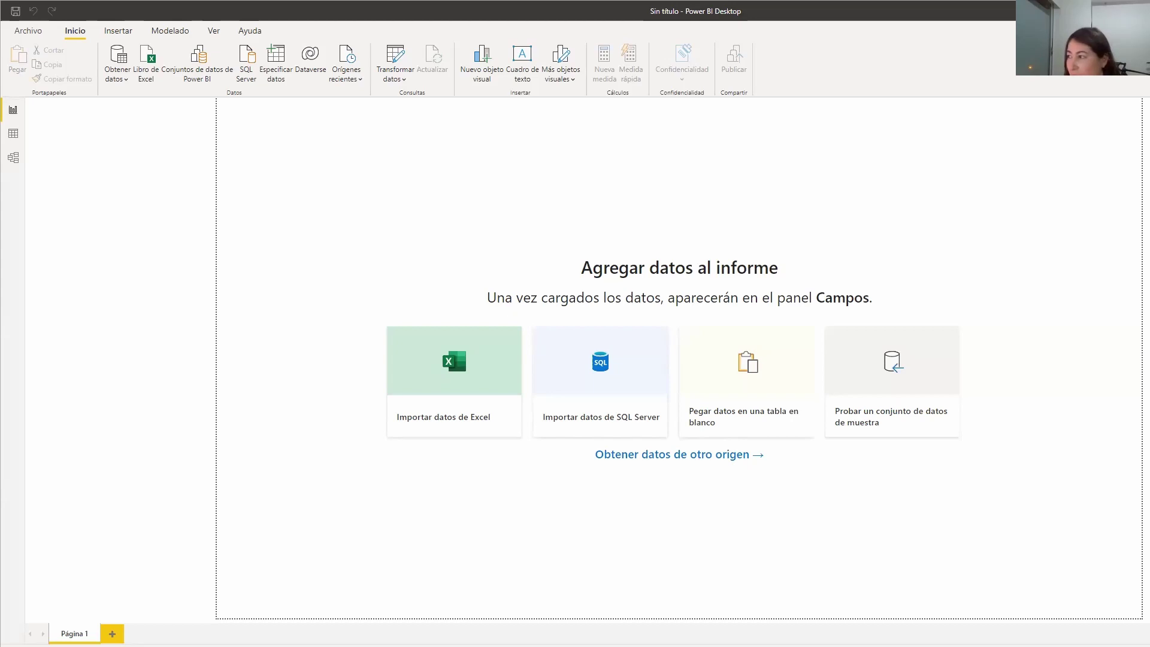
- Switch to the GRUPO ESTUDIO POWER BI page in Notion, enlarge its window and select the Dataset download link
key("alt+Tab")
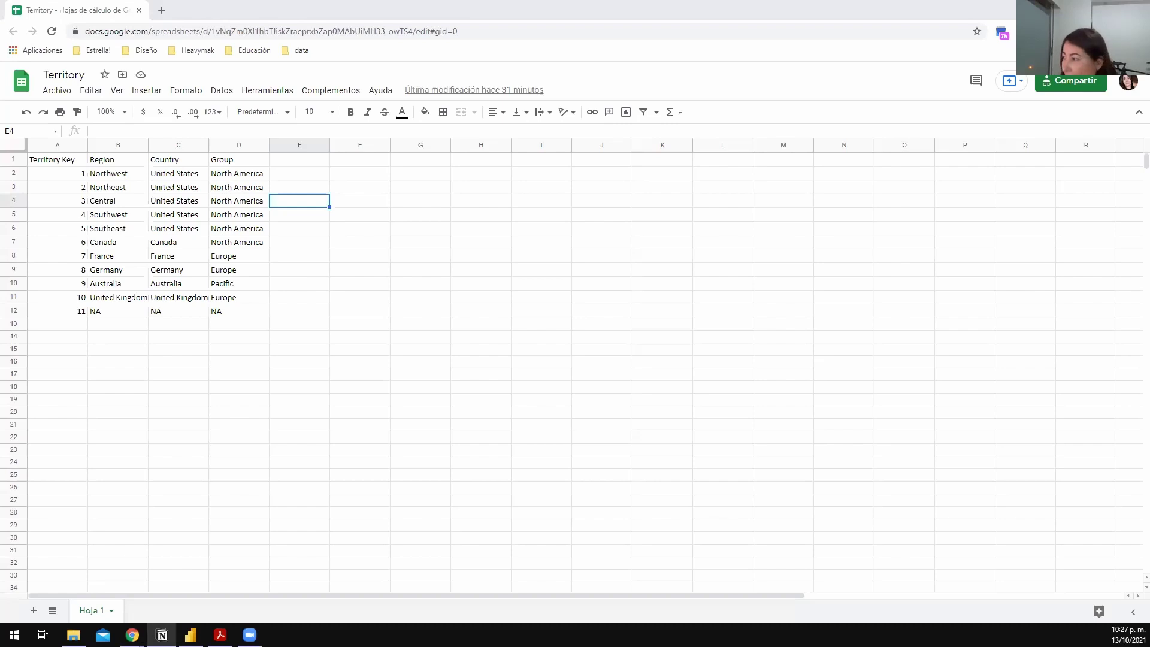
key("alt+Tab")
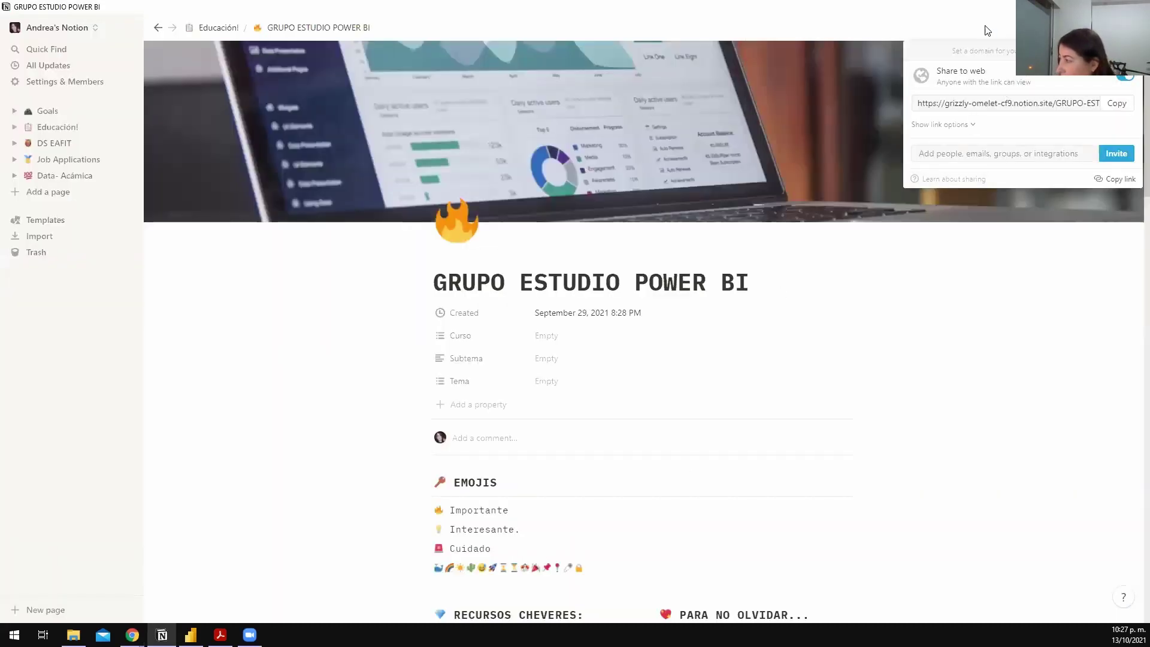
key("alt+Tab")
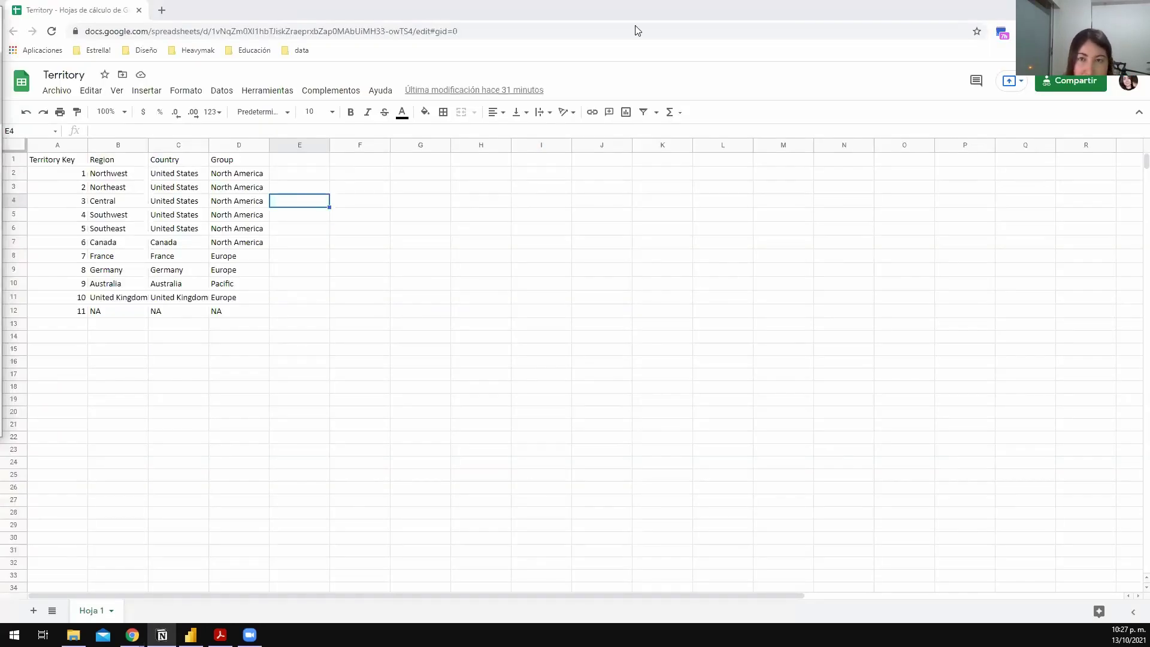
key("alt+Tab")
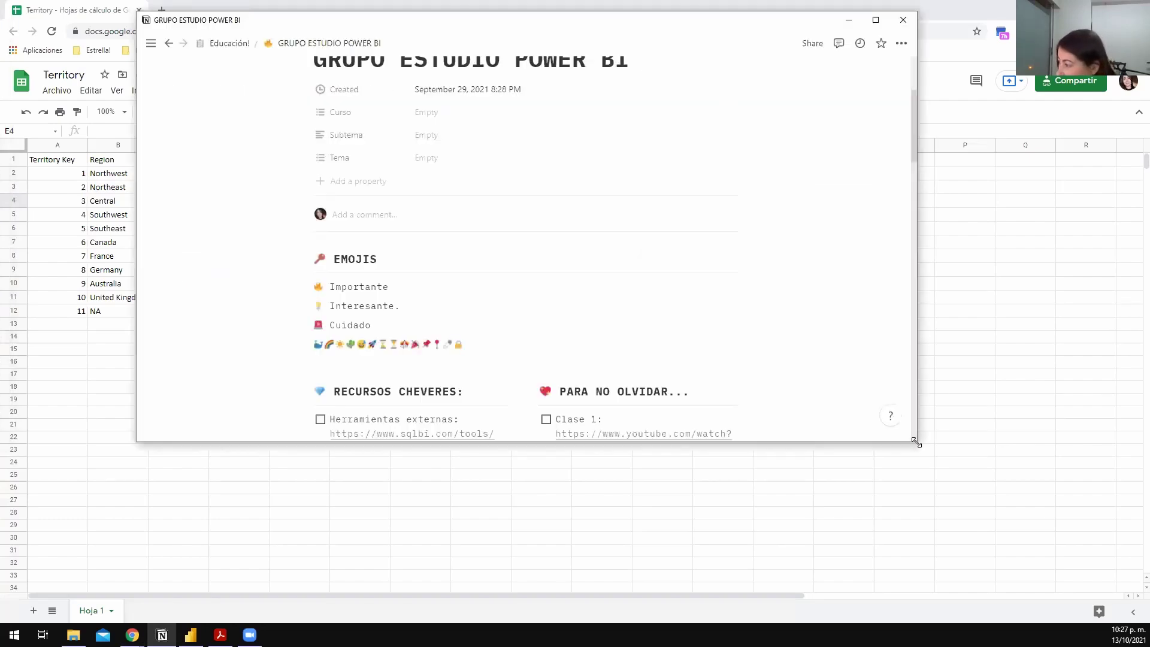
left_click_drag(916, 443, 1095, 592)
scroll(685, 406, "down", 10)
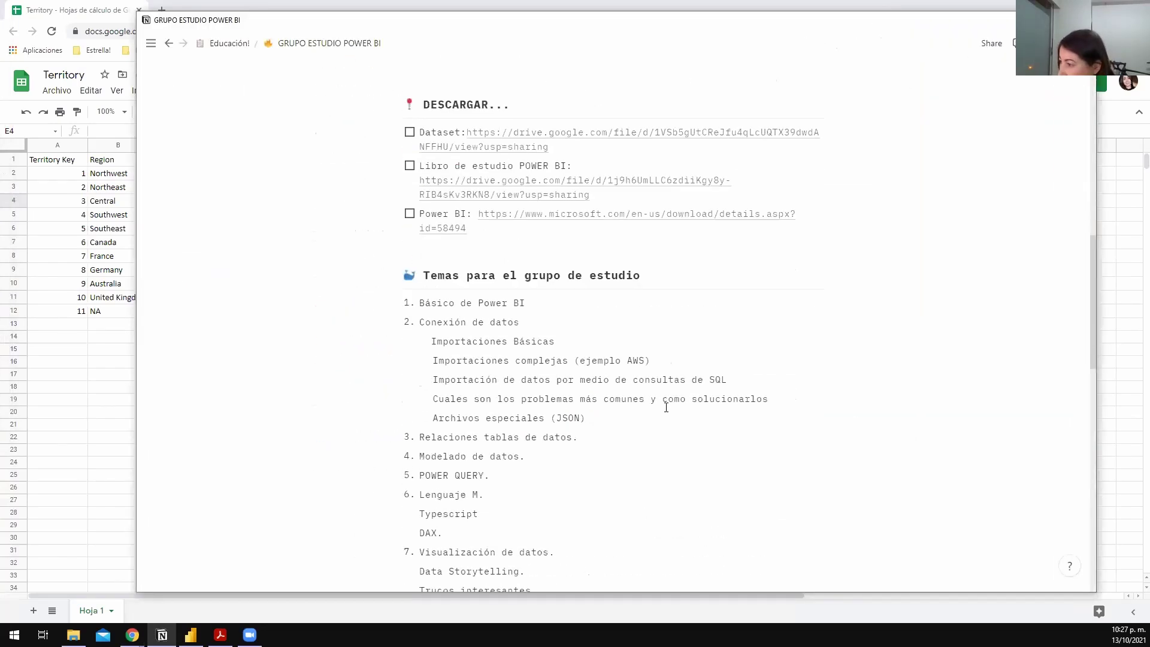
scroll(599, 359, "up", 1)
left_click_drag(549, 207, 469, 192)
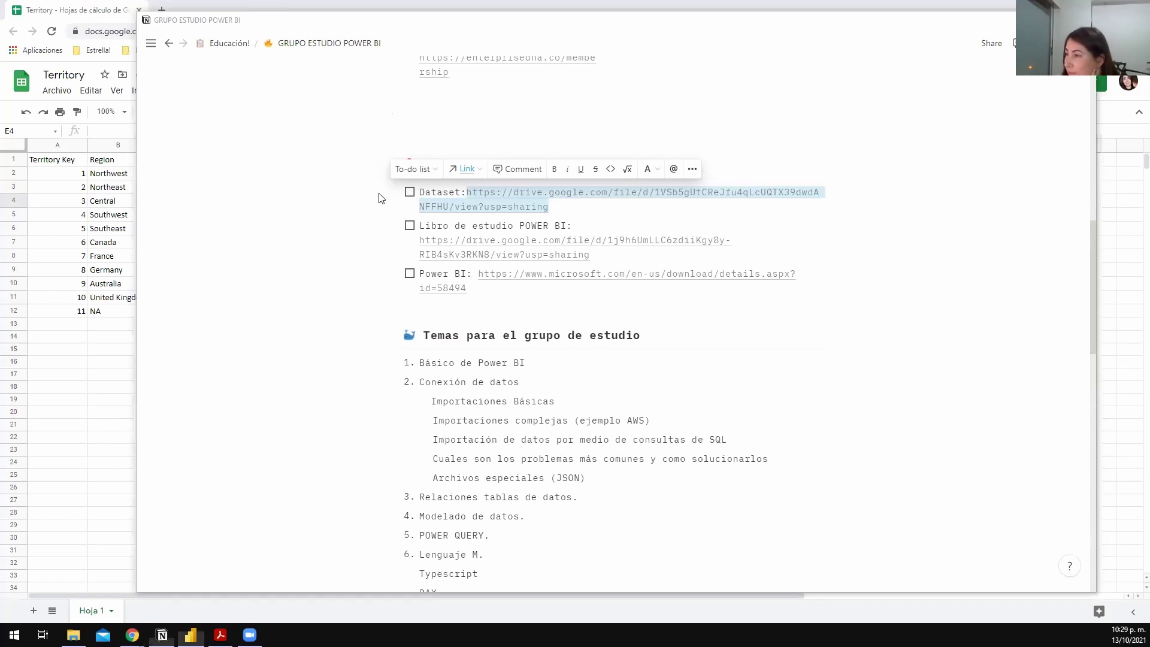
- Switch to Power BI Desktop and reposition and enlarge its window to cover most of the screen
key("alt+Tab")
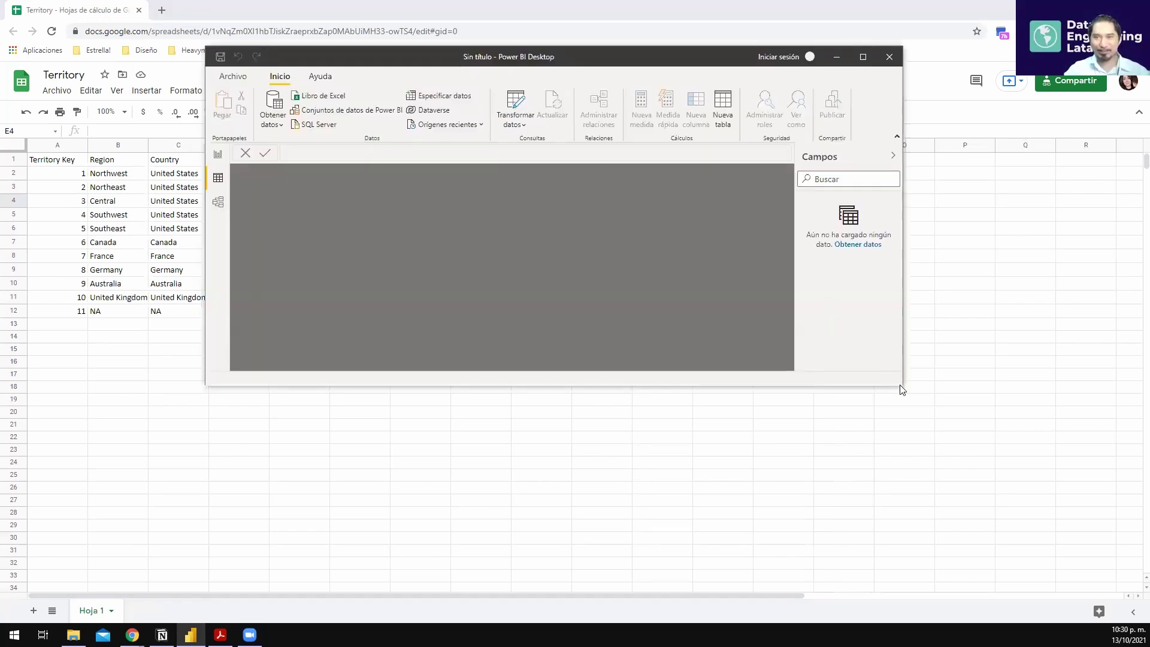
left_click_drag(899, 385, 1115, 578)
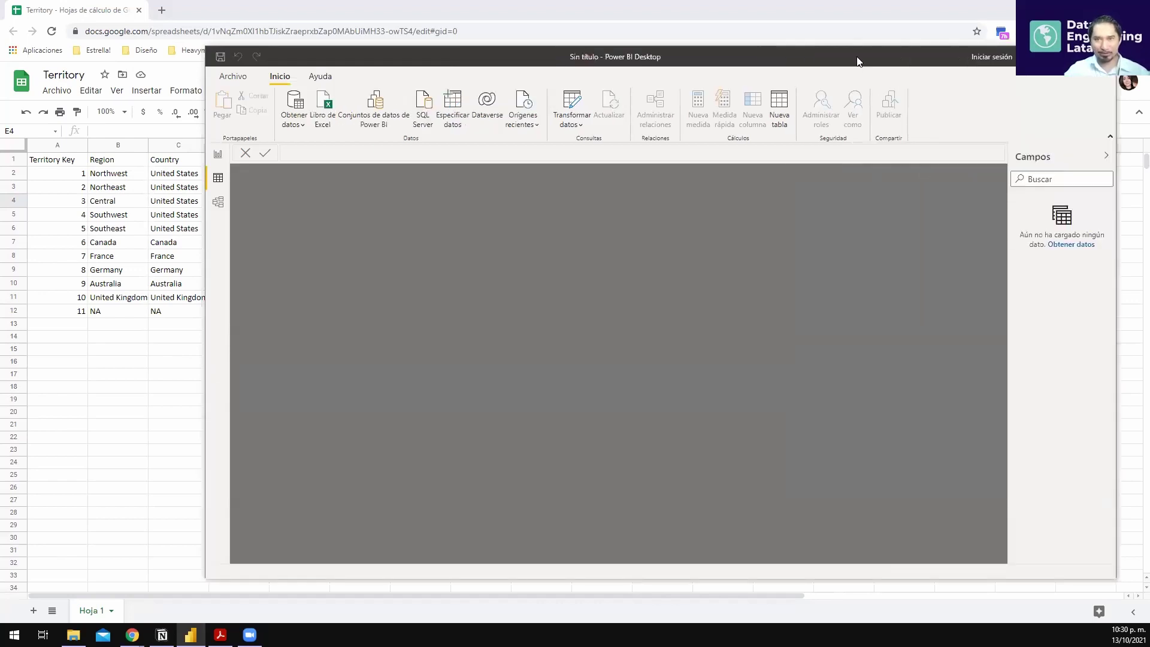
left_click_drag(845, 57, 646, 16)
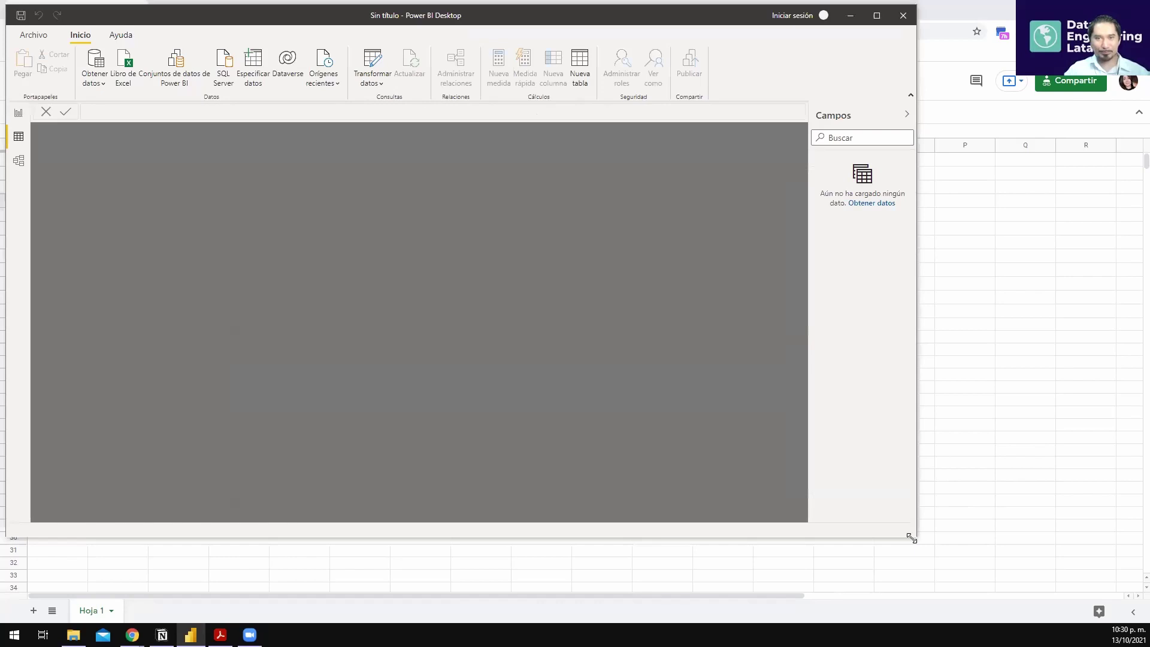
left_click_drag(910, 537, 1141, 593)
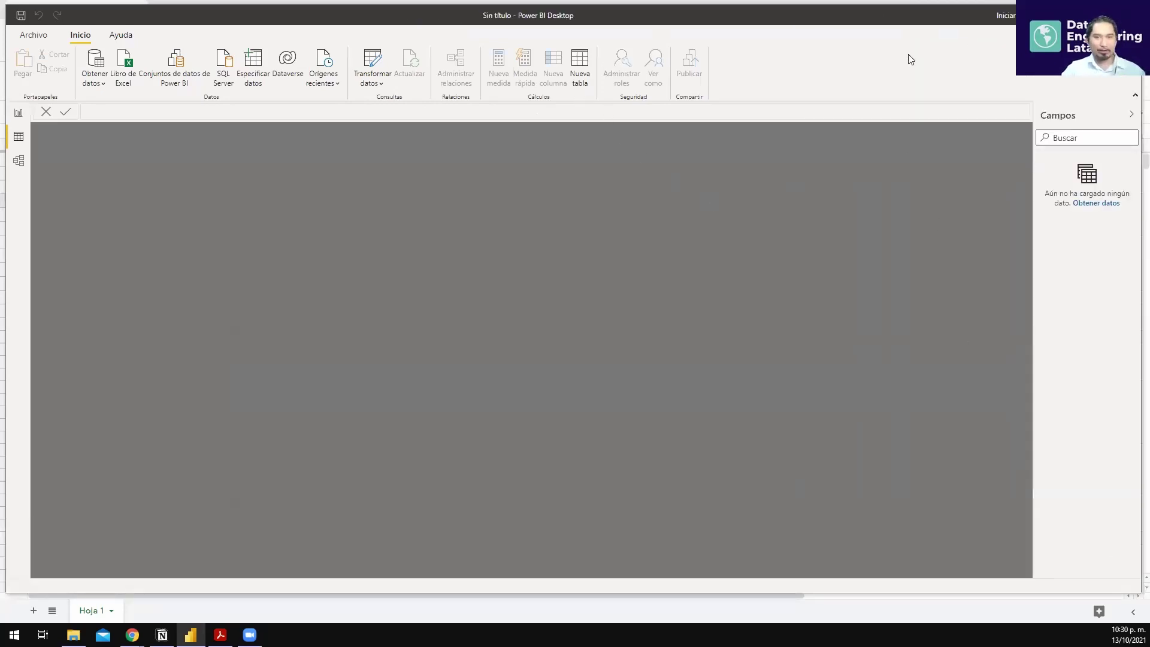
- Switch to the Territory spreadsheet in the browser and review its territory rows
left_click(132, 634)
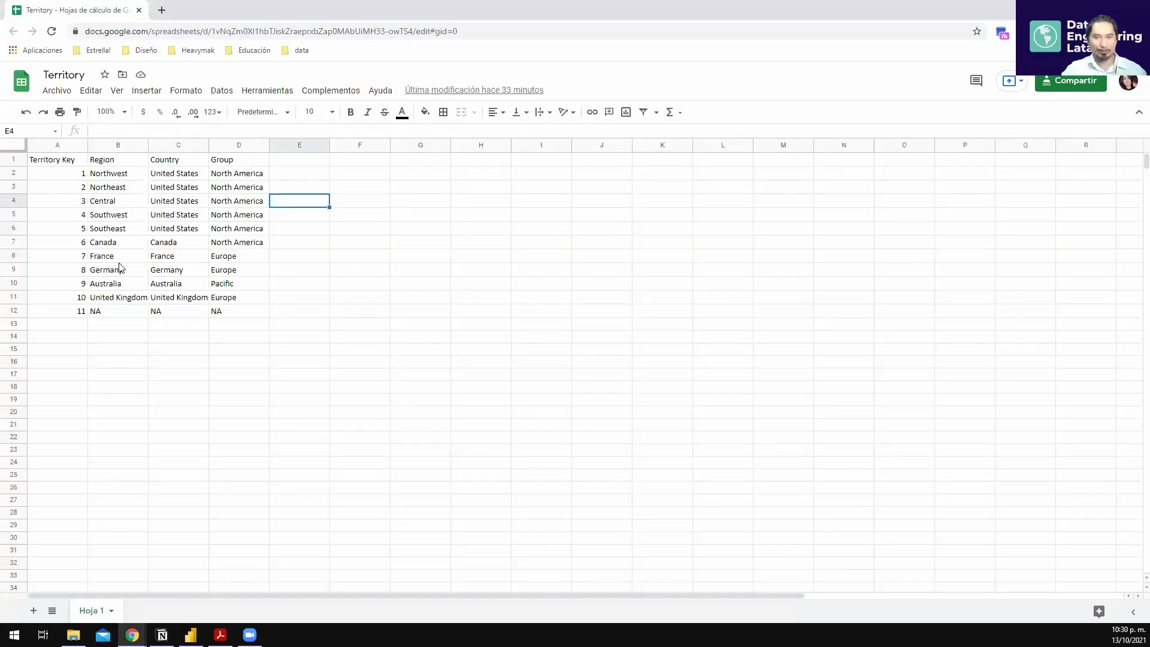
scroll(150, 362, "down", 3)
scroll(150, 364, "up", 4)
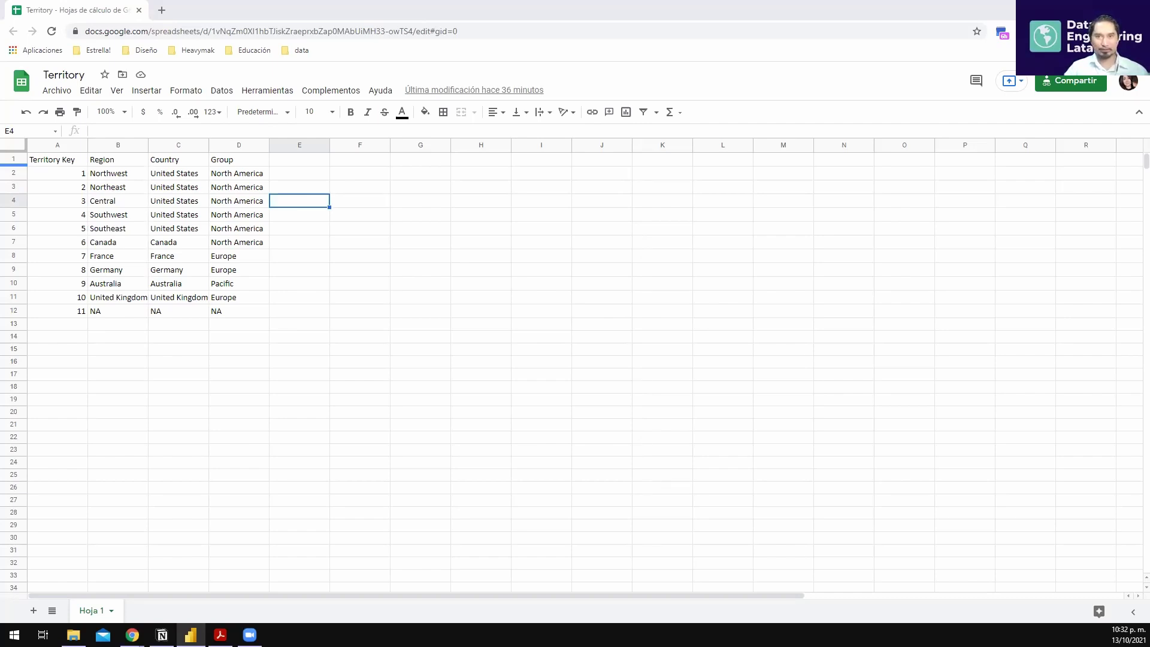
- Switch to Power BI Desktop, view the empty report and model views, and return to the report view
key("alt+Tab")
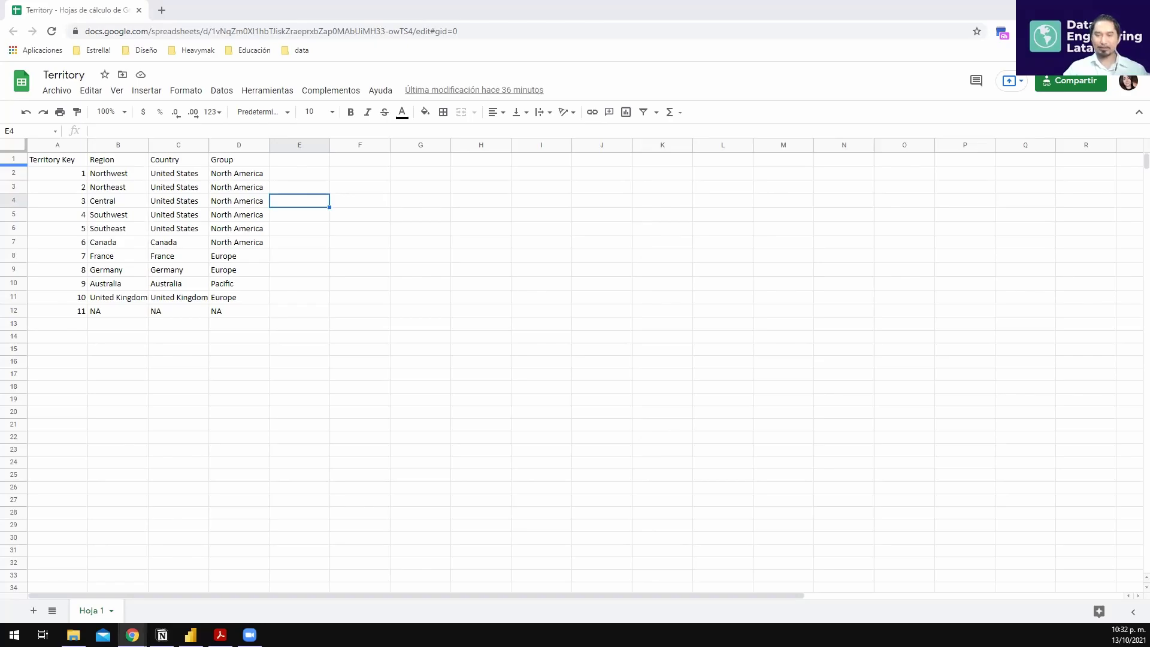
key("alt+Tab")
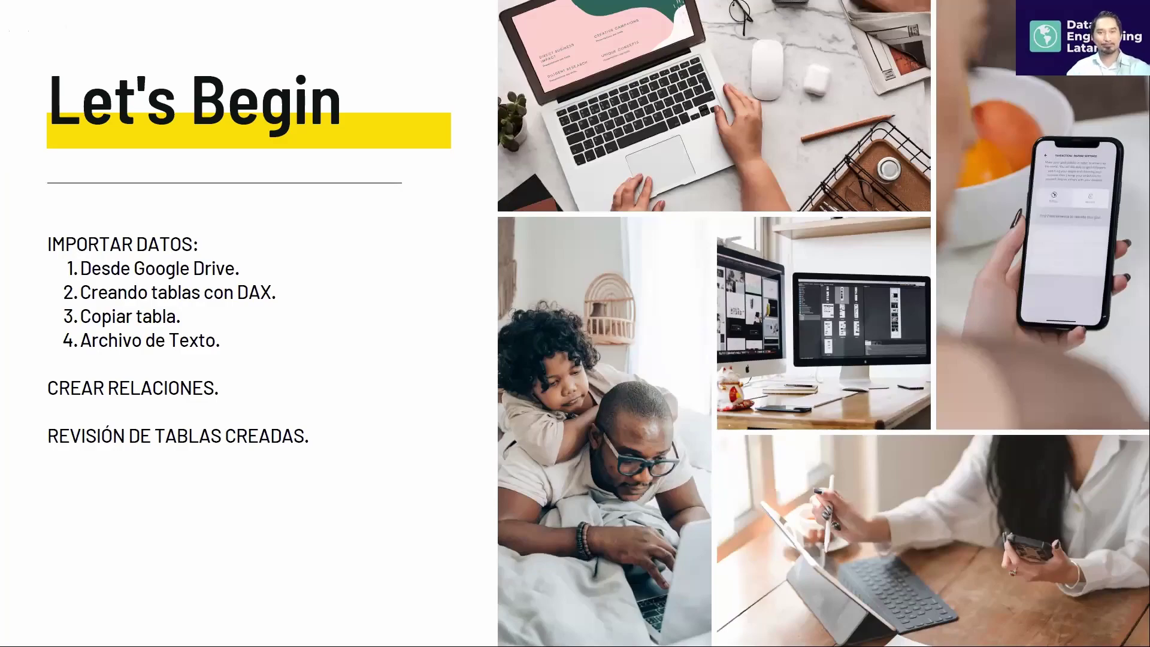
key("alt+Tab")
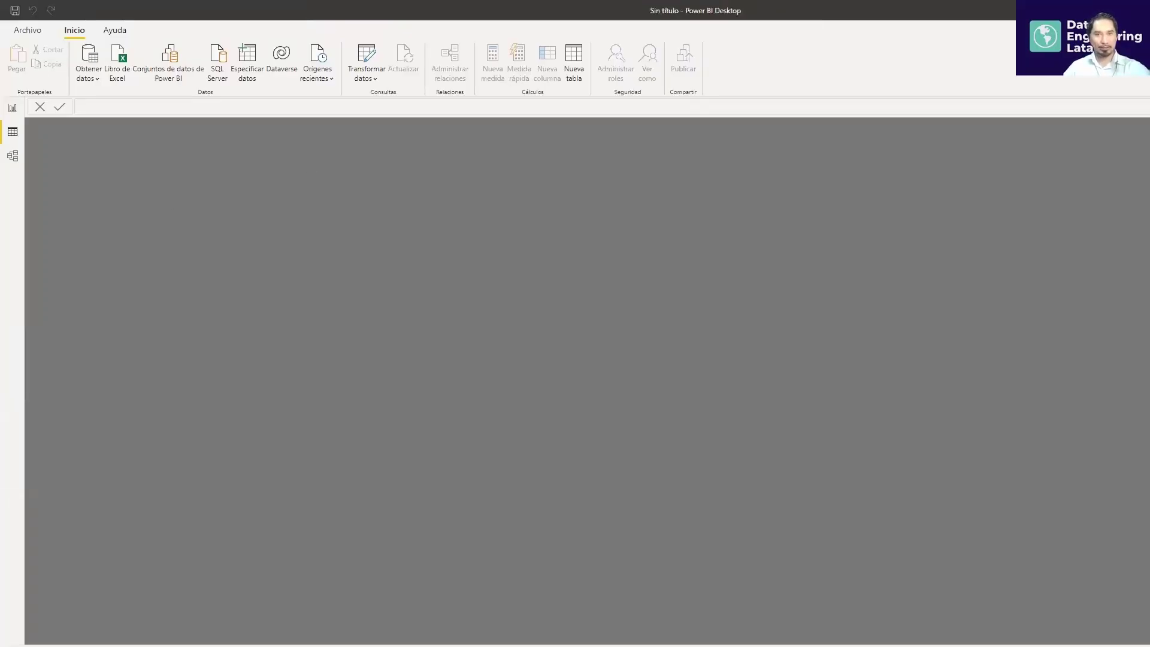
left_click(13, 109)
left_click(13, 155)
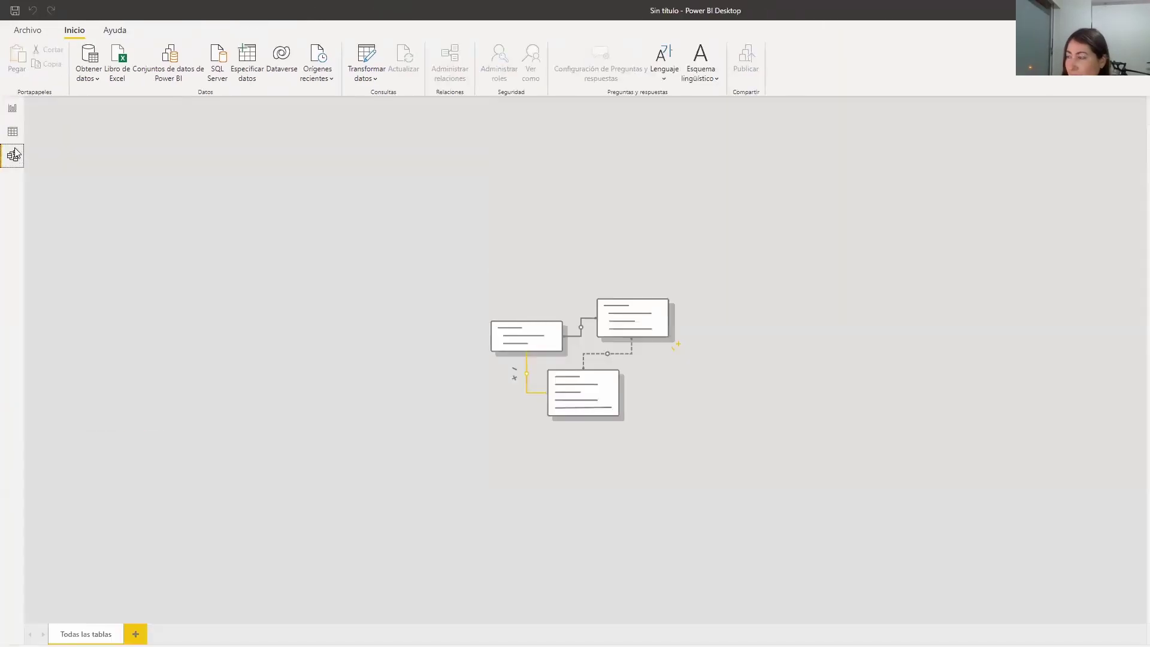
left_click(13, 109)
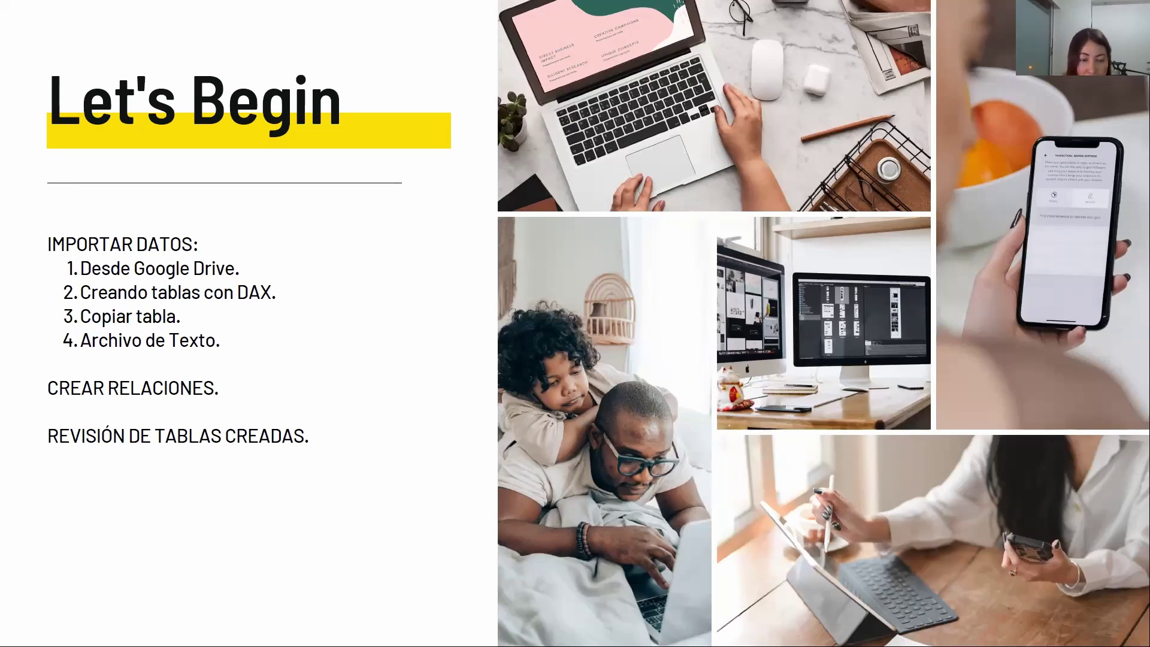
- In the Notion page, convert the empty block below the calendar code in Tabla de fechas - Calendario into an SQL code block
key("alt+Tab")
scroll(599, 390, "down", 10)
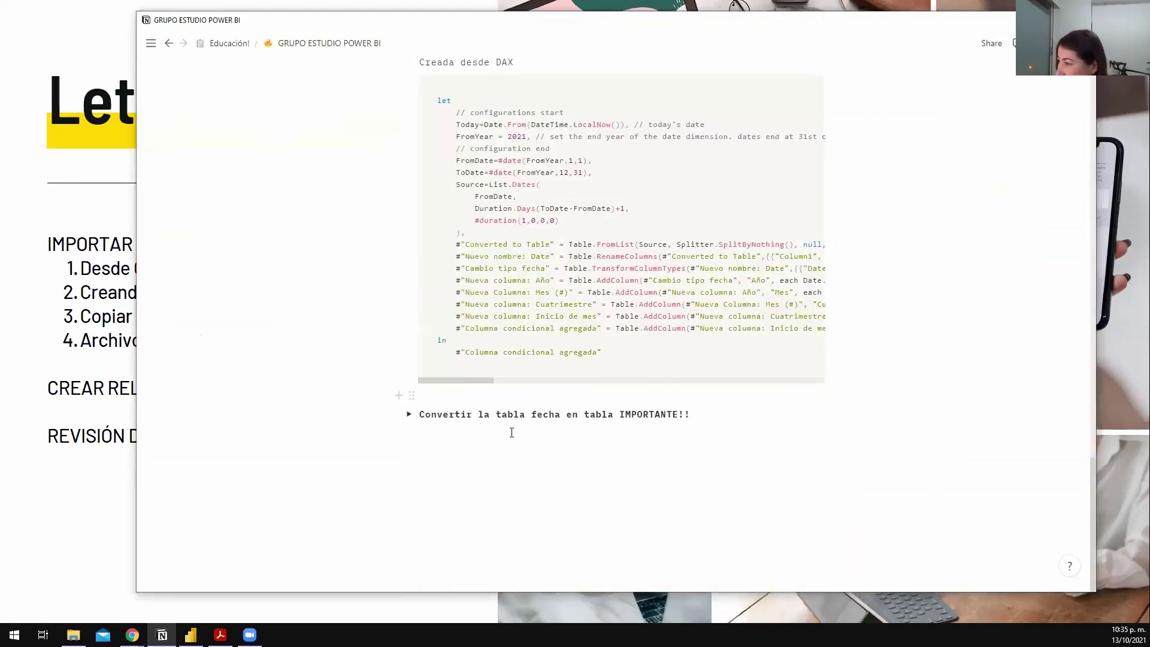
scroll(692, 431, "up", 3)
scroll(693, 431, "down", 2)
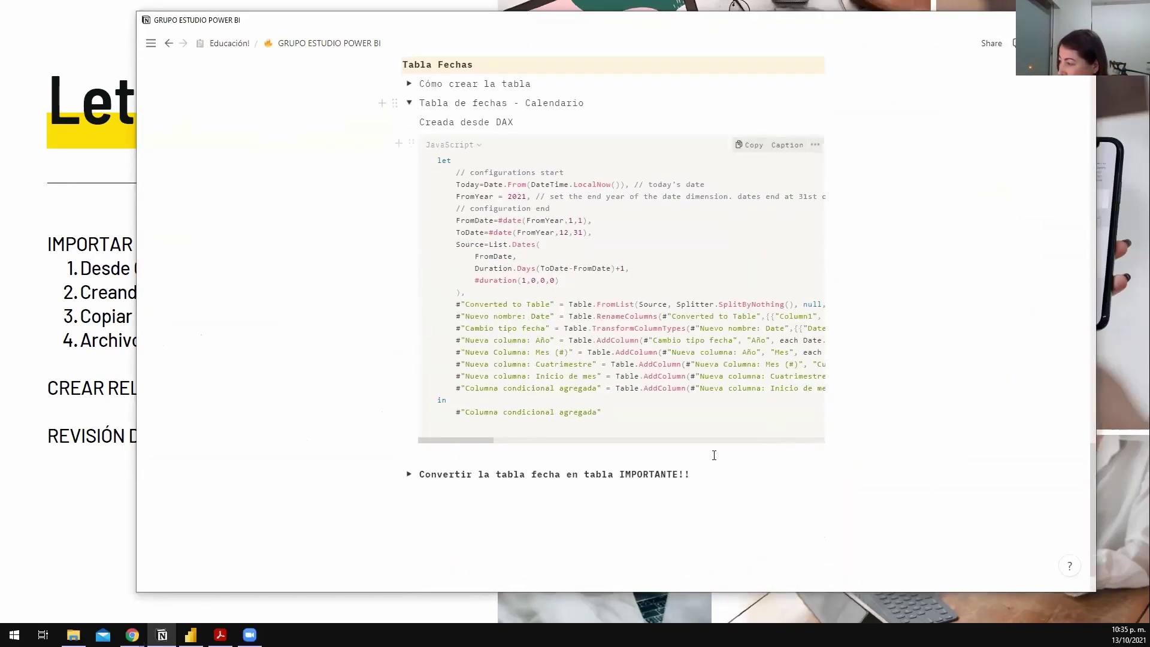
left_click(410, 455)
mouse_move(334, 423)
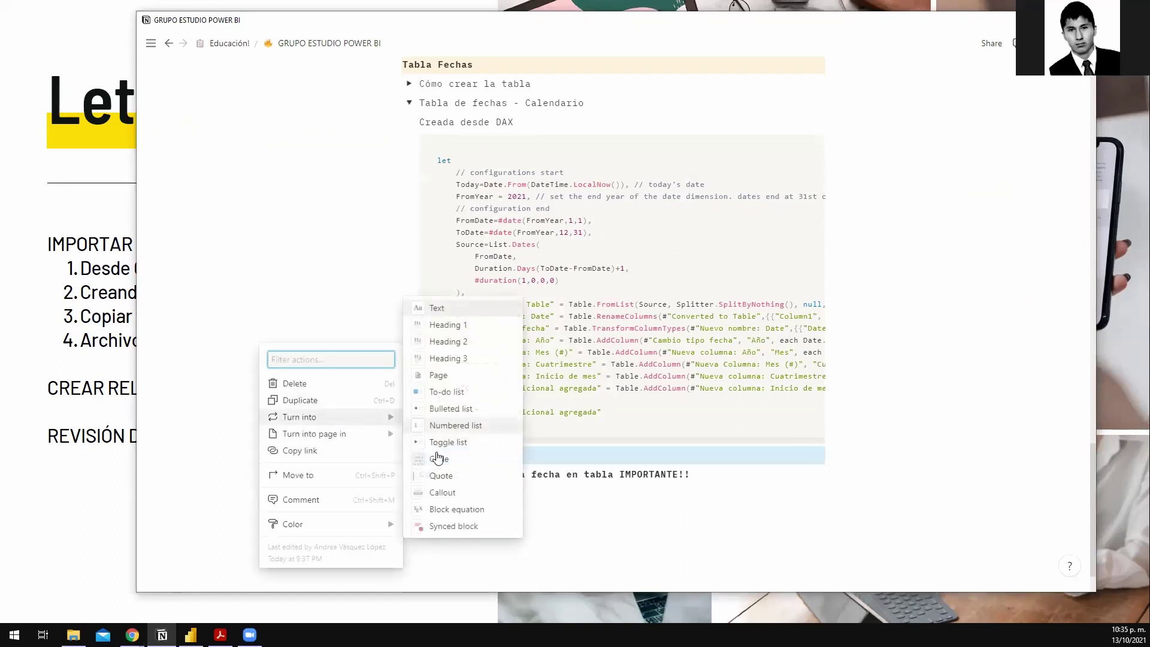
left_click(440, 462)
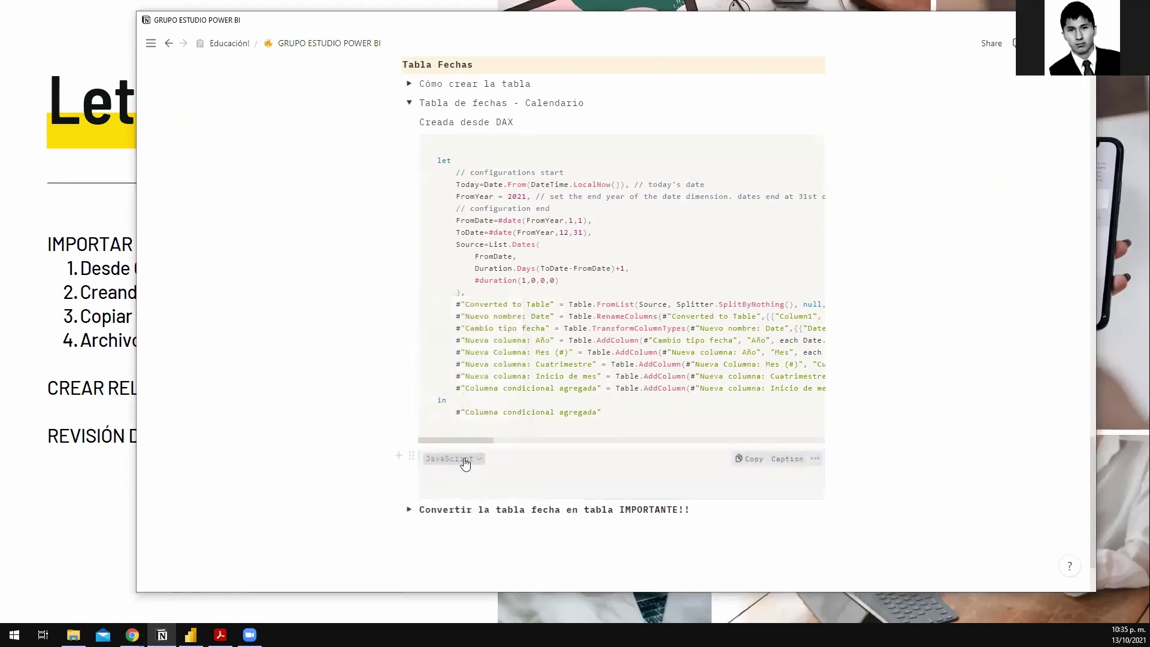
left_click(464, 461)
type("sql")
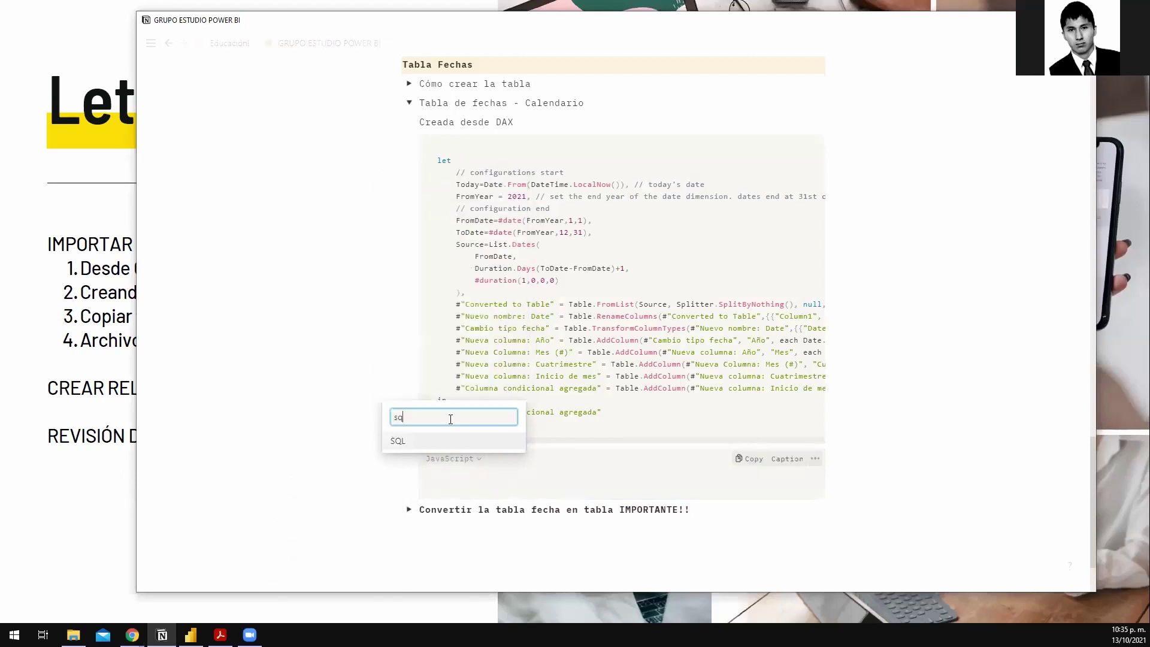
key("Return")
- Enter CALENDAR (DATE (2005, 1, 1), DATE (2015, 12, 31)) in the SQL block and collapse the Tabla de fechas - Calendario toggle
type("CALENDAR(DATE(2000,1,1), DATE(2021,12,31))")
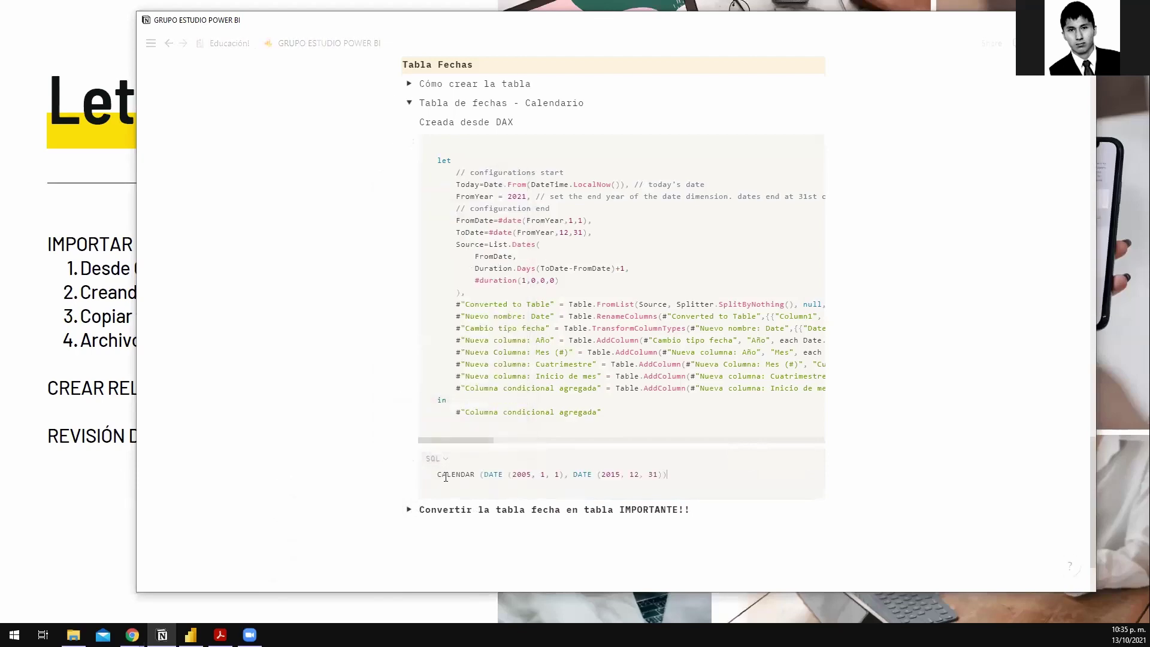
scroll(461, 320, "up", 3)
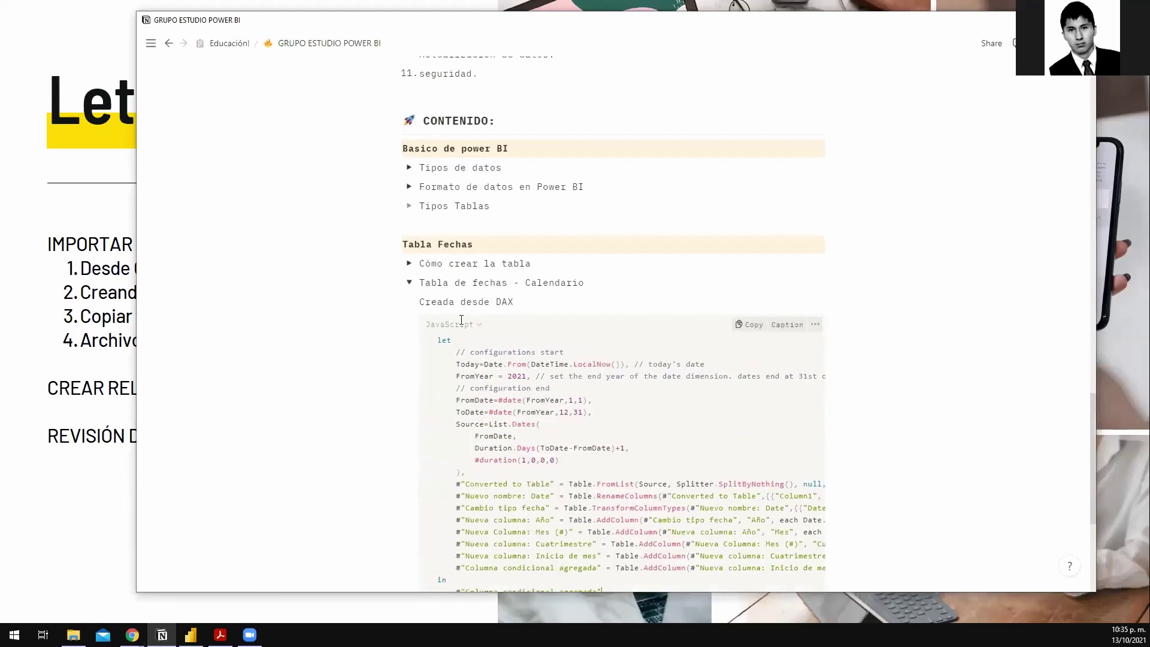
left_click(409, 283)
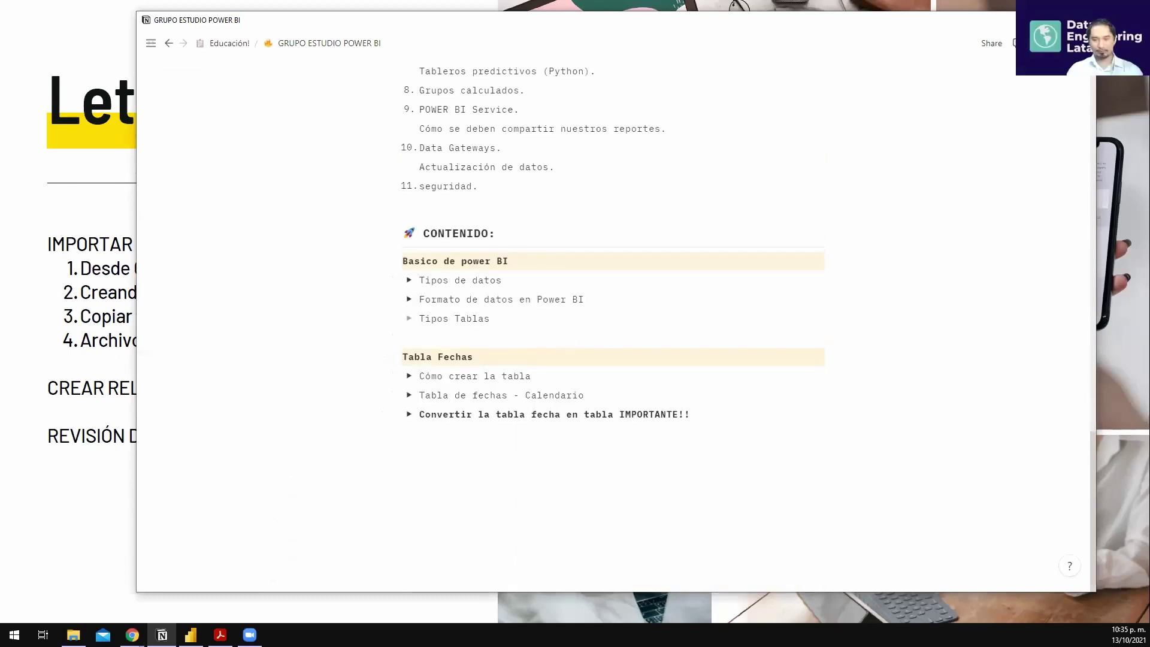
left_click(59, 203)
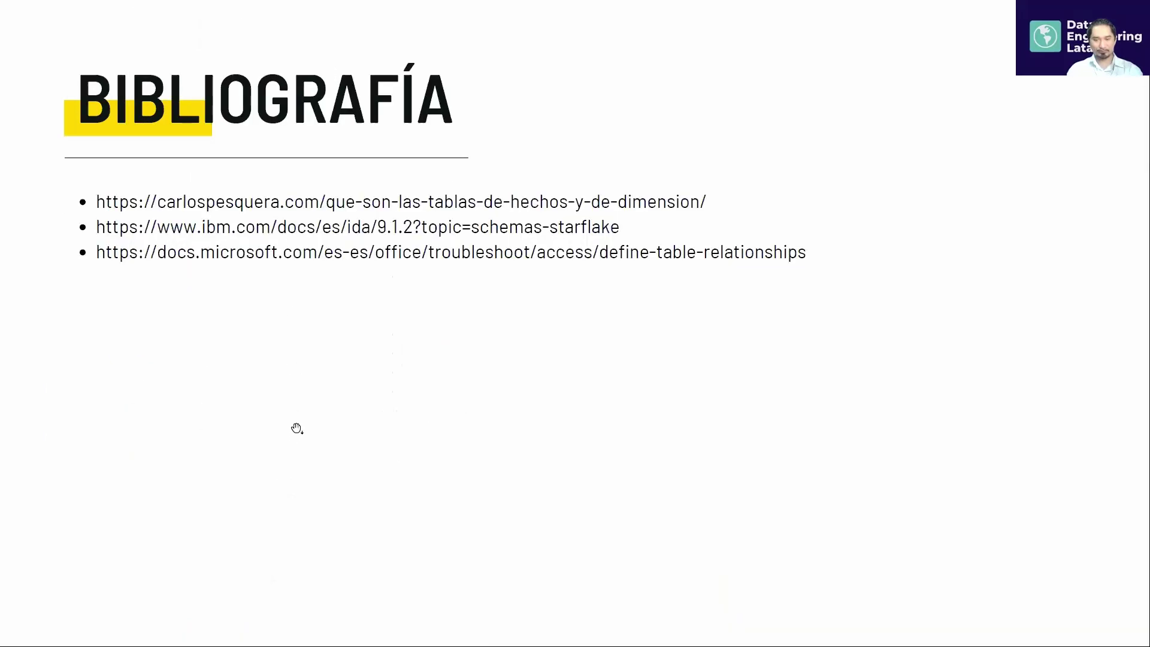
key("Right")
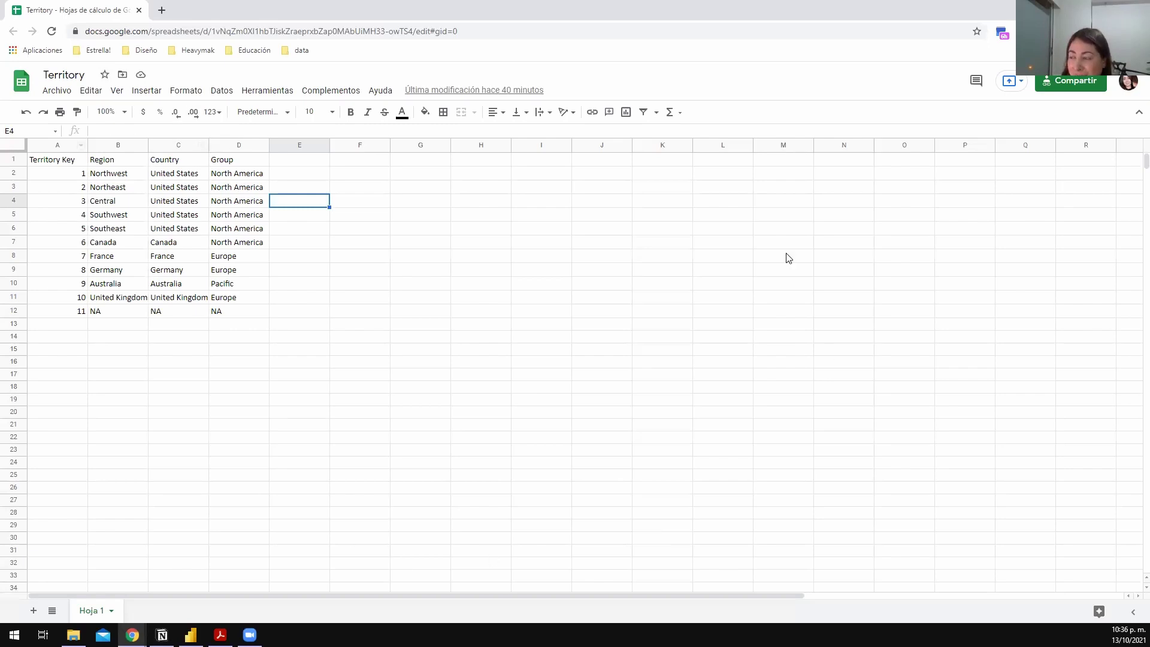
- In the Territory spreadsheet's web publishing settings, choose Hoja 1 as the published content and copy its web page link
left_click(67, 95)
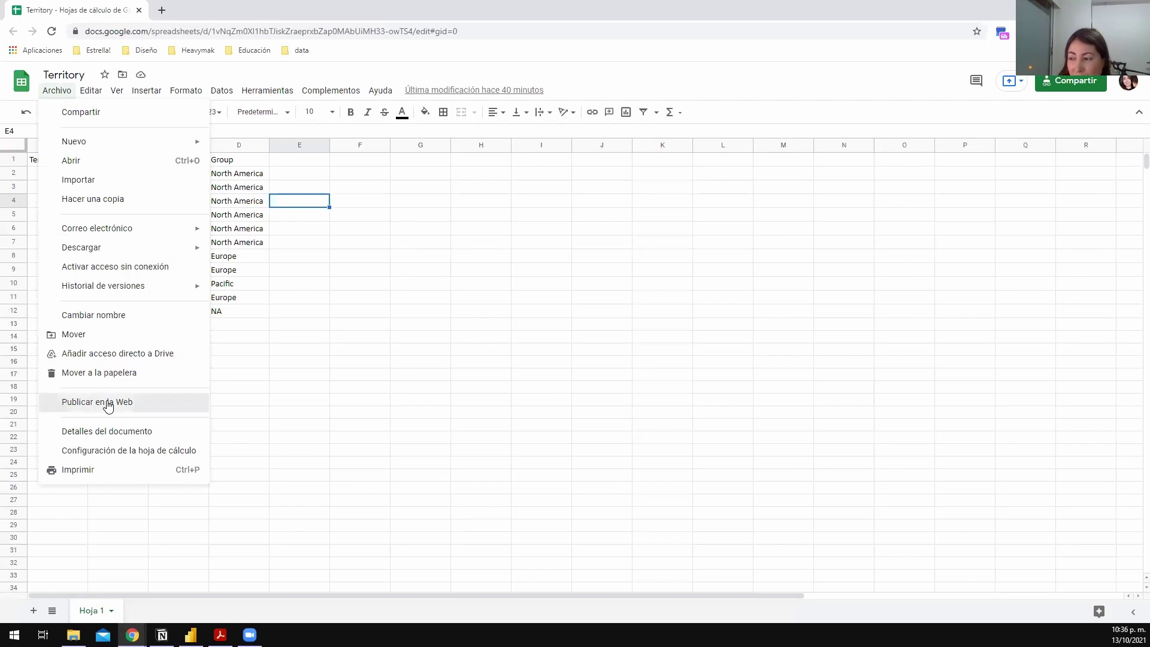
left_click(160, 397)
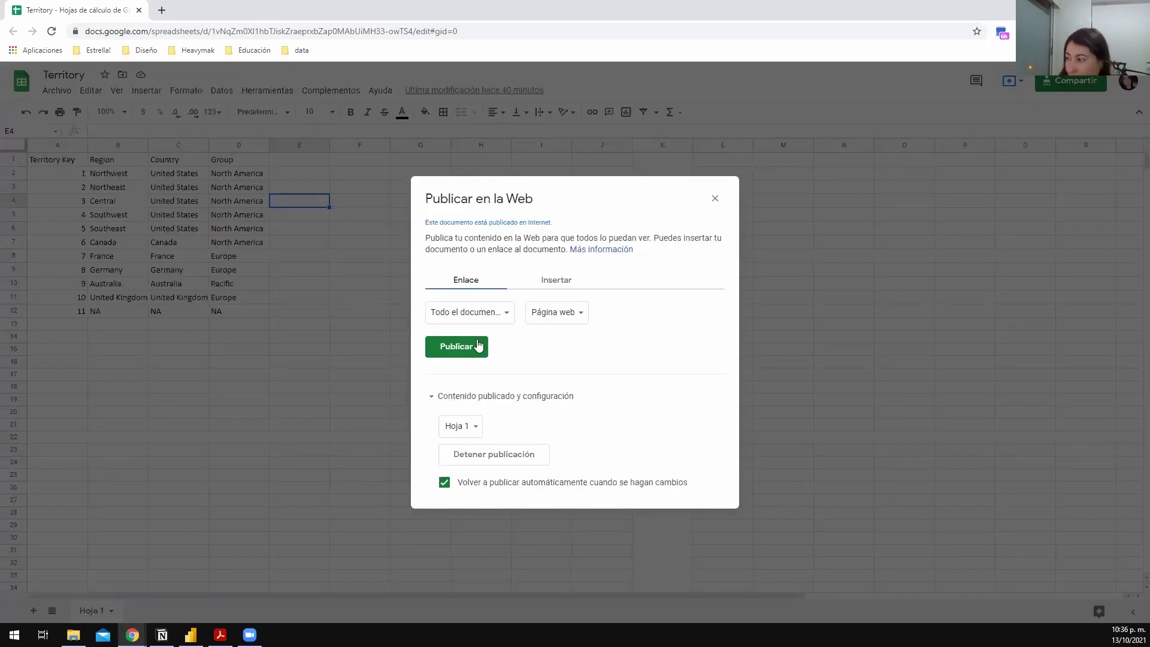
left_click(480, 317)
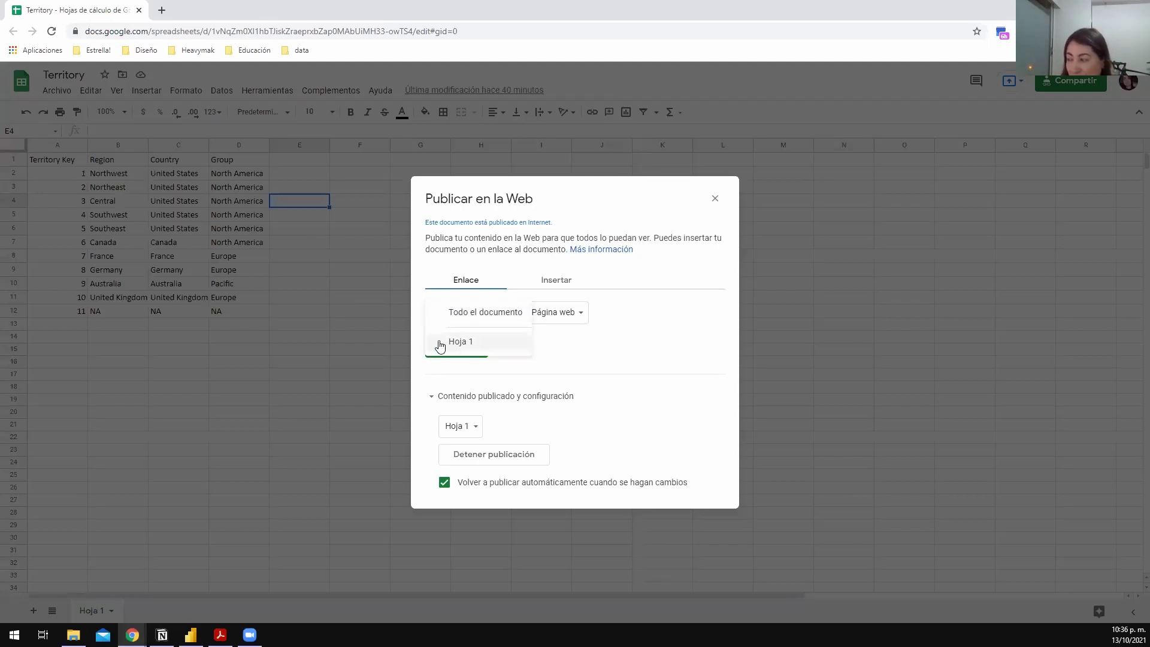
left_click(473, 341)
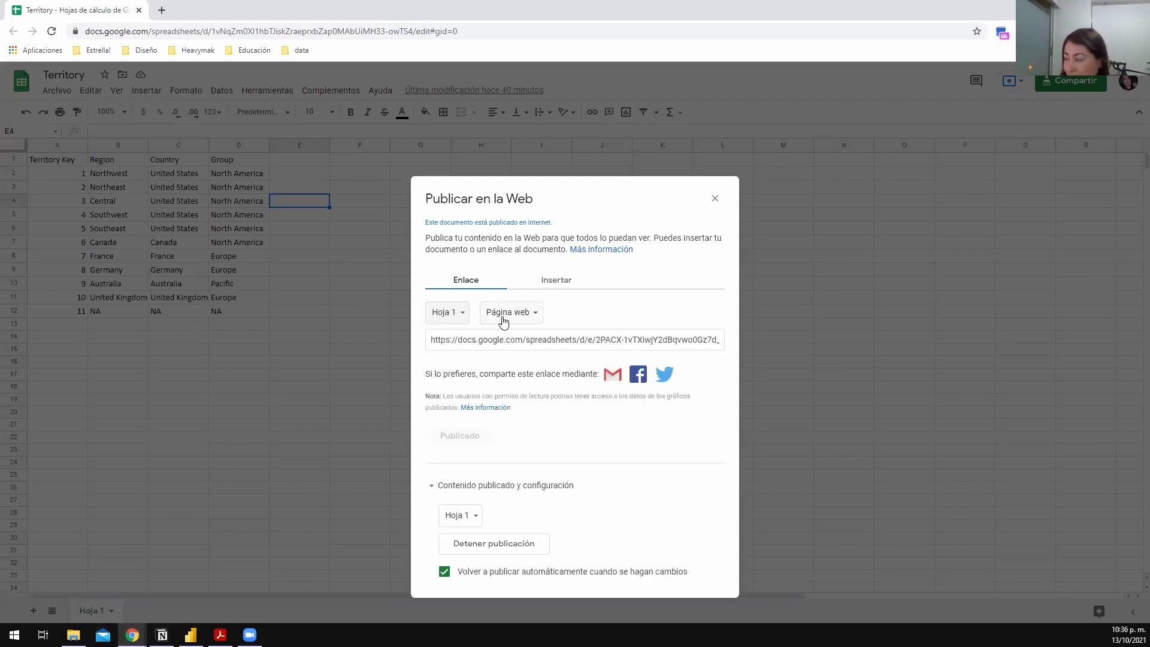
left_click(449, 314)
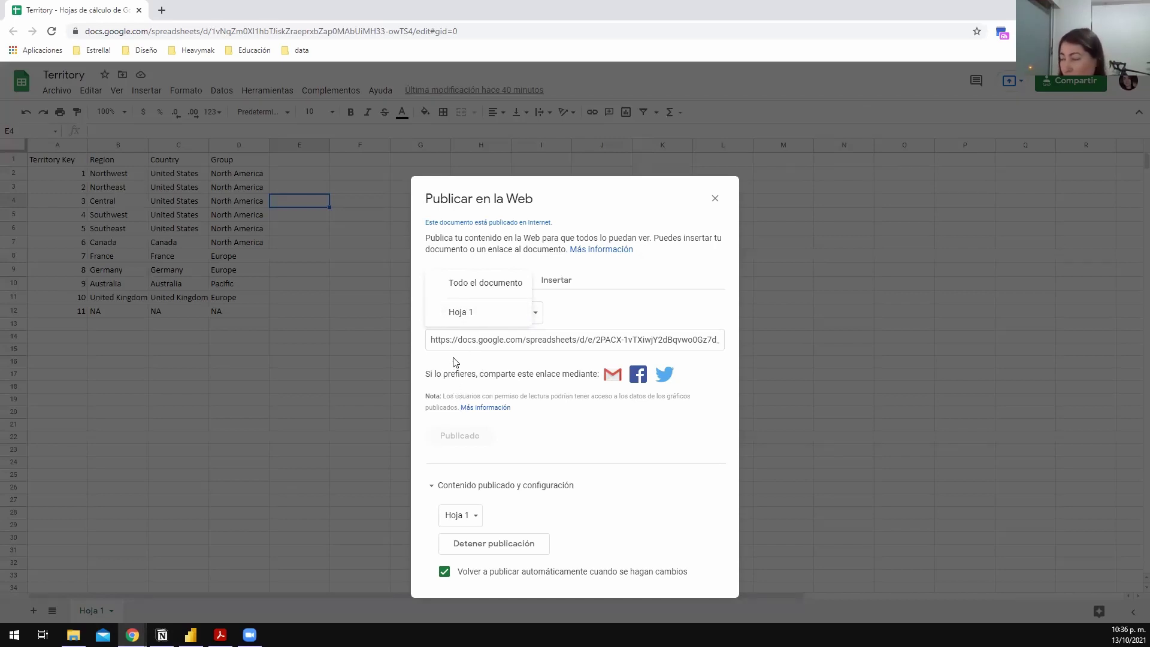
left_click(527, 339)
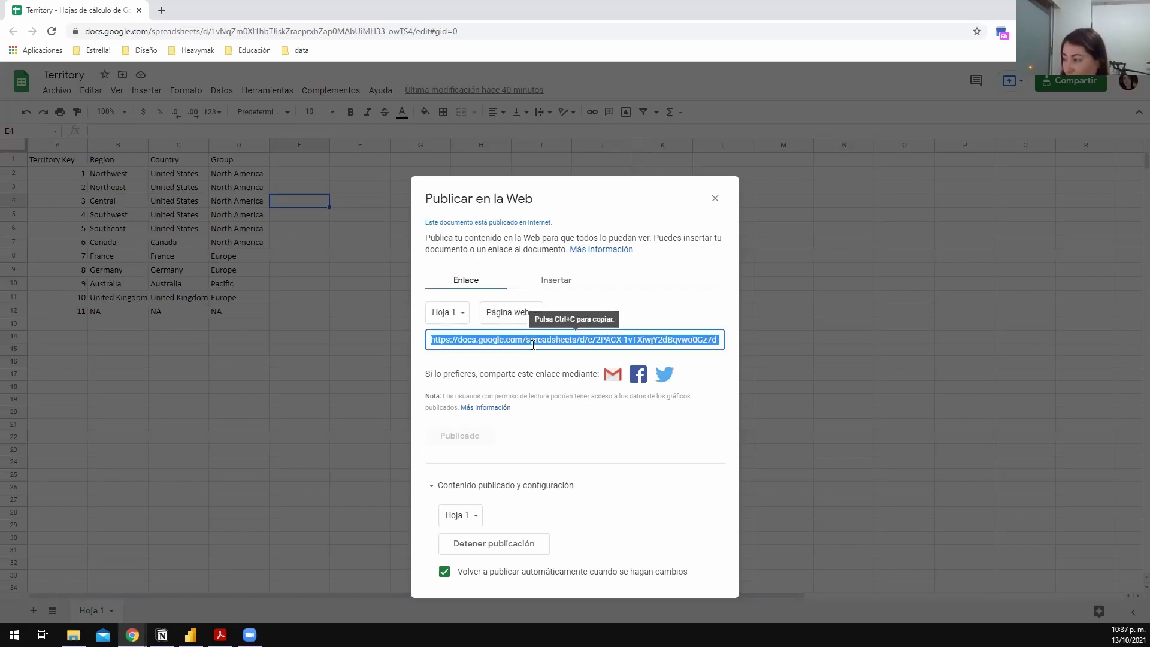
key("ctrl+c")
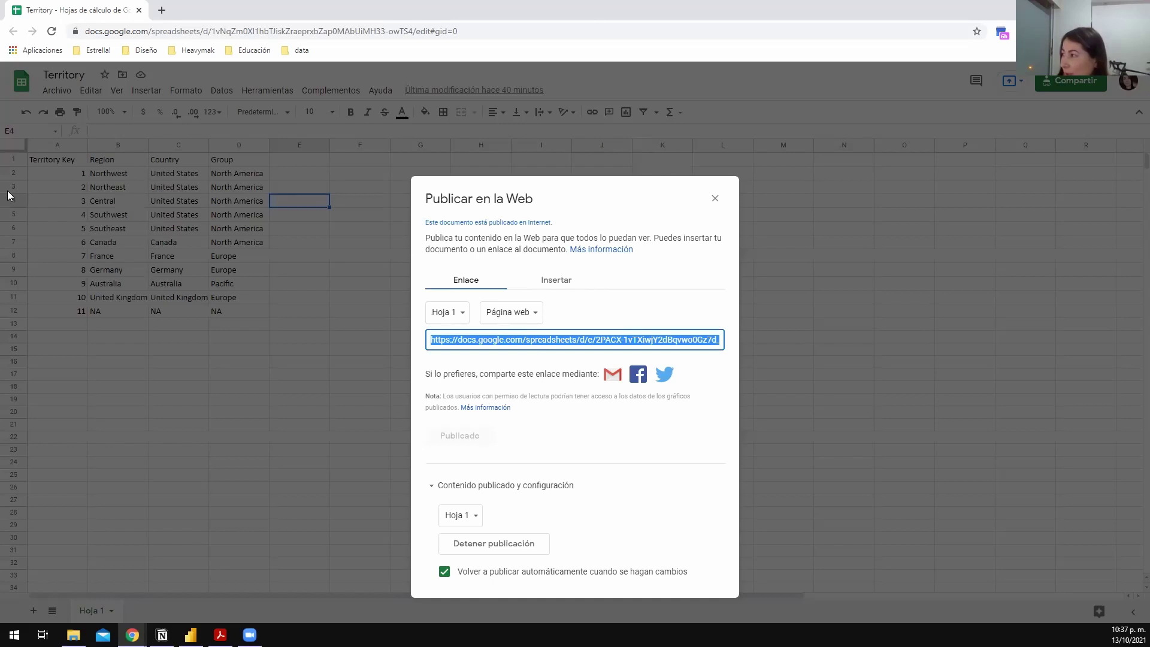
key("alt+Tab")
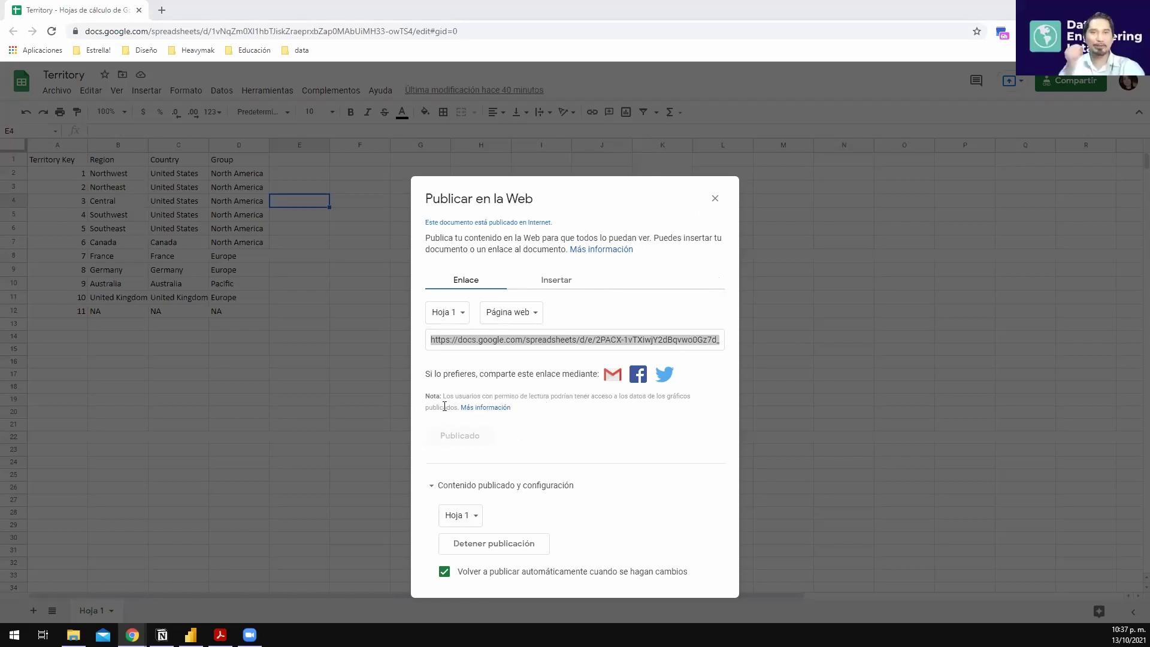
- Close the web publishing settings and examine the Territory table's columns and the empty rows beneath them
left_click(714, 198)
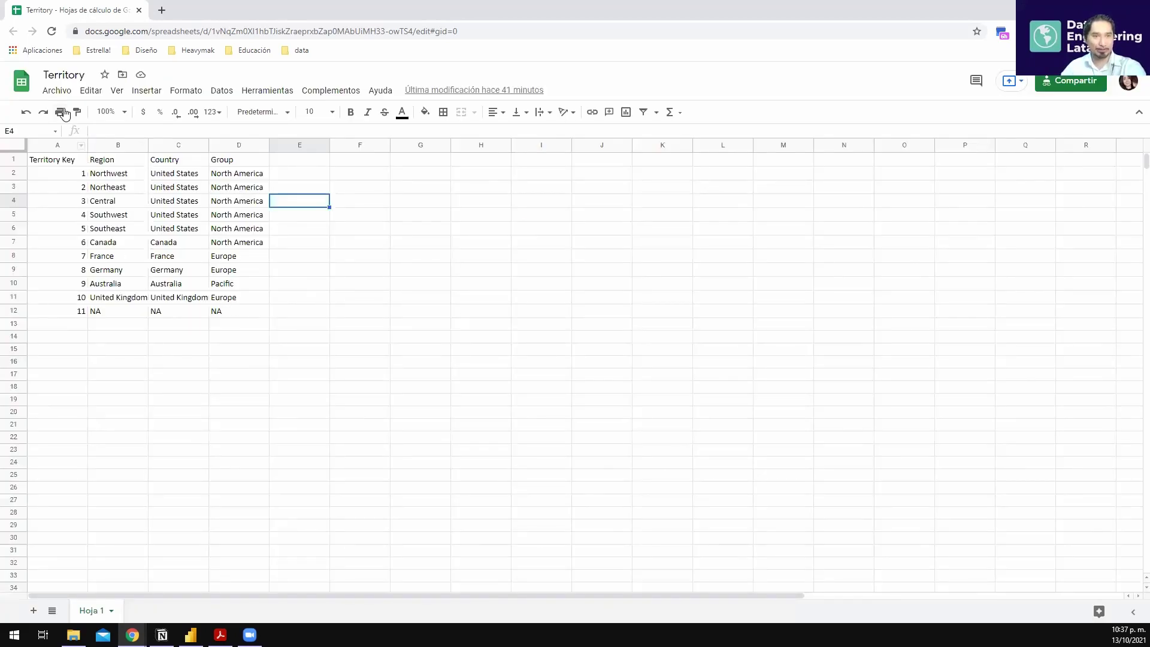
scroll(313, 221, "down", 5)
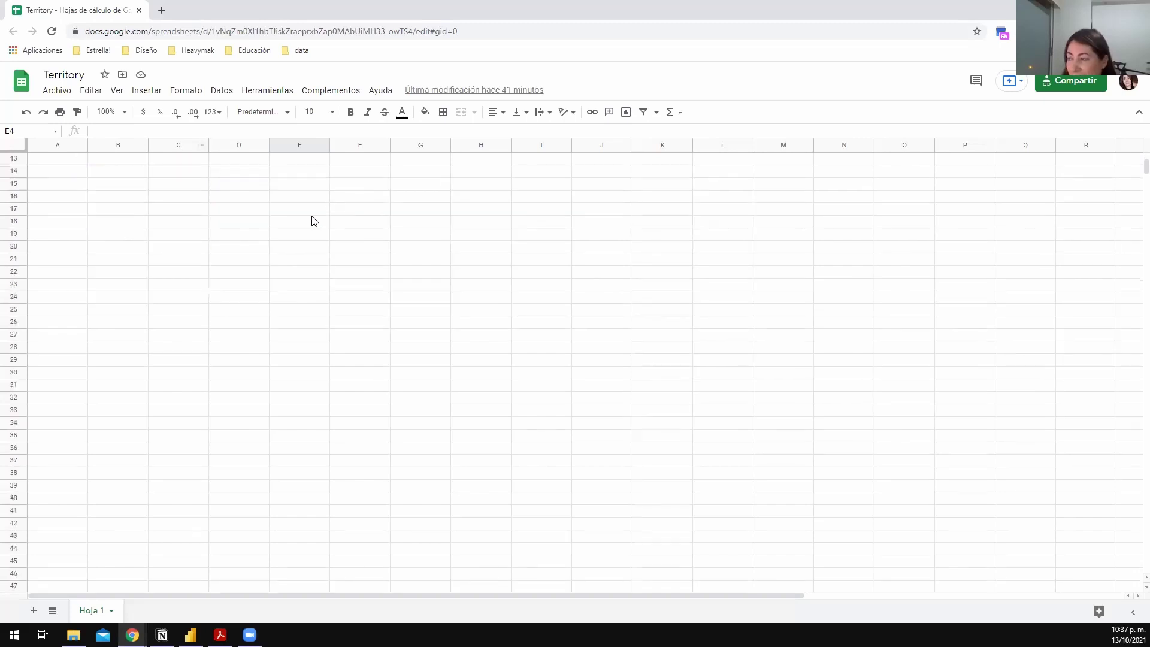
scroll(249, 246, "up", 5)
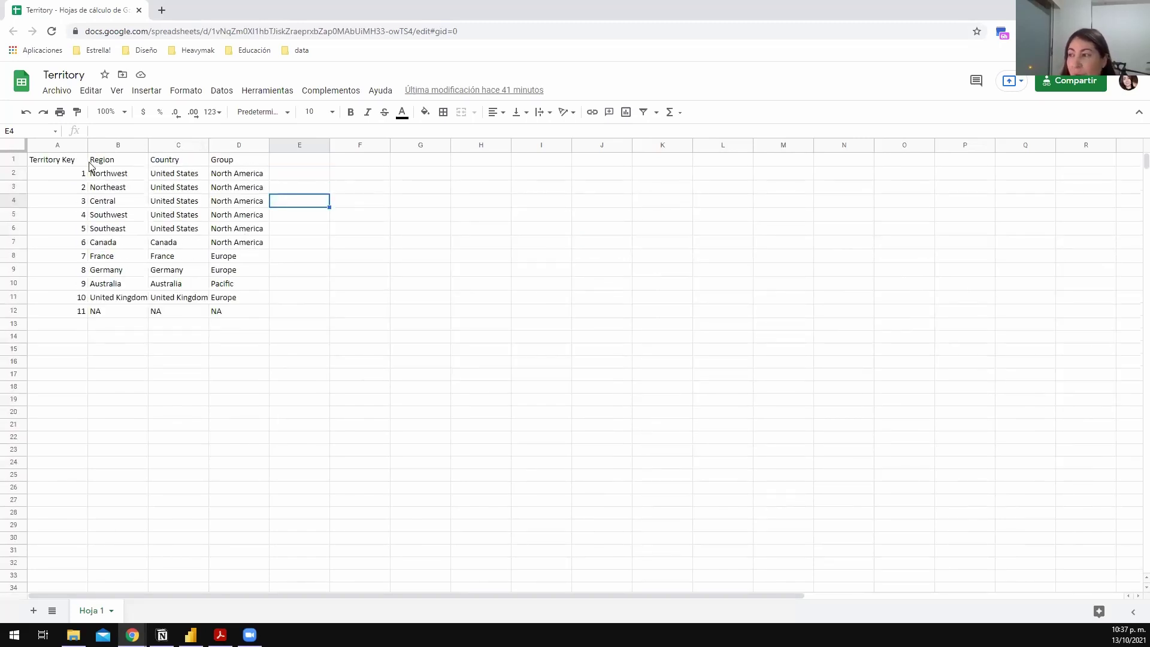
left_click_drag(91, 165, 502, 378)
left_click(472, 377)
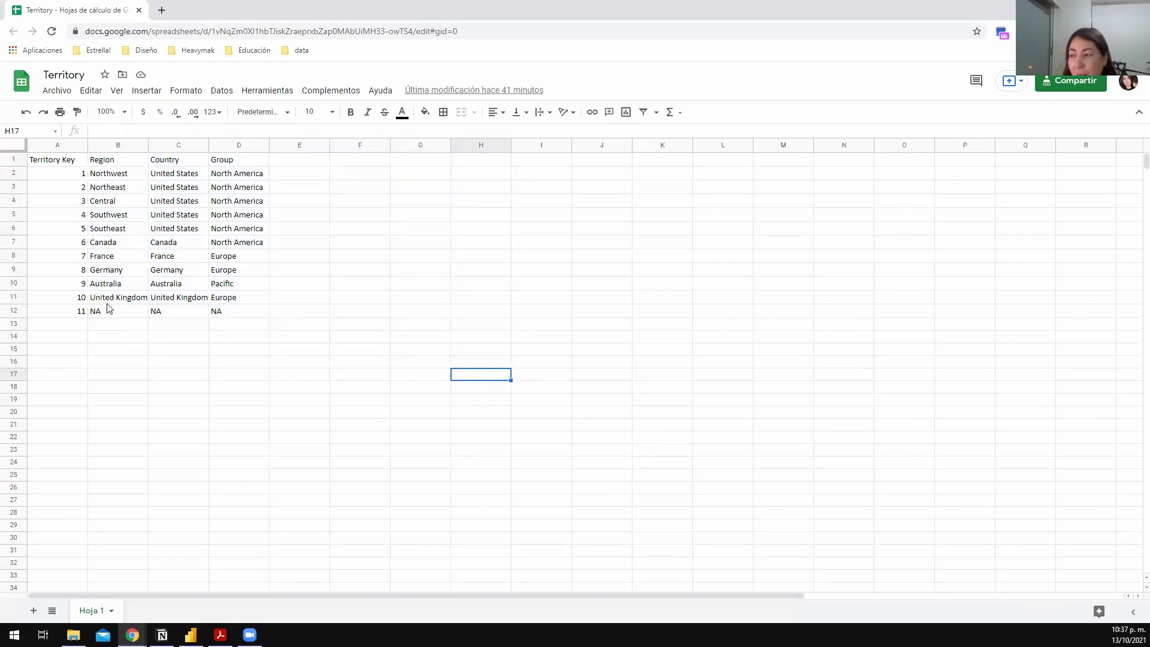
left_click_drag(77, 324, 243, 328)
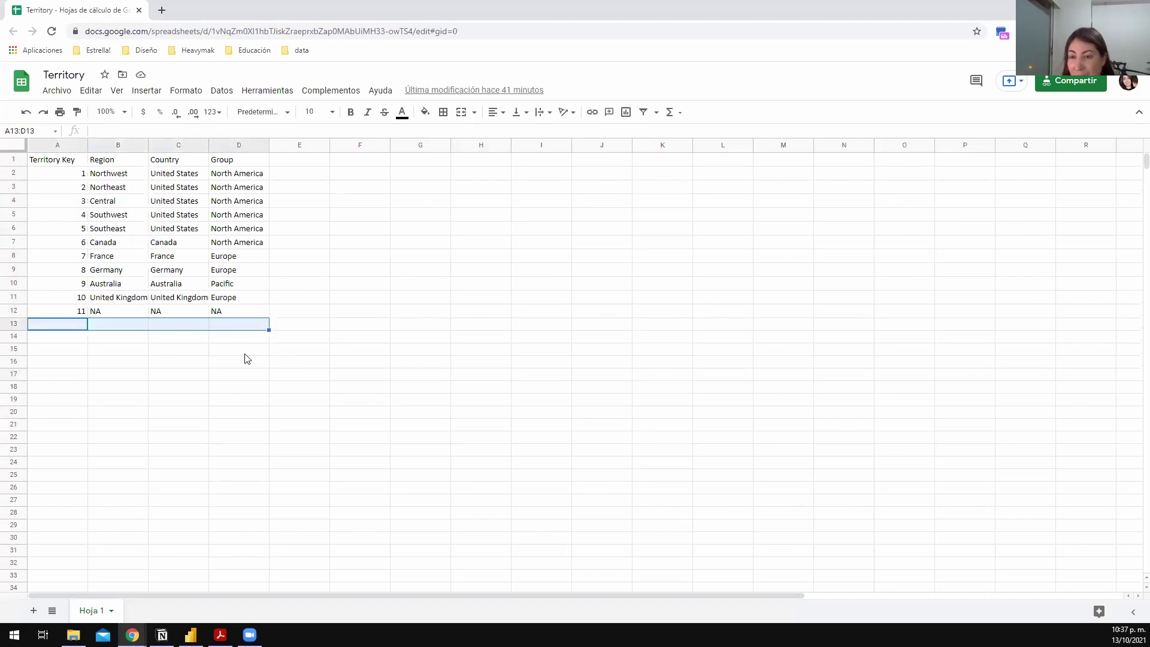
left_click(181, 399)
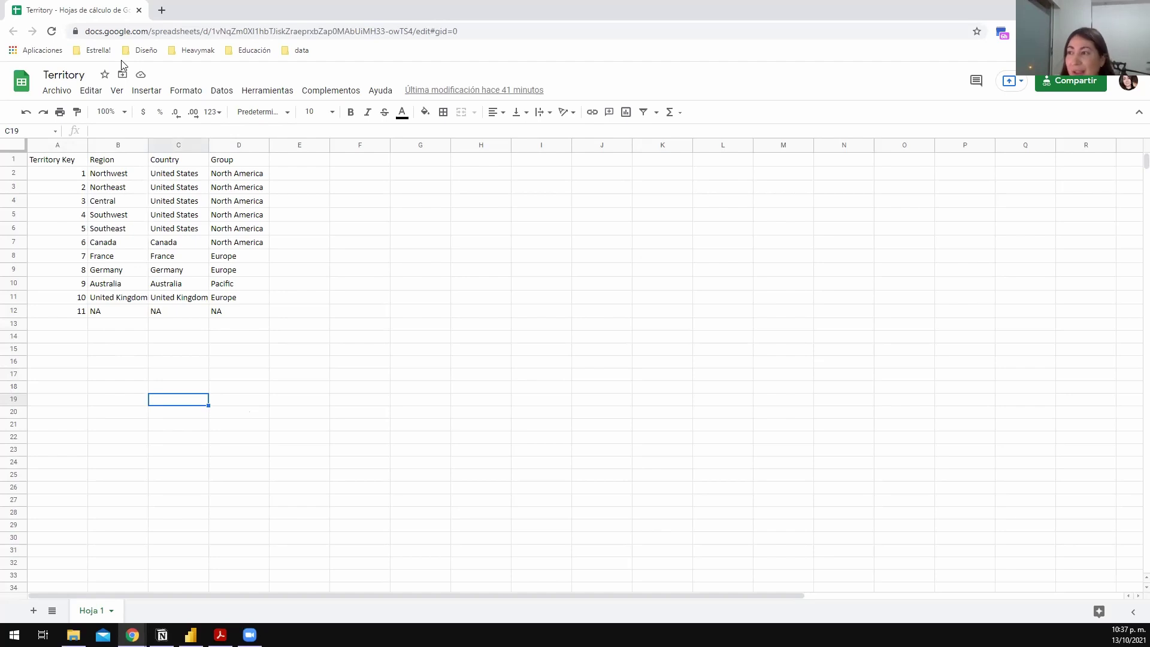
- Publish the whole Territory document to the web as comma-separated values (.csv), confirm the publication, and leave the publishing settings
left_click(58, 91)
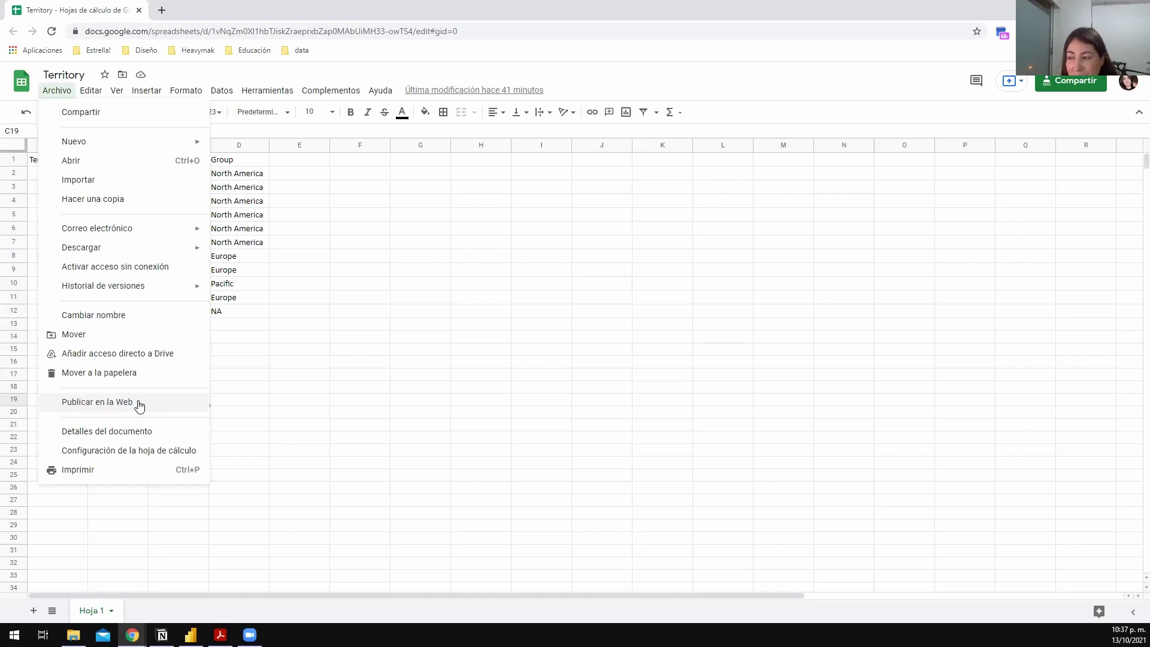
left_click(109, 402)
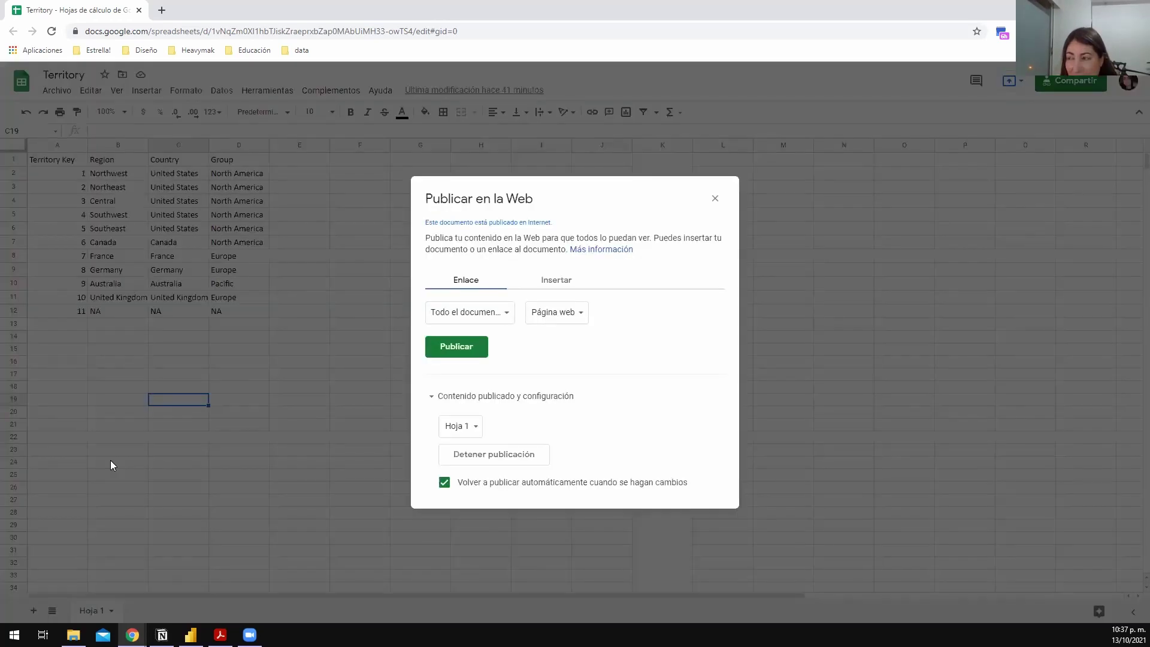
left_click_drag(559, 365, 268, 251)
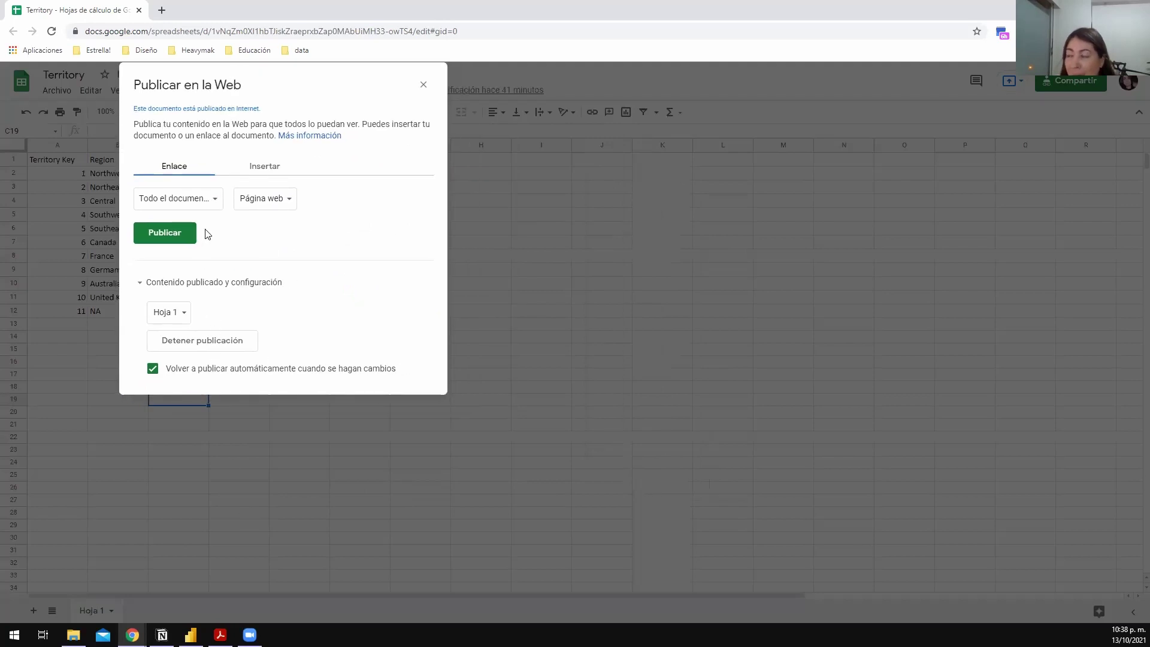
left_click(204, 210)
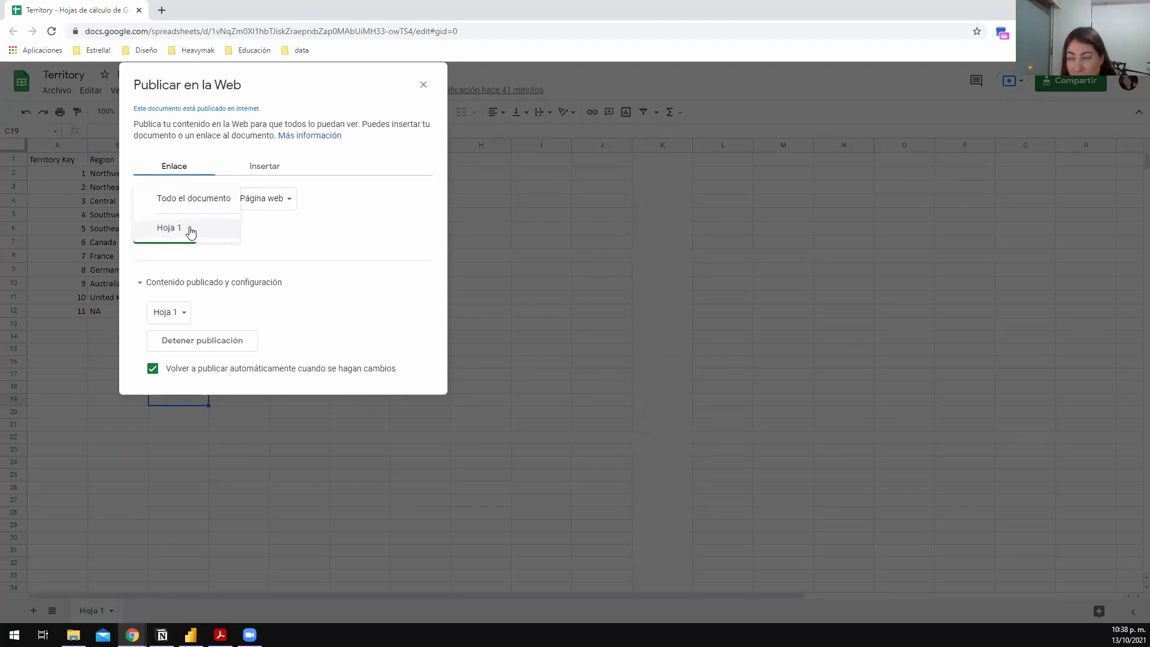
left_click(283, 231)
left_click(277, 199)
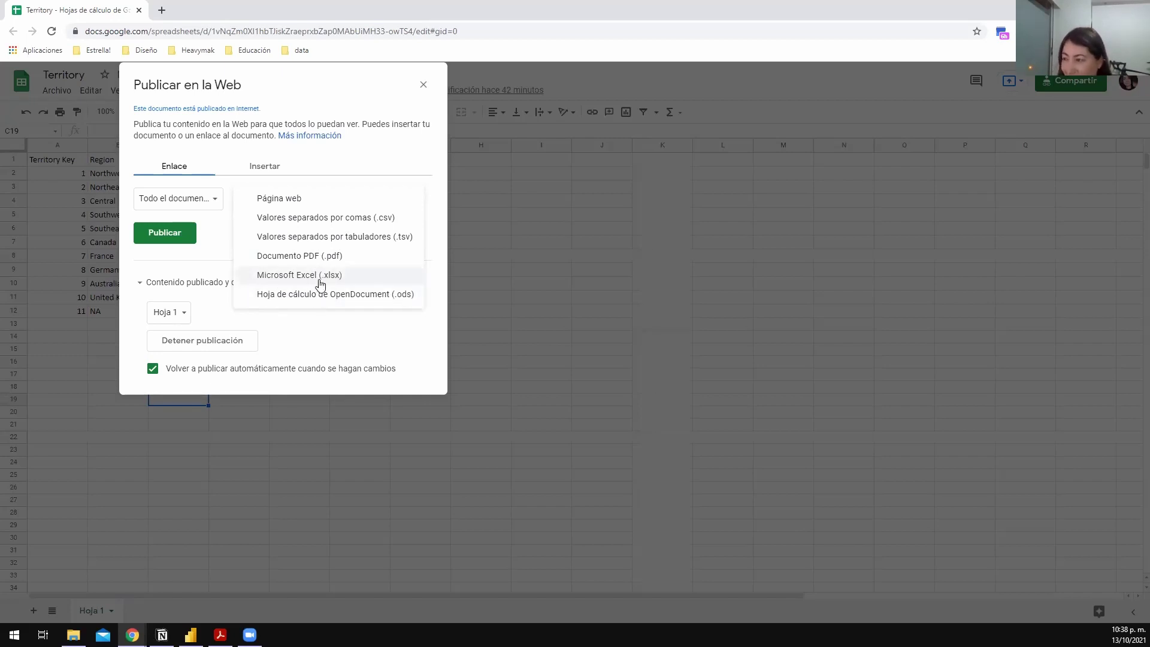
left_click(323, 223)
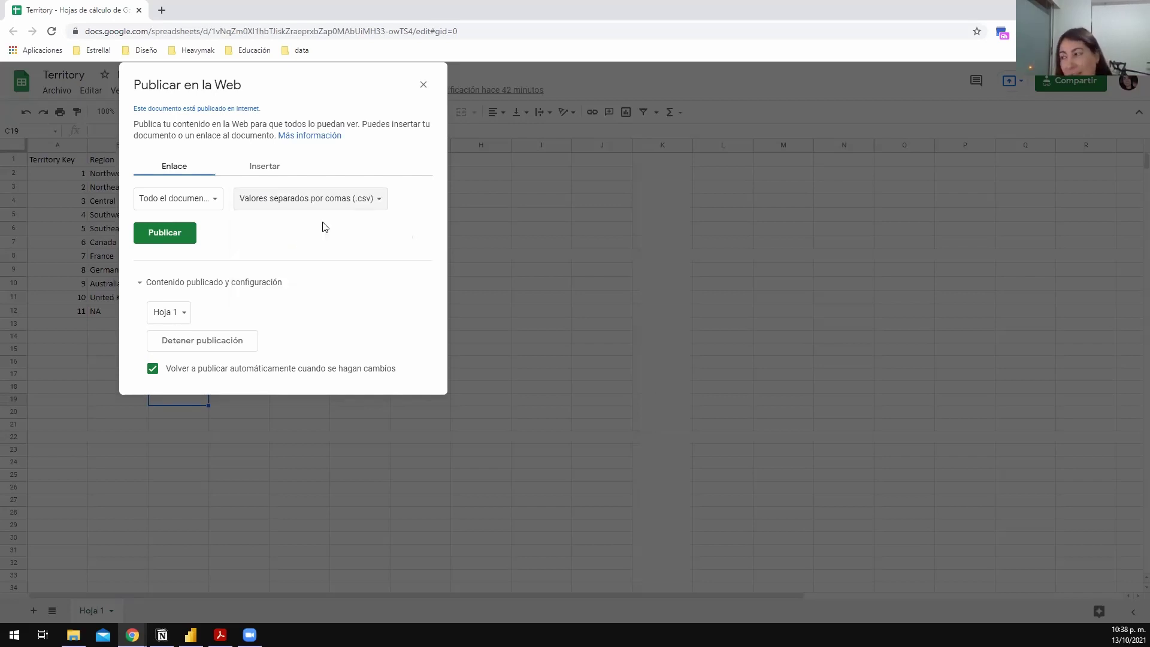
left_click(151, 234)
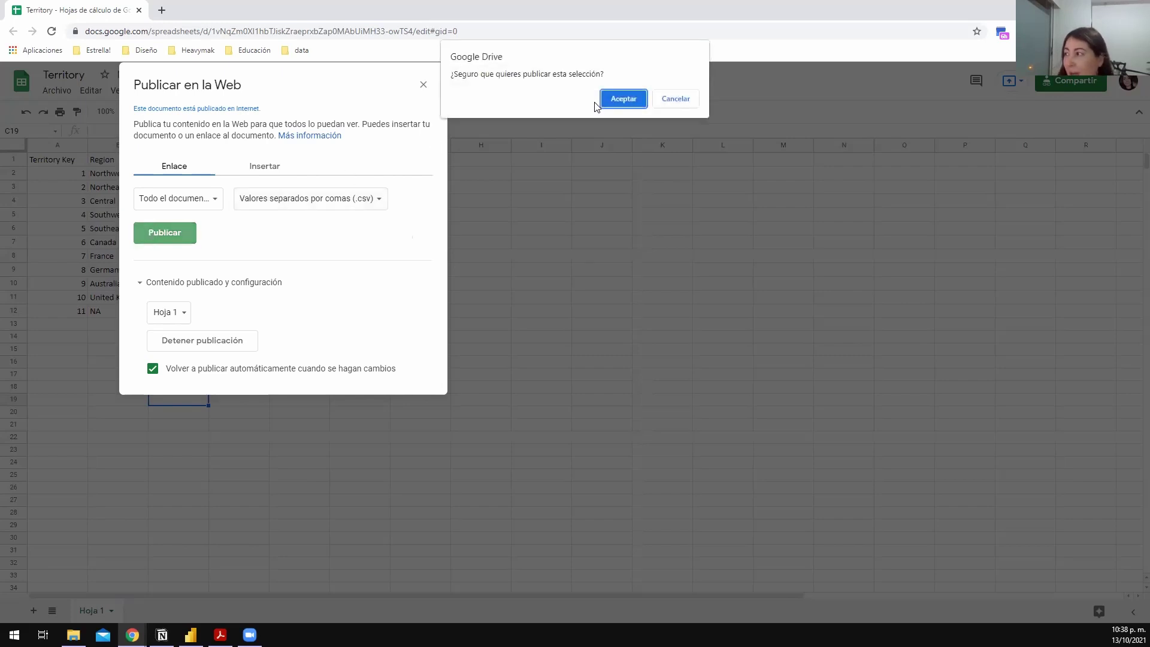
left_click(620, 100)
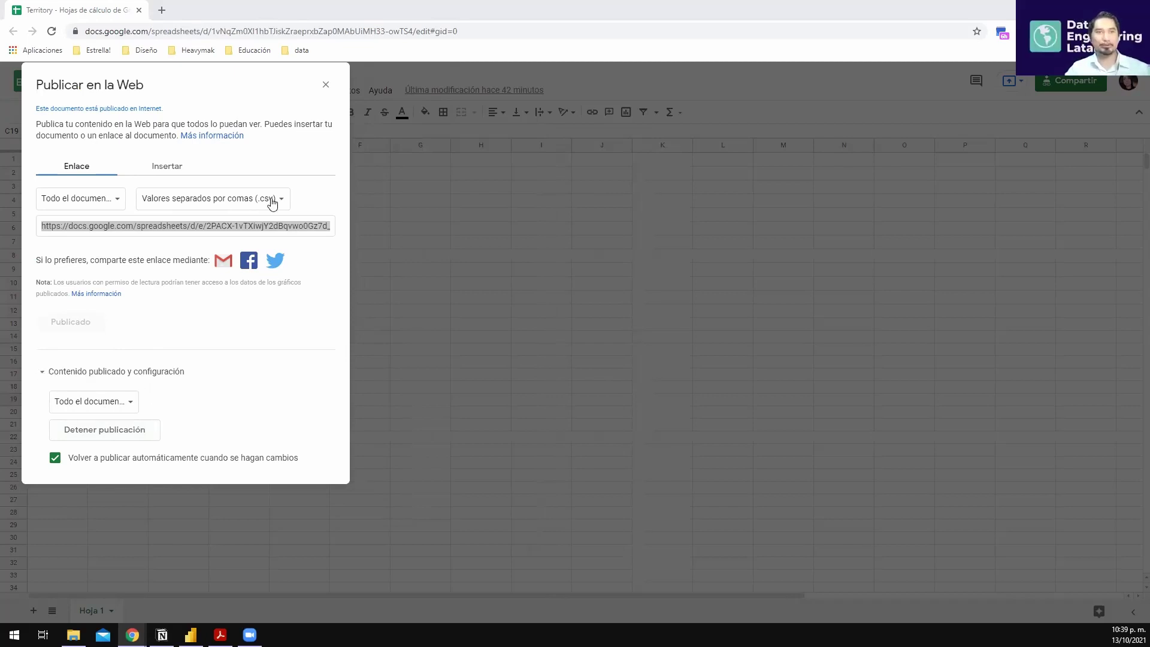
left_click(384, 215)
key("Escape")
- Switch to the Adventure Works 2020 workbook in Excel and examine the source table on the Territory sheet
left_click(57, 90)
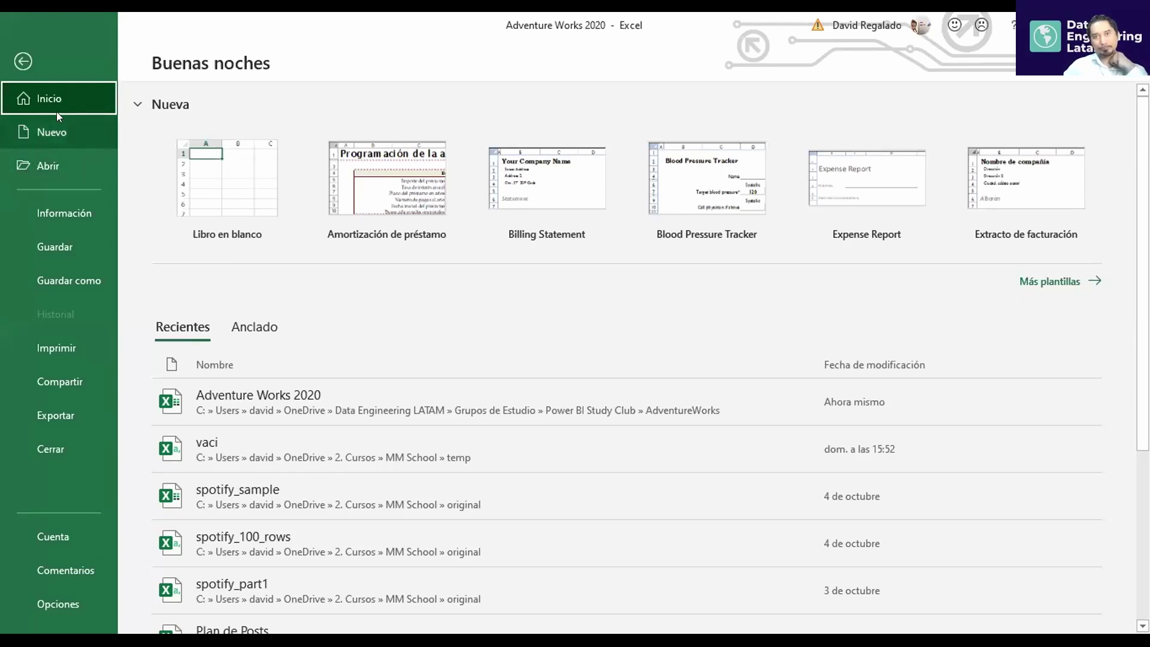
key("Escape")
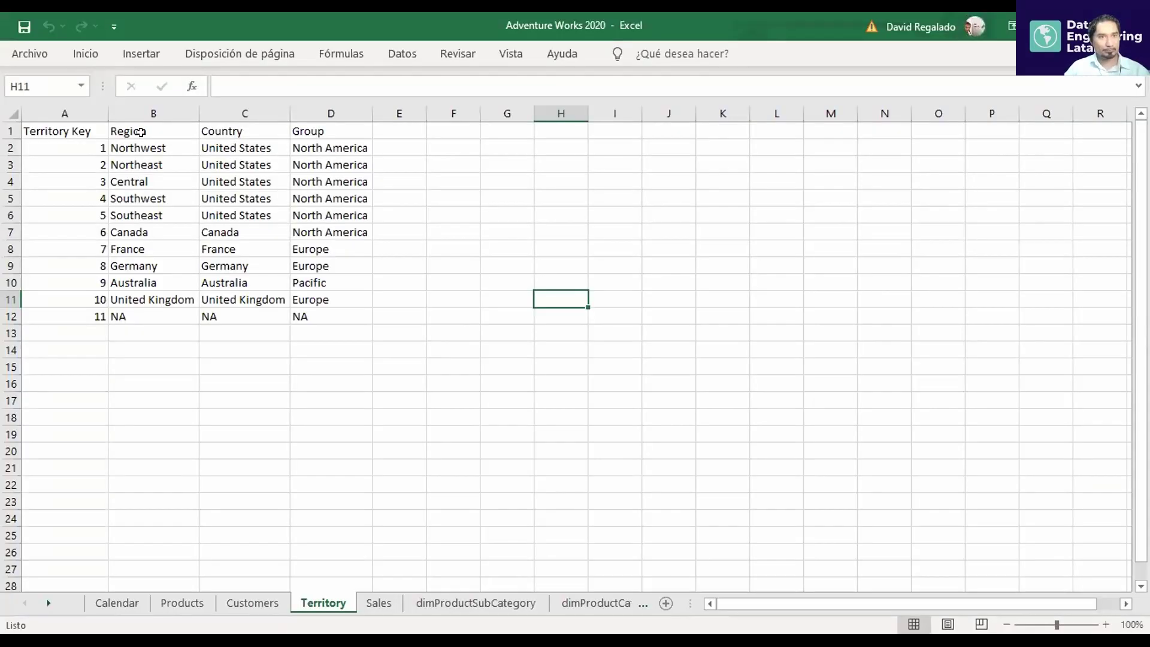
left_click_drag(78, 129, 328, 339)
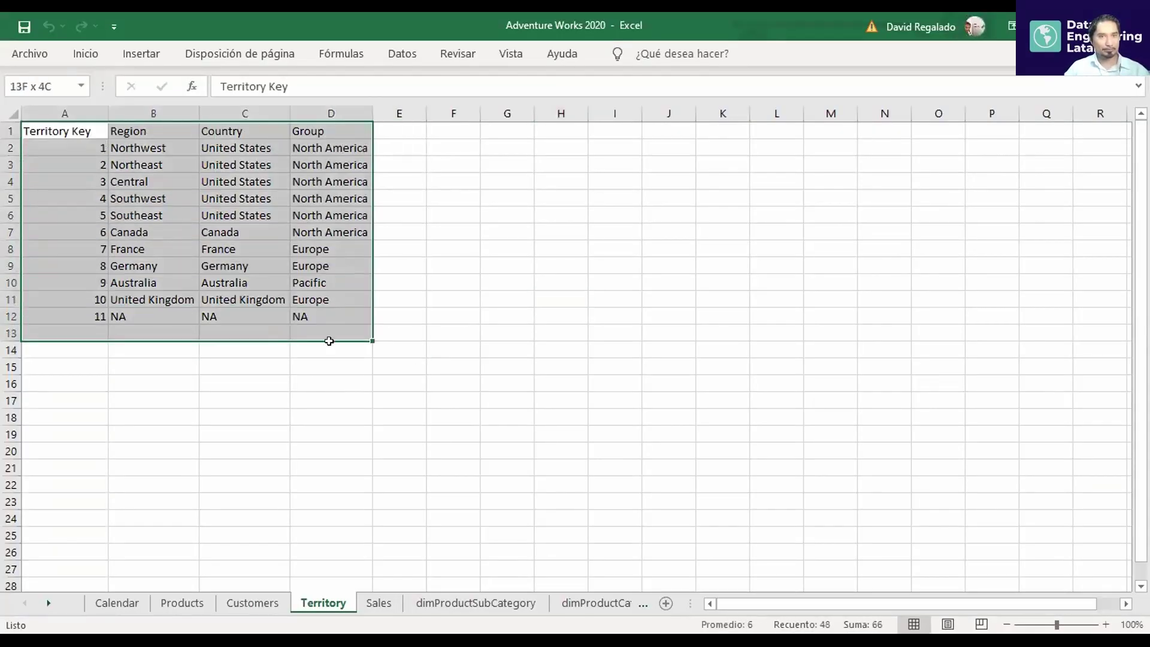
left_click(292, 434)
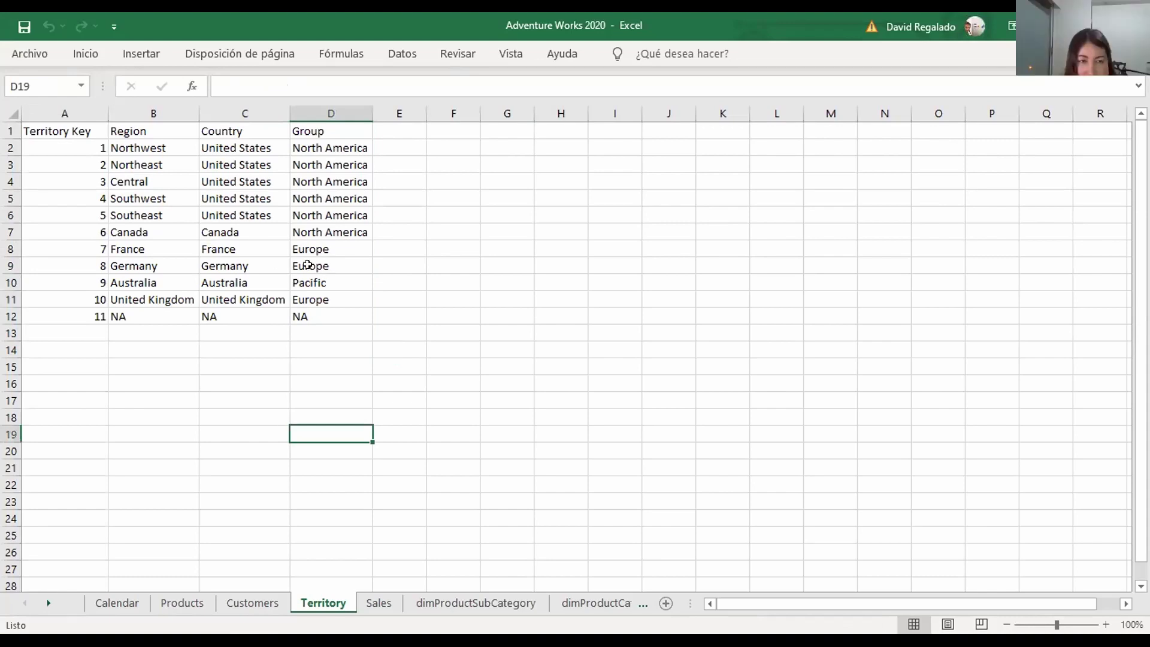
left_click_drag(308, 282, 32, 139)
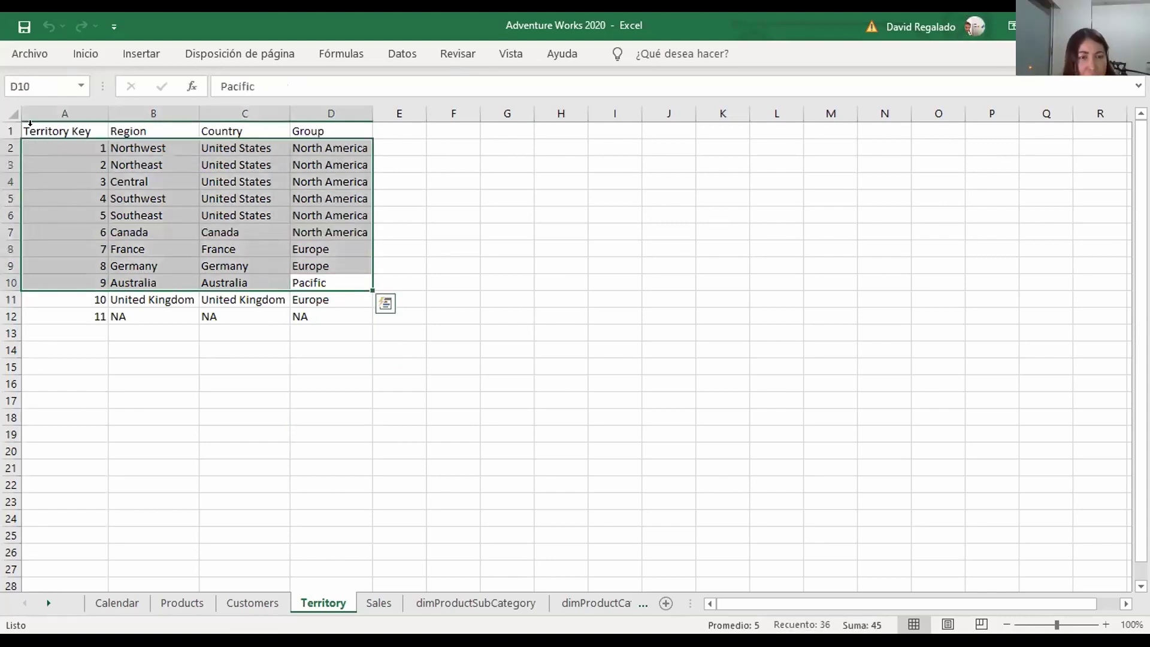
left_click(16, 56)
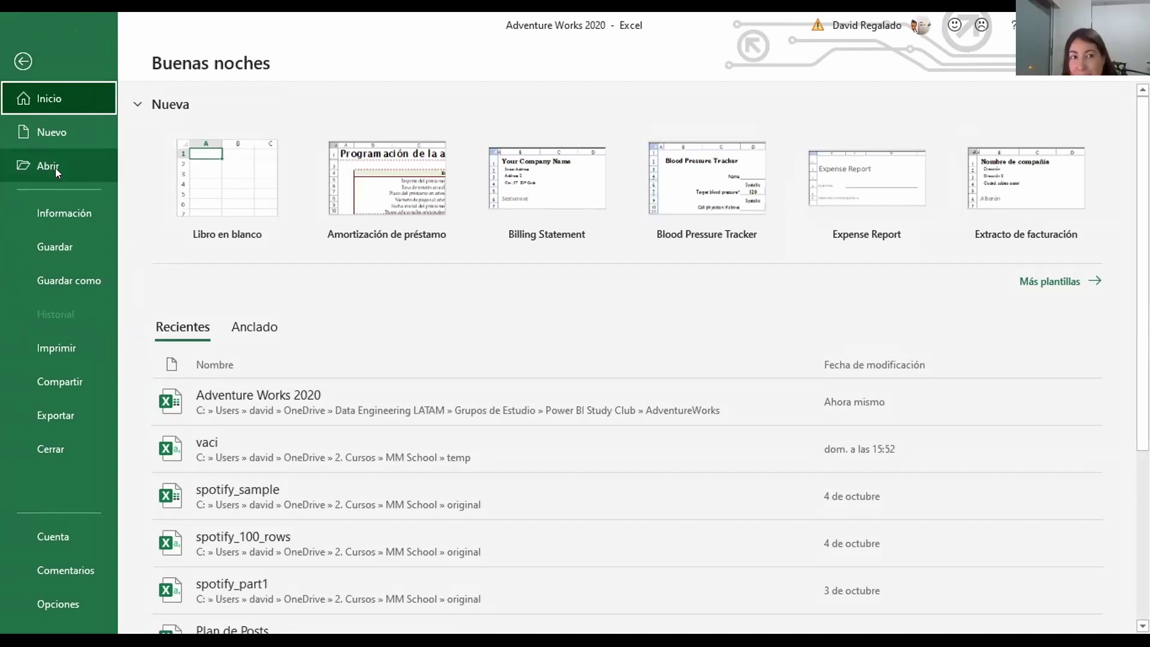
left_click(25, 63)
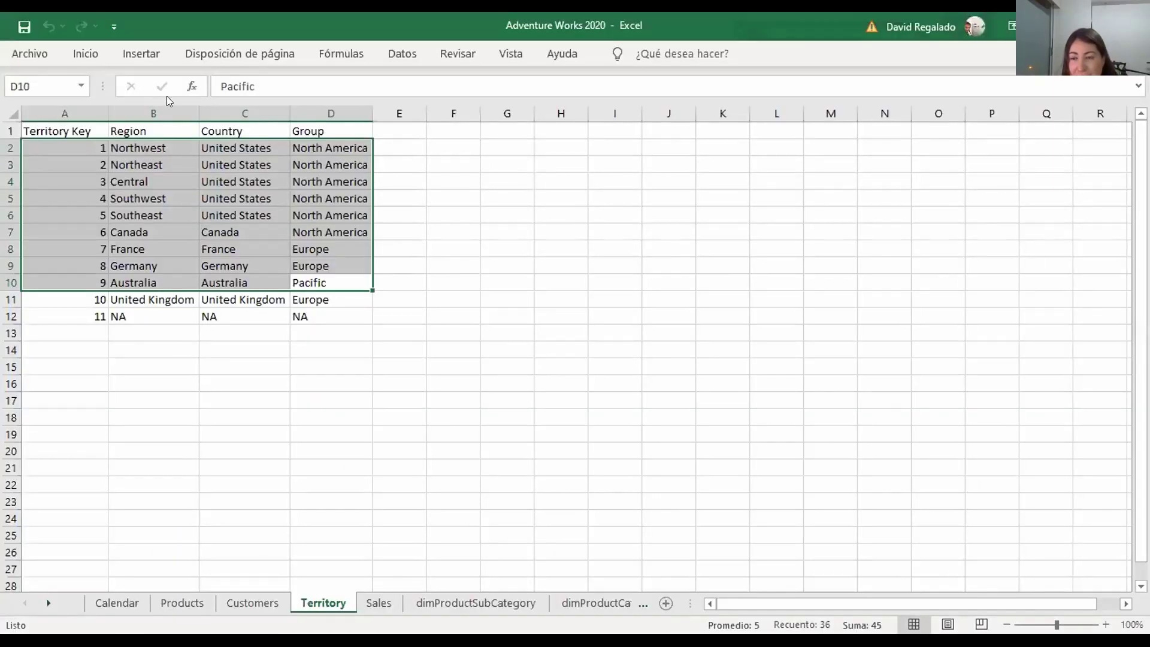
left_click(313, 262)
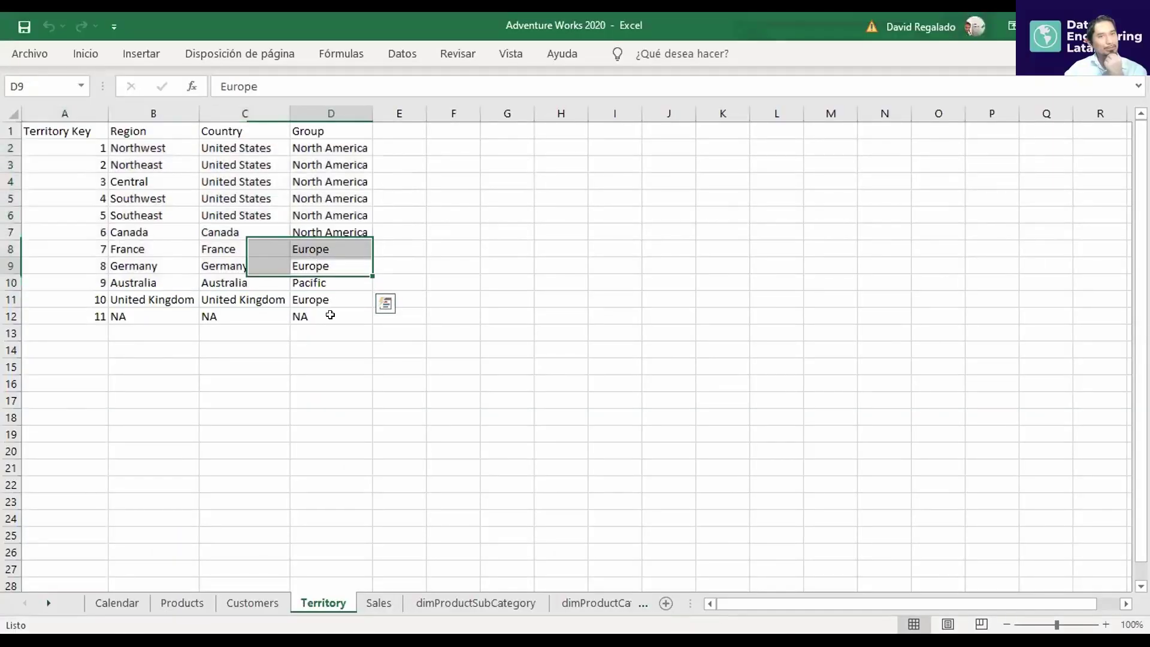
- Copy the complete Territory table, A1:D12, including its header row
left_click(329, 312)
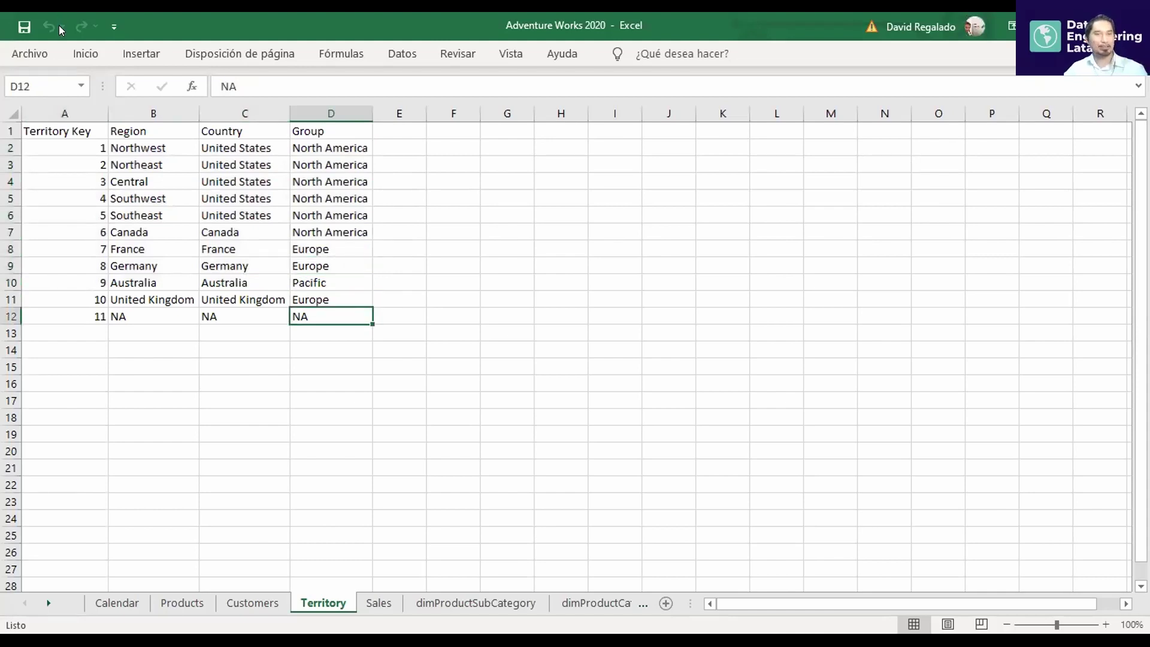
left_click(57, 131, "shift")
key("ctrl+c")
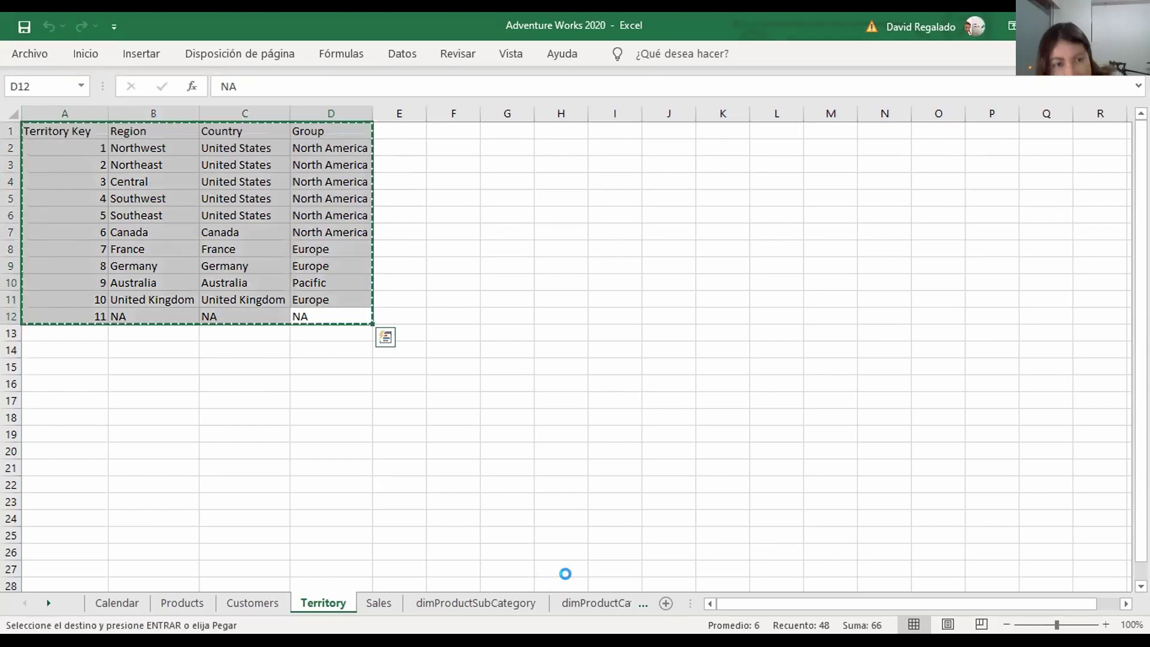
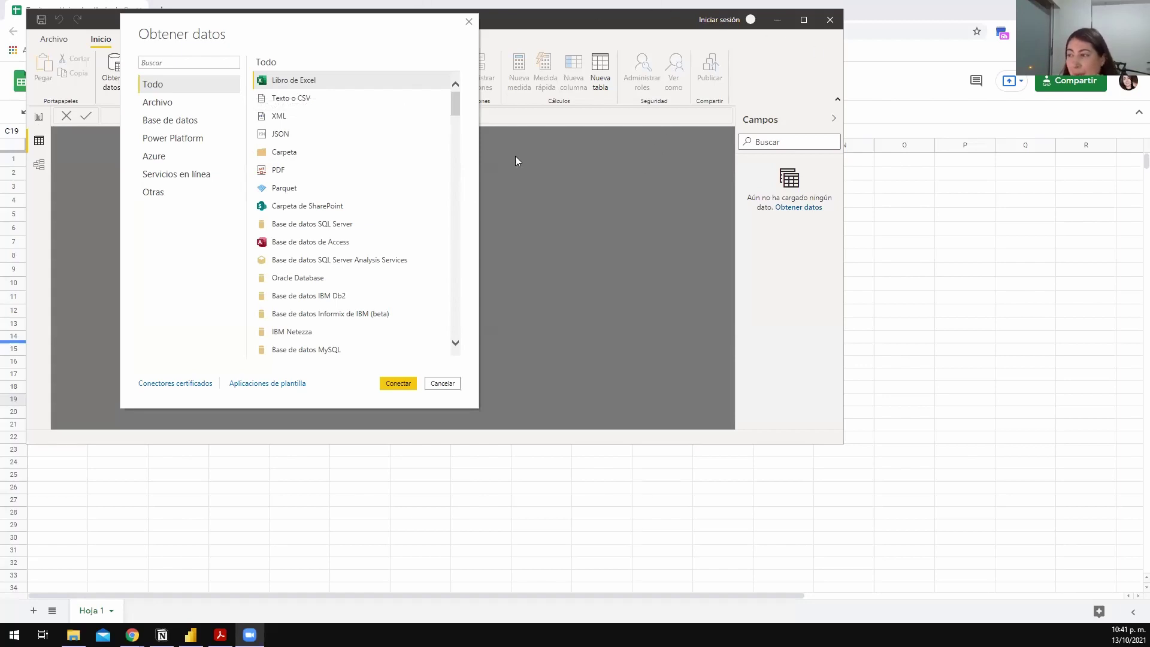
- Switch to Power BI Desktop and locate and select the GitHub (beta) connector among all the available data sources
scroll(389, 170, "down", 6)
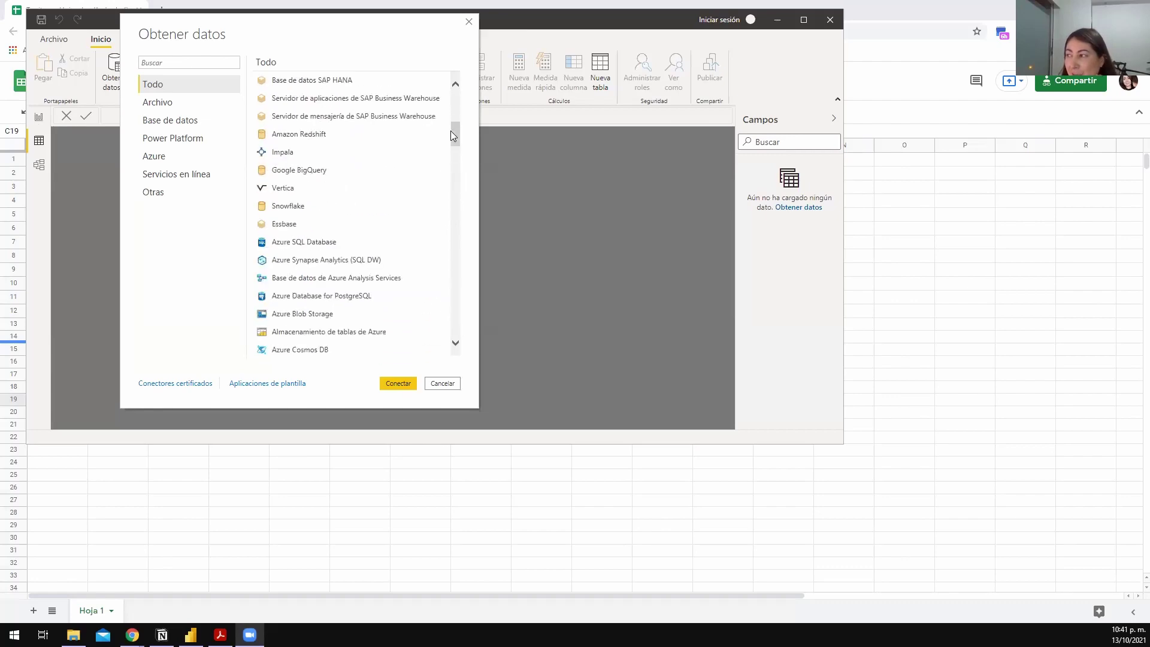
left_click_drag(453, 135, 447, 173)
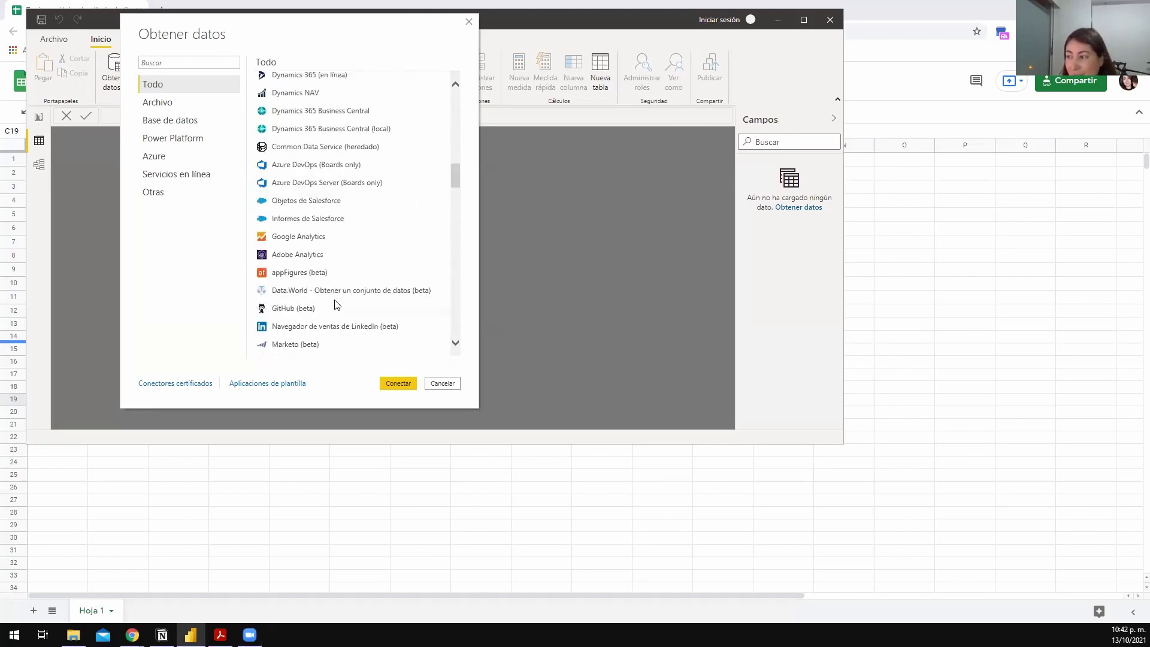
scroll(333, 299, "down", 3)
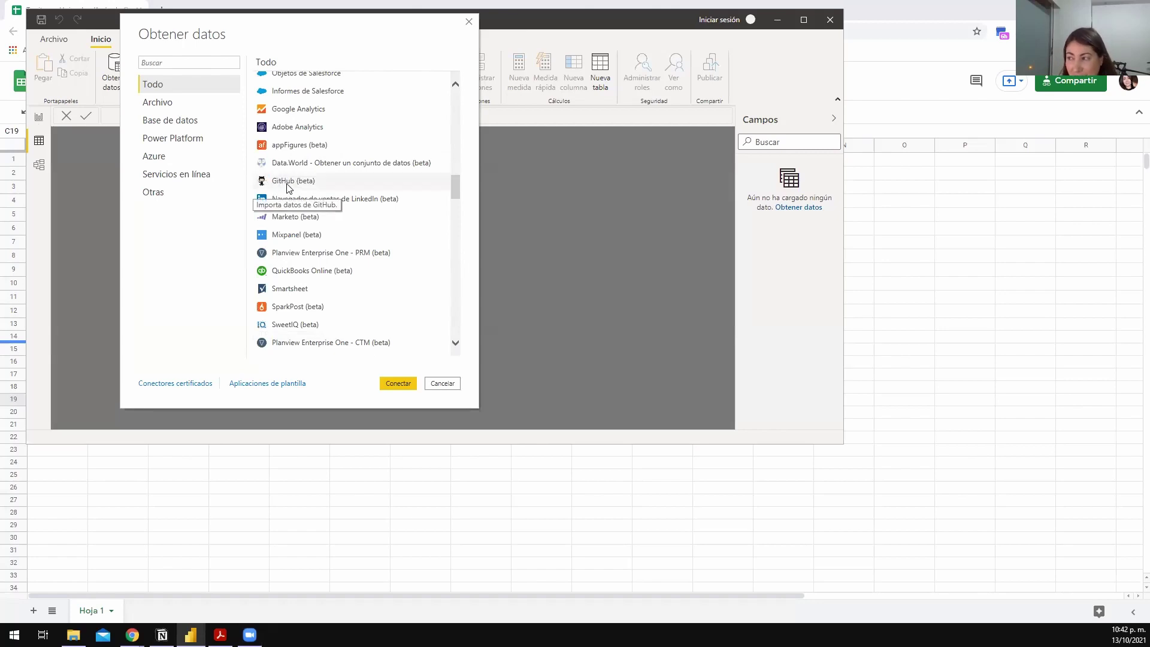
left_click(279, 184)
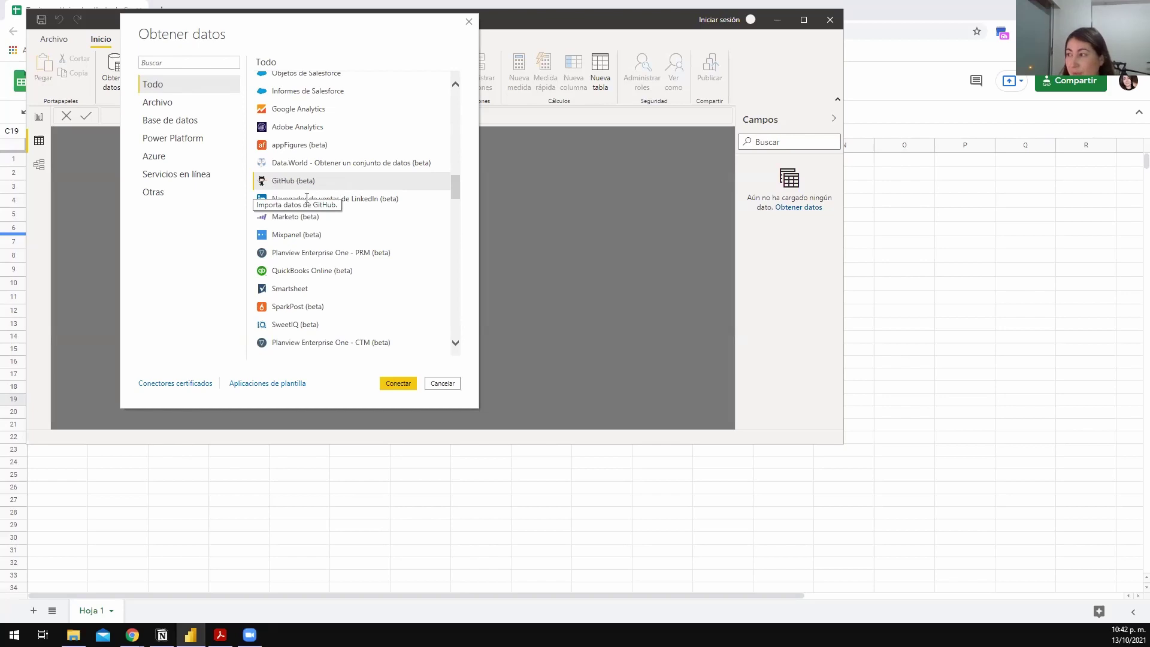
- Examine the available data connectors, covering the Azure, Dynamics, Salesforce, Web and scripting sources
scroll(311, 194, "up", 5)
scroll(327, 198, "up", 2)
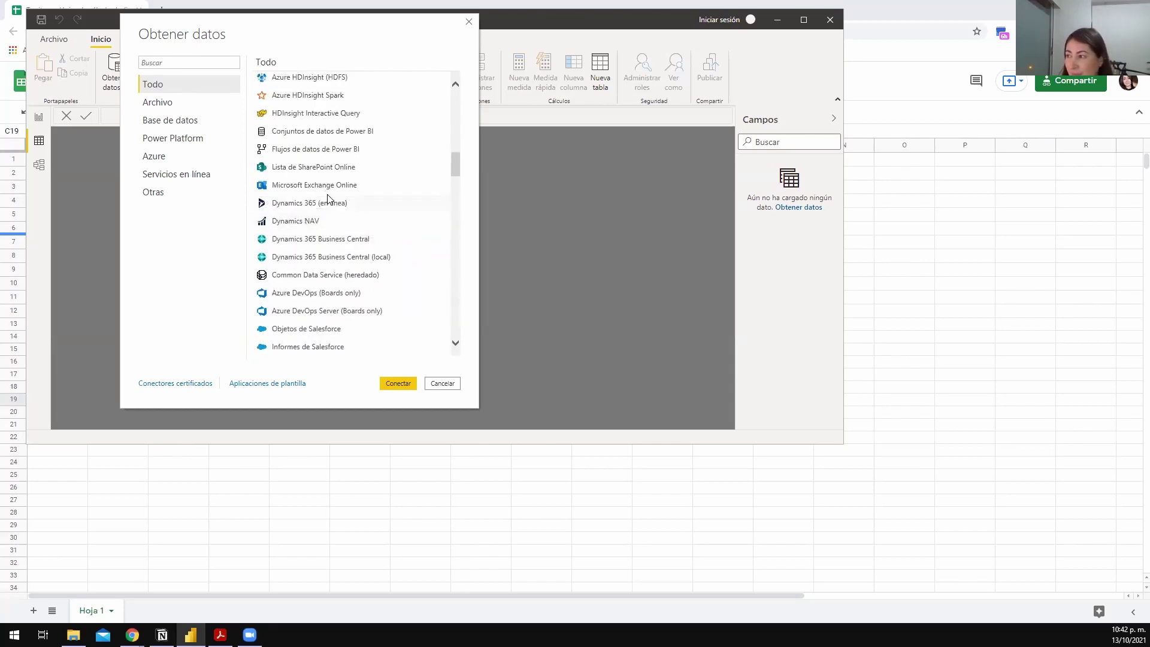
scroll(327, 197, "down", 3)
scroll(328, 248, "up", 4)
scroll(299, 281, "up", 1)
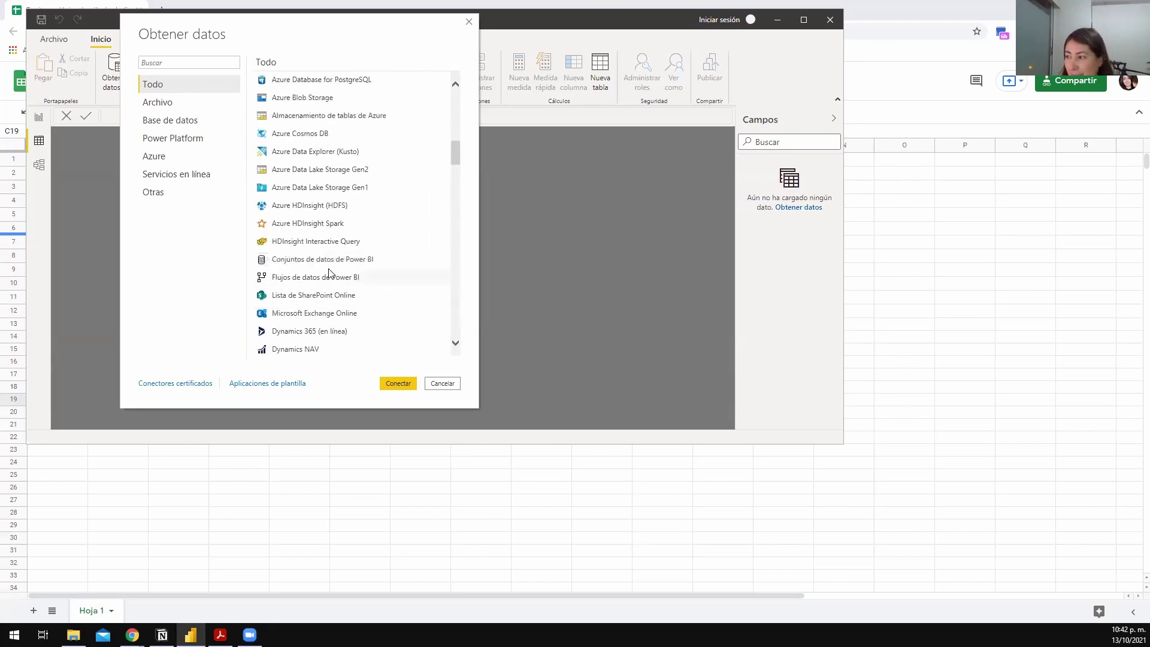
scroll(306, 275, "down", 7)
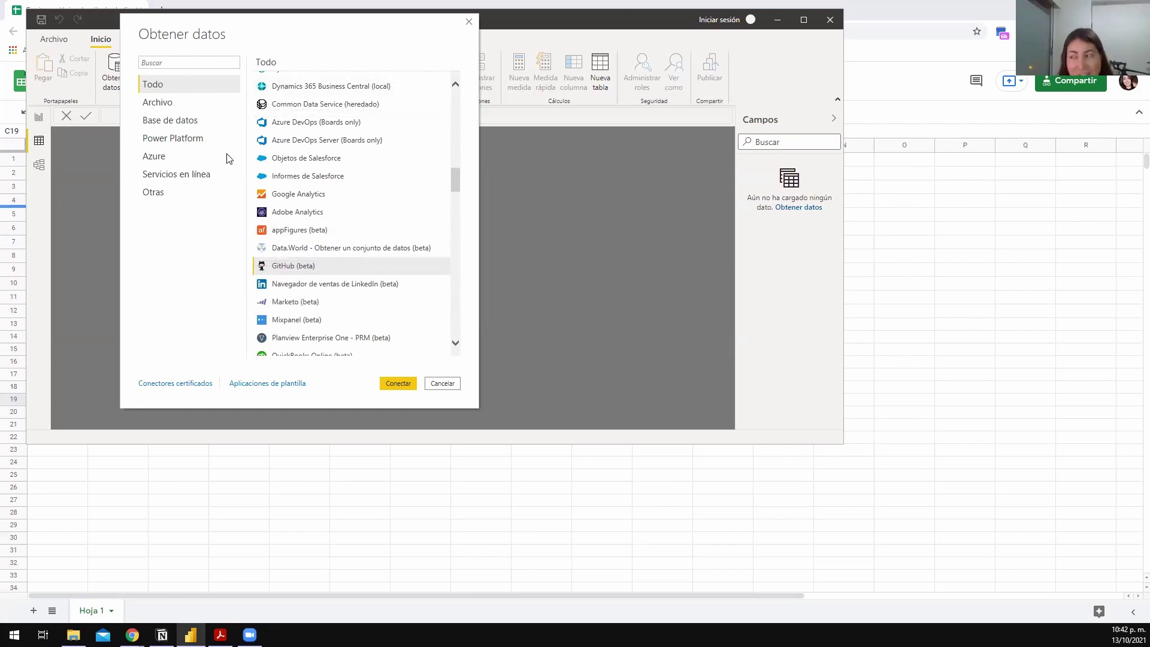
scroll(333, 323, "down", 1)
scroll(331, 191, "up", 5)
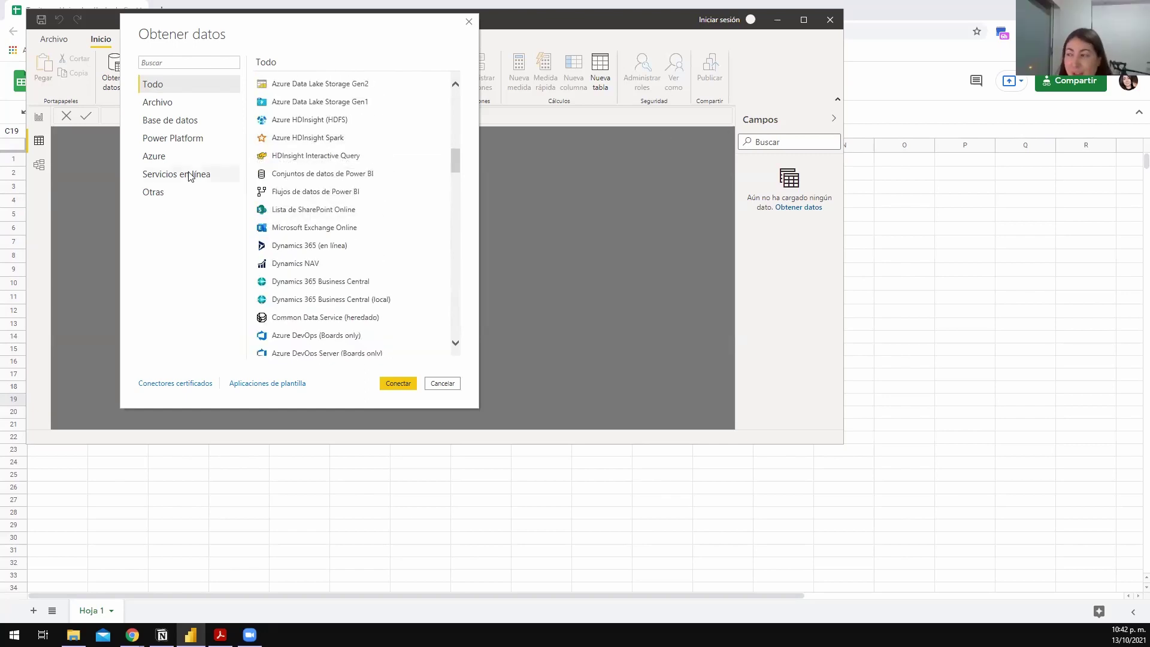
scroll(299, 174, "down", 1)
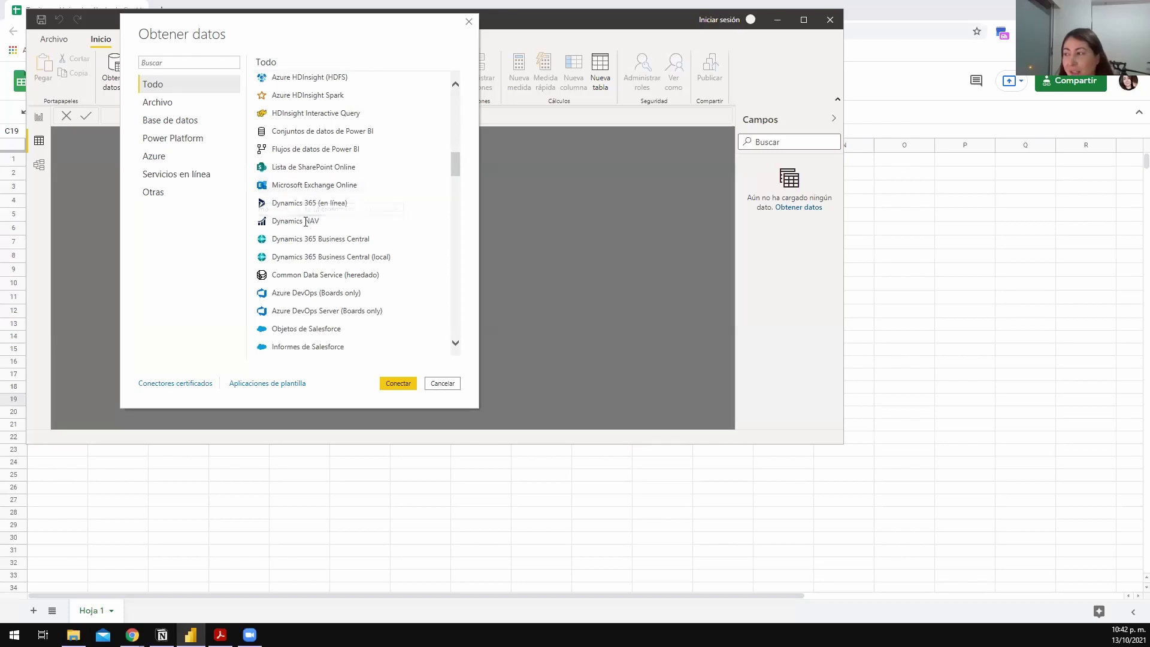
scroll(305, 227, "down", 10)
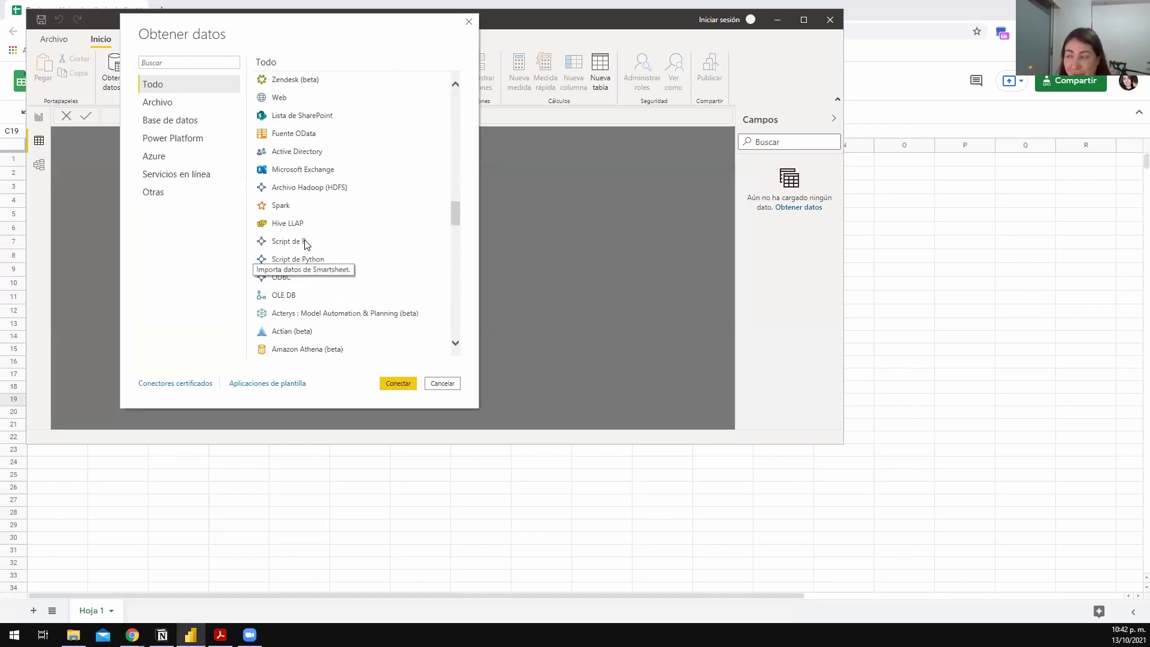
- Examine the available data connectors from the scripting and online-service sources back to the file and database sources
scroll(303, 237, "down", 3)
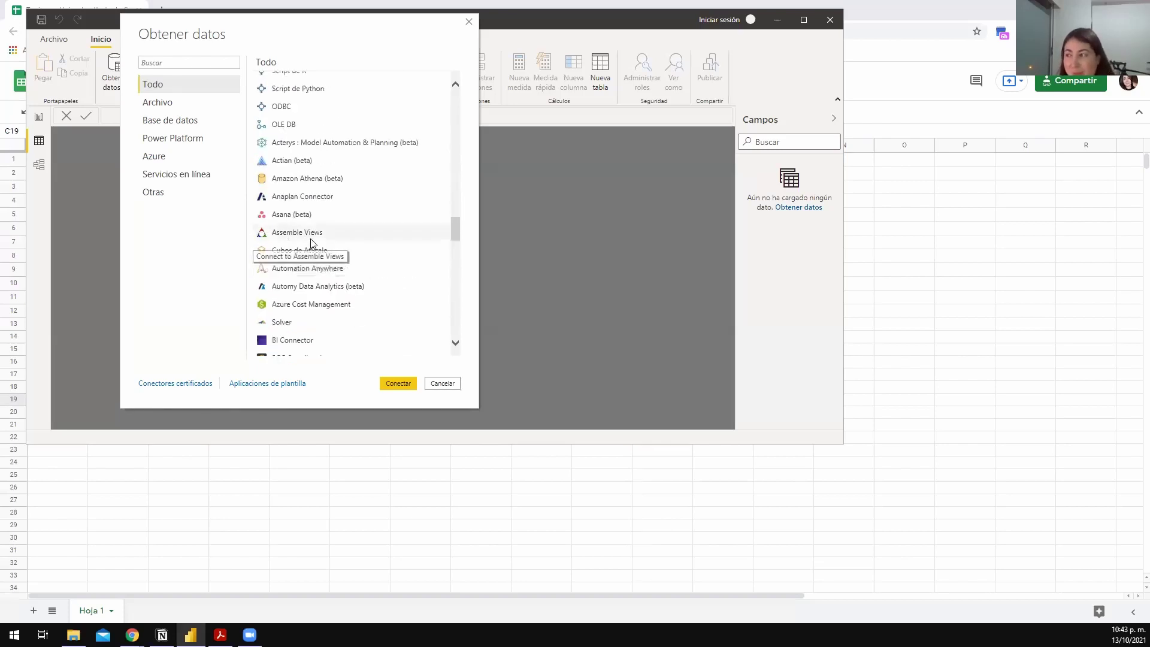
scroll(346, 239, "up", 8)
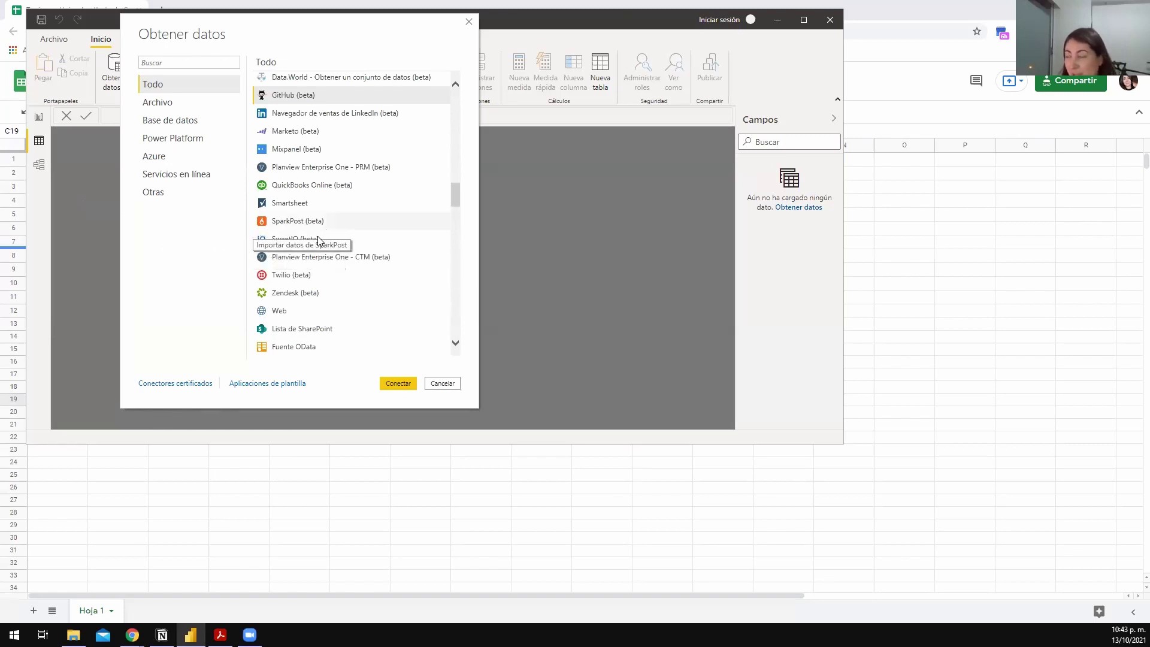
scroll(318, 239, "up", 2)
scroll(317, 239, "up", 10)
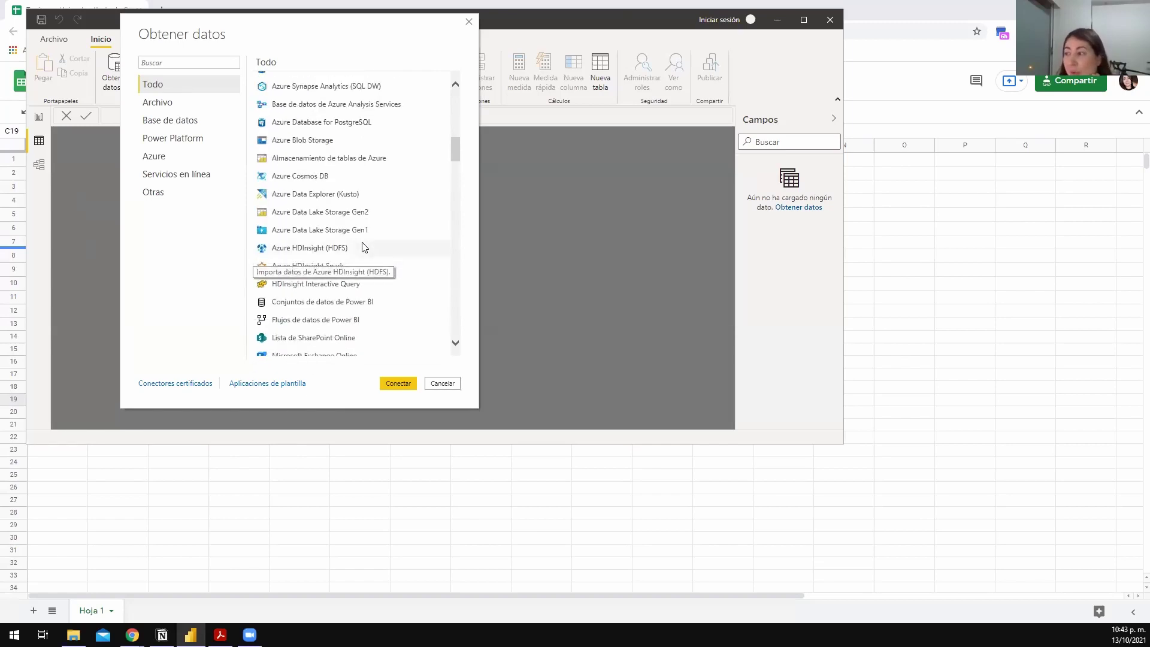
scroll(359, 250, "up", 7)
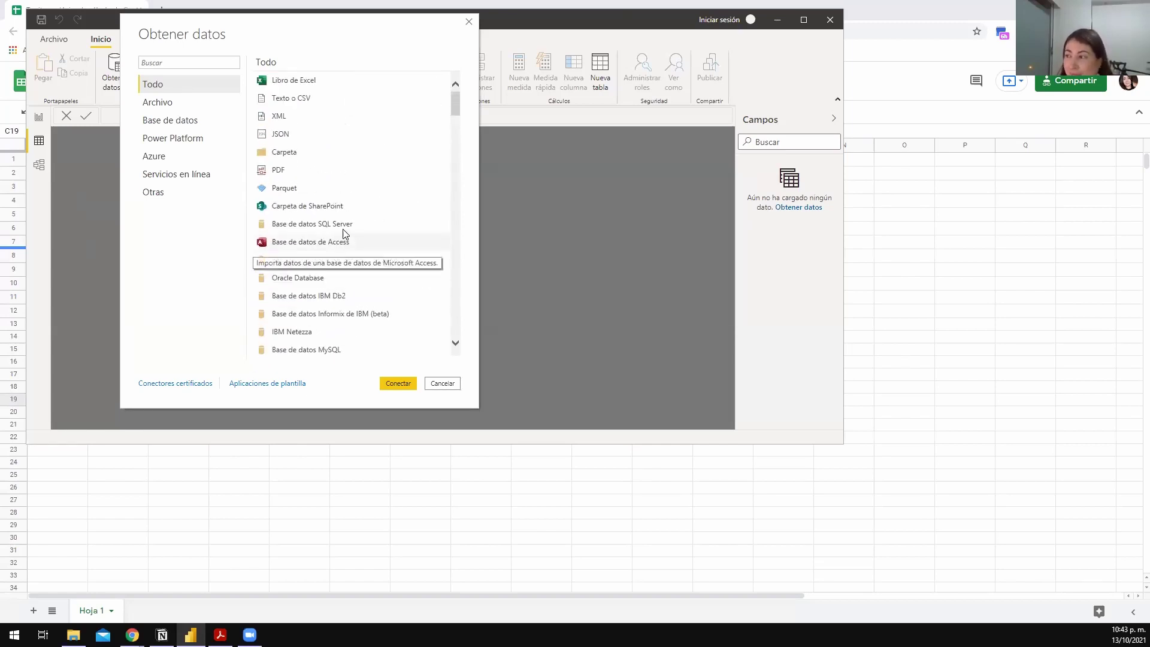
scroll(337, 262, "down", 4)
scroll(334, 257, "up", 5)
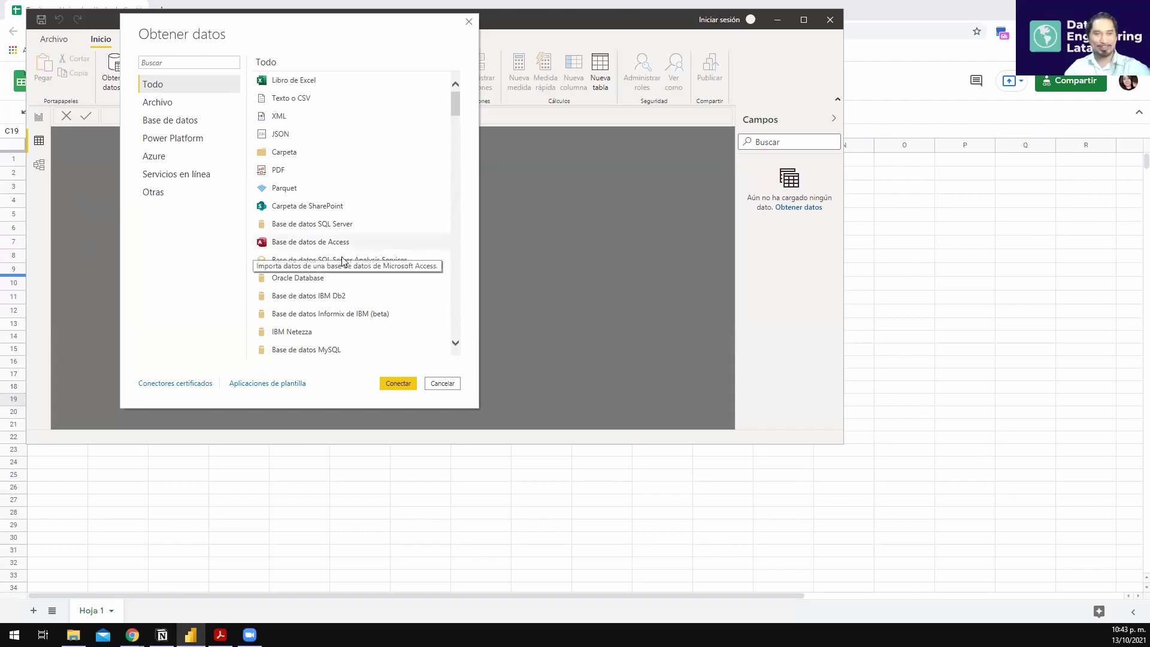
- Examine the third-party connectors further down the complete list, through TeamDesk, Tenforce and Azure Time Series Insights
scroll(335, 276, "down", 10)
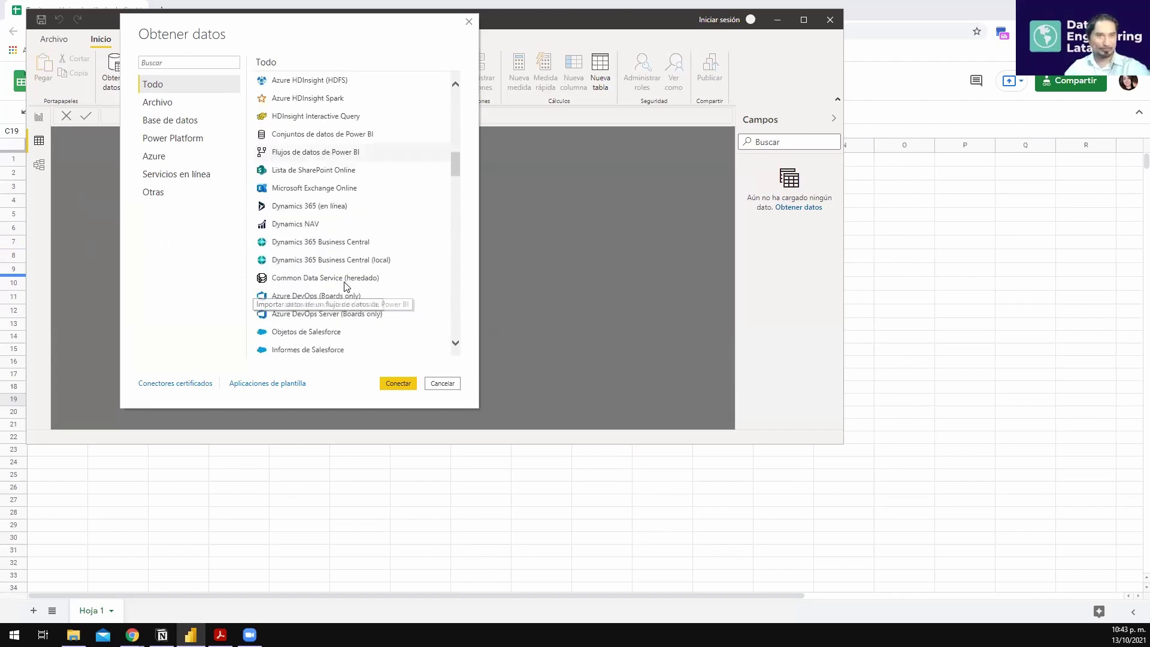
scroll(345, 285, "down", 10)
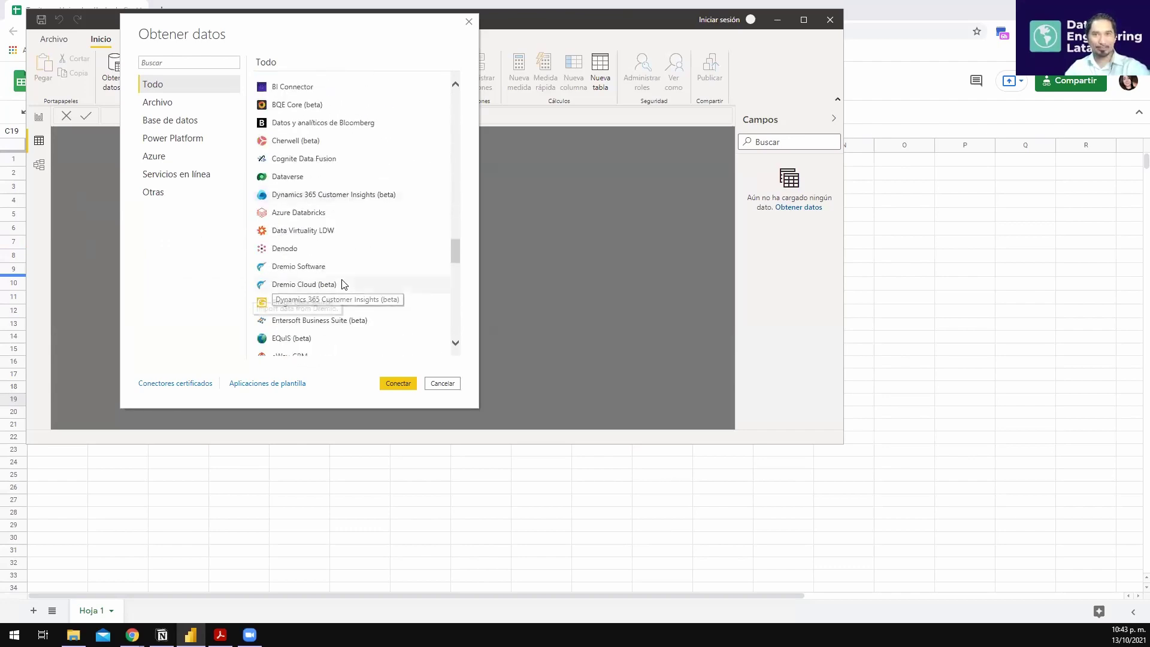
scroll(341, 285, "down", 12)
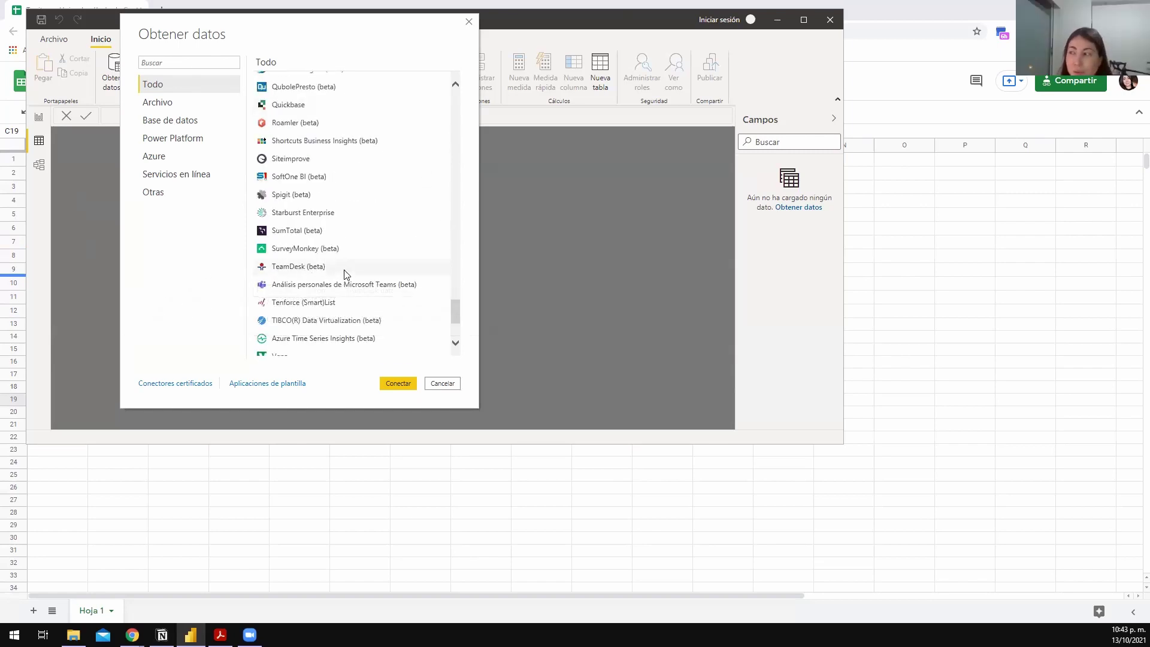
scroll(345, 287, "down", 1)
scroll(413, 314, "up", 1)
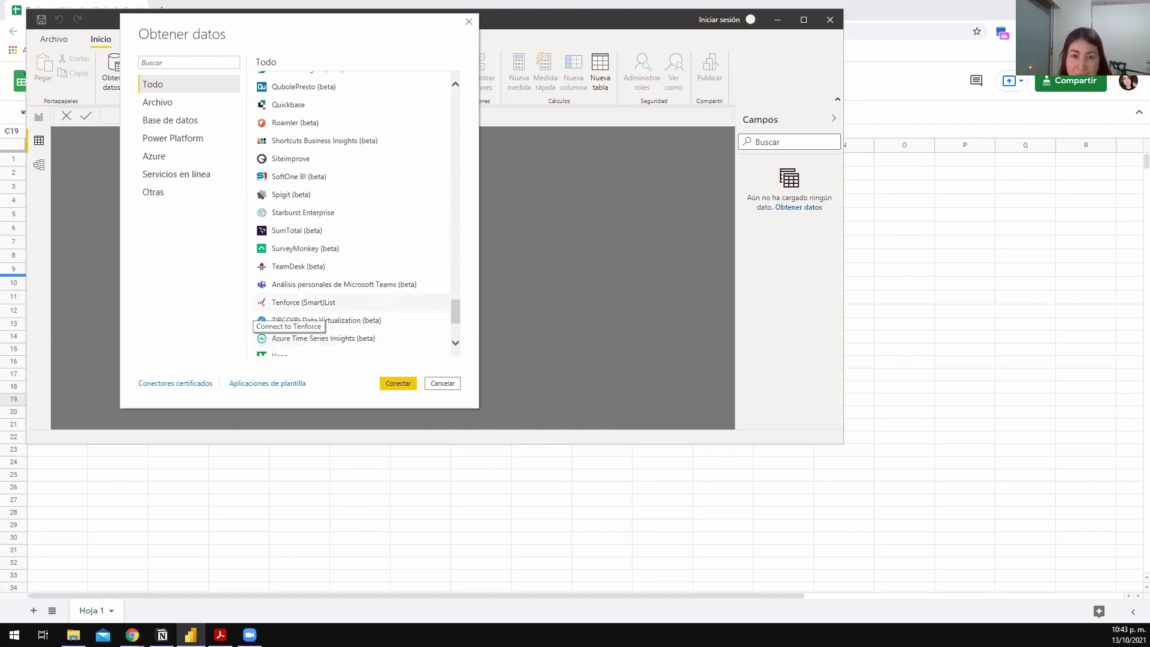
scroll(290, 277, "down", 1)
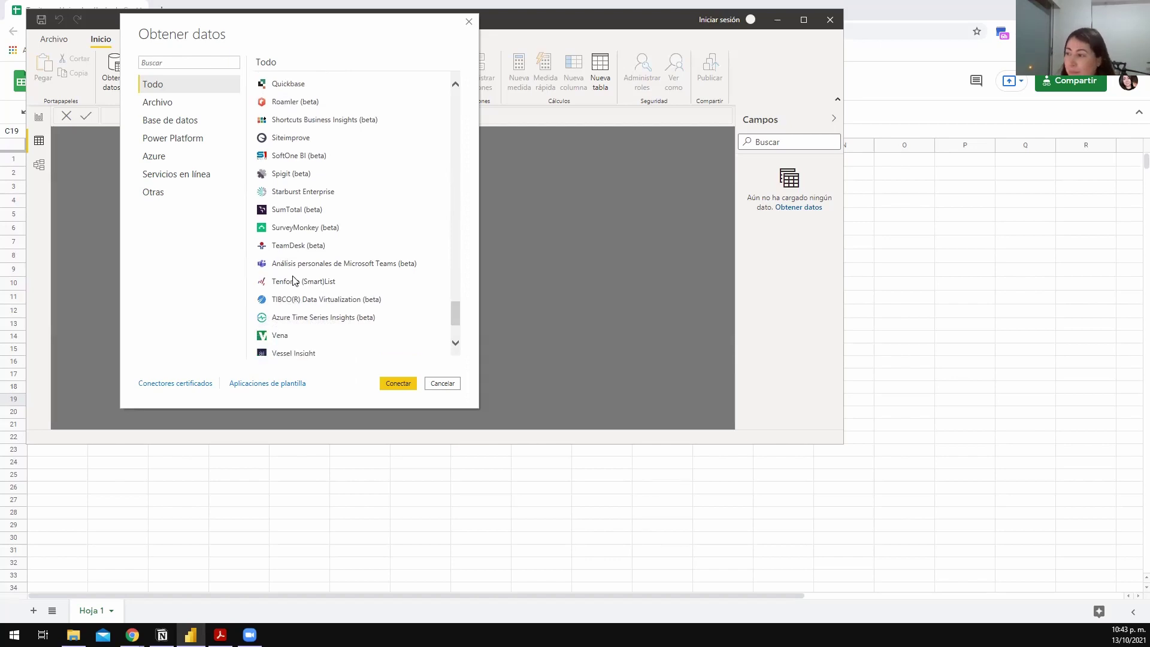
- Review the complete connector list again, from the file, database and Azure sources through to the blank query entry
scroll(316, 326, "up", 20)
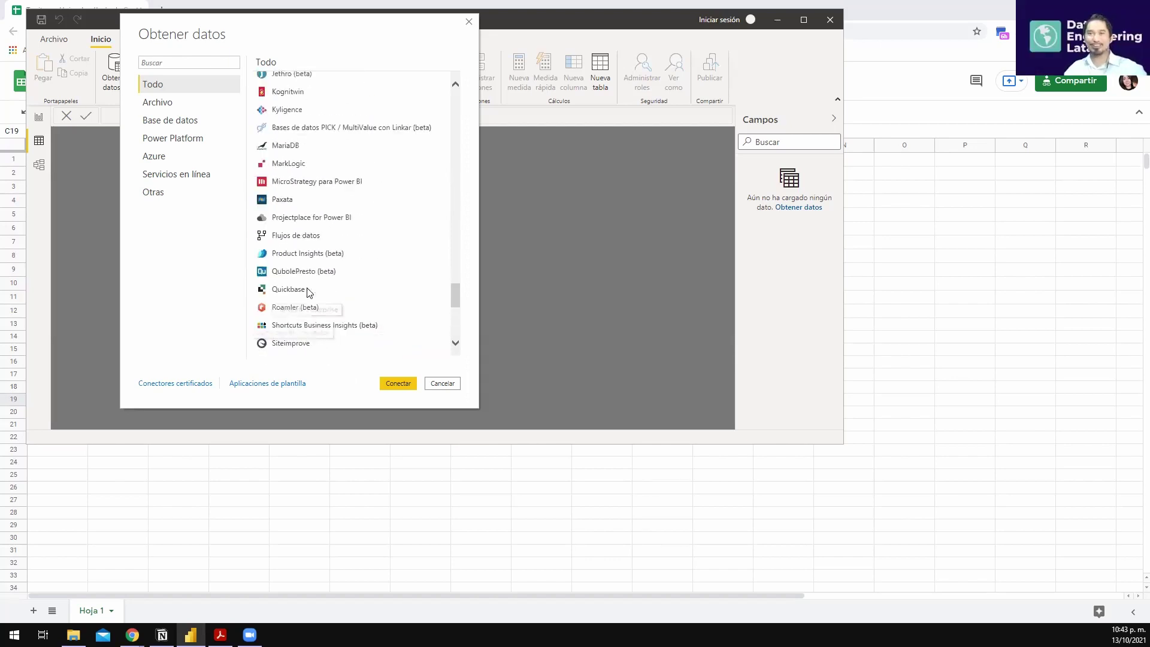
scroll(257, 287, "up", 20)
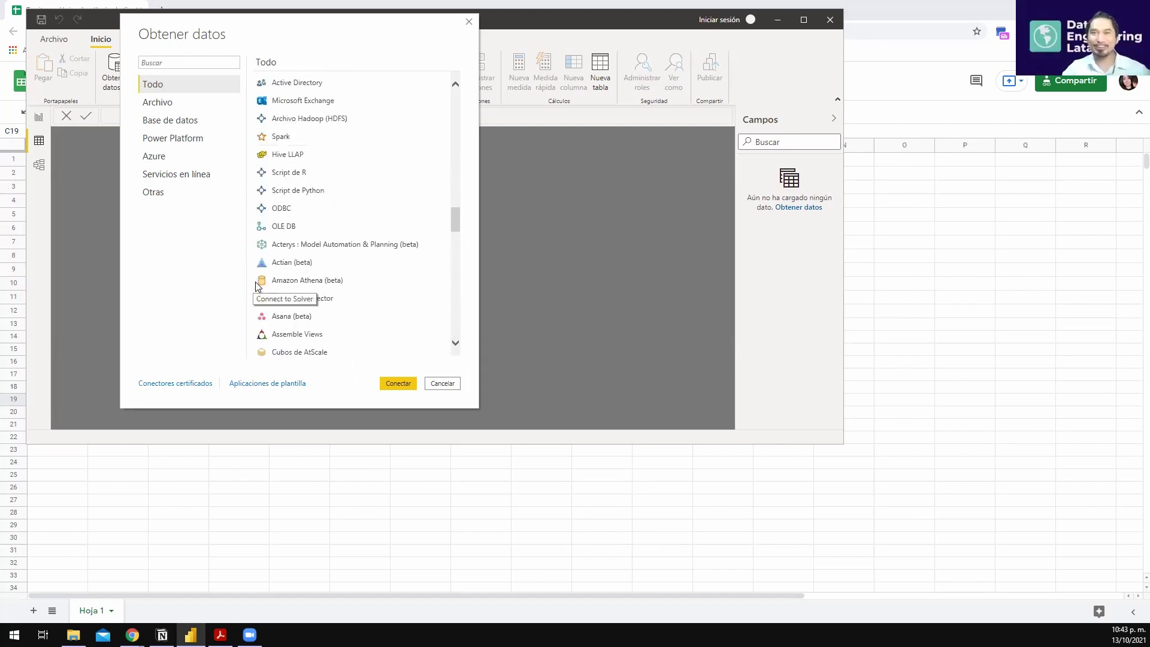
scroll(293, 299, "up", 15)
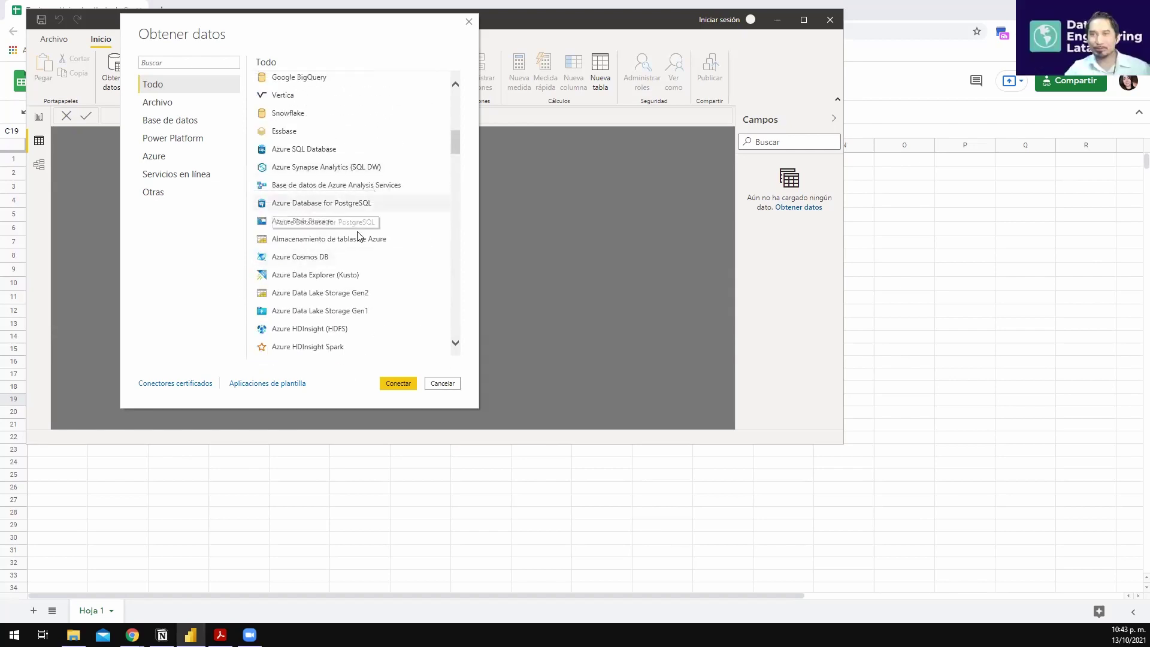
scroll(280, 279, "down", 2)
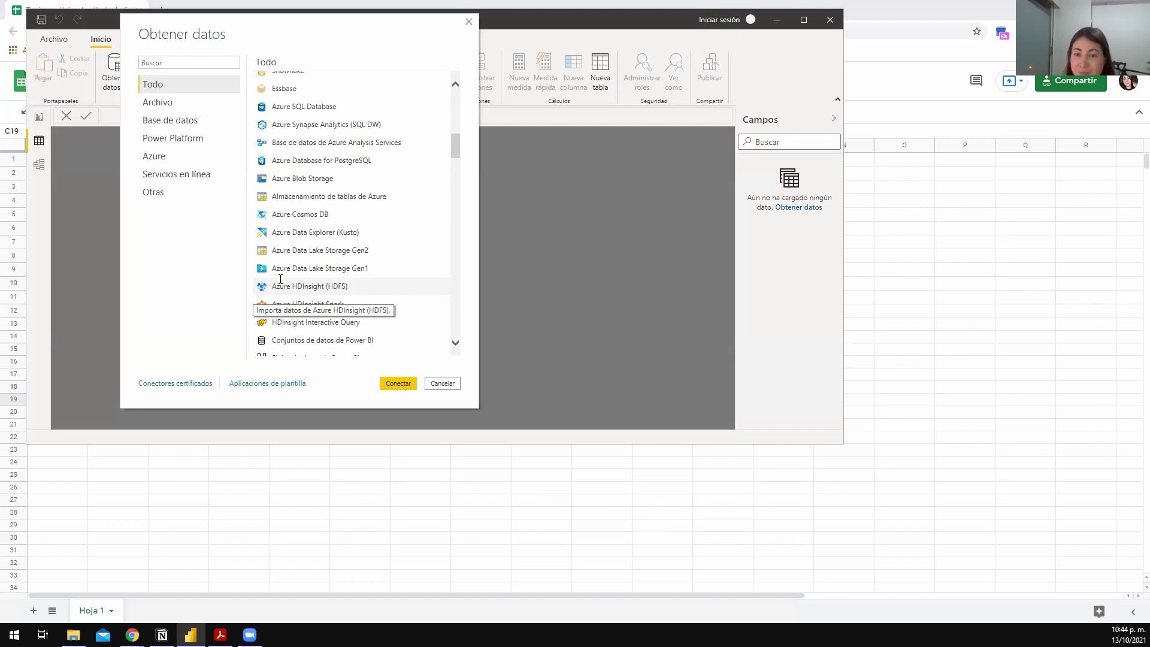
scroll(349, 218, "up", 10)
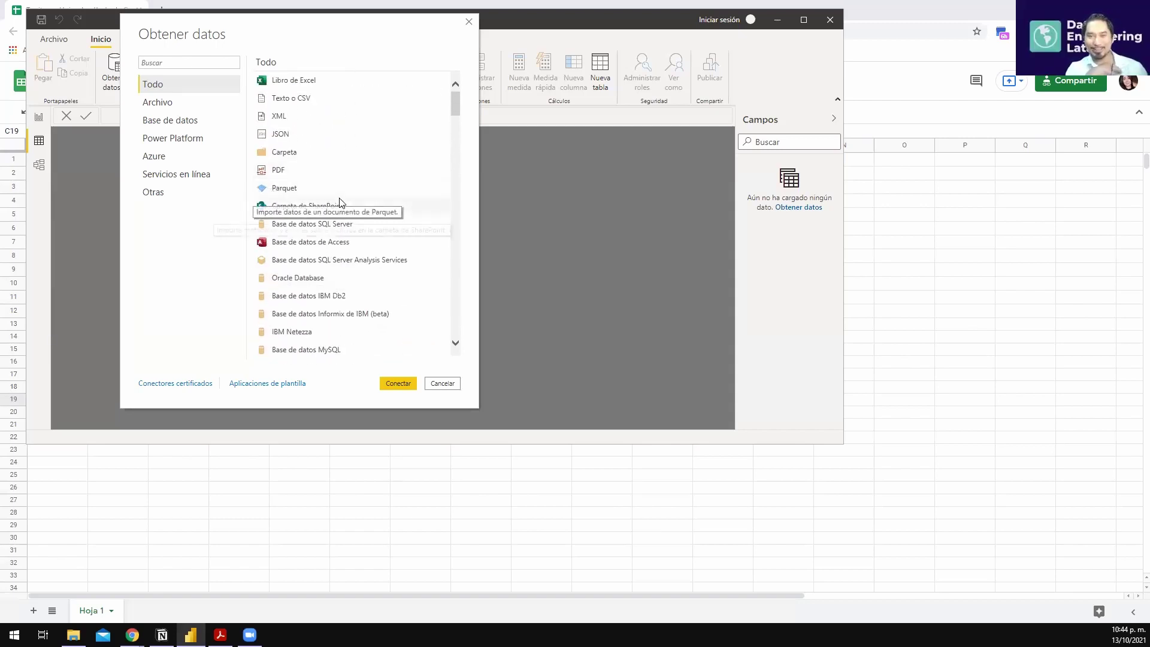
scroll(293, 198, "down", 10)
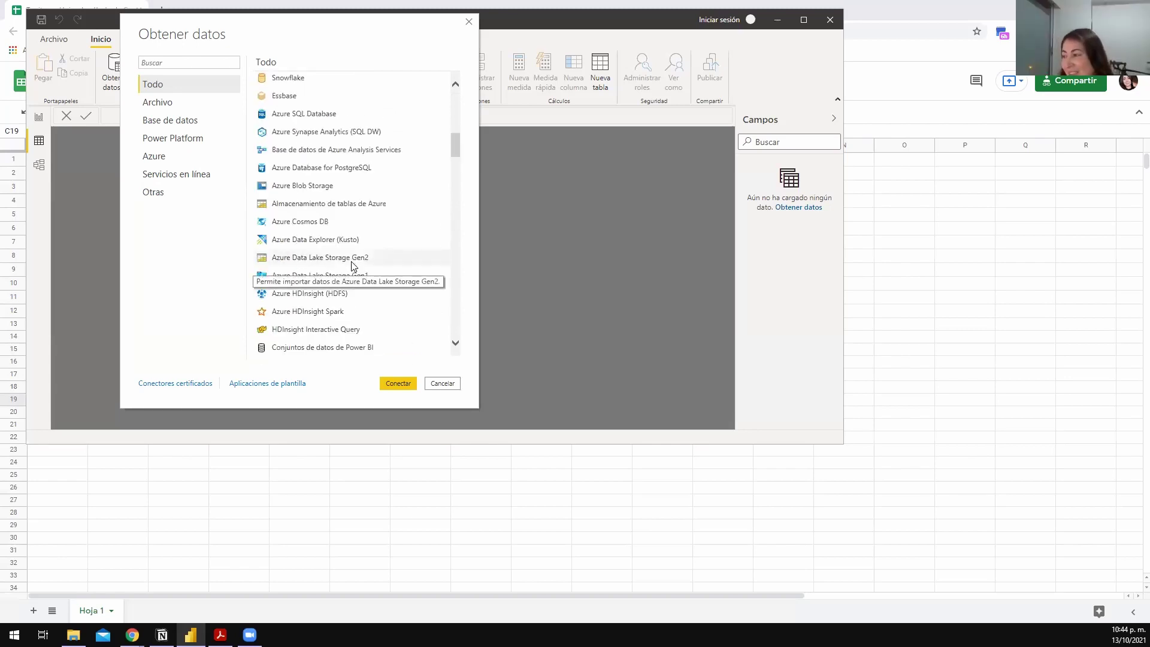
scroll(352, 264, "down", 4)
scroll(311, 240, "down", 8)
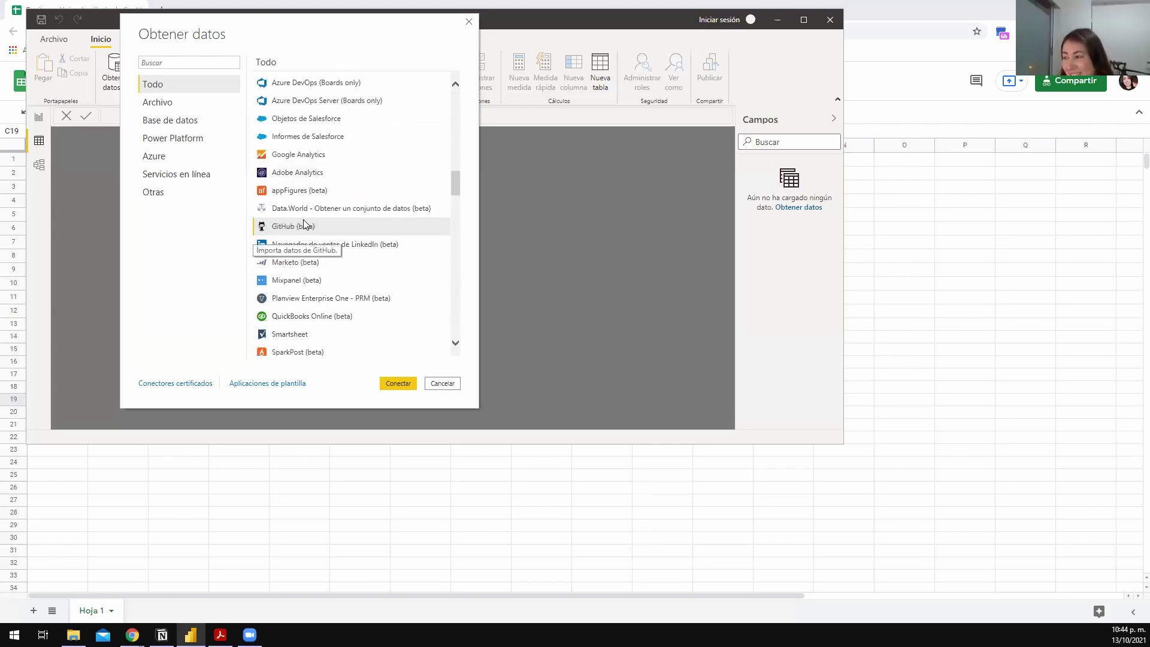
scroll(302, 252, "down", 10)
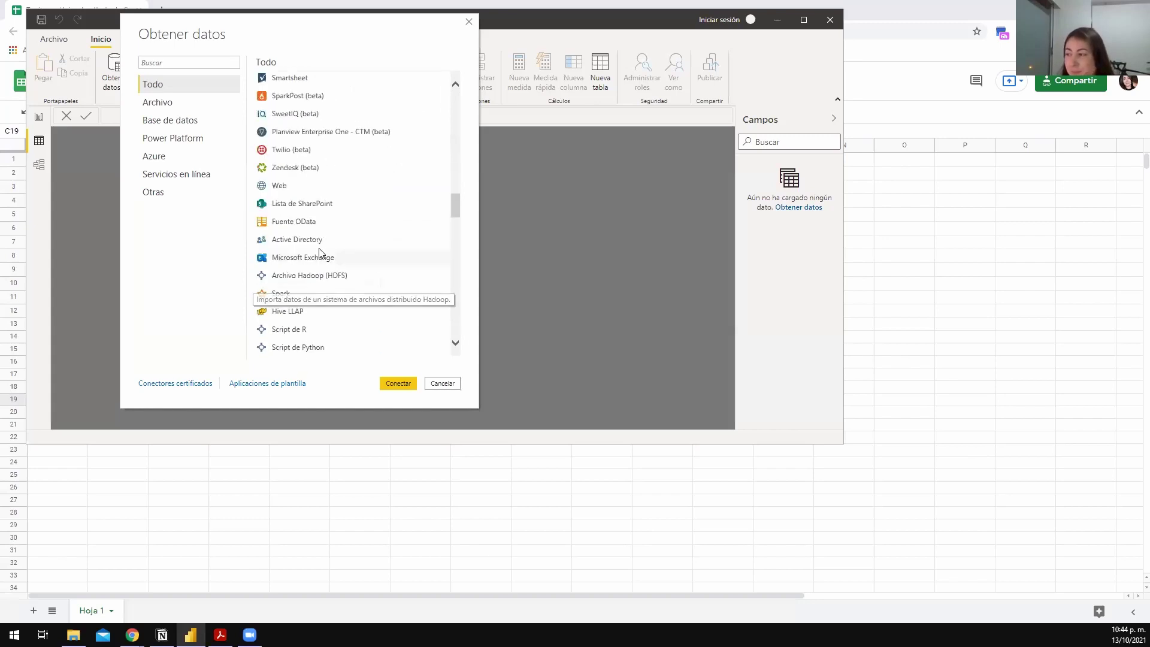
scroll(315, 283, "down", 12)
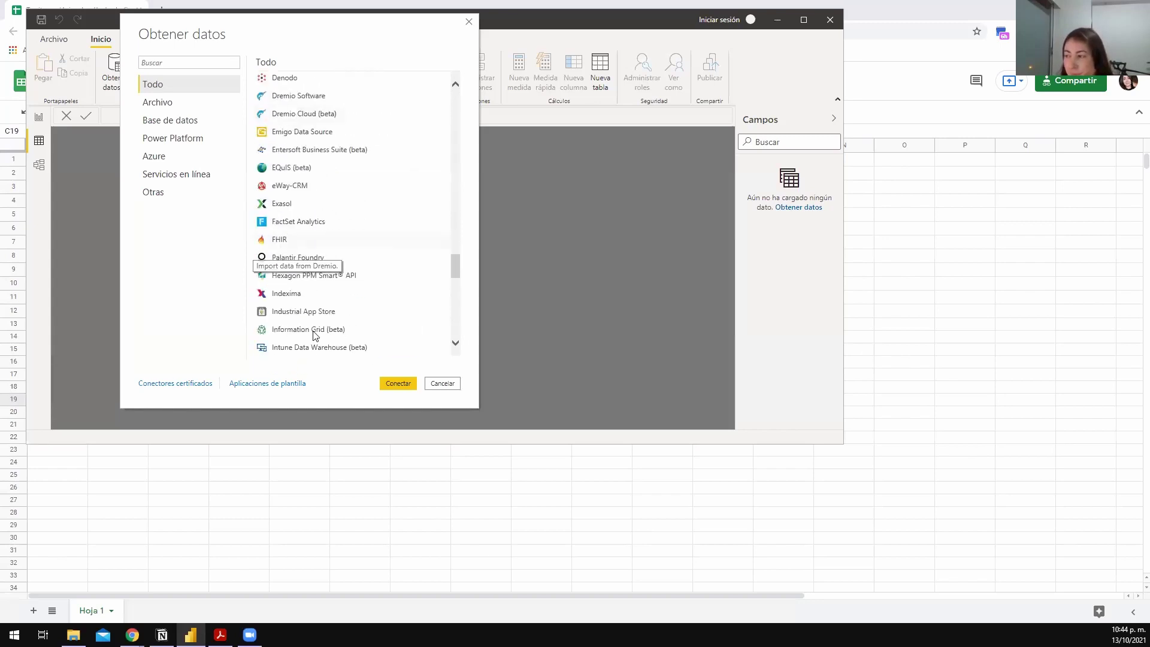
scroll(316, 276, "down", 12)
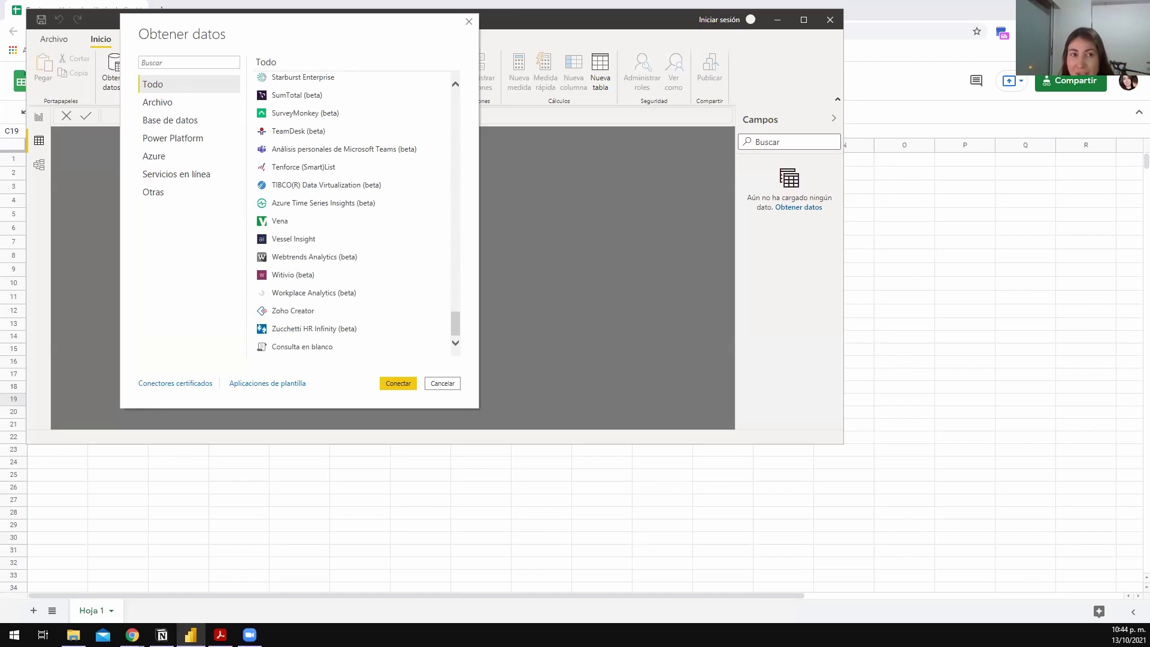
- Switch to the Hotjar website in Chrome and examine the homepage introduction and the How it works features
key("alt+Tab")
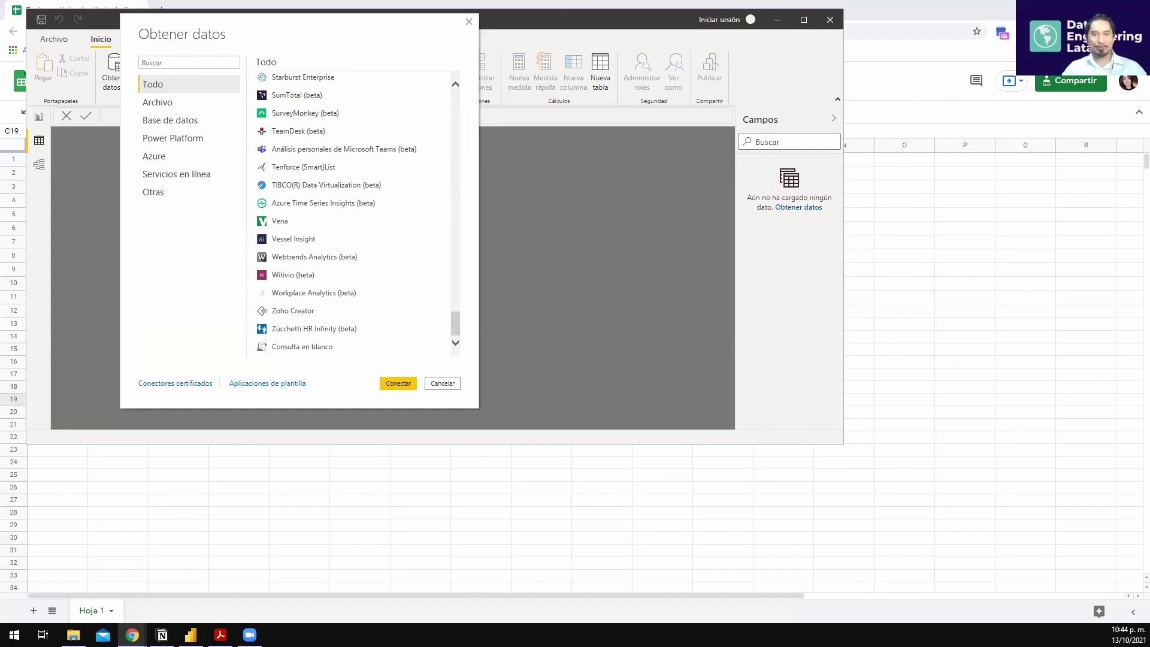
left_click(491, 7)
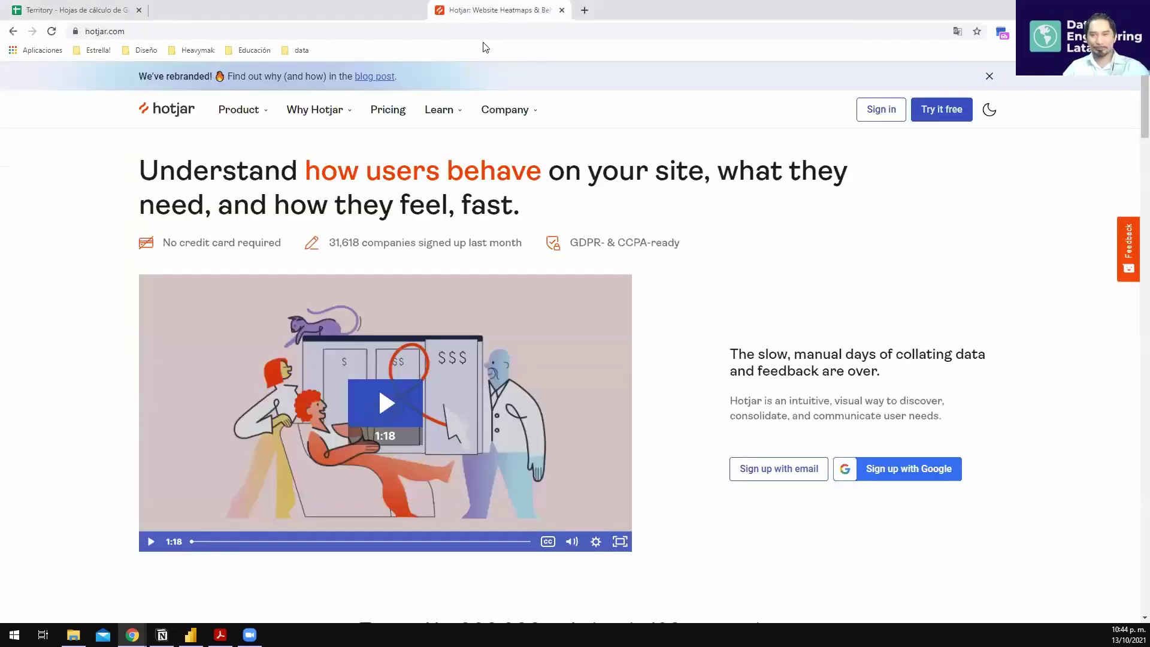
scroll(542, 383, "down", 14)
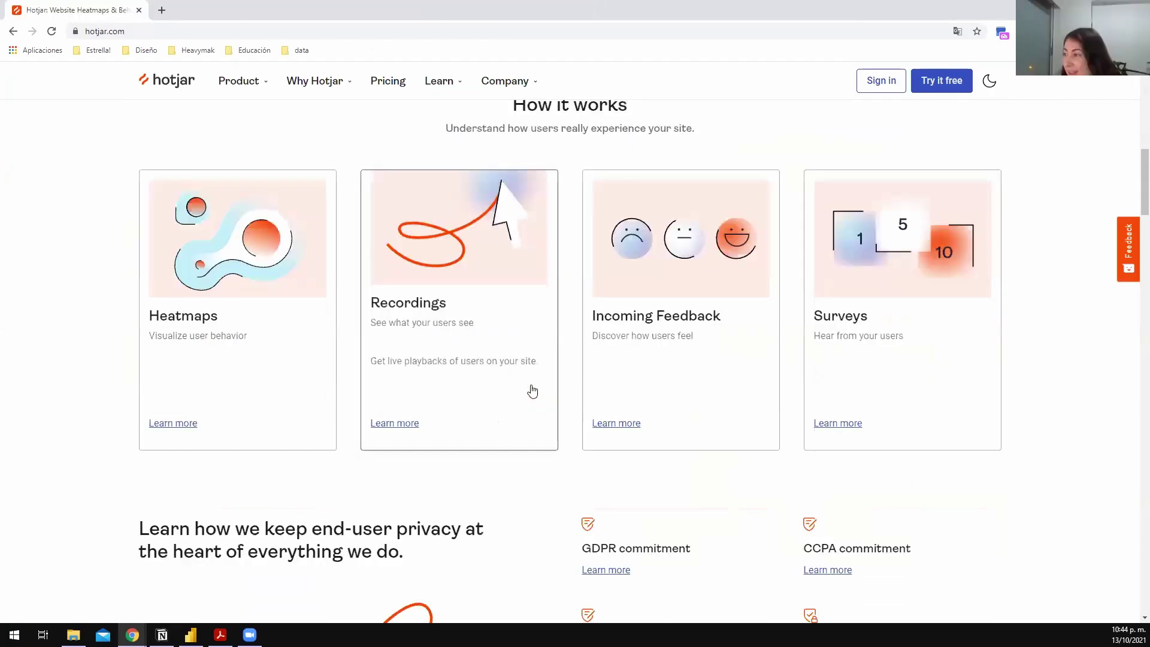
scroll(552, 273, "up", 6)
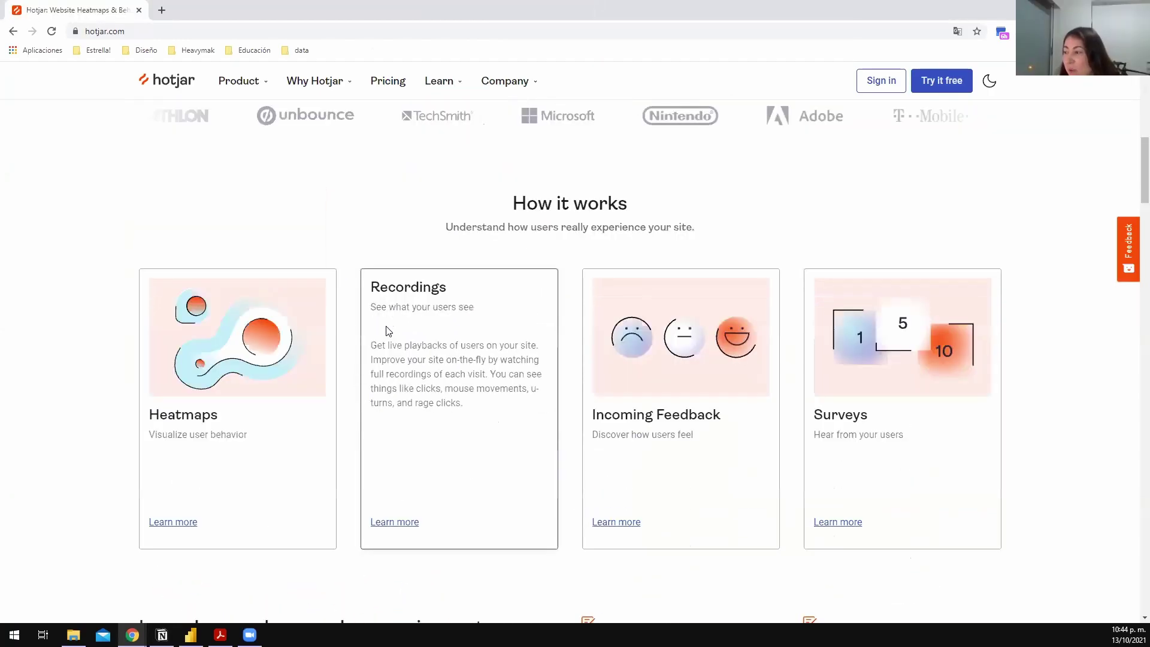
scroll(389, 329, "up", 5)
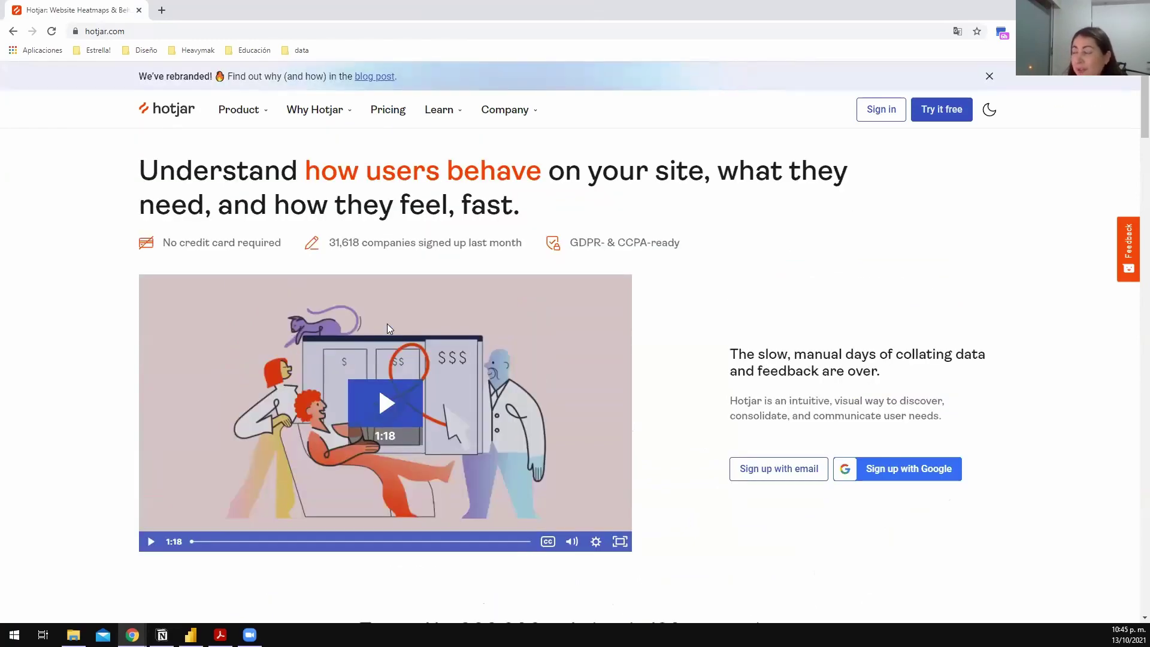
scroll(392, 392, "down", 5)
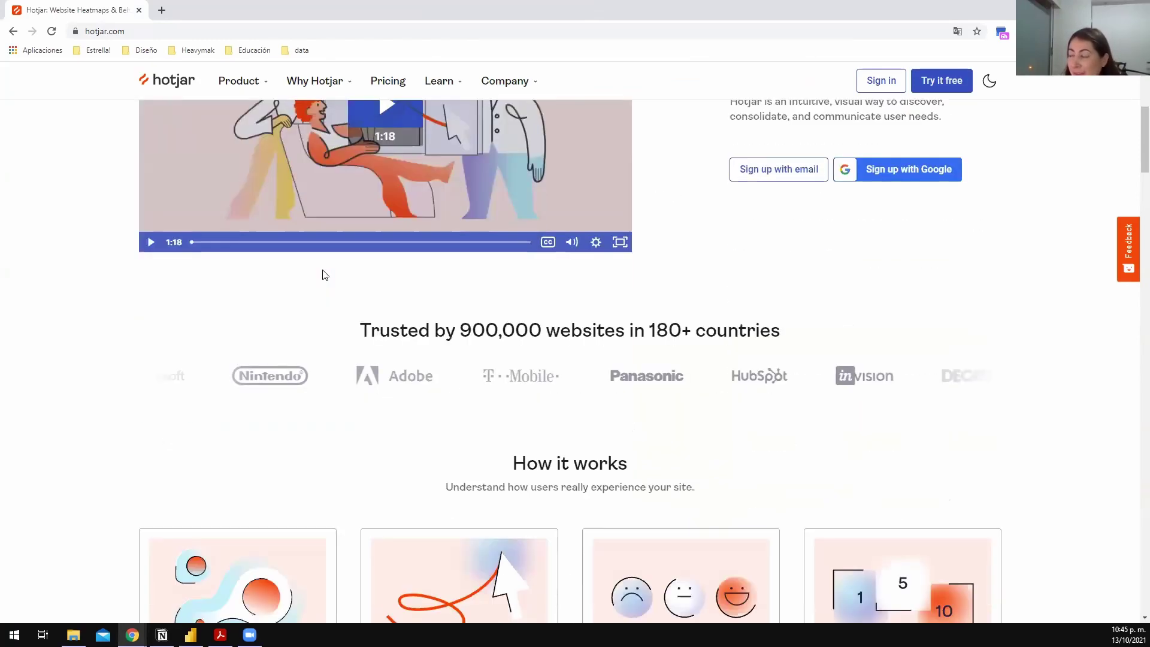
scroll(324, 274, "up", 2)
scroll(506, 223, "up", 3)
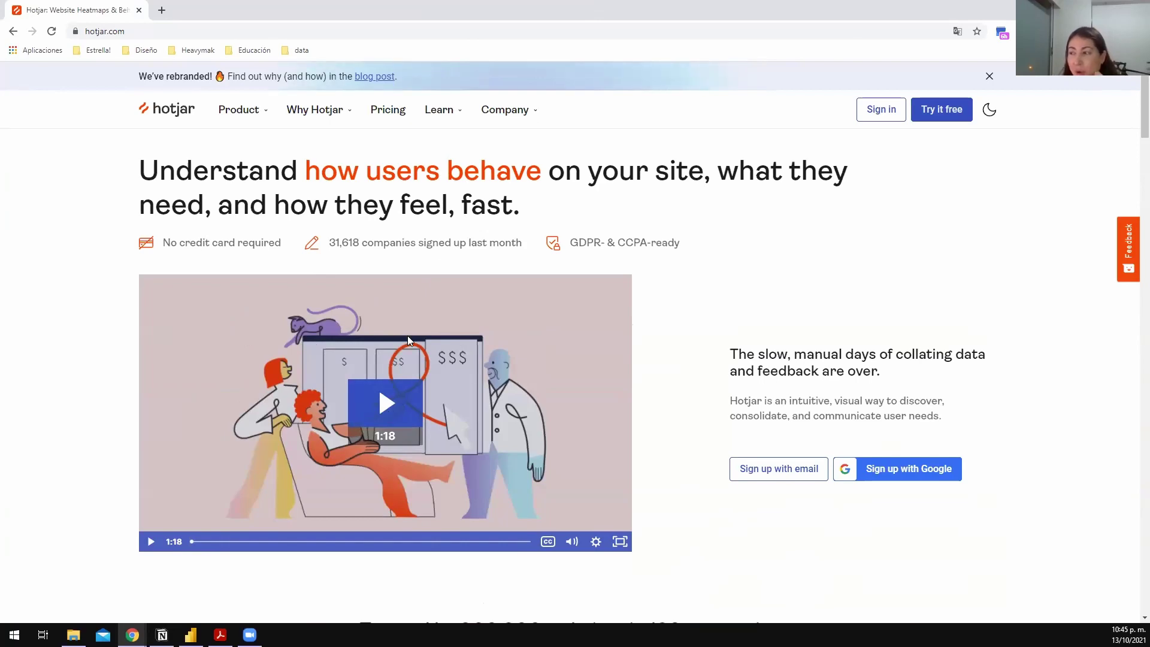
scroll(352, 336, "down", 10)
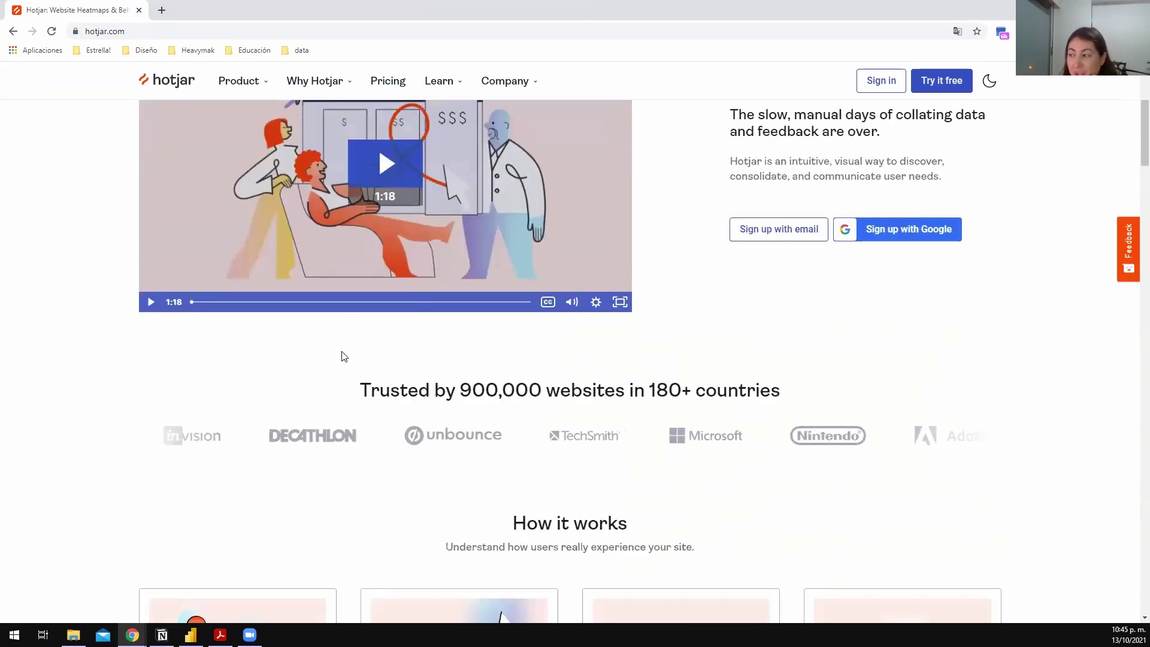
scroll(347, 353, "up", 5)
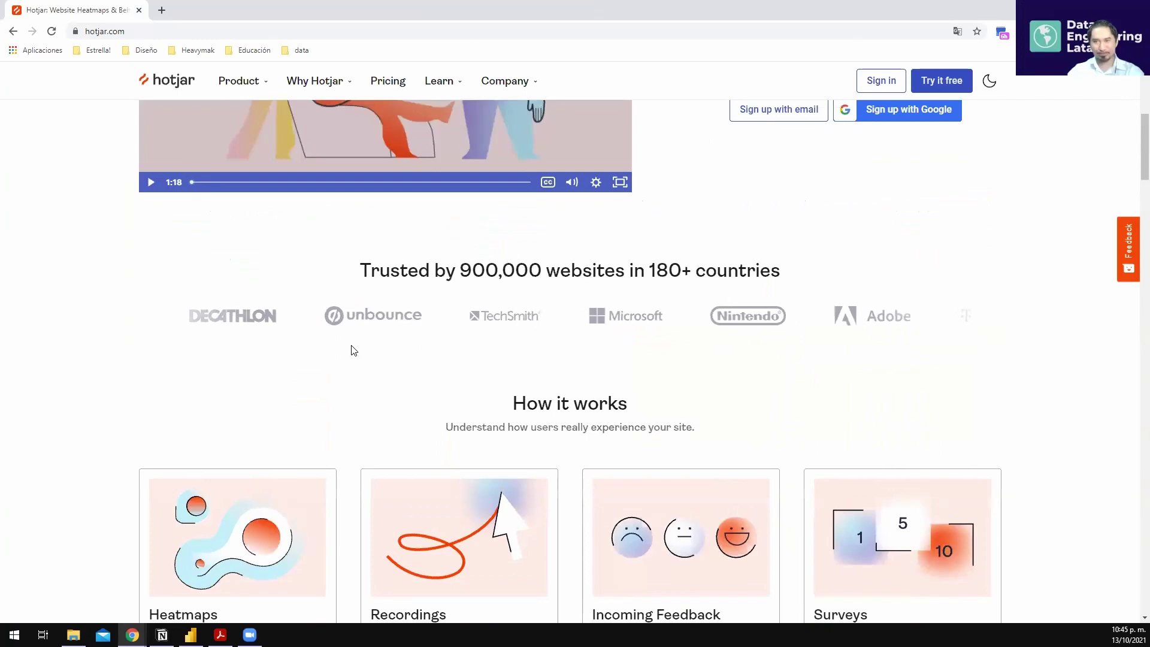
scroll(353, 347, "down", 4)
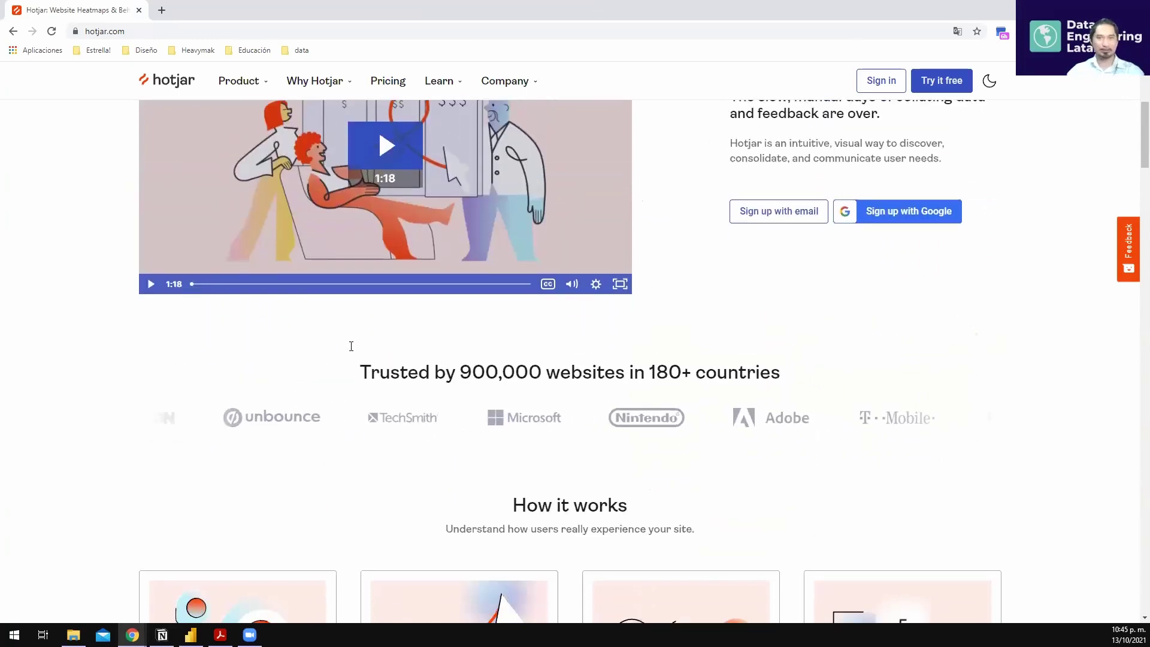
- Examine the Hotjar homepage's sections on privacy, product managers, designers, researchers, integrations and customer case studies
scroll(352, 346, "down", 5)
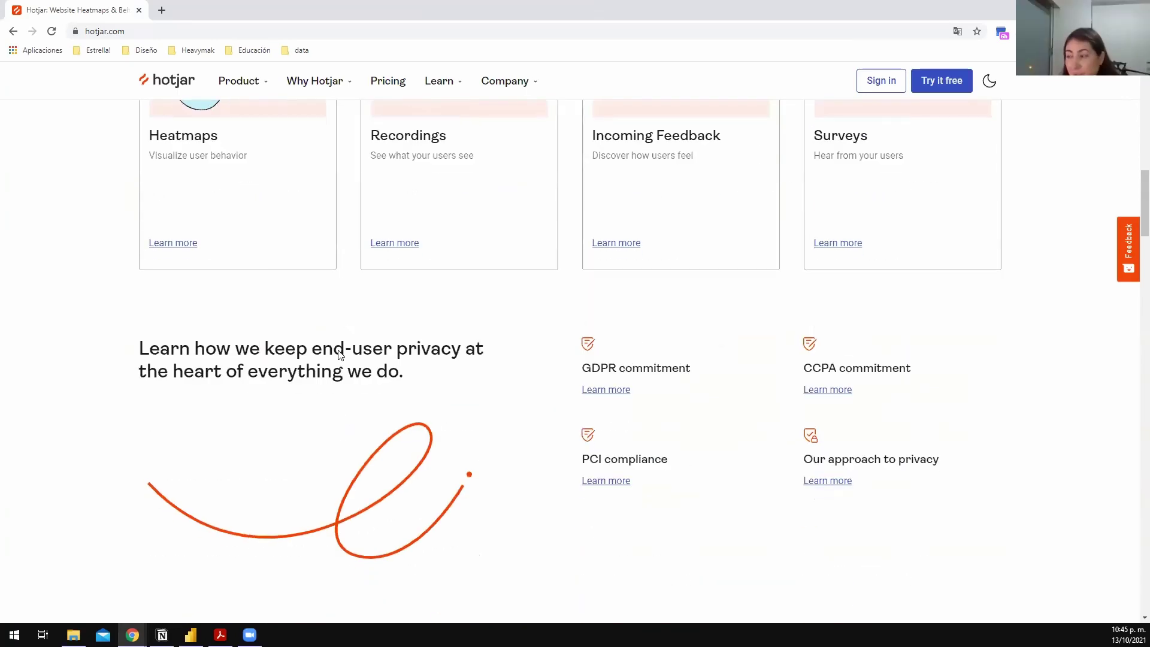
scroll(340, 356, "down", 4)
scroll(339, 357, "down", 6)
scroll(411, 359, "down", 2)
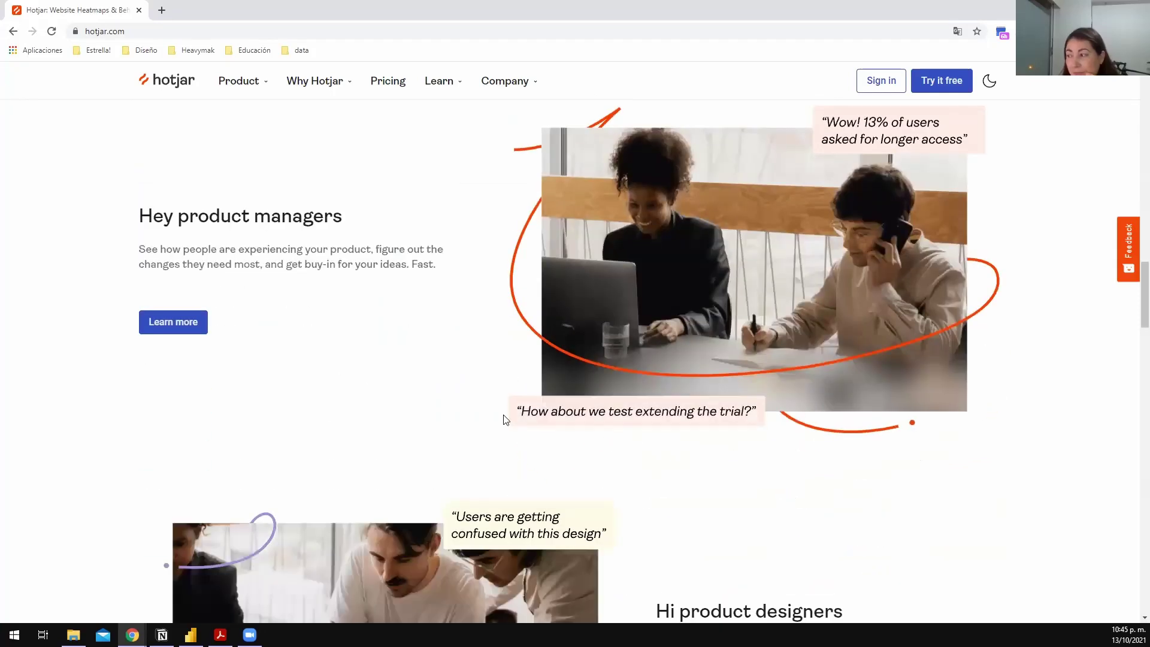
scroll(538, 406, "down", 15)
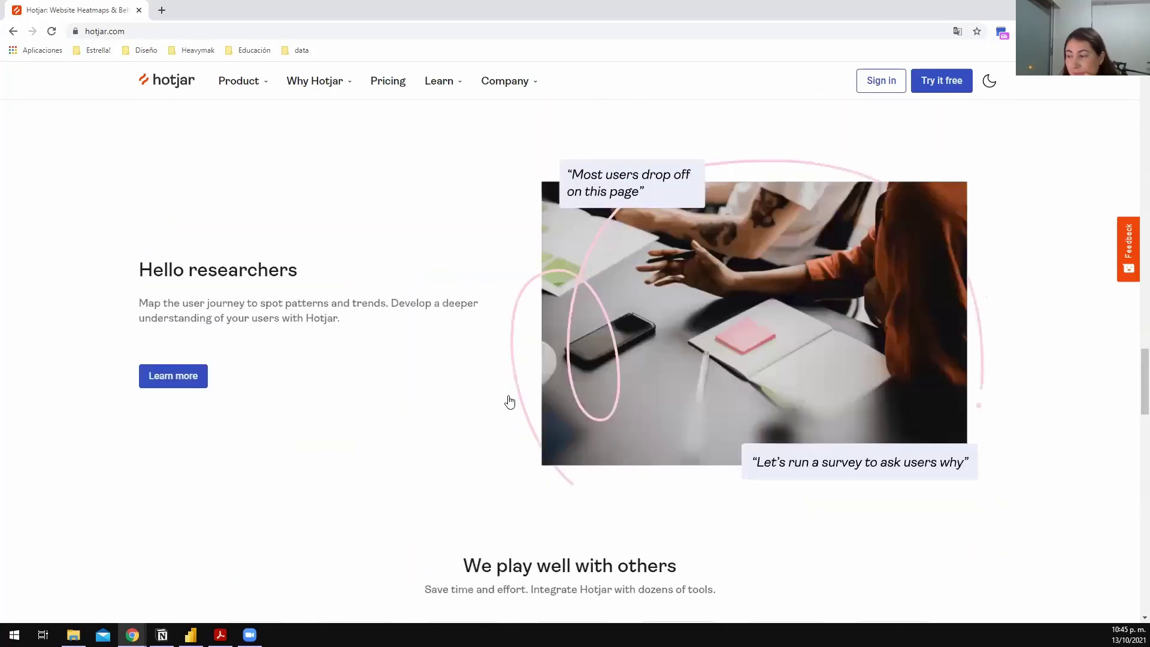
scroll(509, 401, "down", 7)
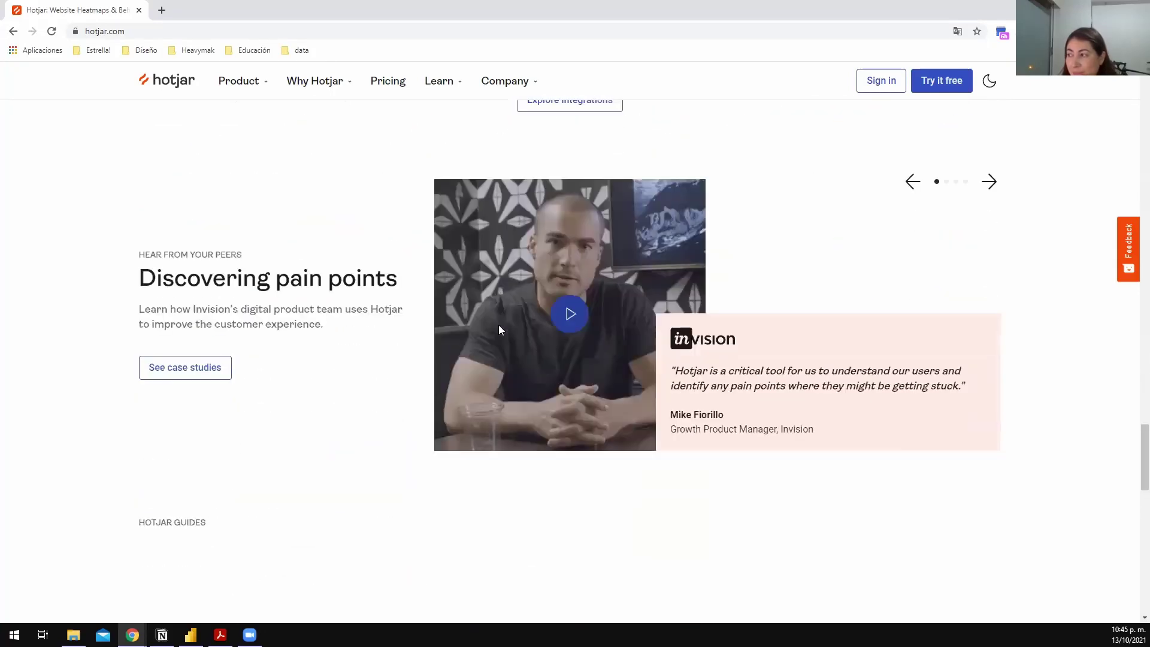
scroll(499, 322, "up", 17)
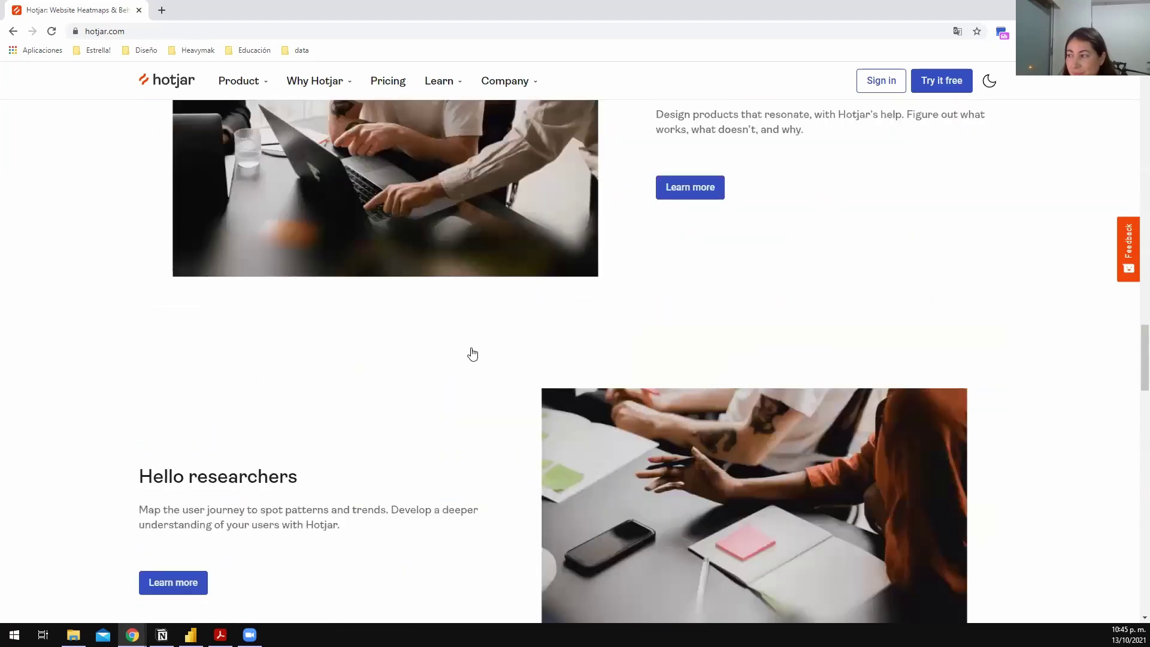
- Review the Hotjar homepage again, from the product designers section back up to the How it works features and the introduction
scroll(379, 368, "up", 6)
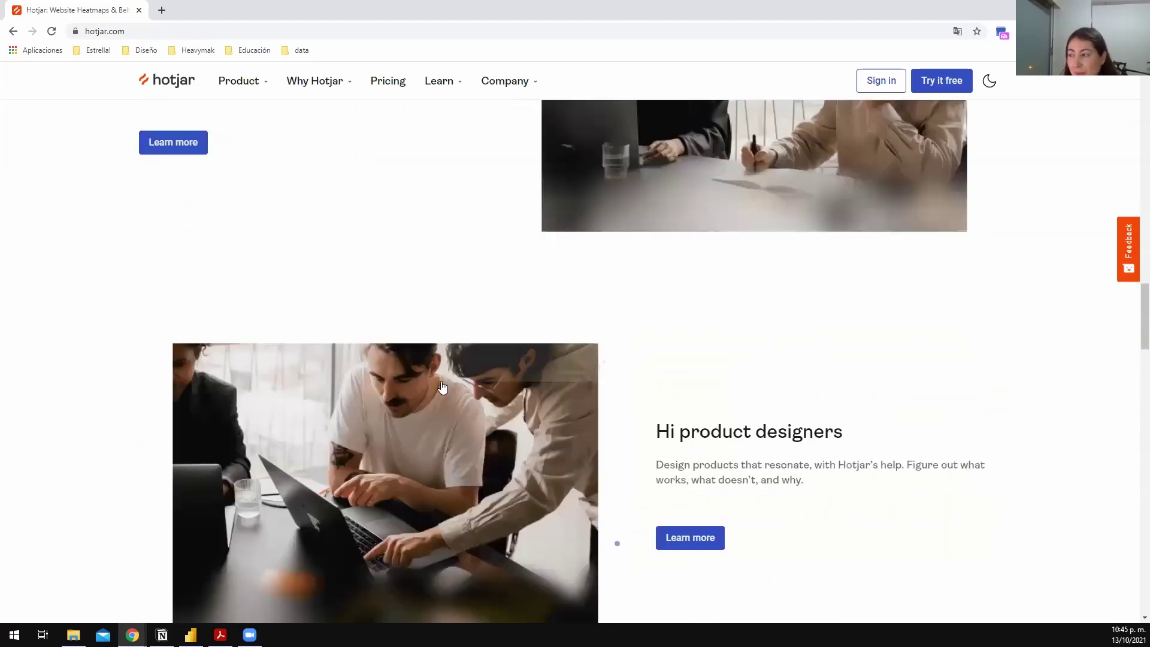
scroll(554, 381, "up", 2)
scroll(329, 360, "up", 6)
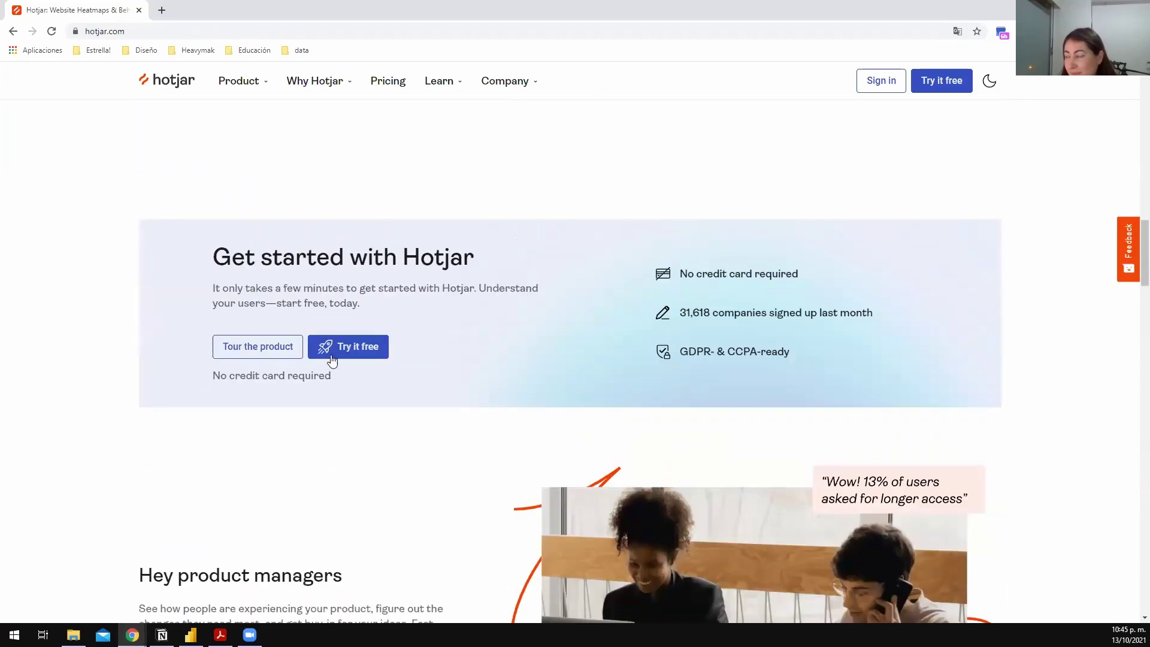
scroll(335, 350, "up", 13)
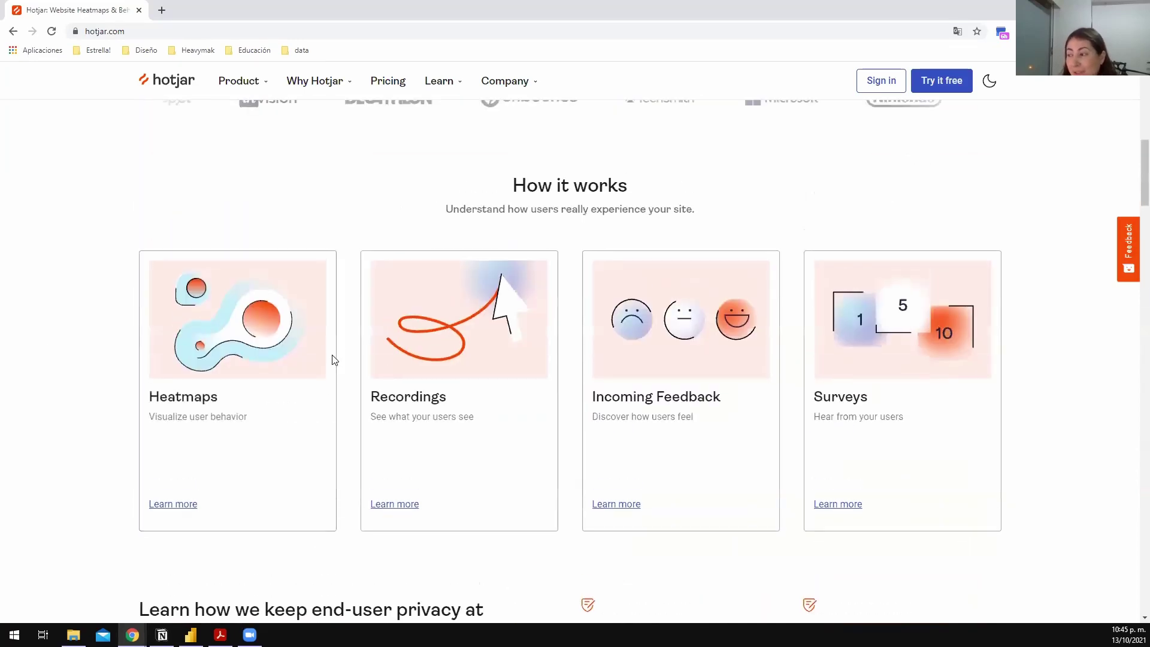
scroll(228, 359, "up", 5)
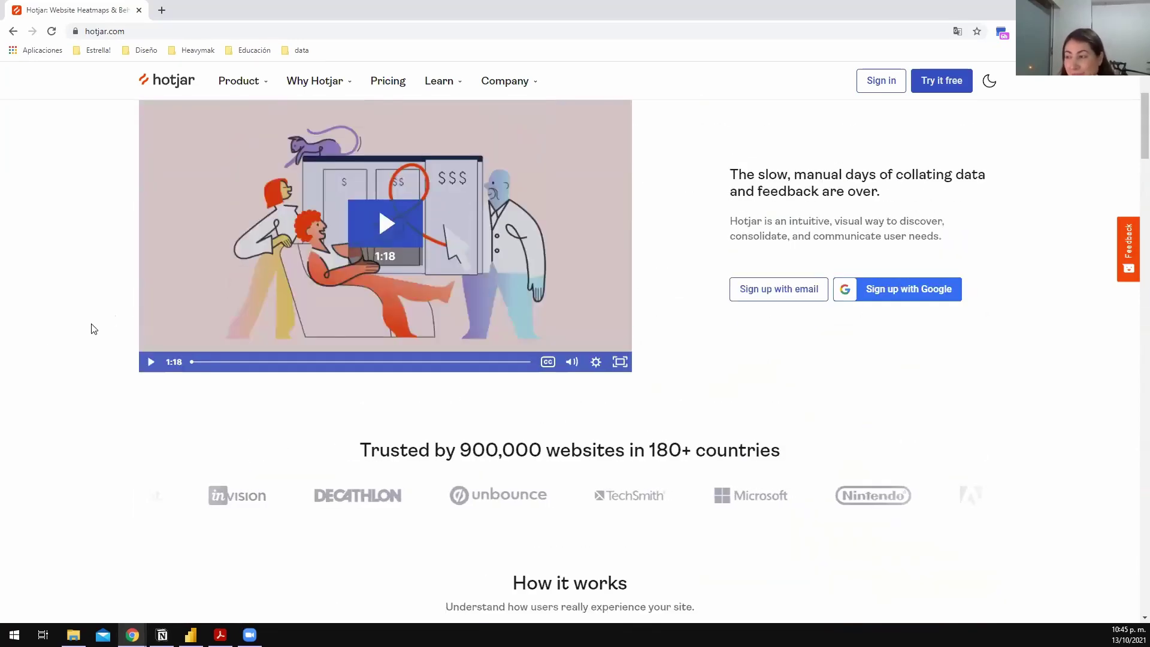
scroll(91, 328, "down", 1)
scroll(91, 329, "down", 5)
scroll(393, 513, "down", 2)
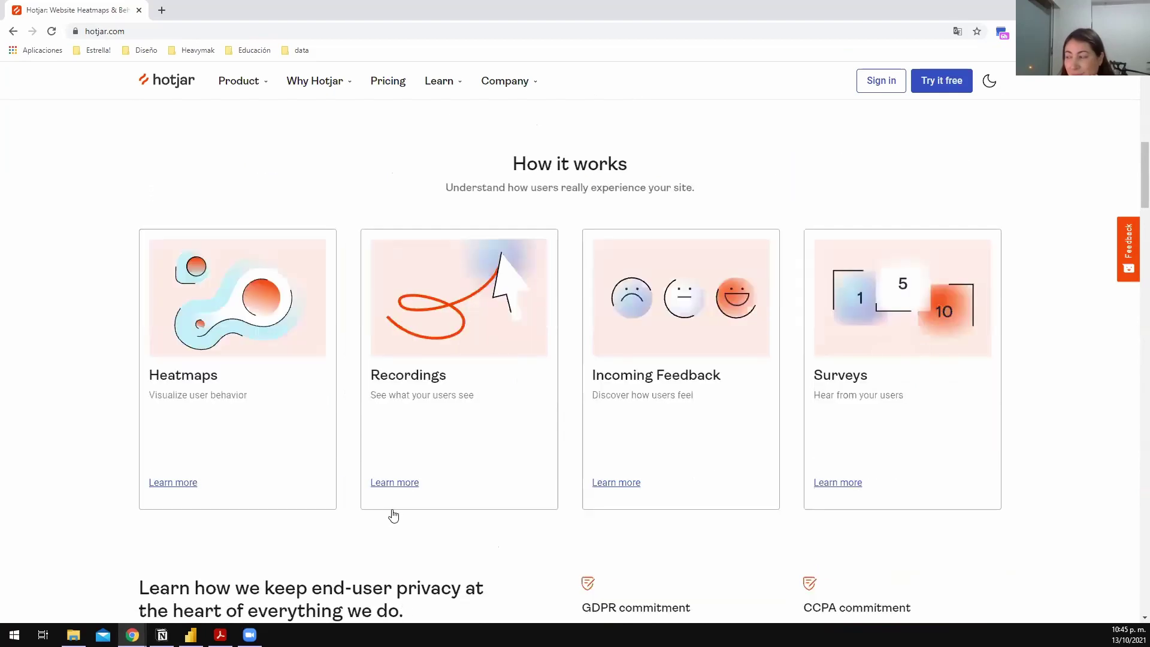
scroll(393, 507, "up", 7)
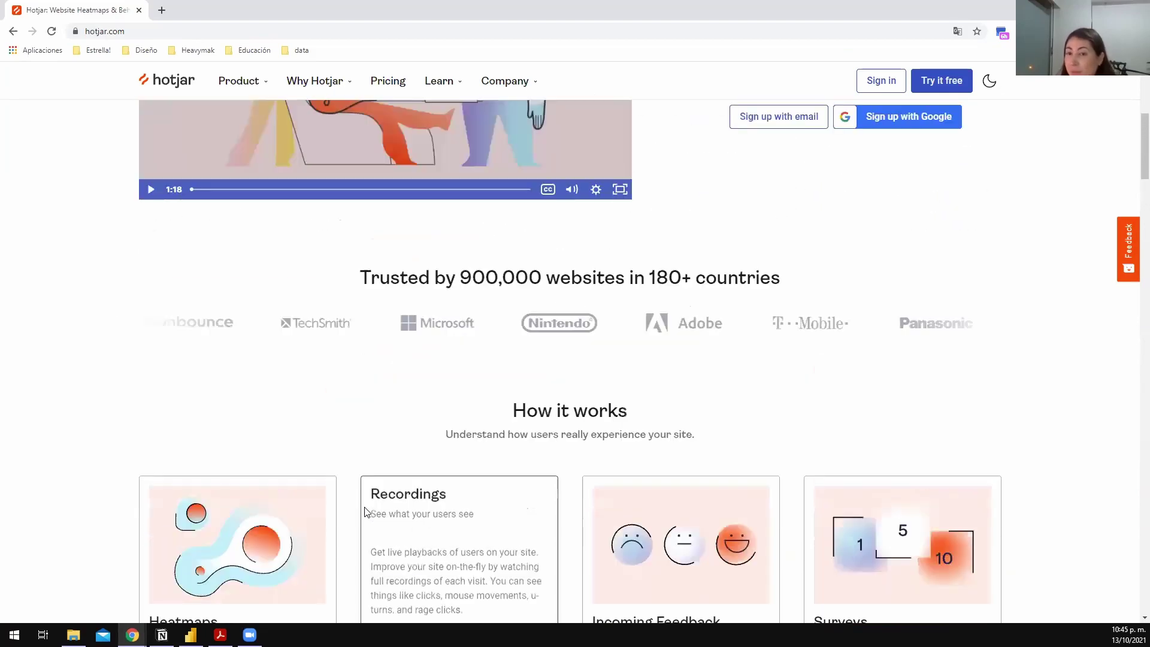
scroll(115, 207, "up", 3)
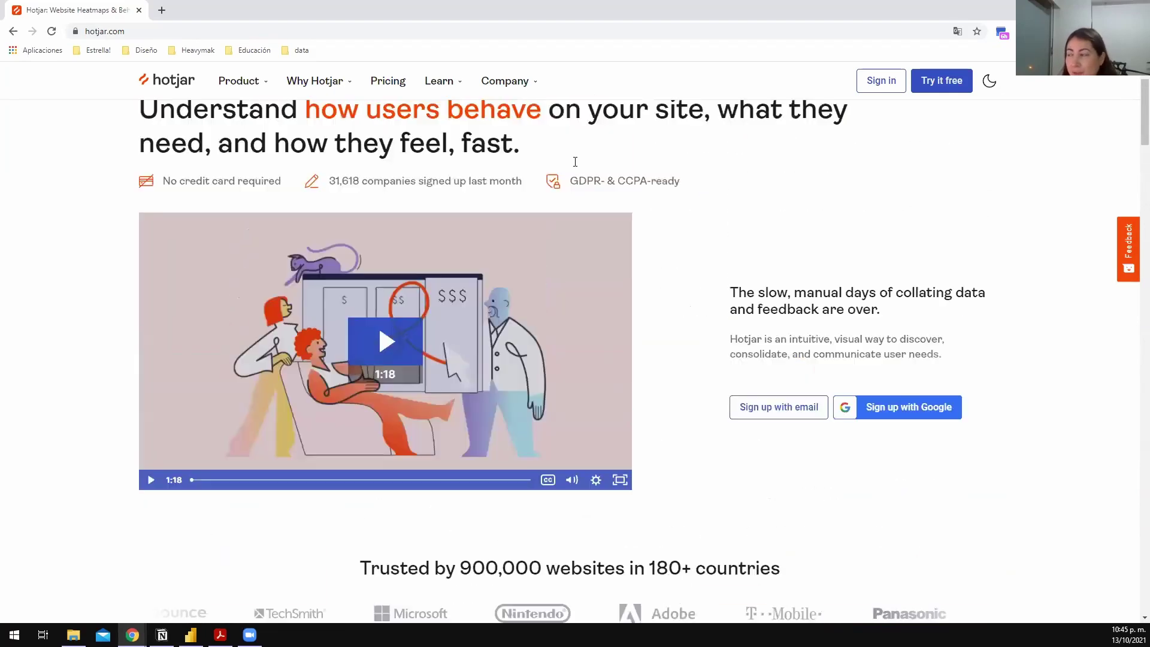
scroll(479, 222, "up", 1)
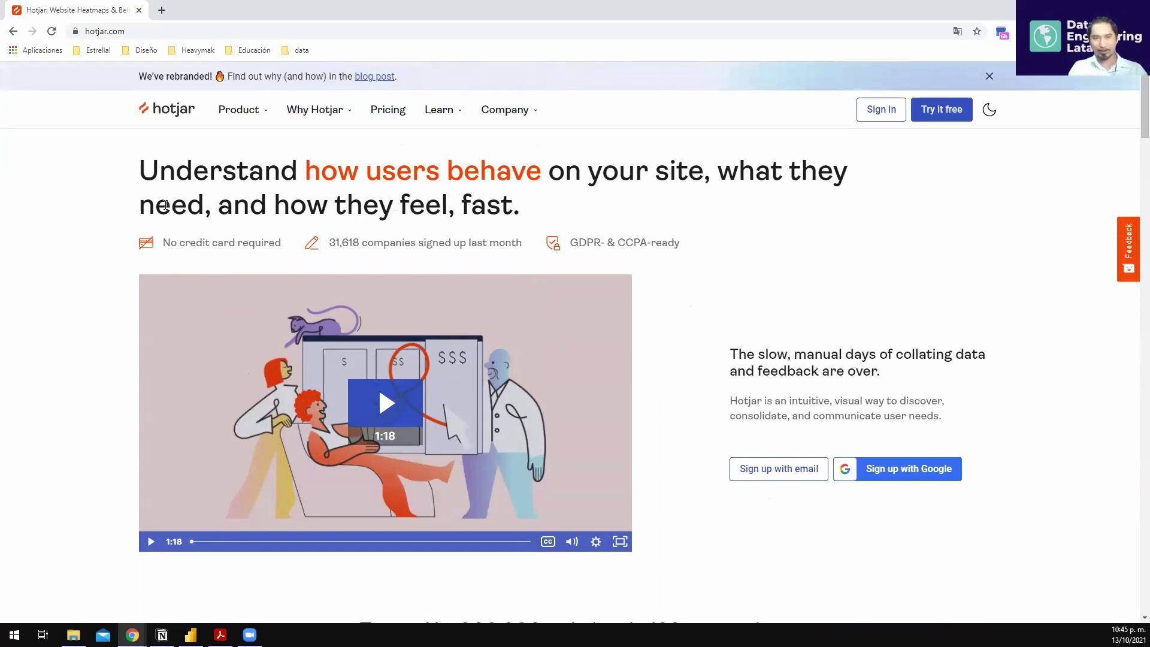
mouse_move(155, 204)
left_mouse_down()
mouse_move(546, 209)
mouse_move(98, 205)
mouse_move(164, 188)
left_mouse_up()
left_click(820, 91)
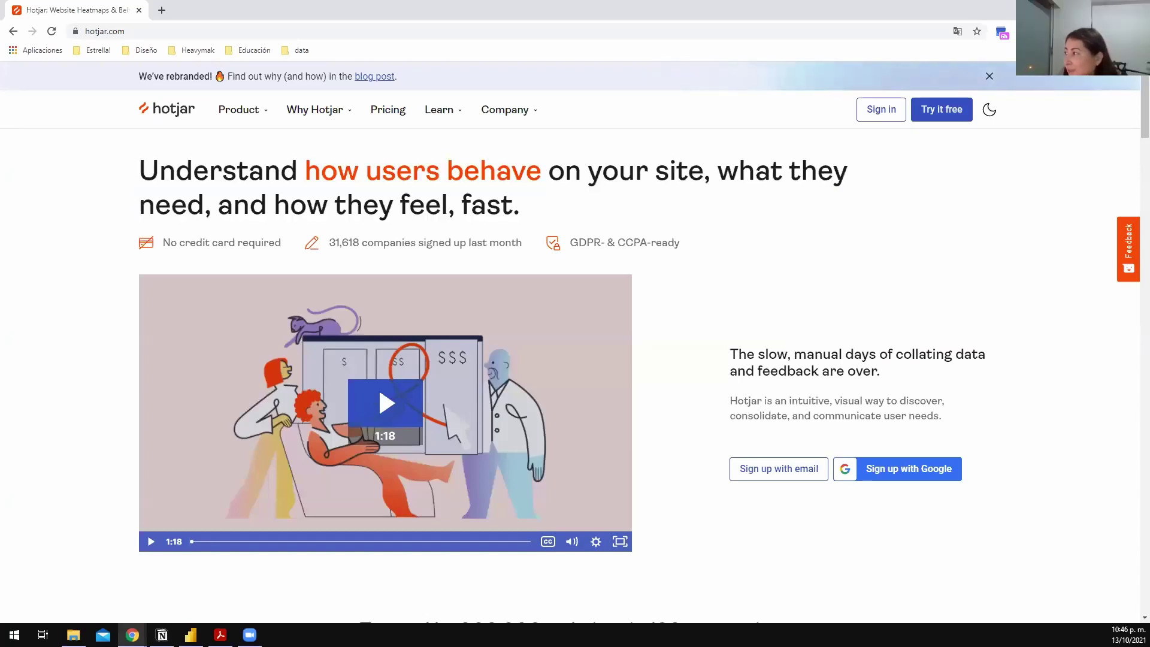
scroll(455, 353, "down", 10)
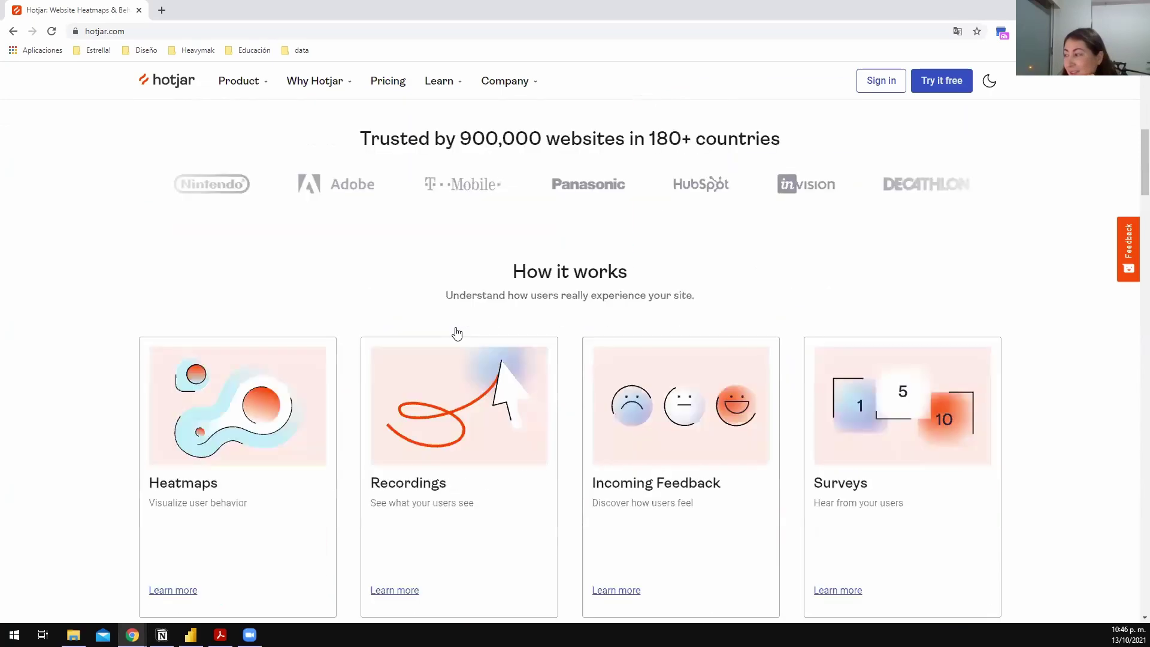
scroll(453, 351, "up", 10)
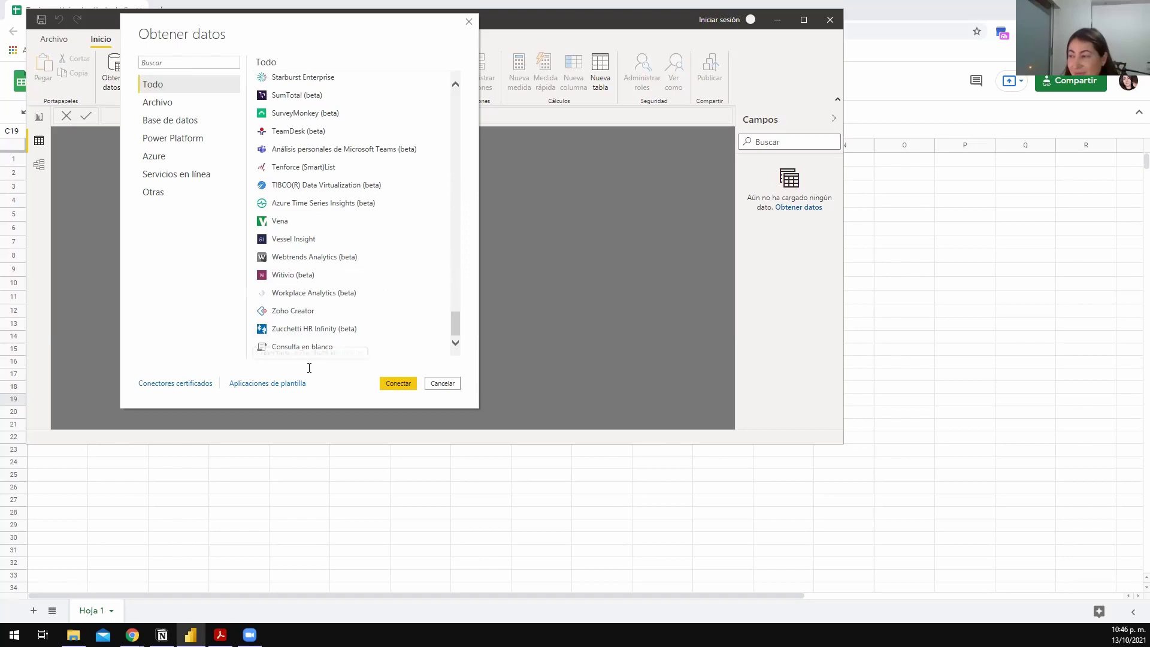
- Switch to Power BI Desktop and review the complete connector list from the blank query entry back up to the Excel workbook source
scroll(318, 293, "up", 10)
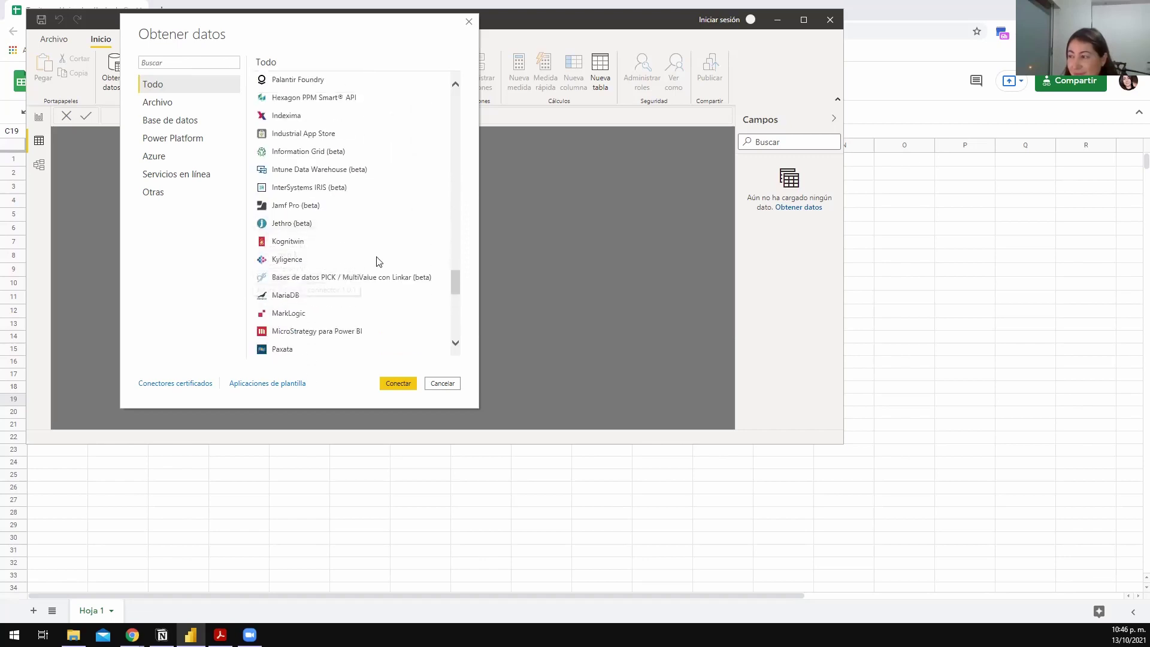
scroll(384, 272, "down", 6)
scroll(270, 226, "up", 3)
scroll(257, 191, "down", 1)
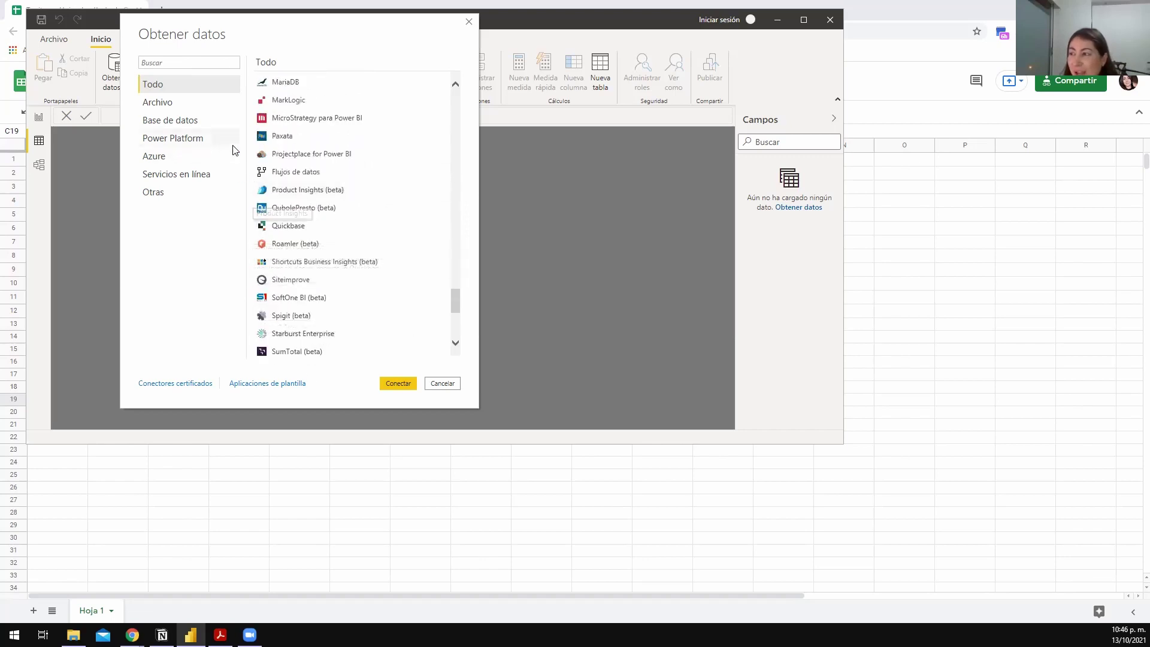
scroll(316, 192, "up", 15)
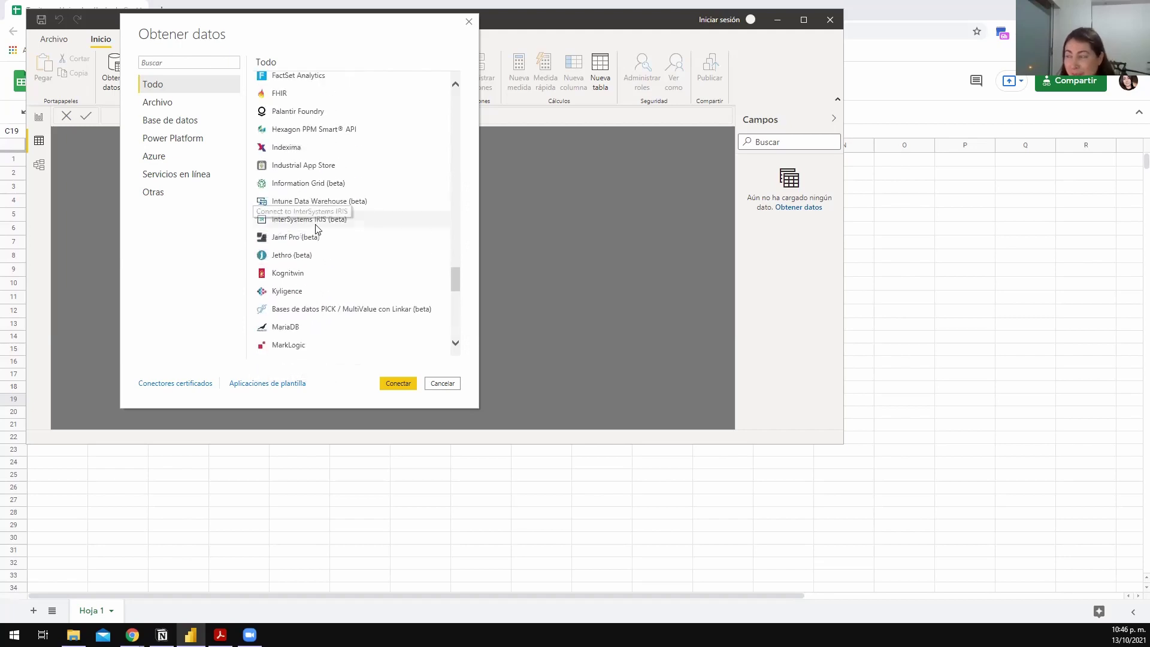
scroll(369, 153, "up", 10)
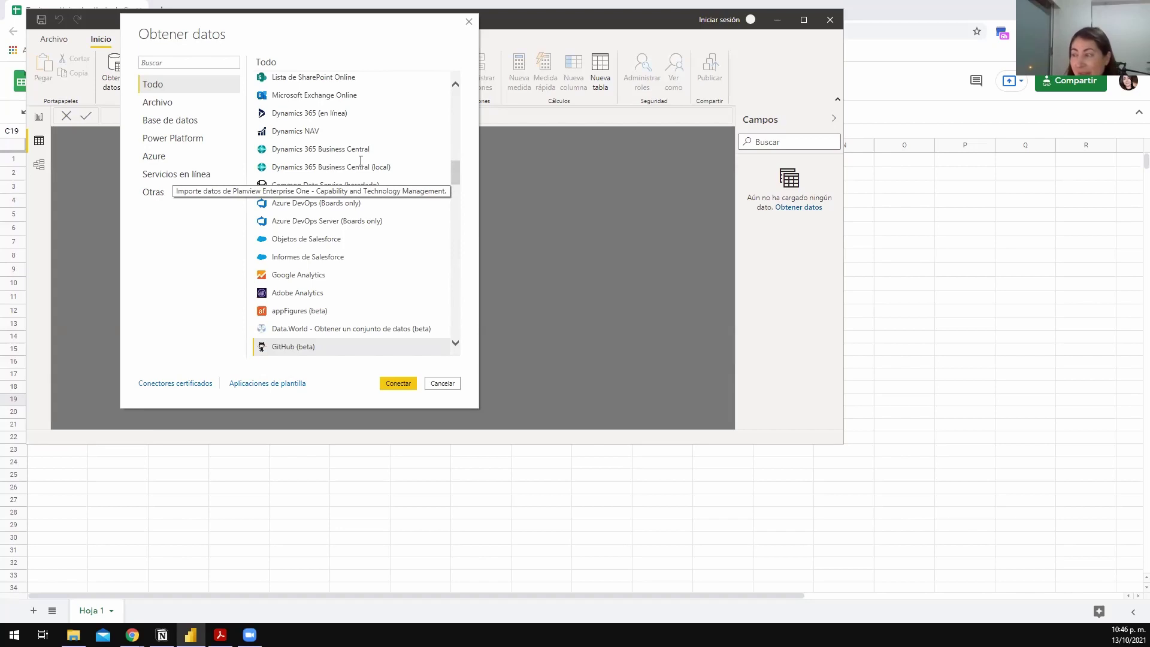
scroll(361, 160, "up", 15)
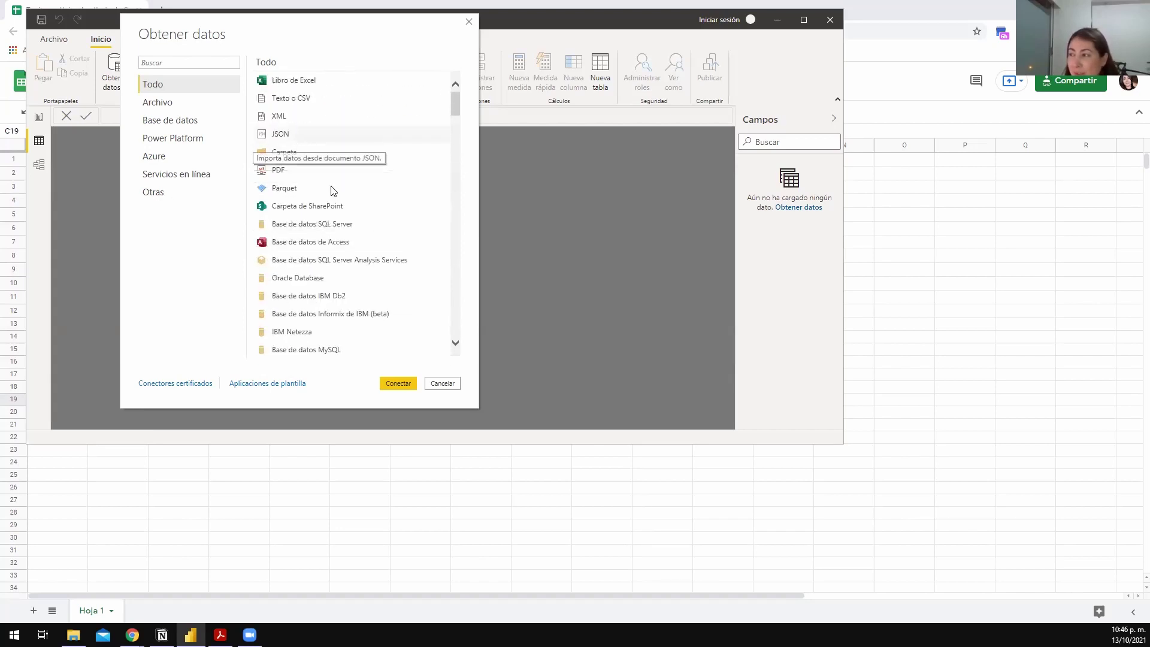
left_click(206, 63)
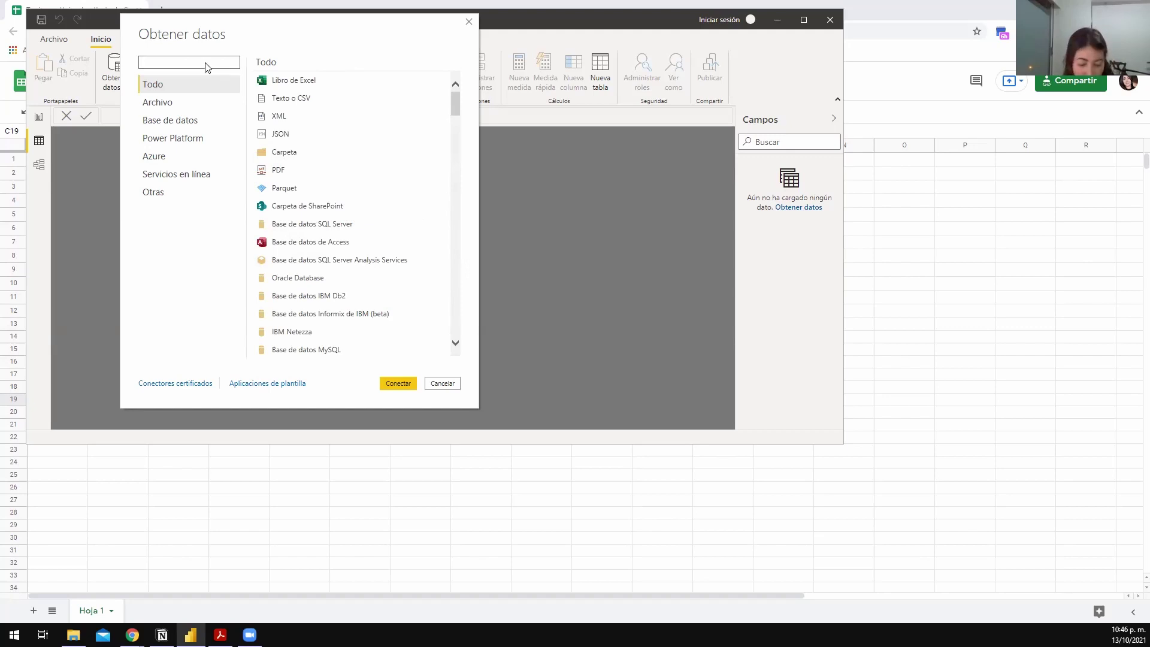
type("web")
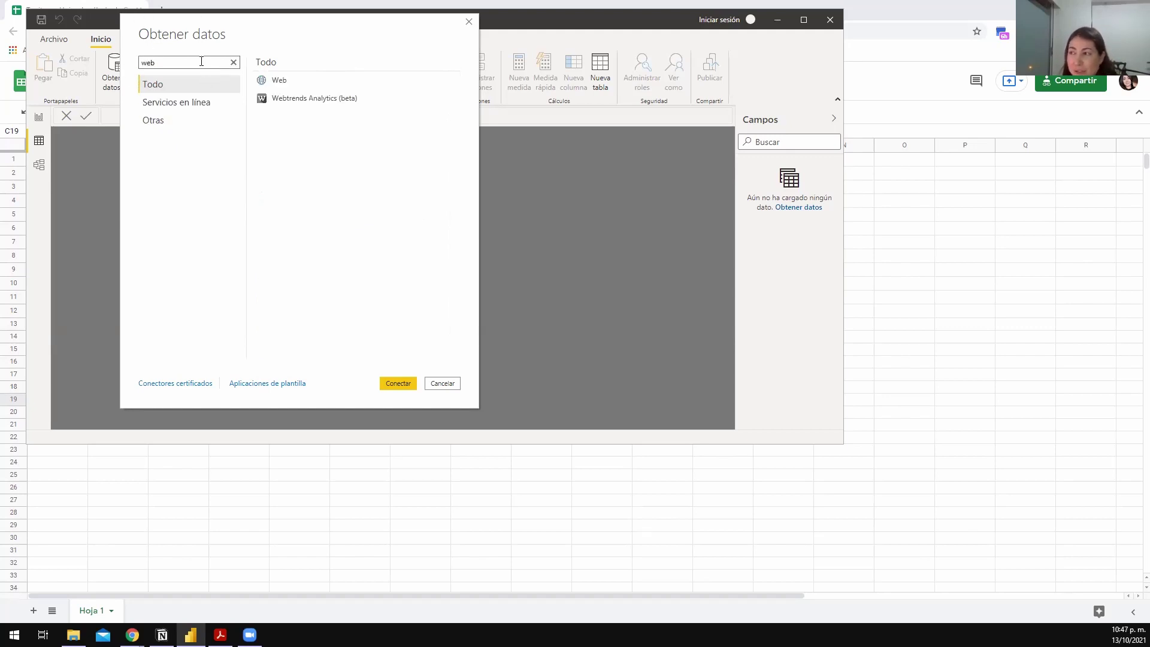
left_click(288, 81)
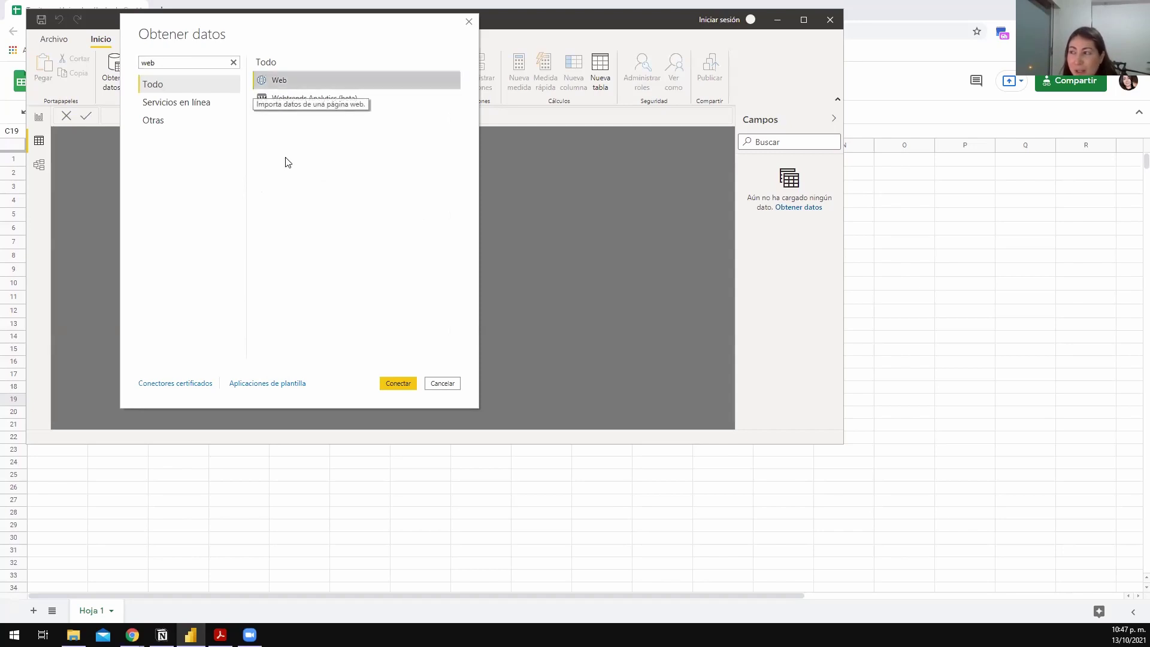
double_click(320, 83)
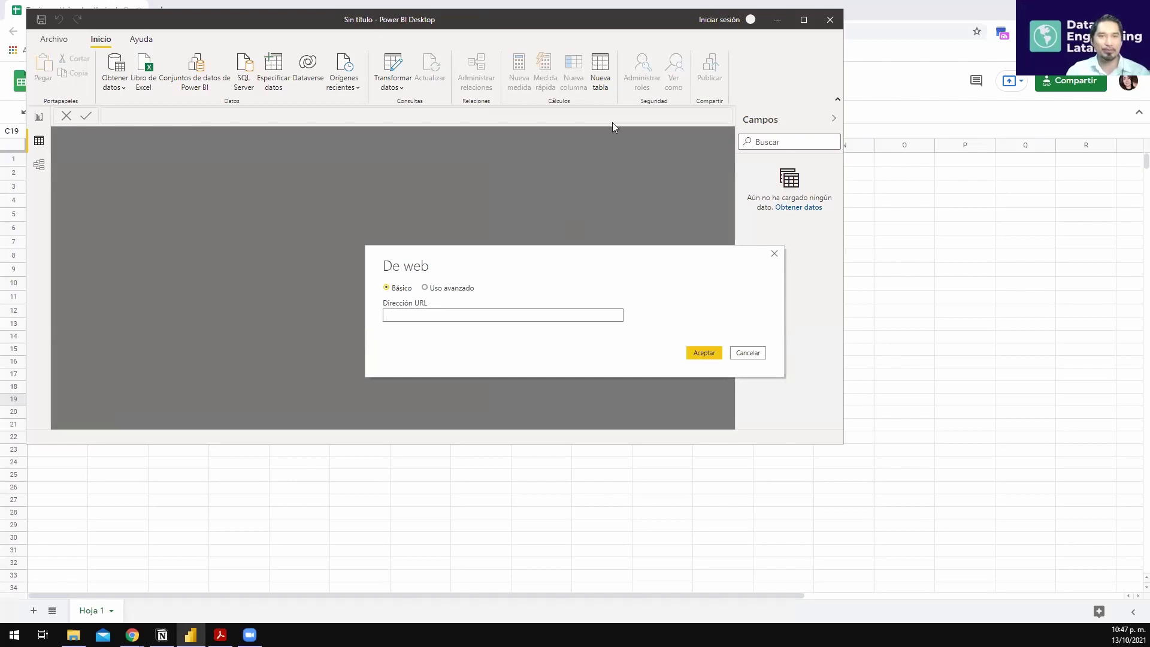
key("Escape")
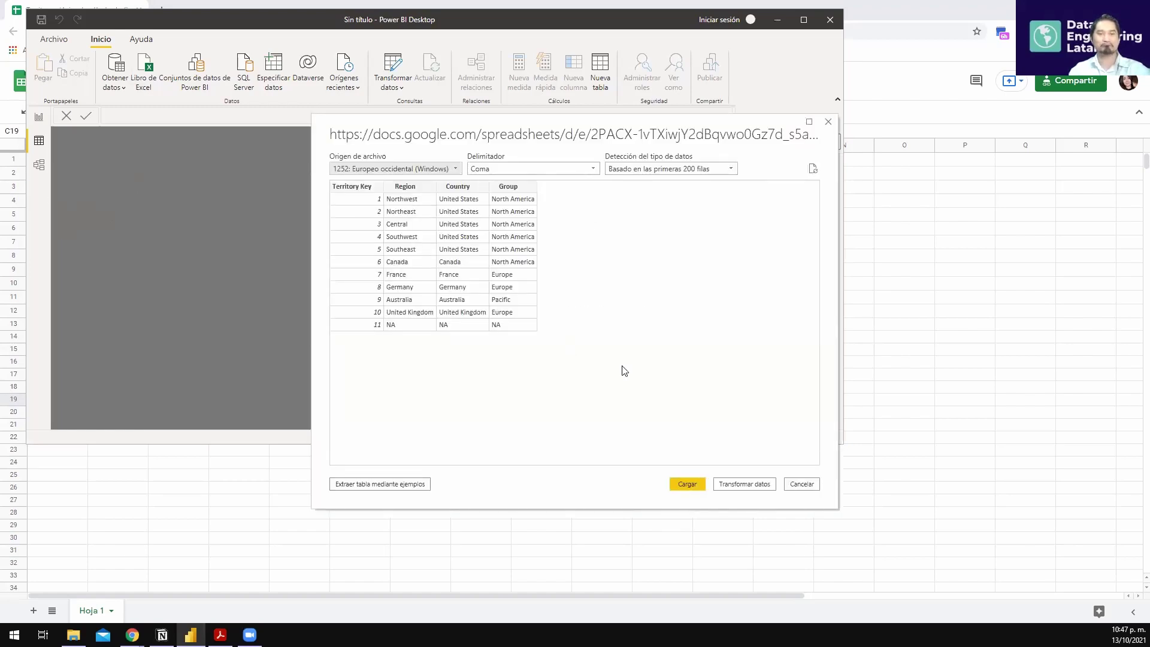
left_click(798, 486)
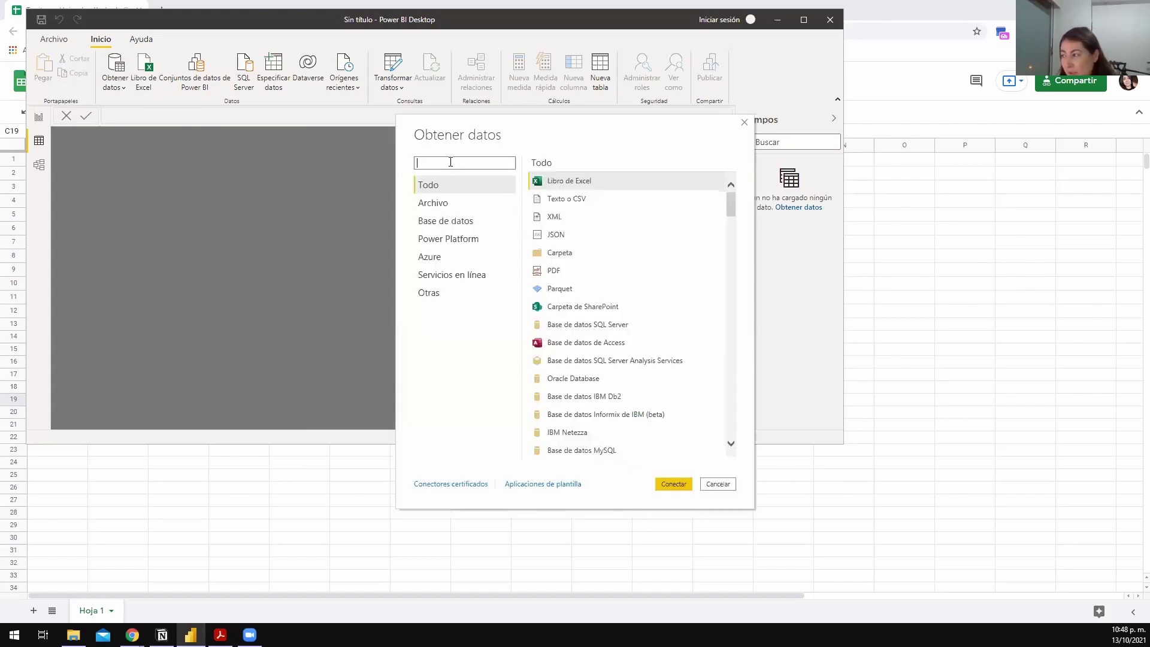
- Search the data sources for "web" and connect the Web source to the published Google Sheets CSV link in Basic mode
type("we")
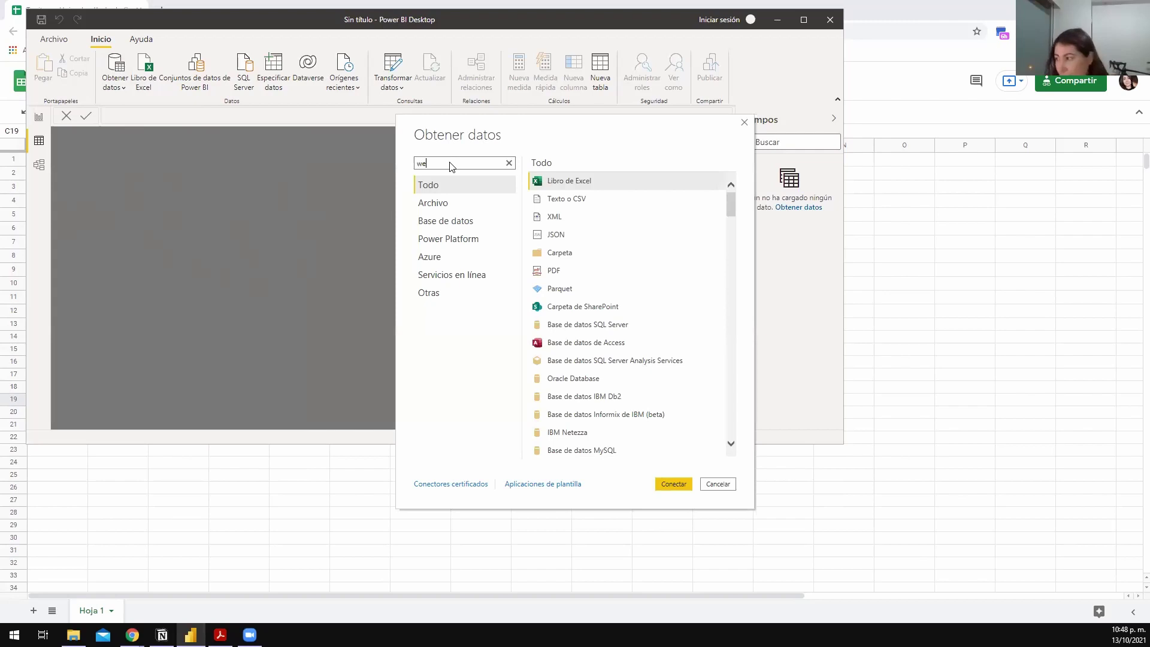
type("b")
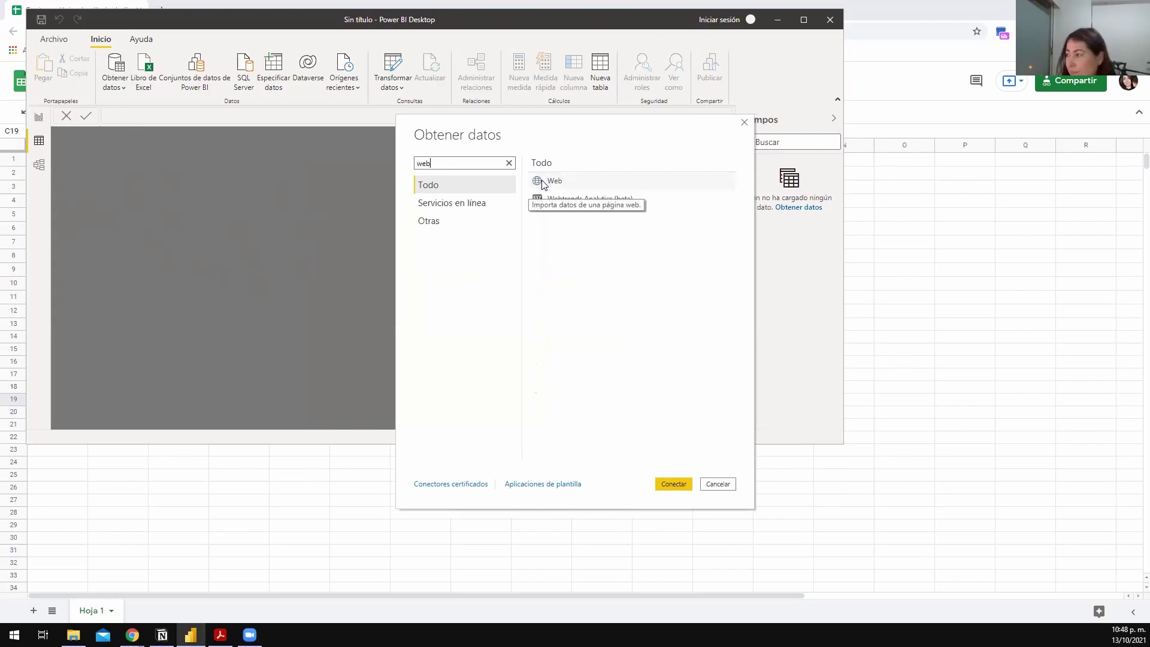
left_click(543, 183)
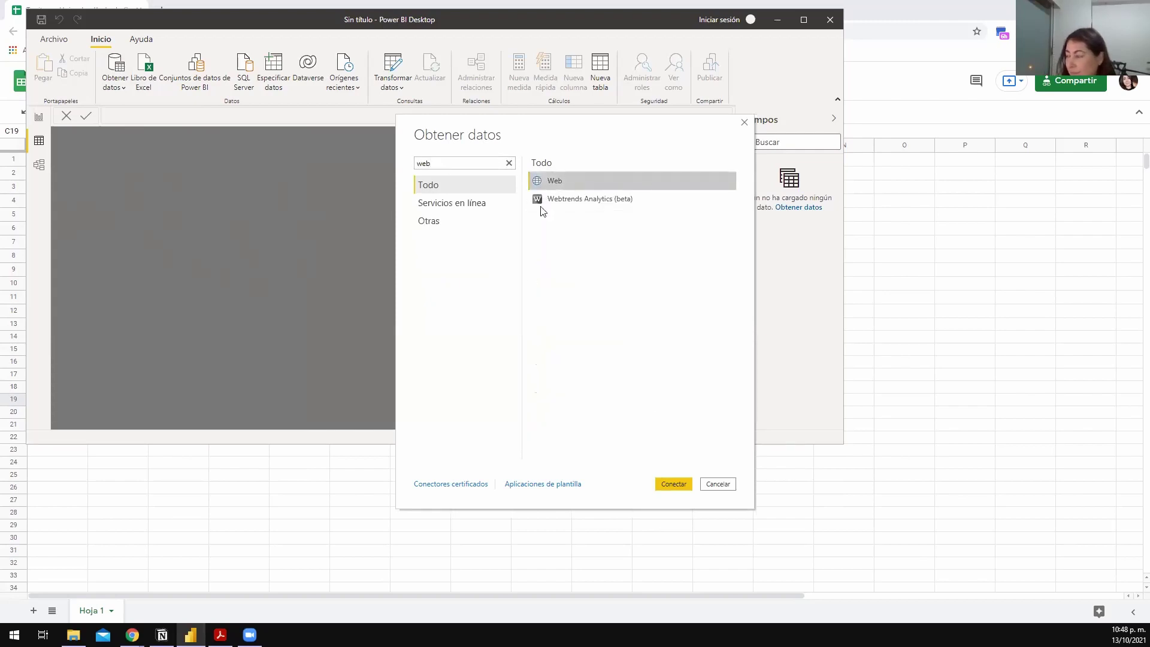
double_click(549, 182)
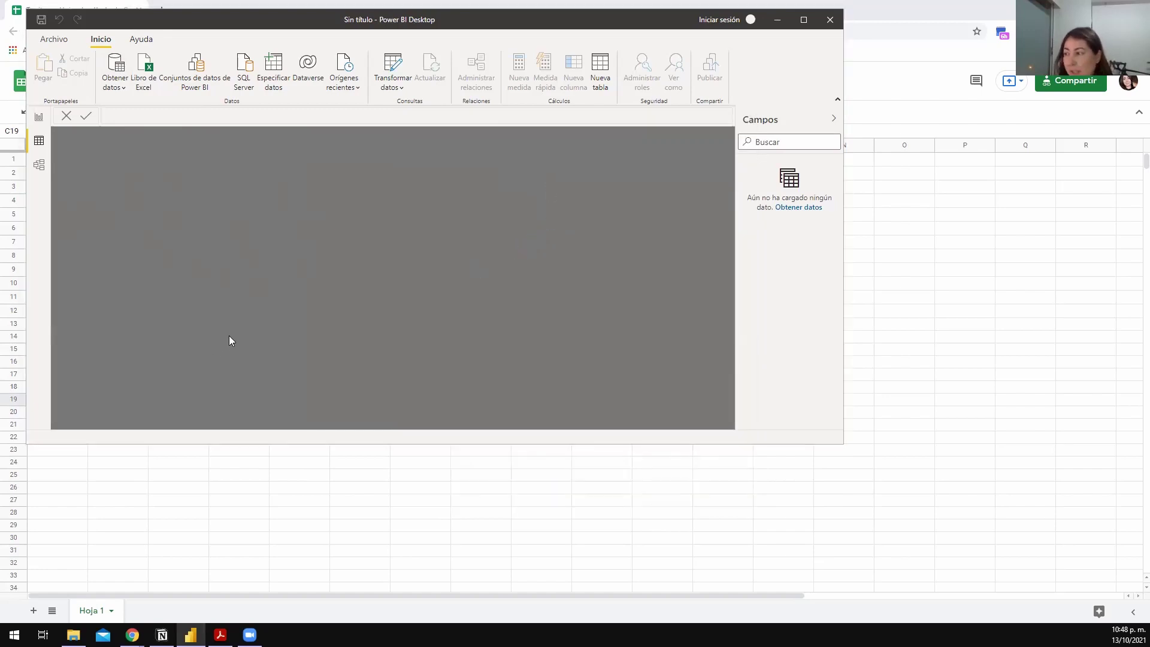
key("ctrl+v")
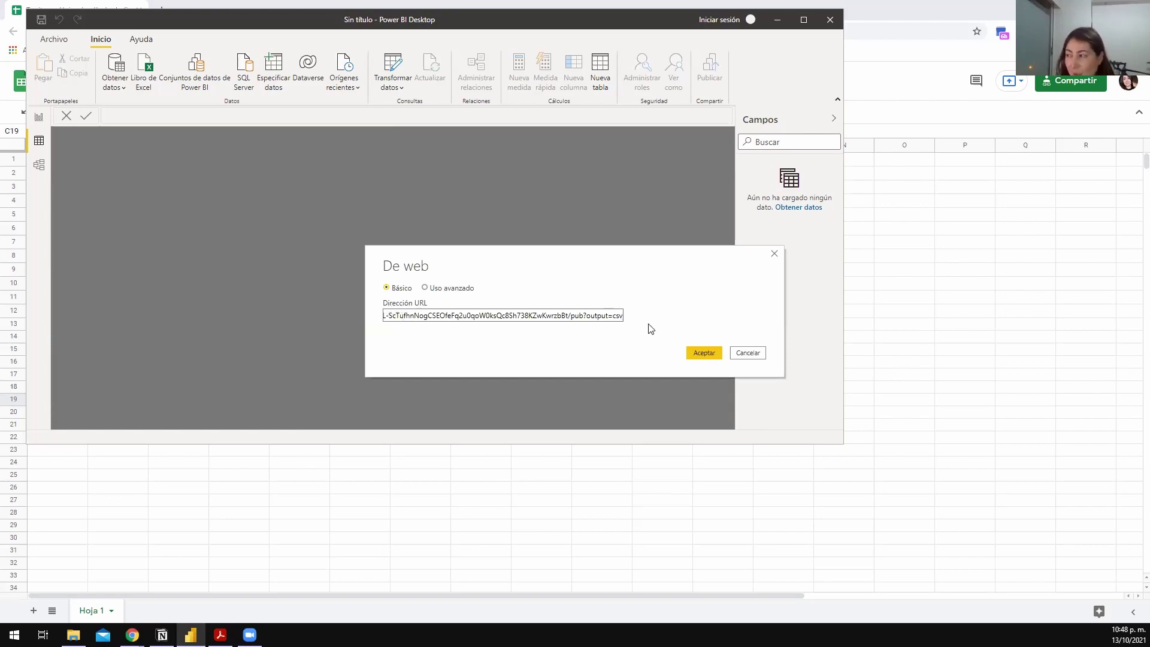
left_click(710, 358)
left_click(709, 356)
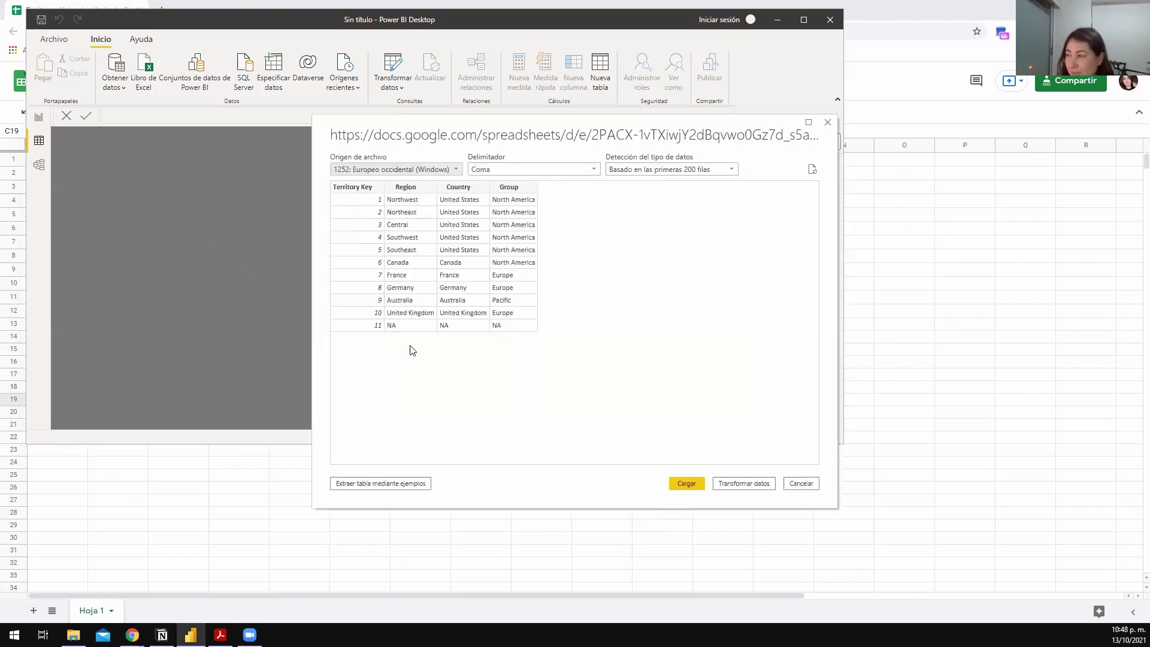
- Examine the available file origin encodings, delimiters and data type detection options for the Territory table preview
left_click(363, 170)
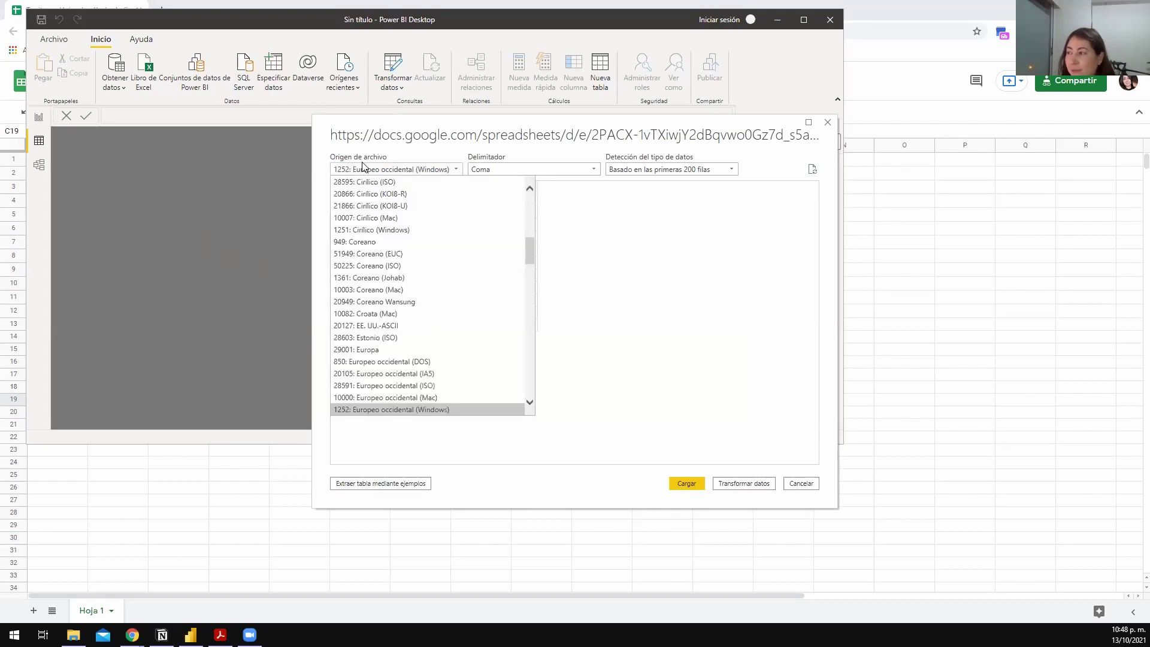
left_click(363, 168)
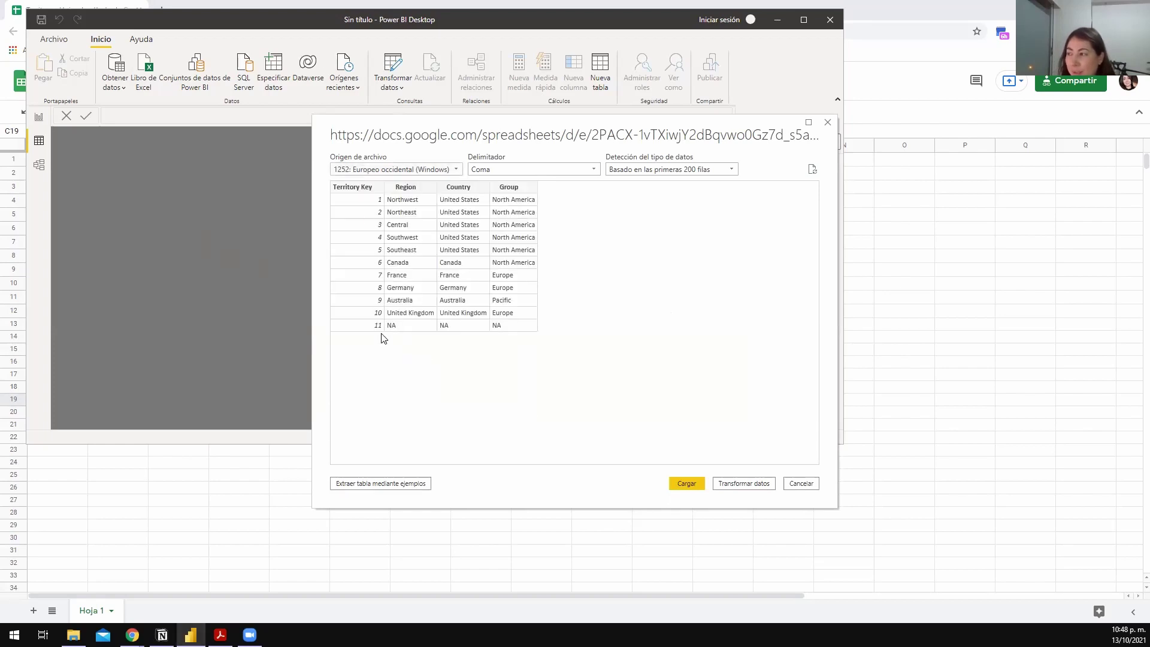
left_click(409, 170)
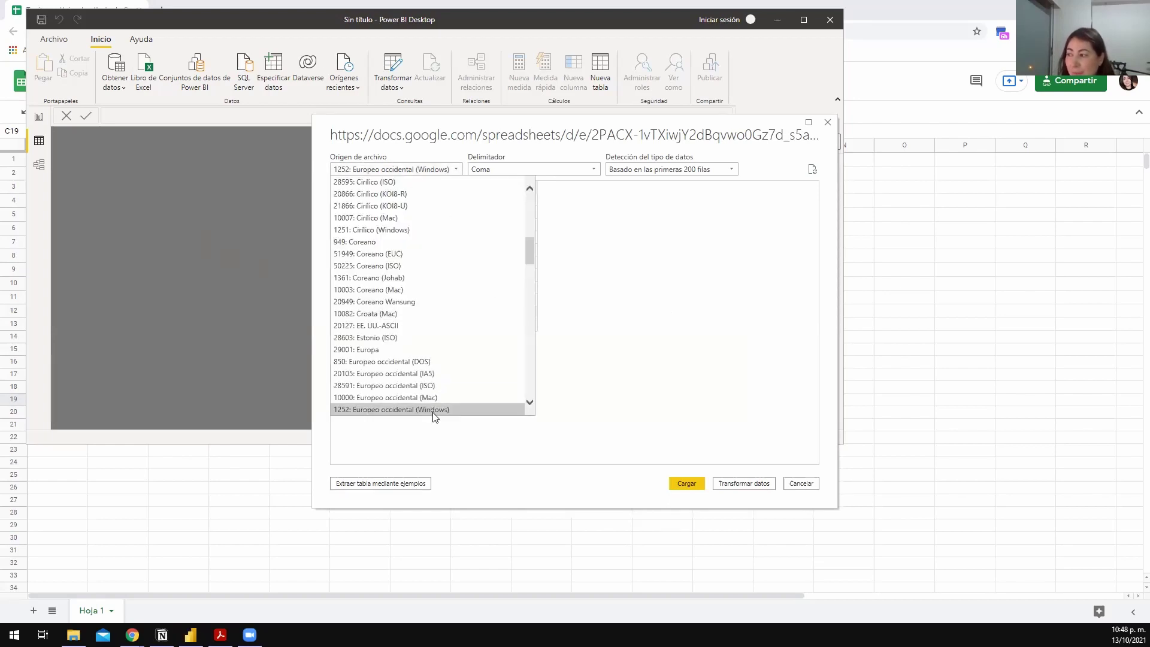
left_click(419, 156)
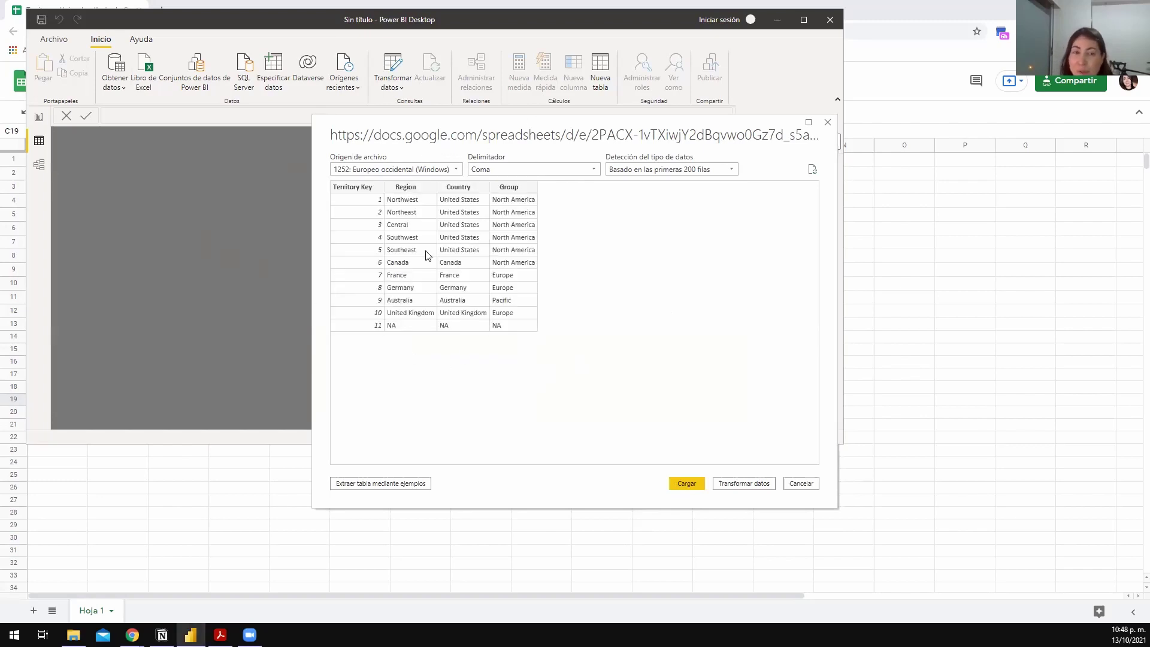
left_click(496, 172)
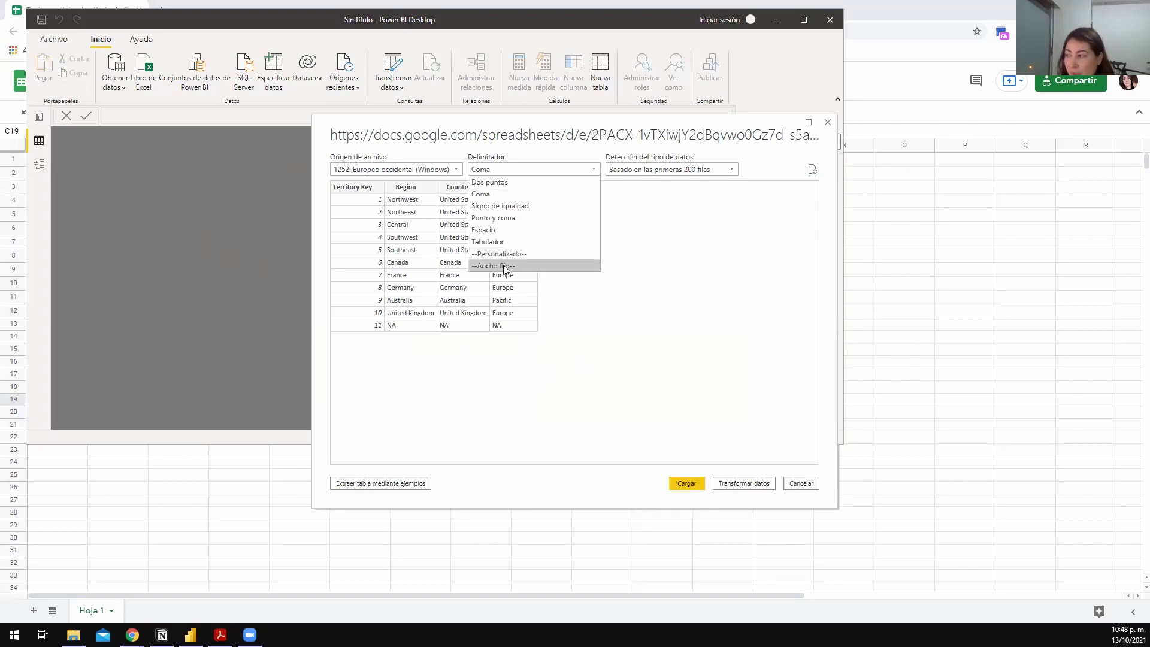
left_click(654, 204)
left_click(662, 169)
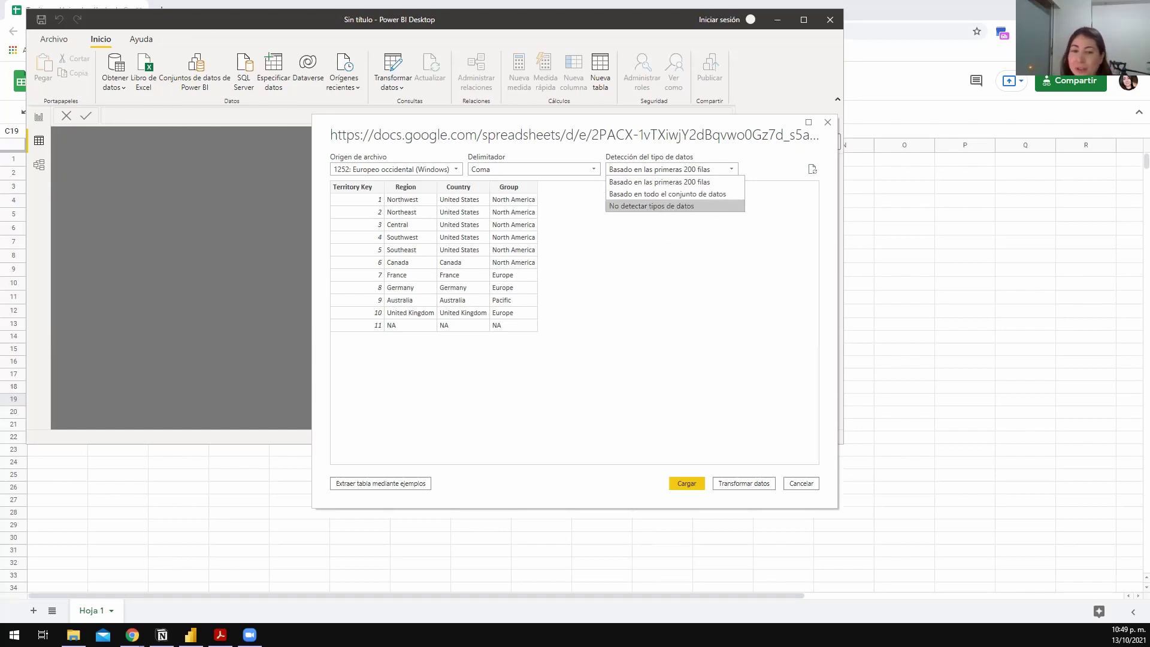
key("Escape")
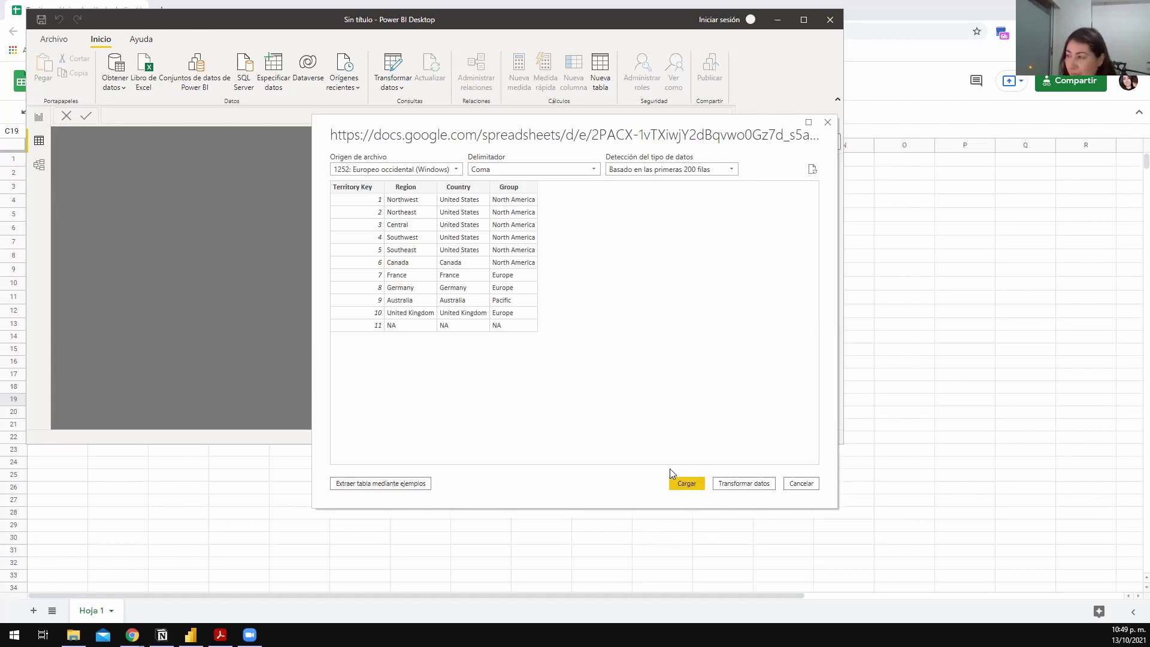
- Load the previewed Territory table into the Power BI model with the comma delimiter and type detection based on the first 200 rows
left_click(686, 483)
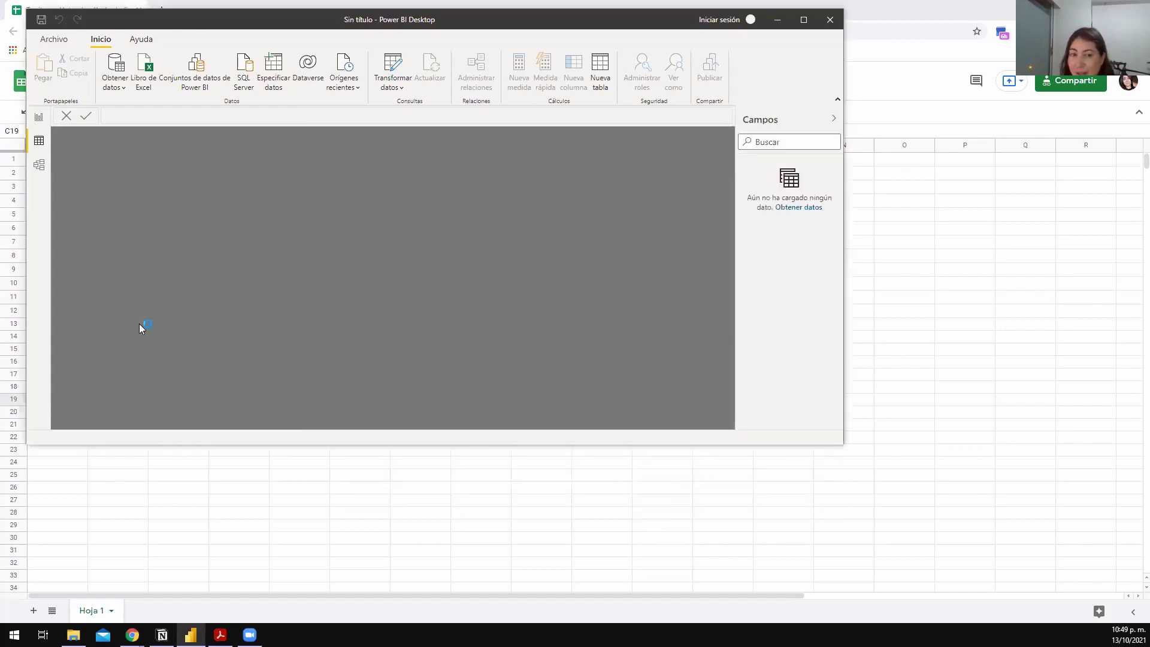
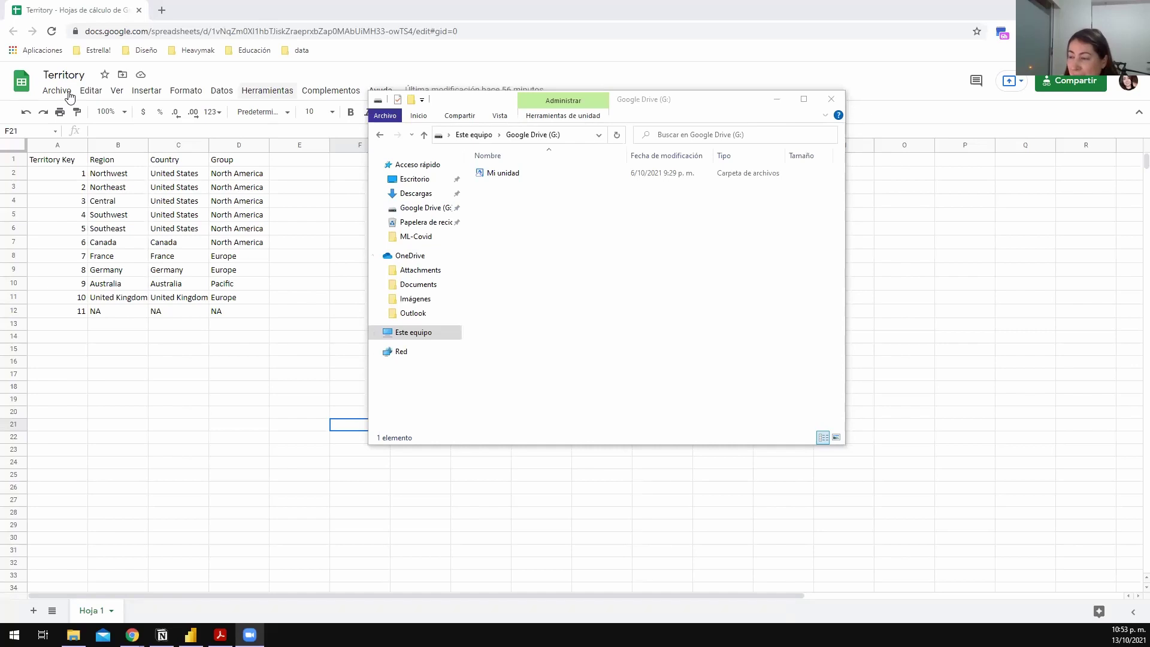
- Switch to File Explorer and look through the Mi unidad folder on the Google Drive (G:) drive
left_click(57, 90)
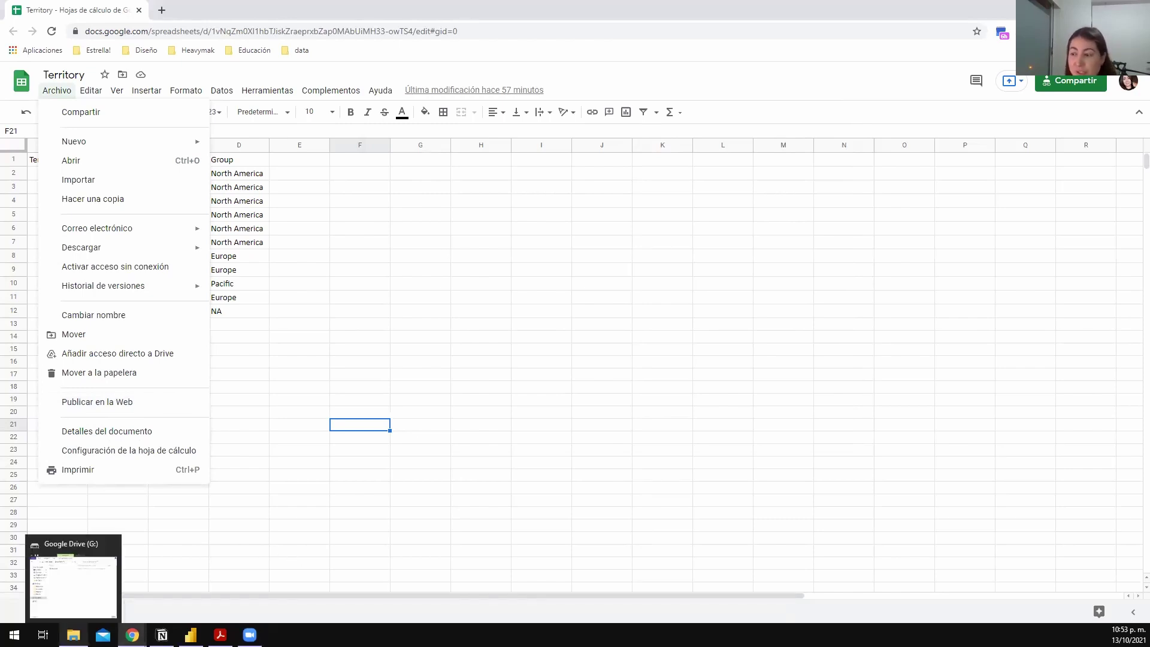
left_click(73, 634)
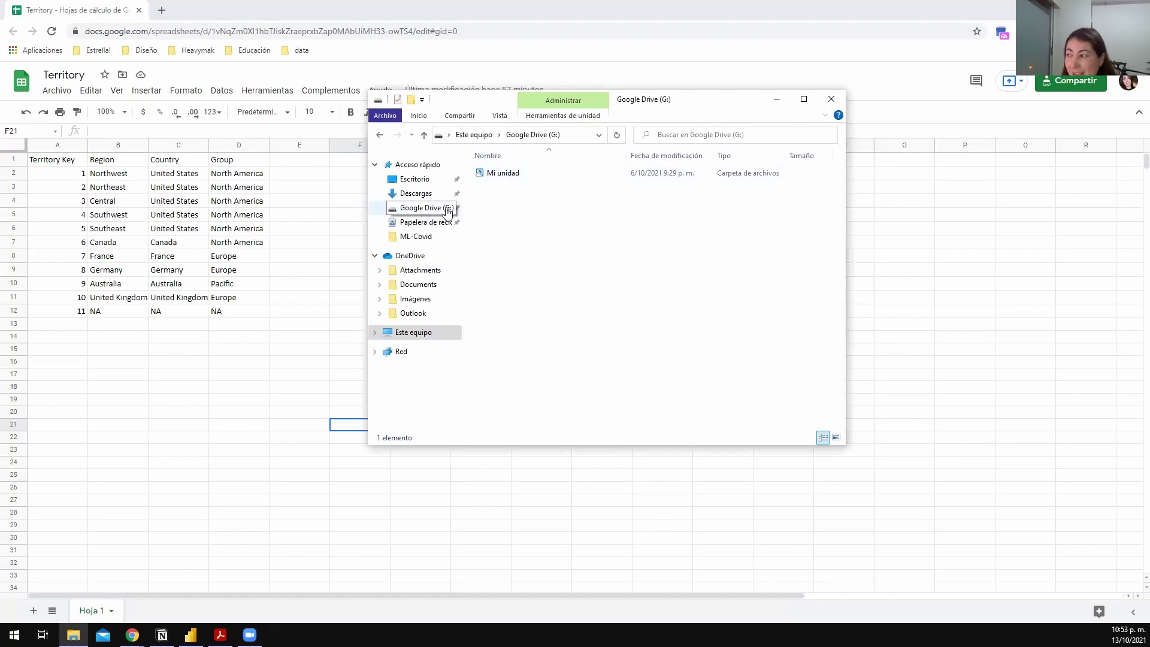
double_click(491, 173)
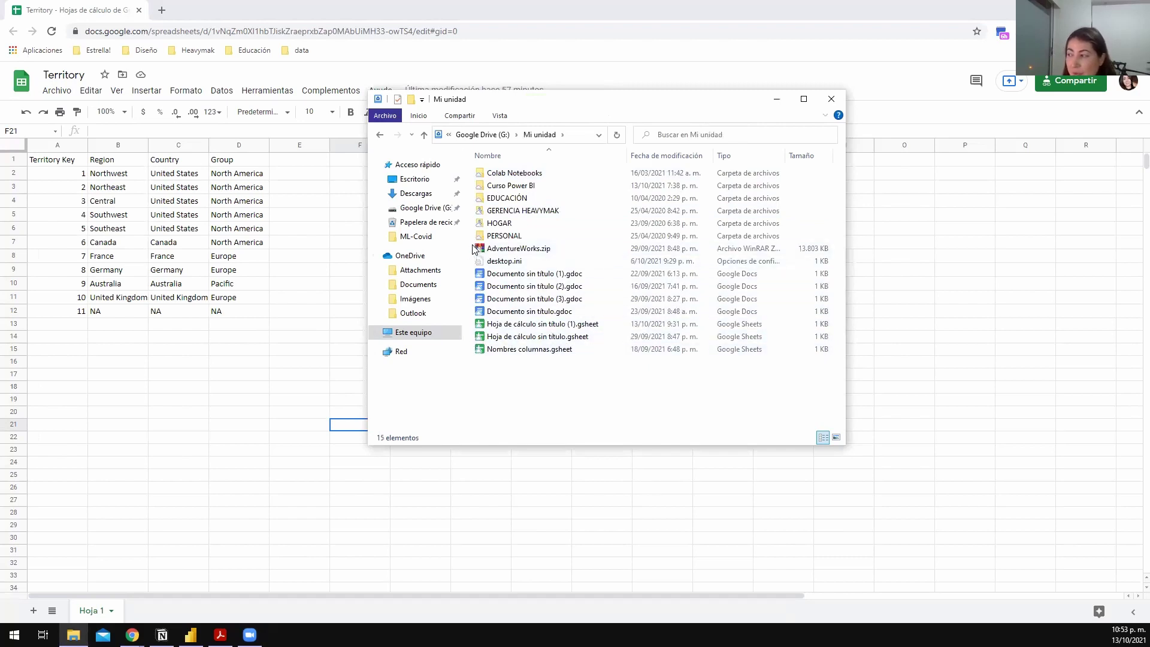
left_click(427, 209)
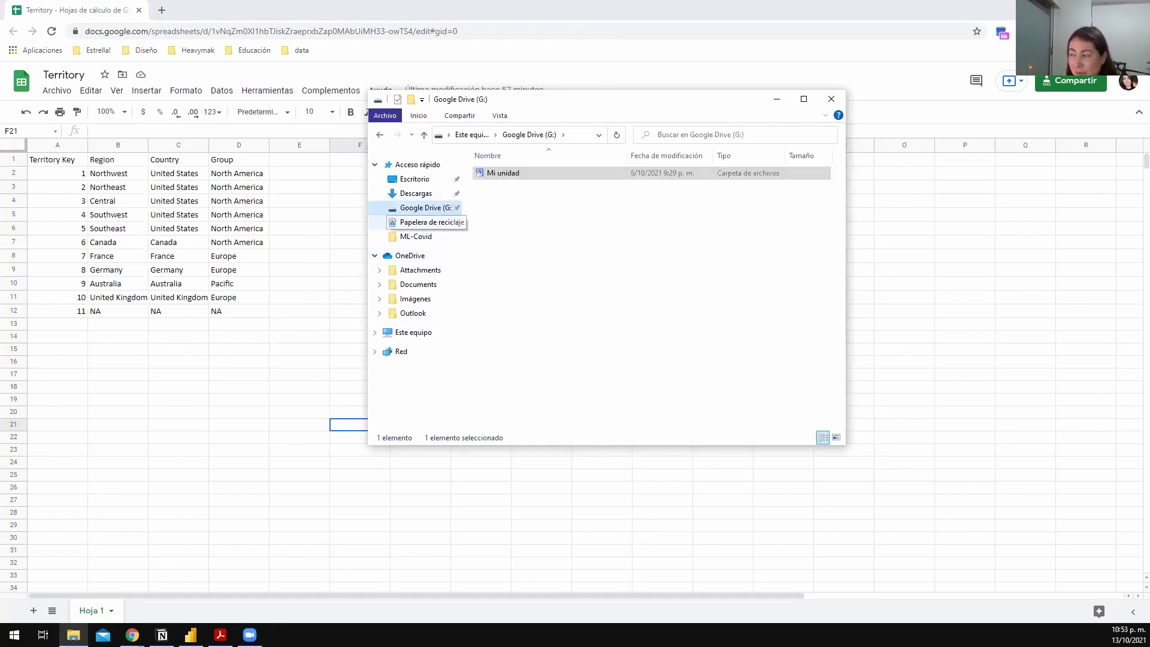
- Switch to Power BI Desktop and preview the published Google Sheets CSV link again through the Web source in Basic mode
left_click(190, 630)
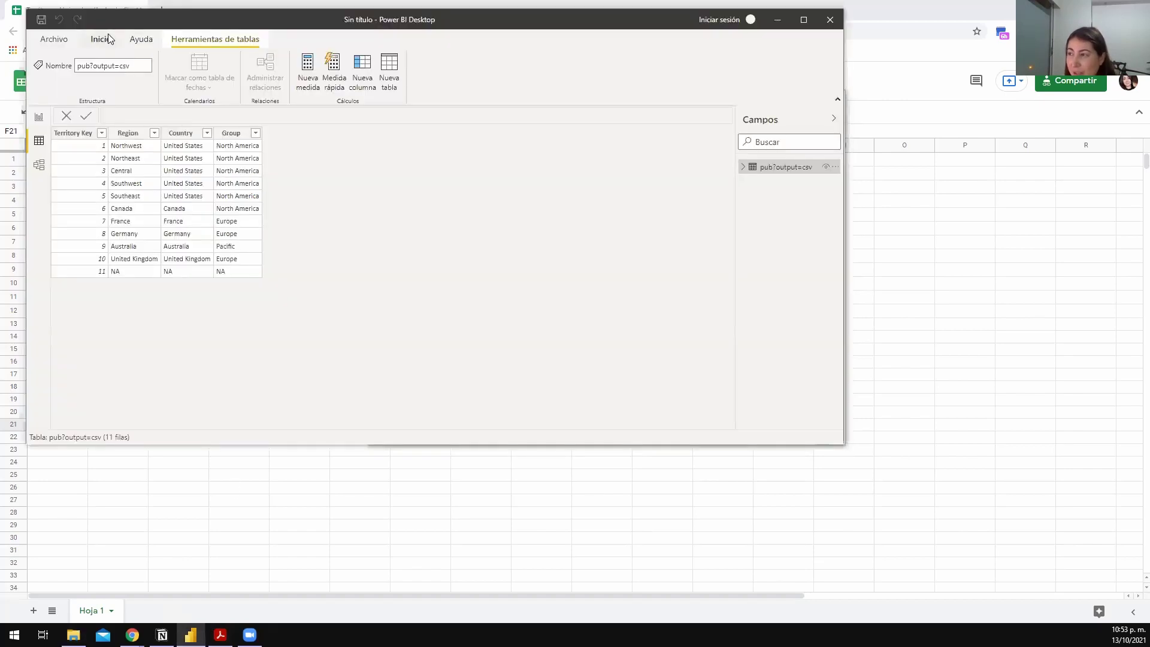
left_click(101, 40)
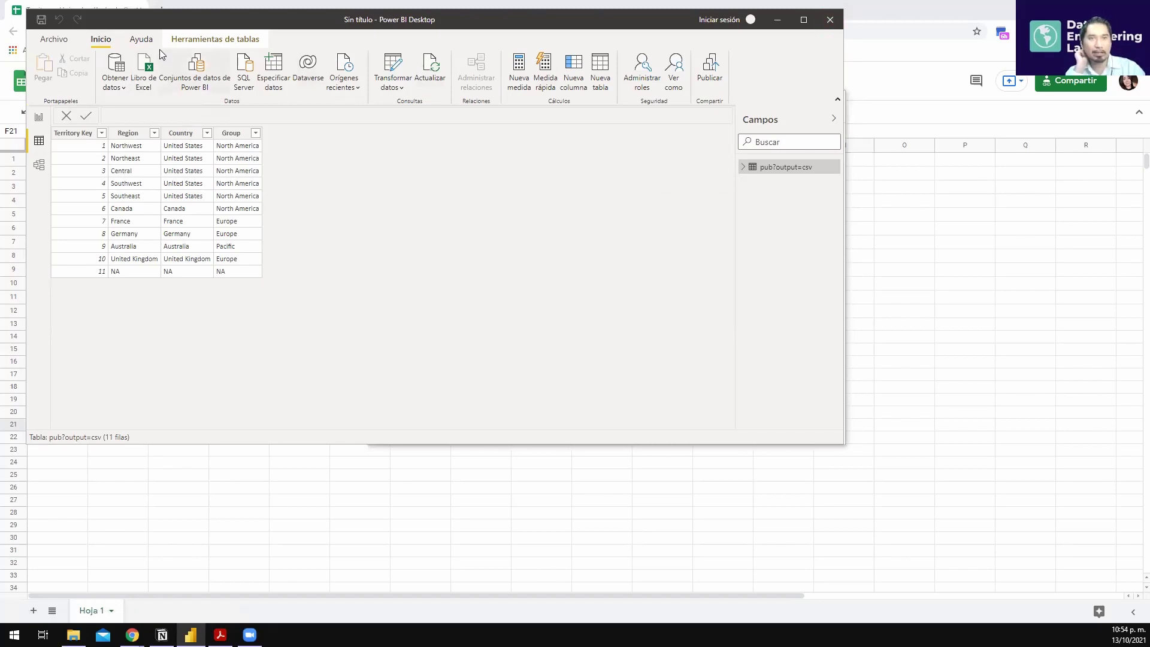
left_click(115, 81)
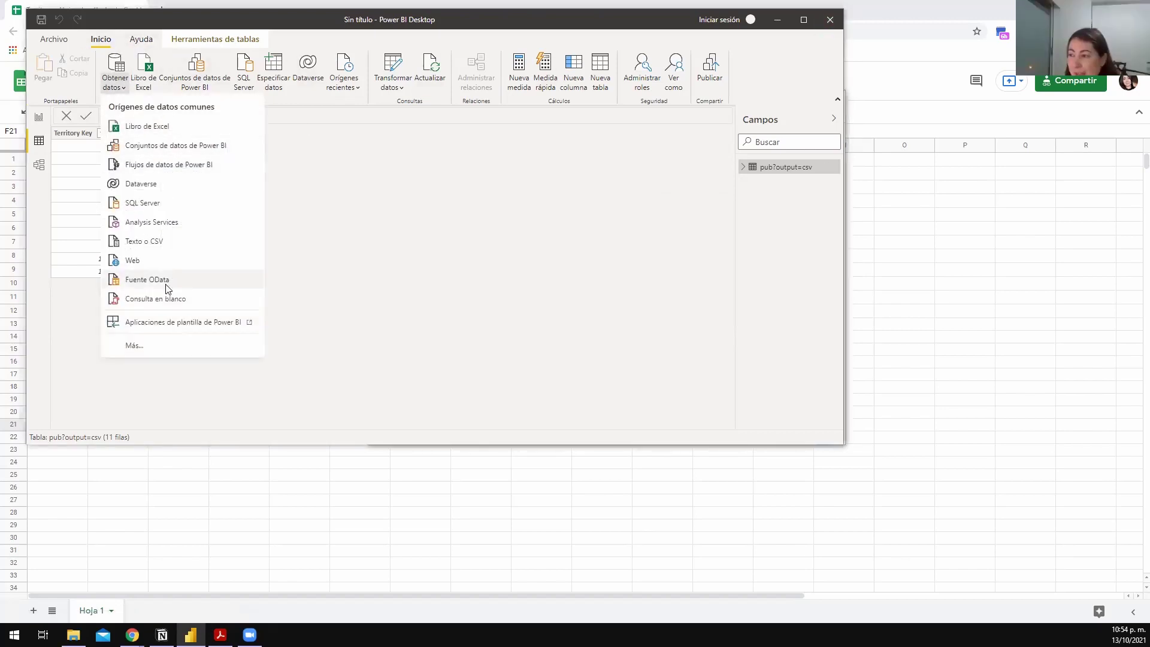
left_click(149, 261)
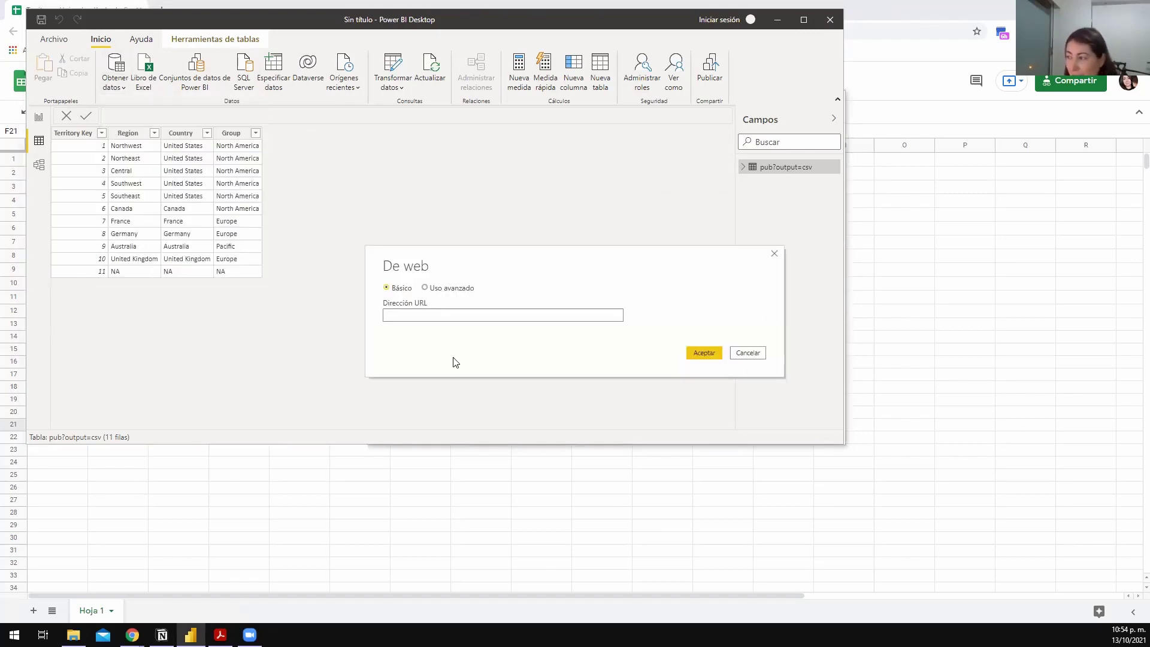
key("ctrl+v")
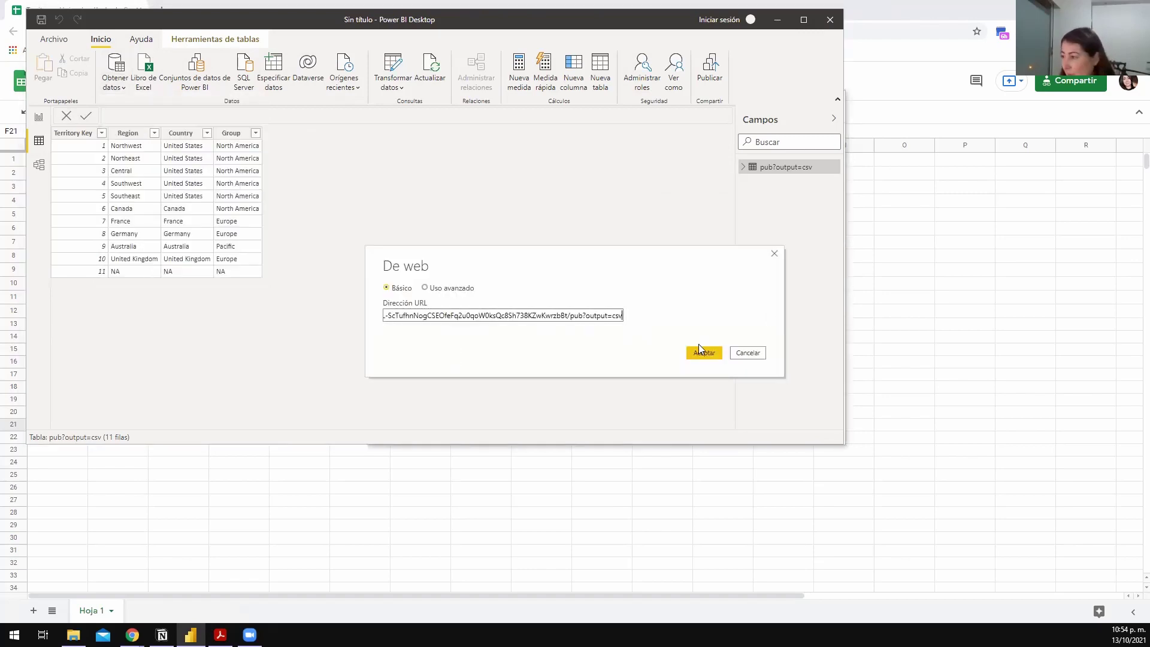
left_click(704, 351)
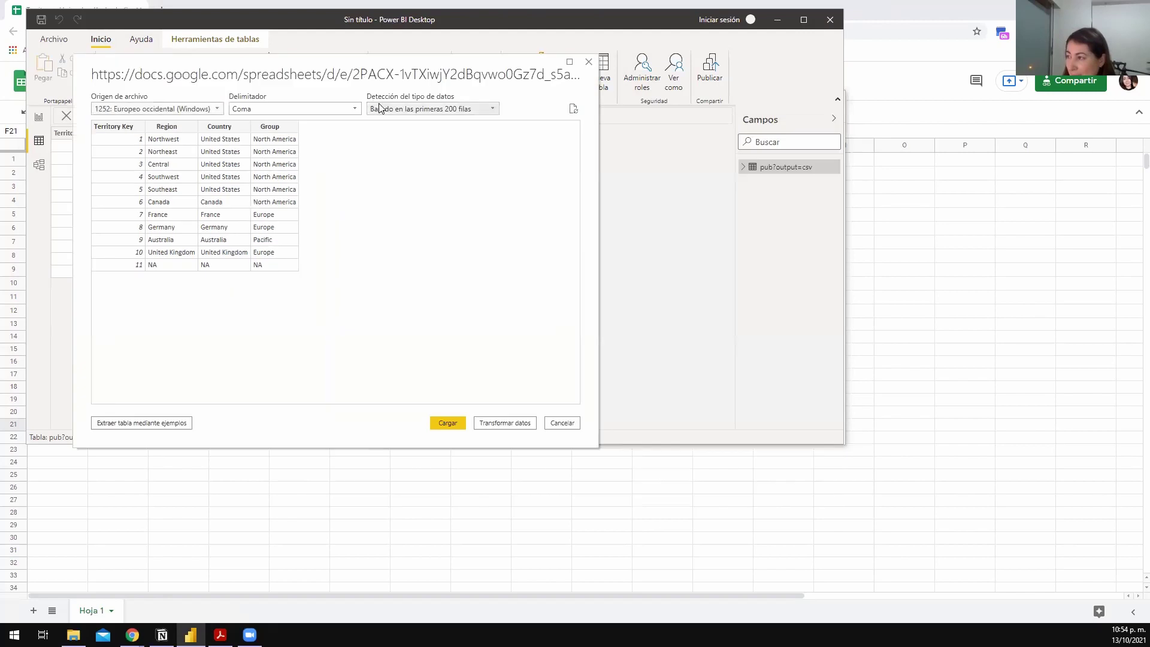
- Preview the Territory table without data type detection, and restore detection based on the first 200 rows
left_click(419, 108)
left_click(389, 148)
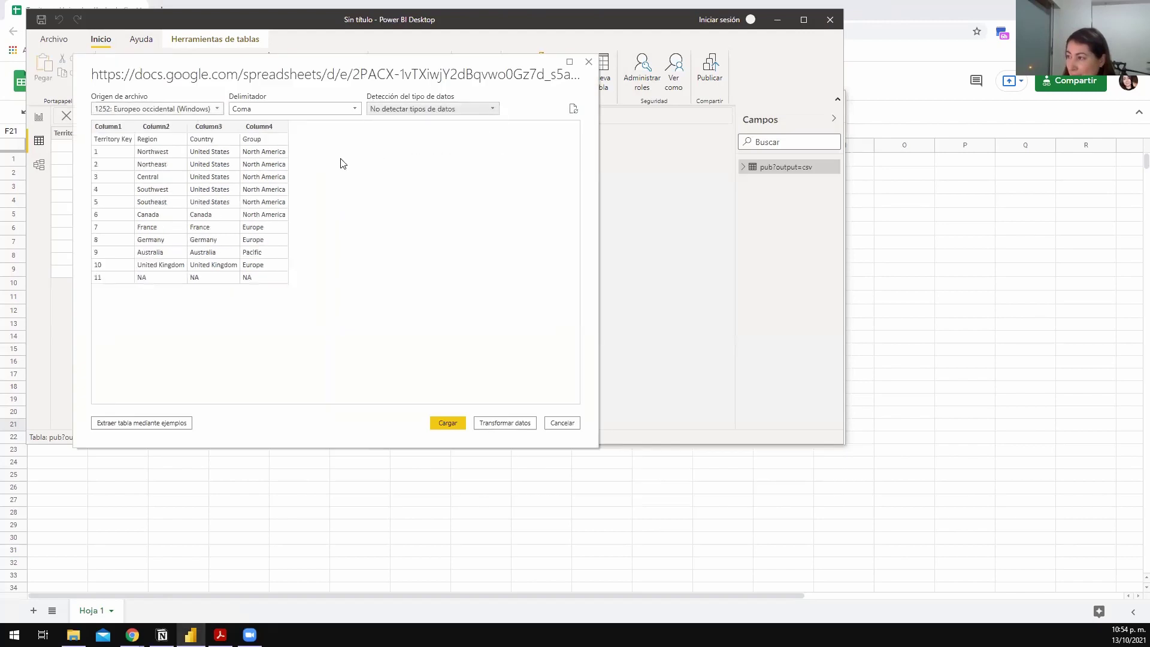
left_click(412, 107)
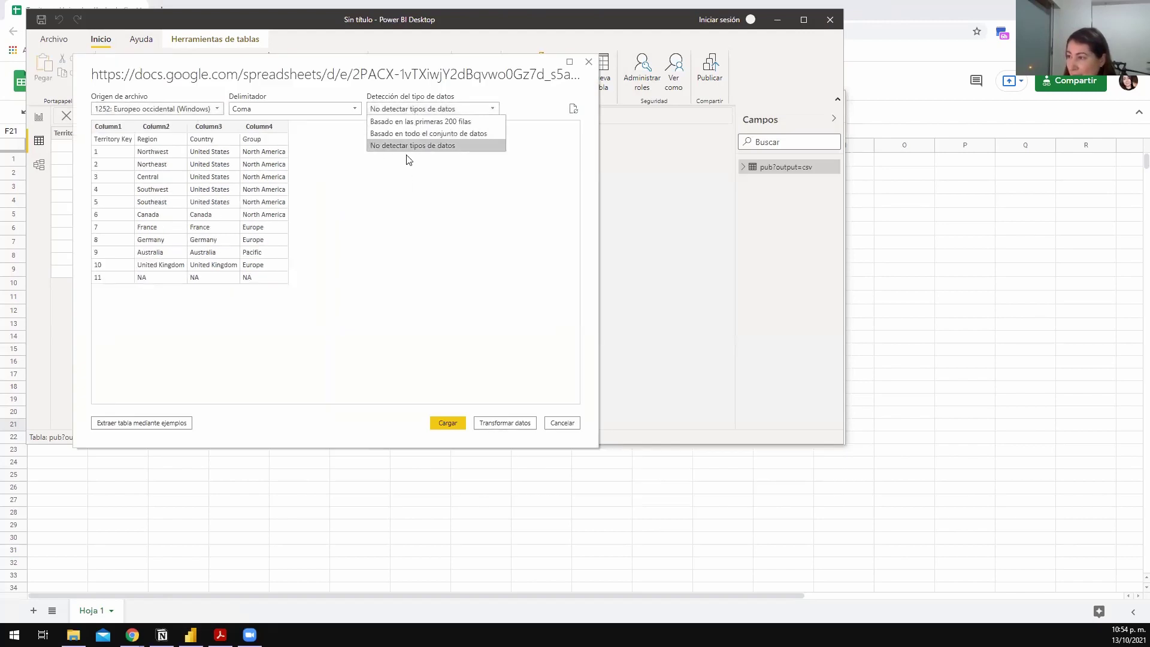
left_click(407, 121)
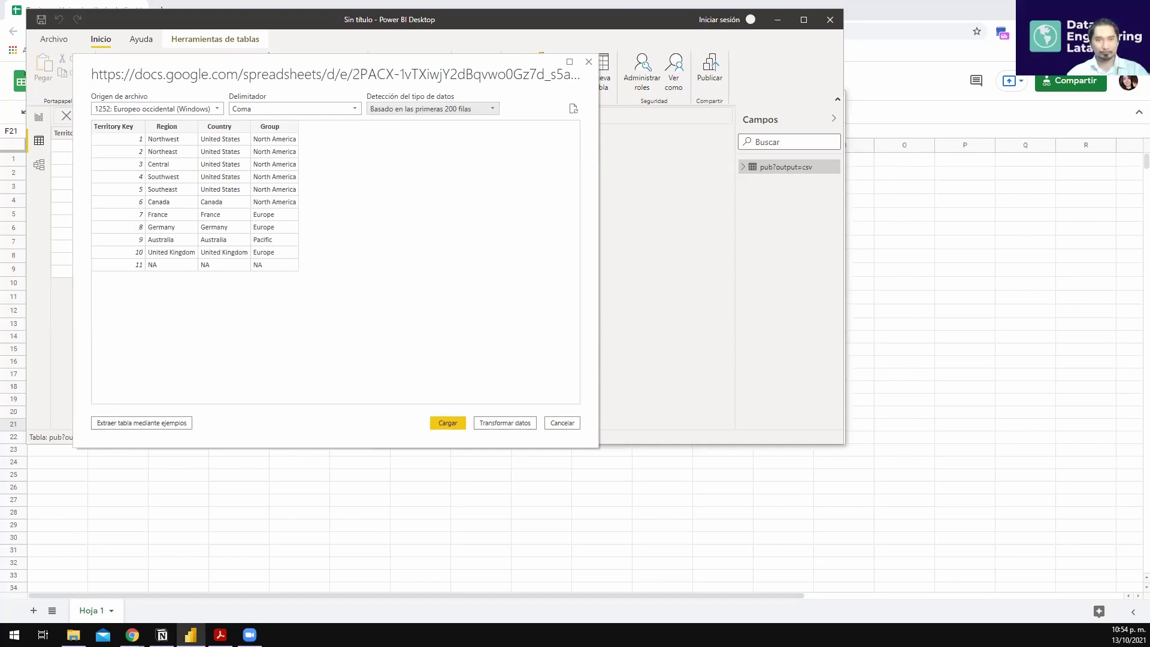
- Examine the file origin encodings and delimiter options for the Territory preview, and cancel the repeated import
left_click(138, 109)
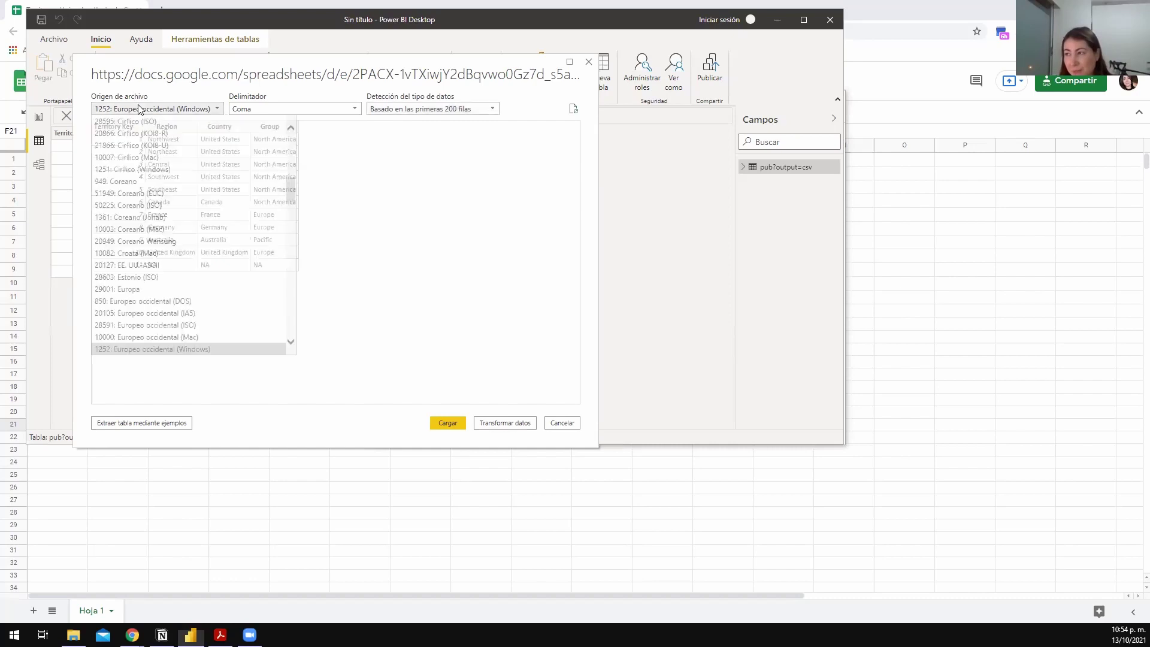
scroll(137, 327, "down", 5)
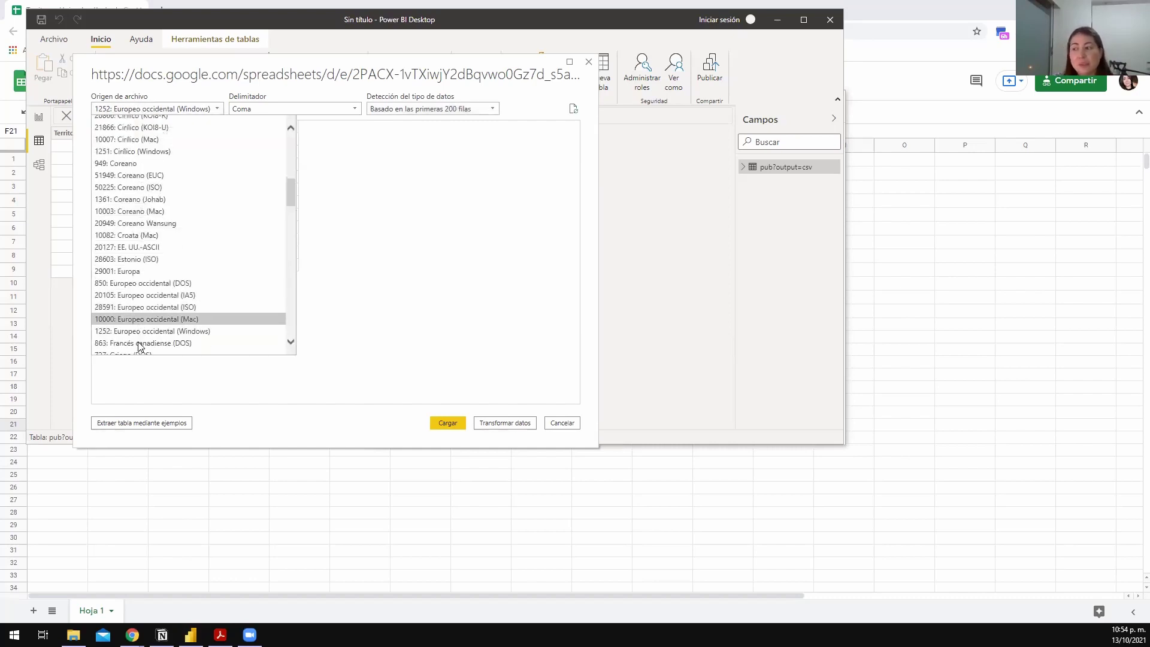
left_click(155, 401)
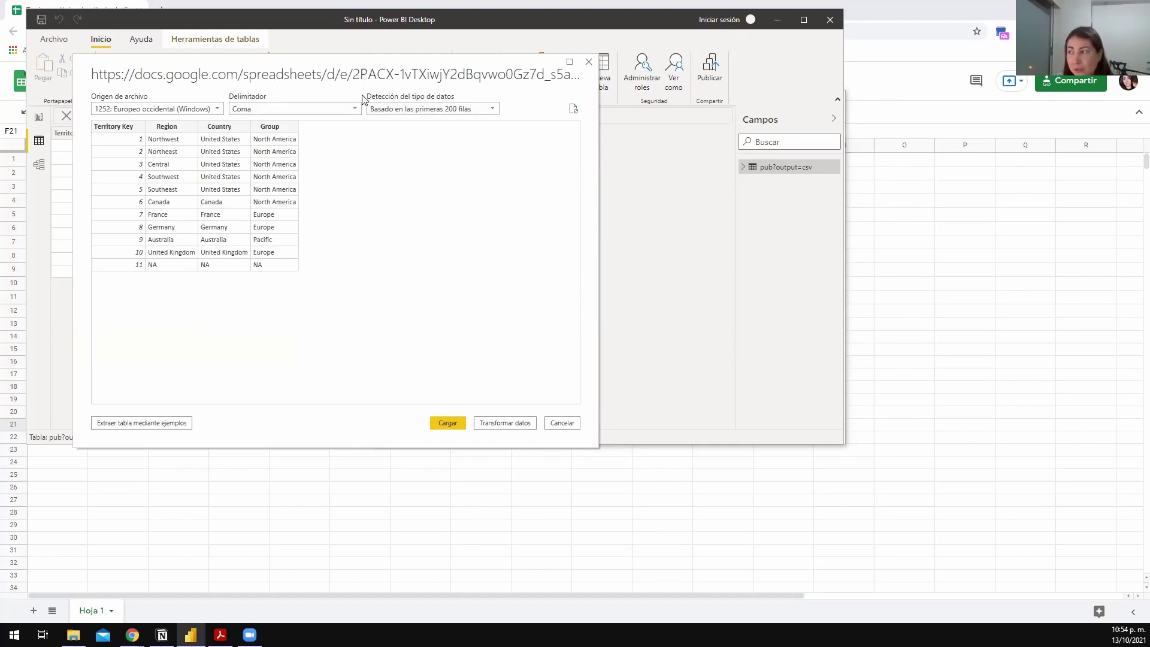
left_click(322, 106)
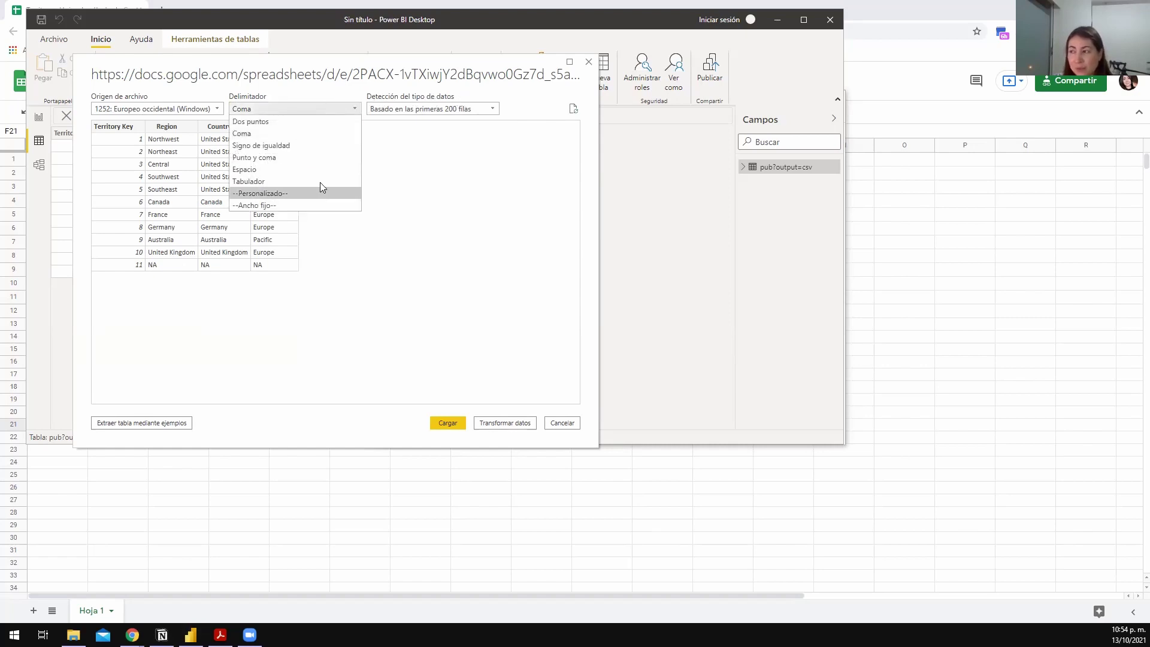
left_click(336, 244)
left_click(271, 110)
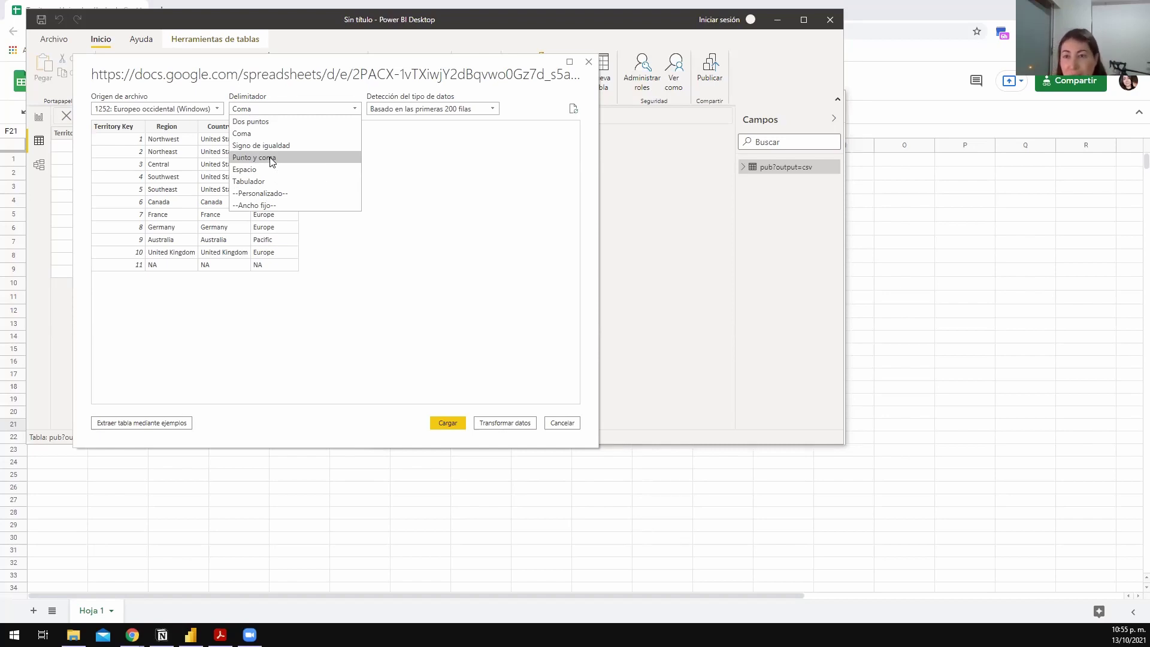
left_click(563, 424)
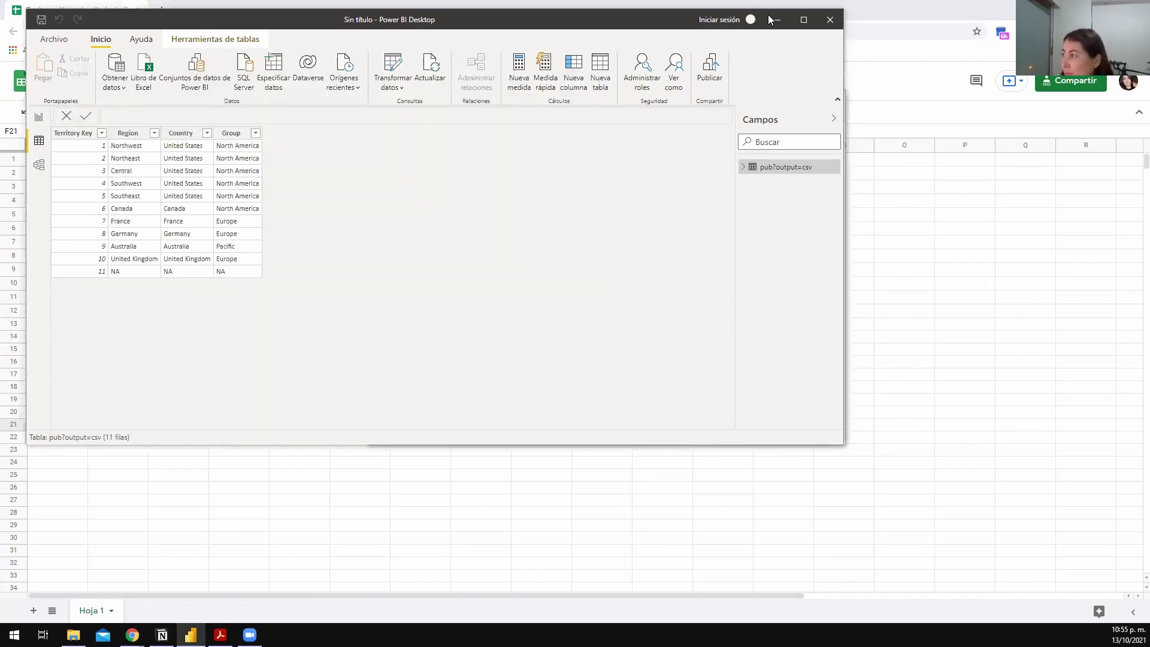
- Switch to the Territory spreadsheet in Google Sheets and examine its records, particularly the United States regions in B2:B6
left_click(774, 20)
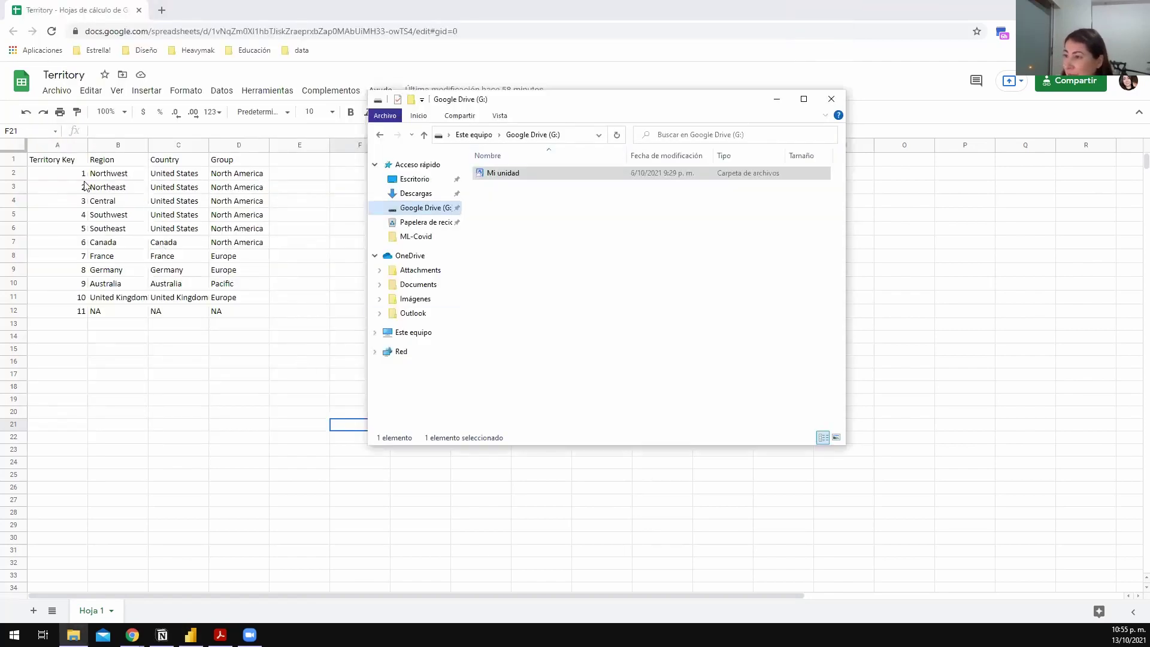
left_click(84, 185)
left_click_drag(118, 193, 221, 310)
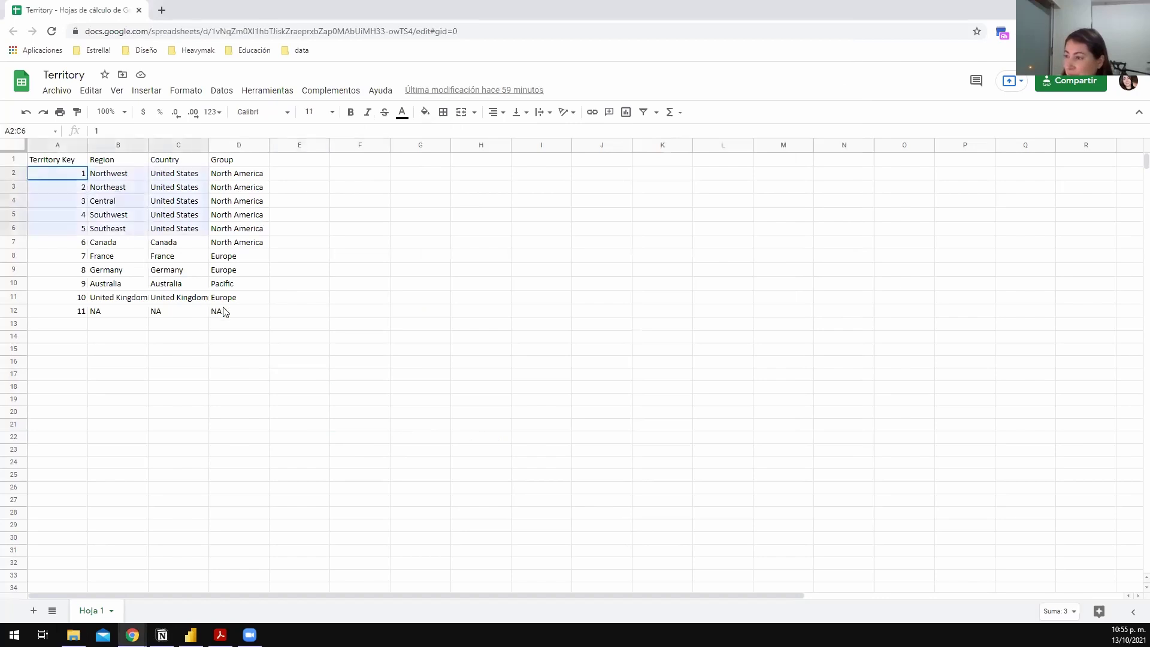
left_click(134, 267)
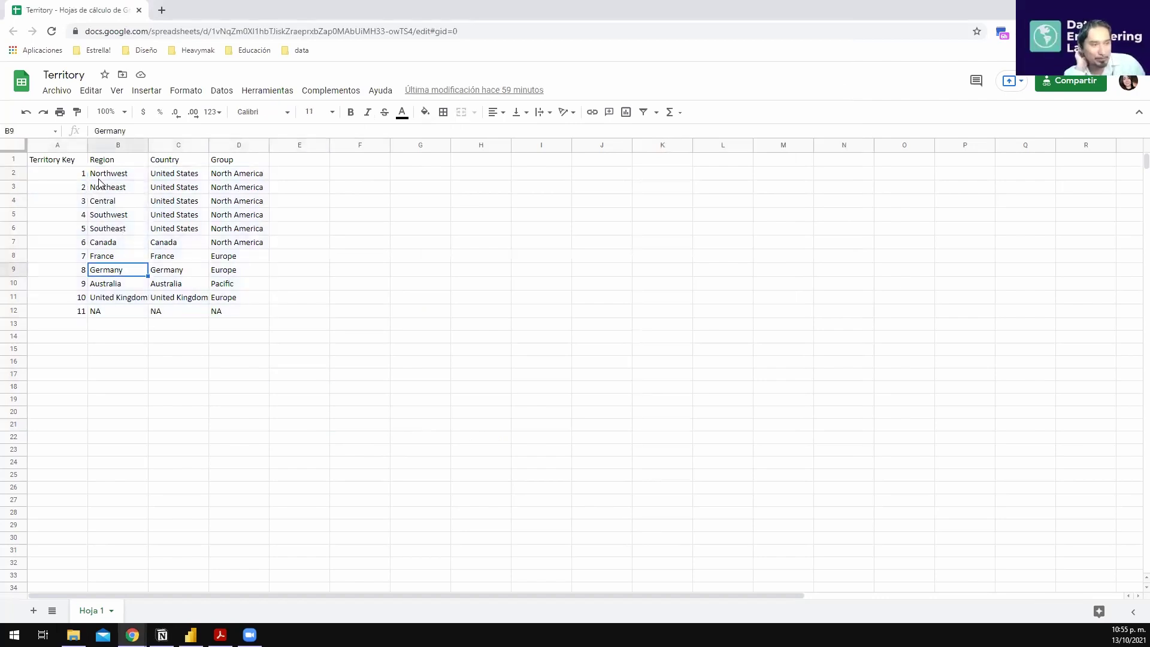
left_click_drag(101, 176, 99, 228)
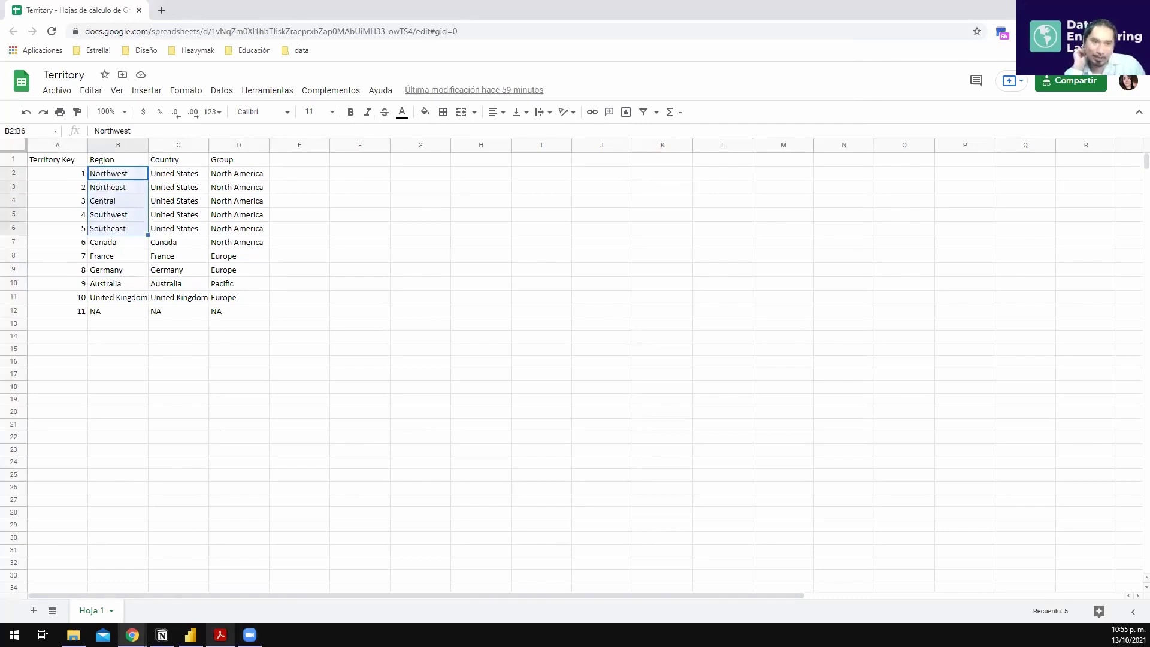
left_click(190, 634)
left_click(1024, 241)
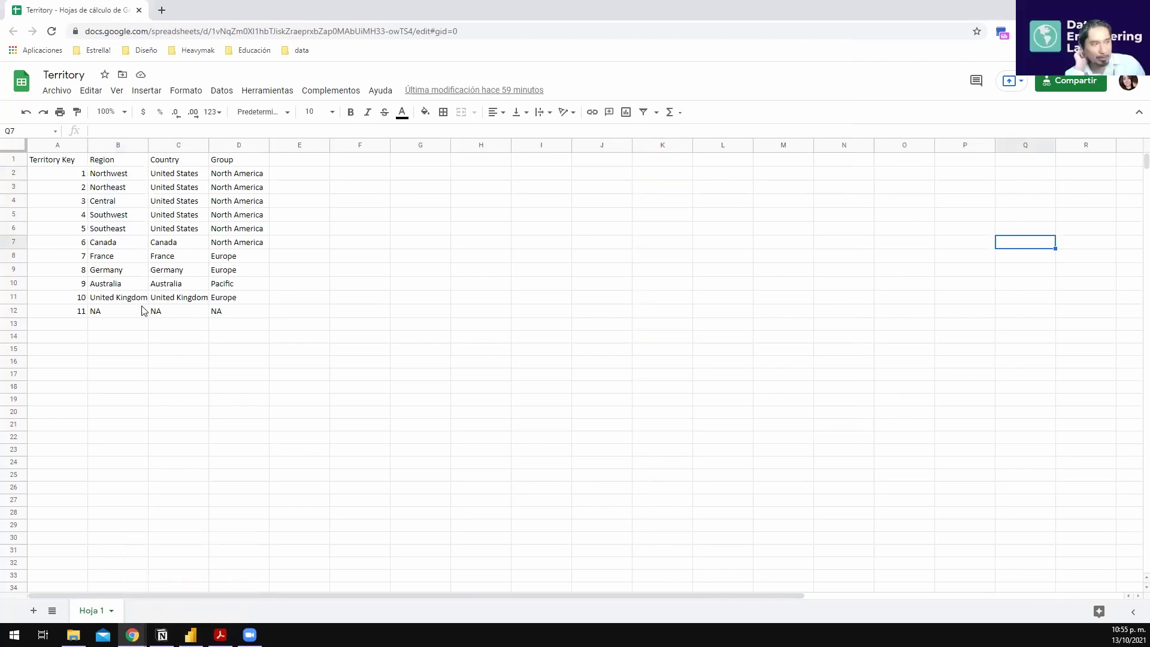
left_click(139, 188)
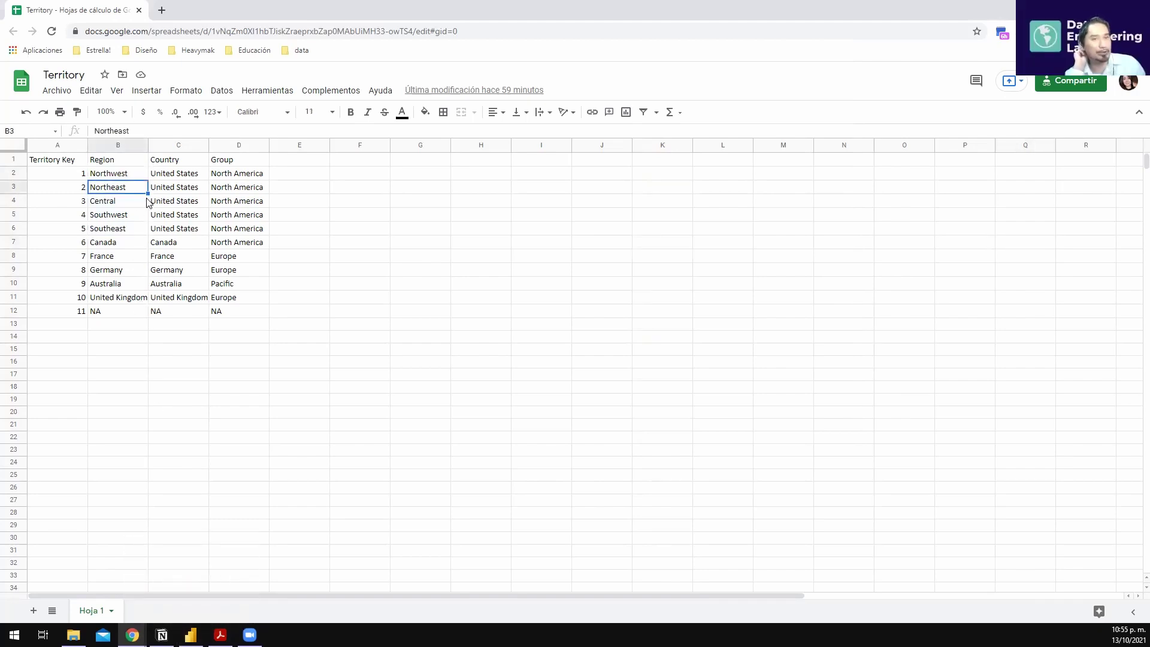
left_click(144, 176)
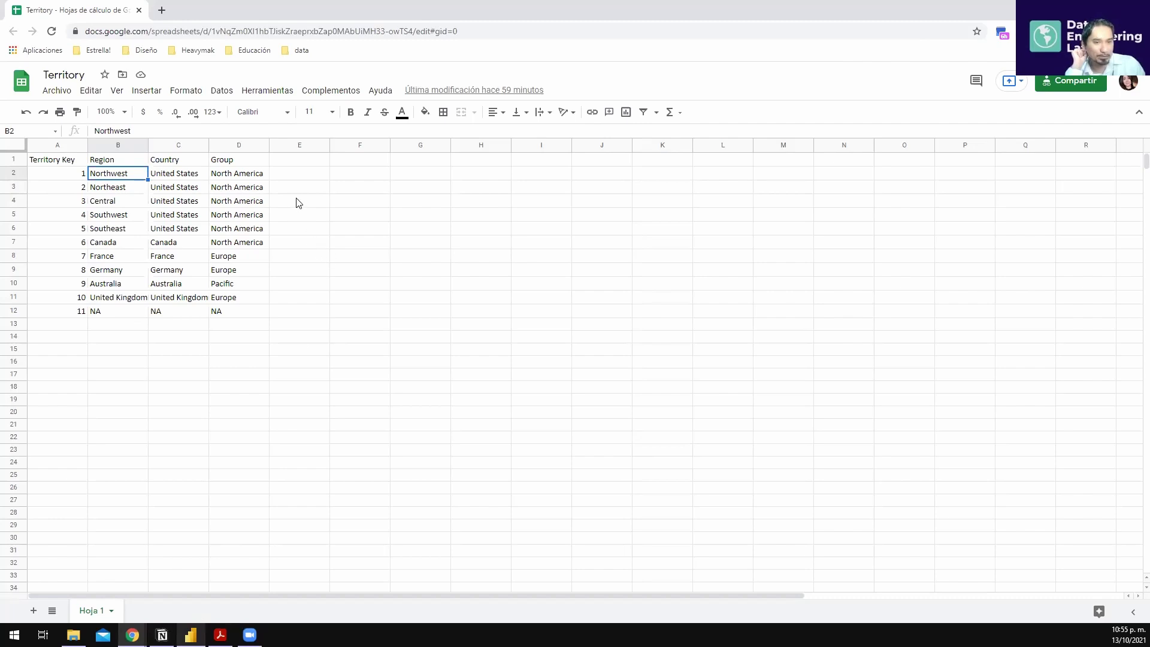
left_click(190, 635)
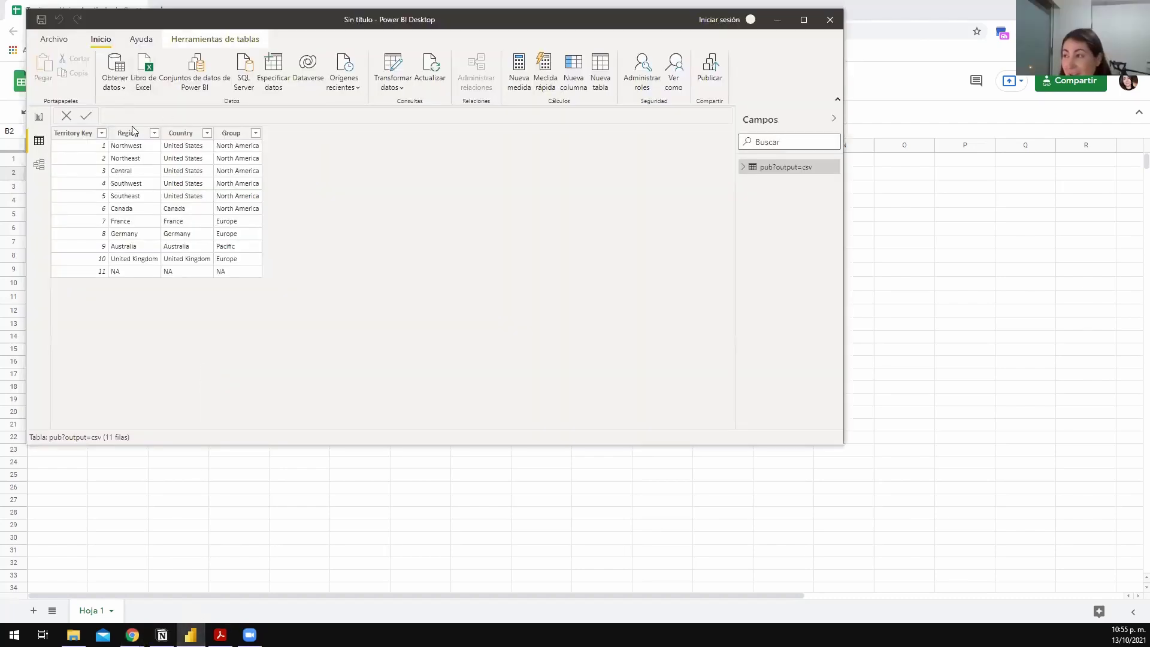
left_click(115, 81)
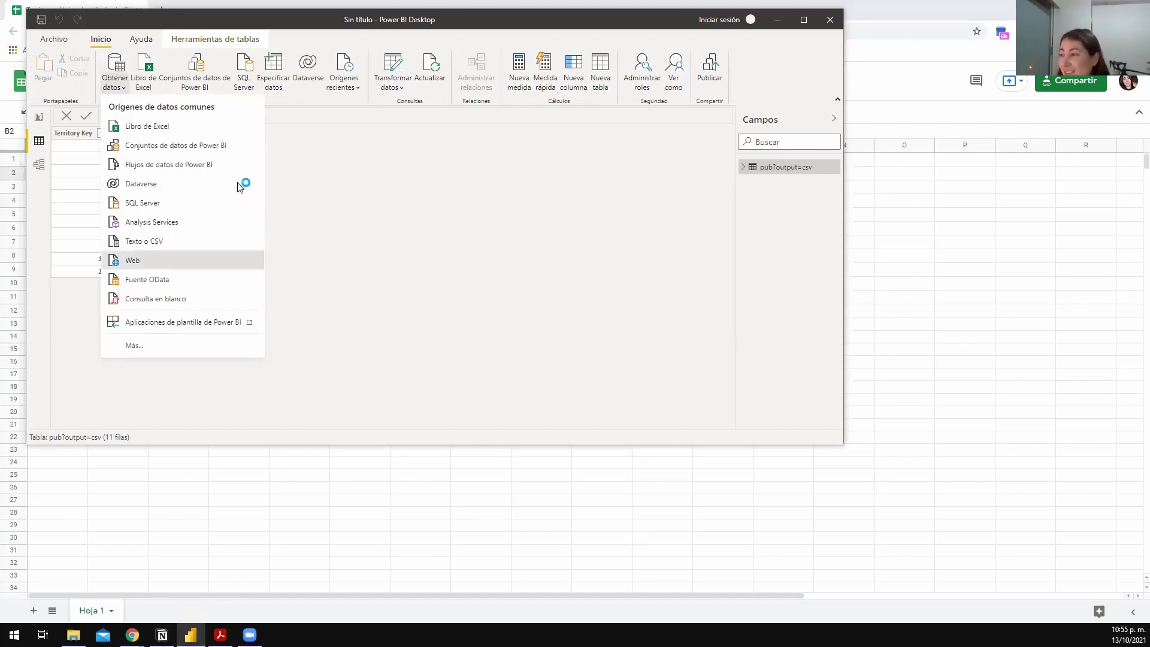
left_click(380, 195)
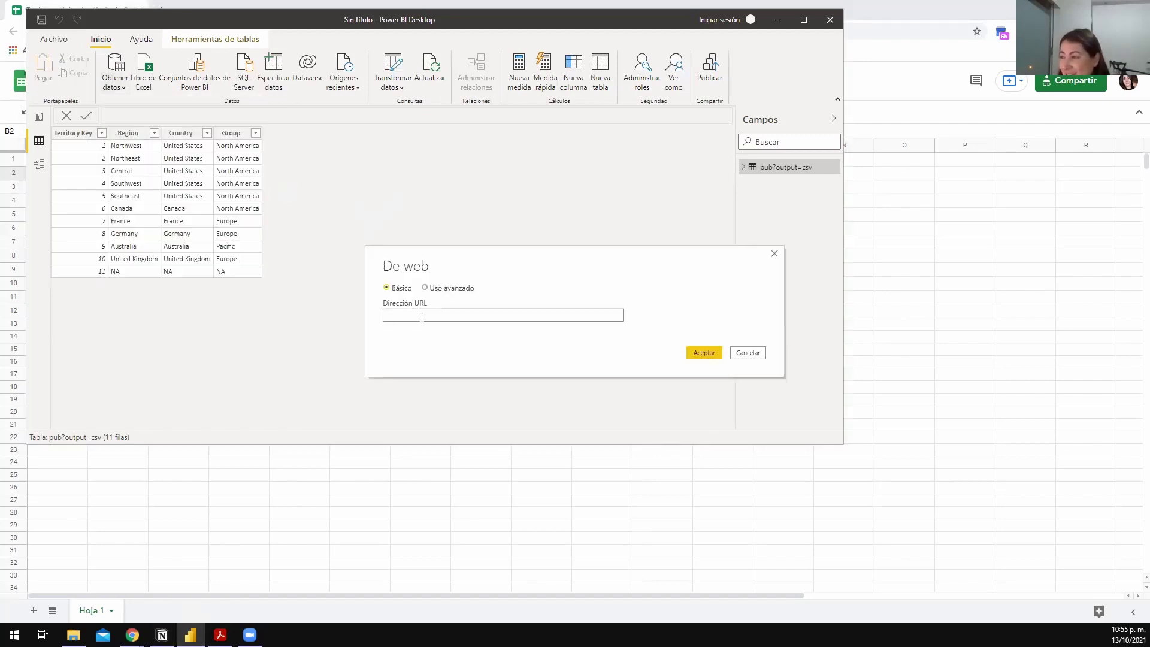
left_click(743, 353)
- Delete rows 8 to 12, from France to NA, in the Territory spreadsheet in Google Sheets
left_click(962, 337)
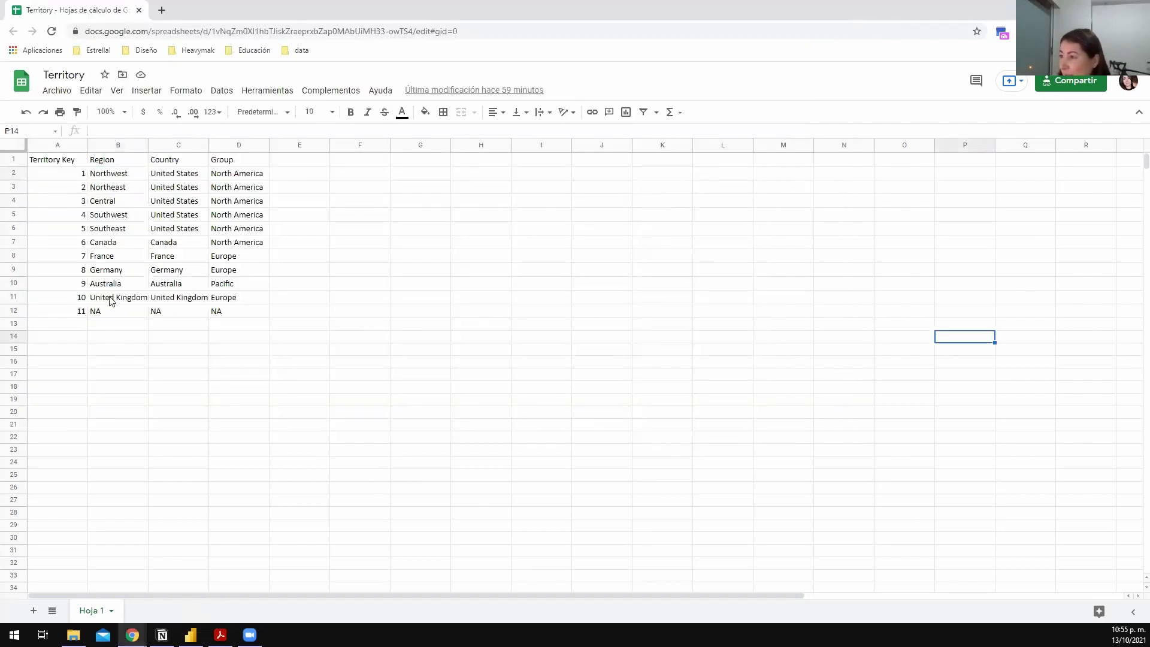
left_click_drag(13, 255, 16, 310)
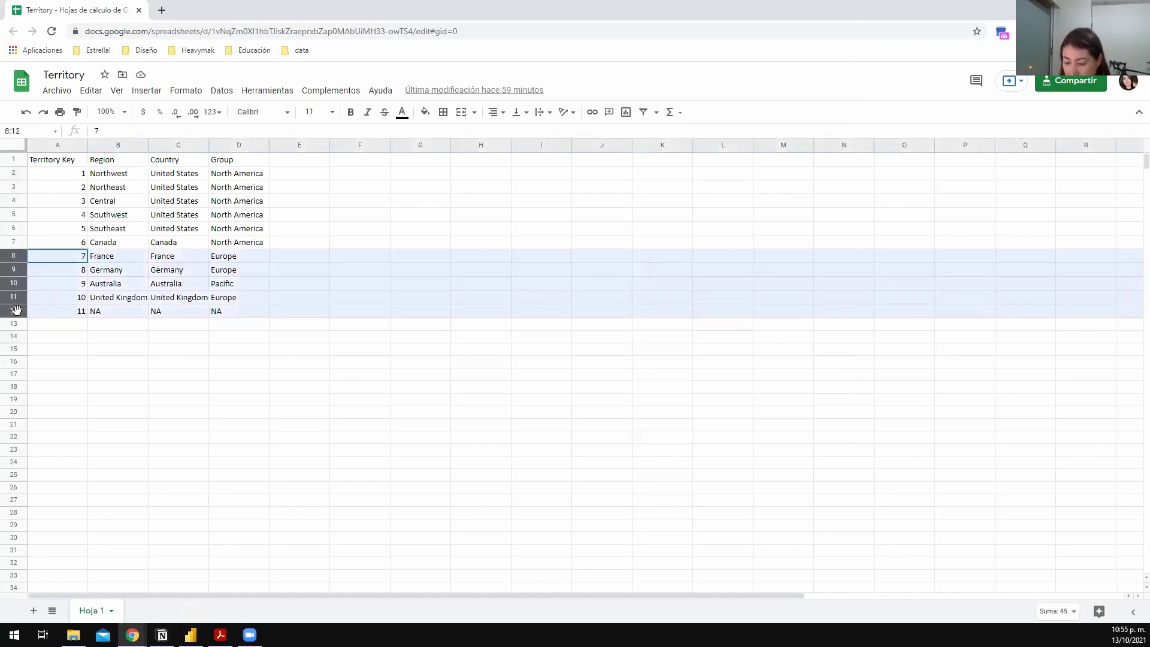
key("Delete")
left_click(259, 444)
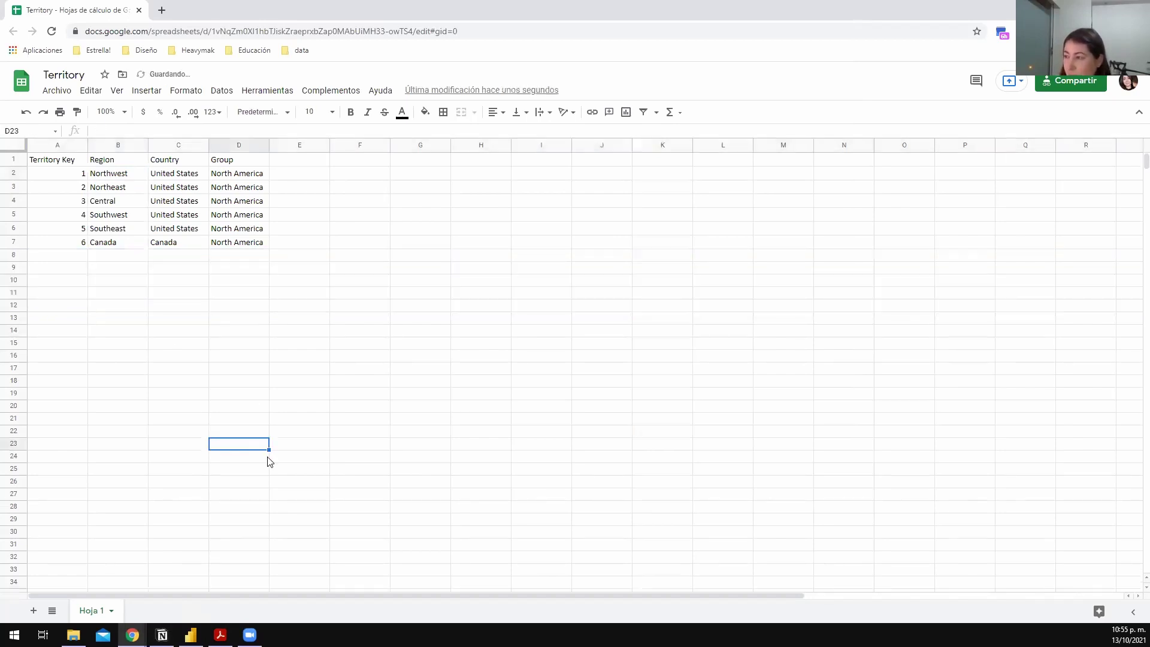
mouse_move(190, 634)
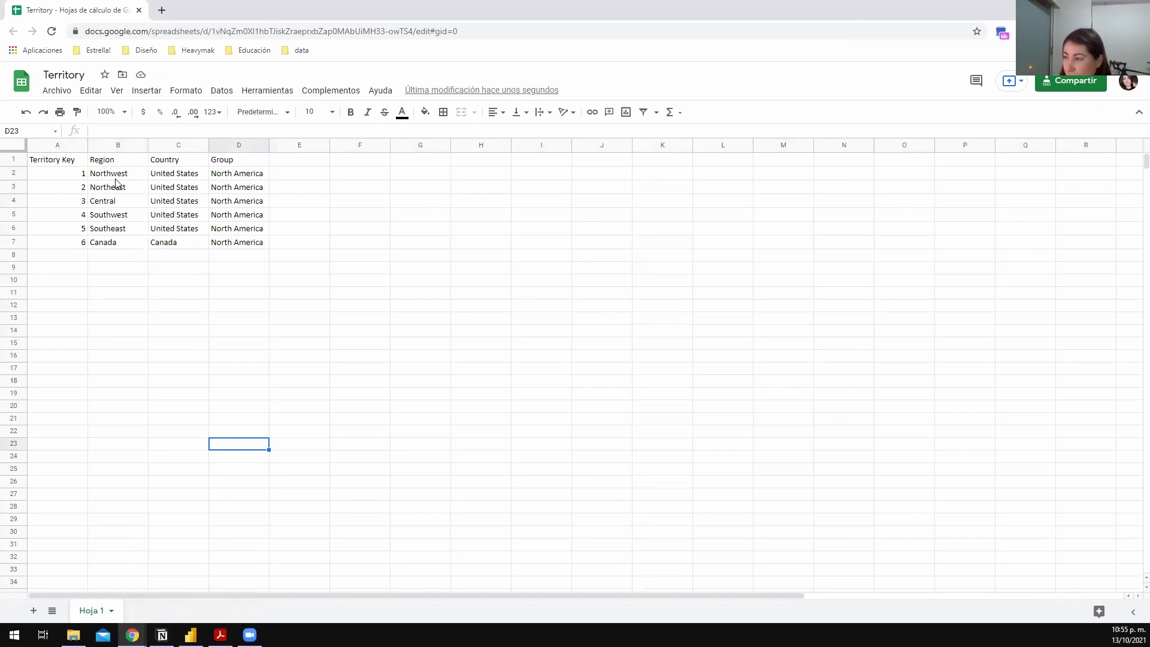
- Delete row 7 for Canada and the Region column from the Territory spreadsheet
right_click(8, 240)
left_click(67, 389)
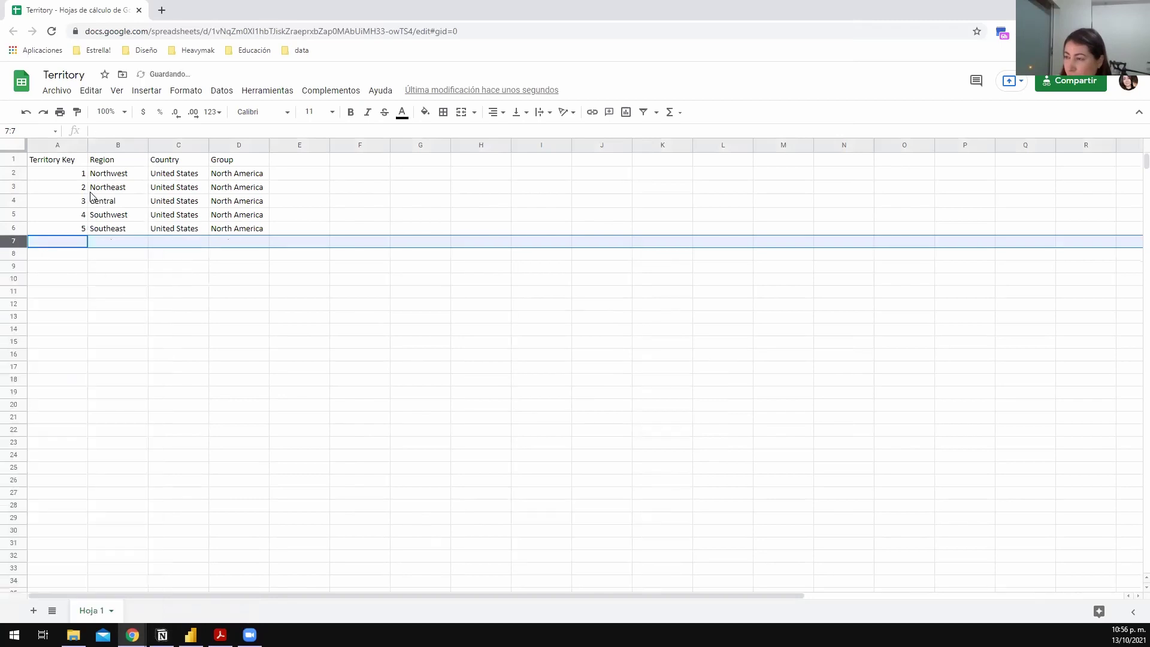
left_click(123, 159)
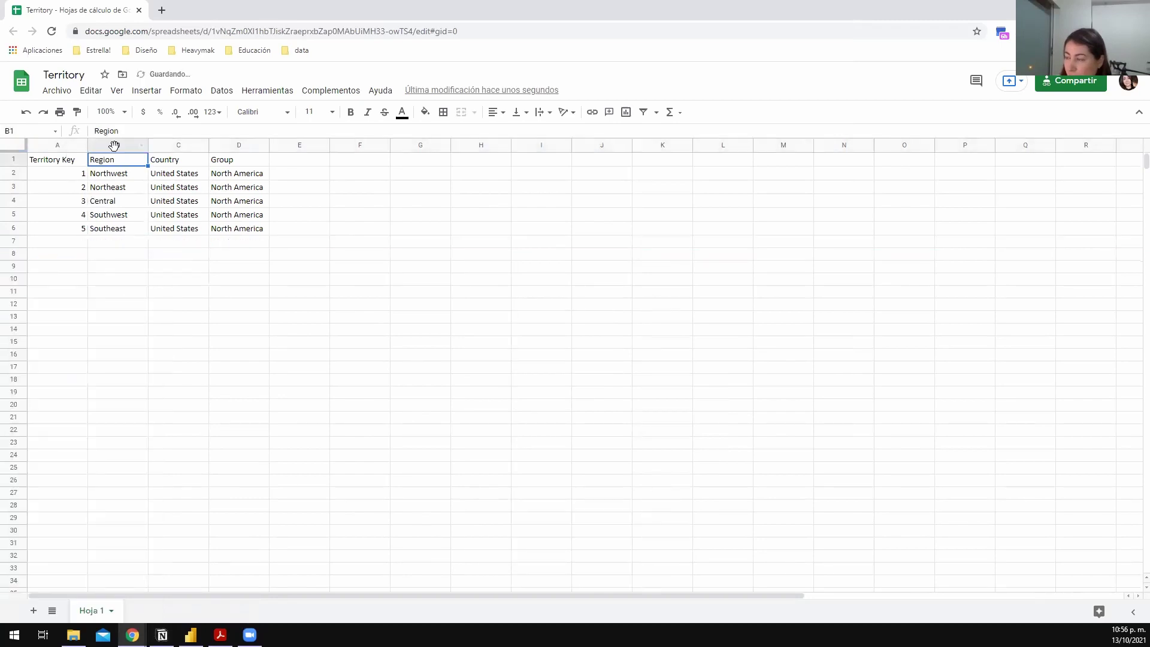
left_click(114, 145)
right_click(115, 147)
left_click(167, 287)
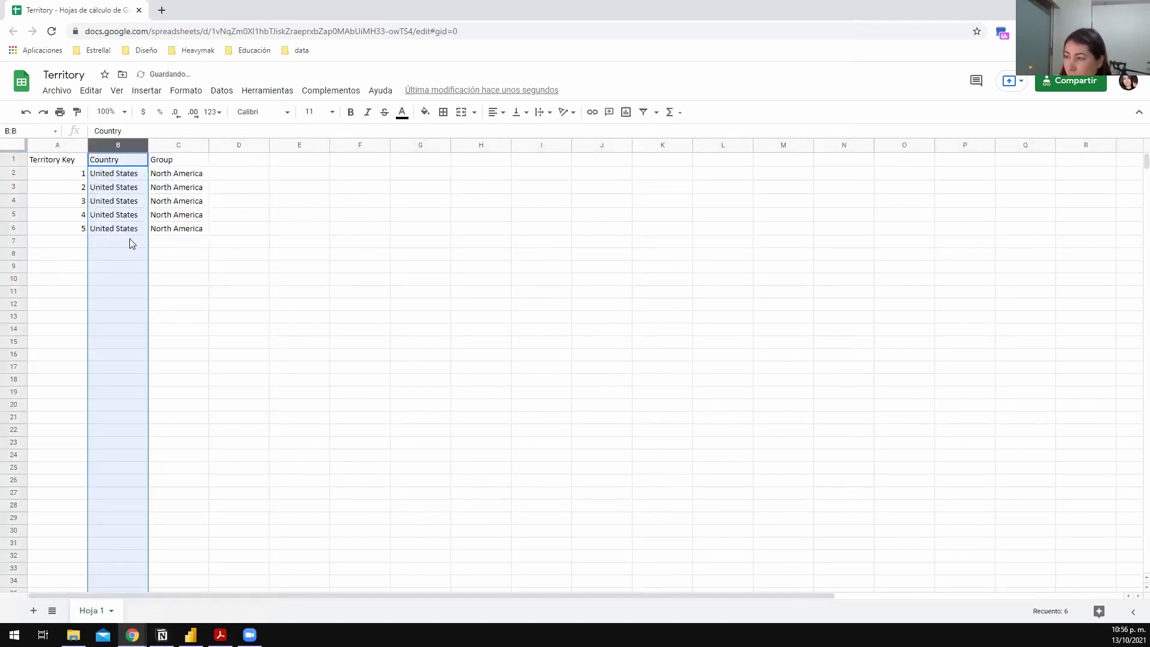
left_click(132, 251)
- Clear the contents of the Group column, leaving only the Territory Key and Country data
left_click_drag(117, 173, 180, 214)
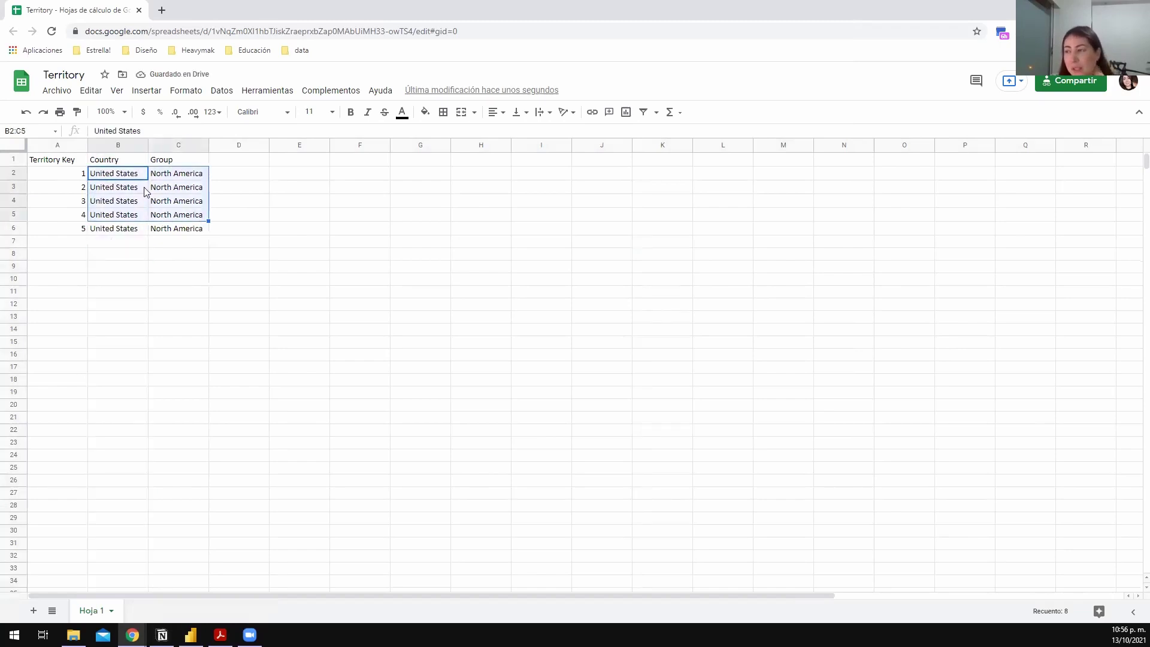
left_click(116, 188)
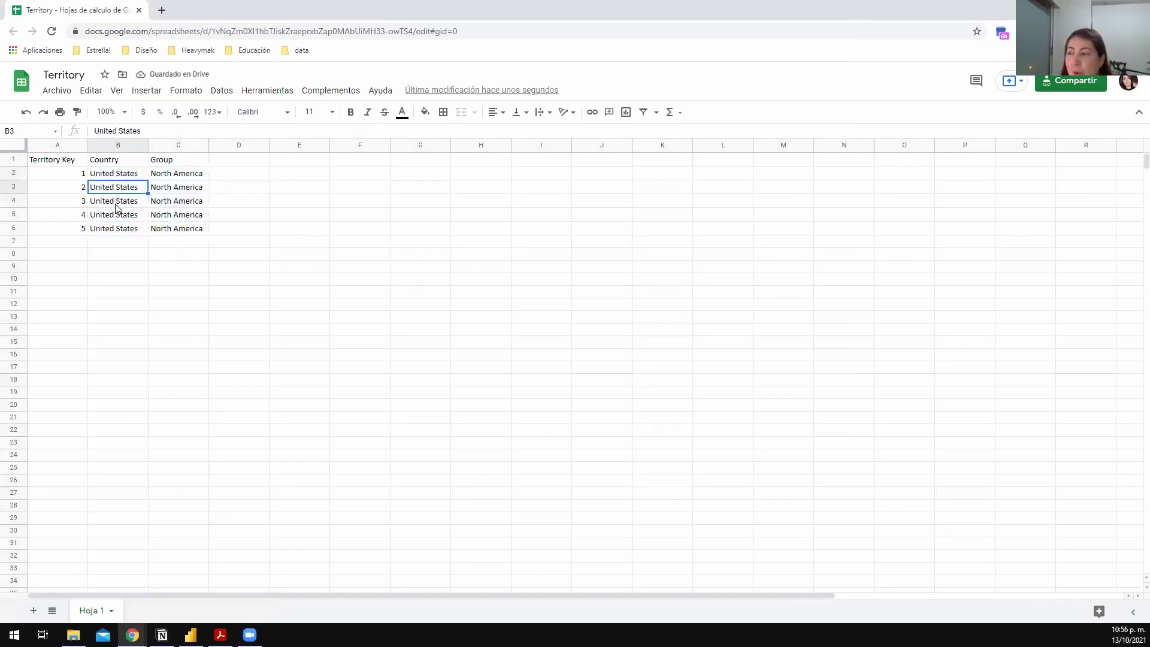
left_click(116, 201)
left_click(116, 228)
left_click(176, 143)
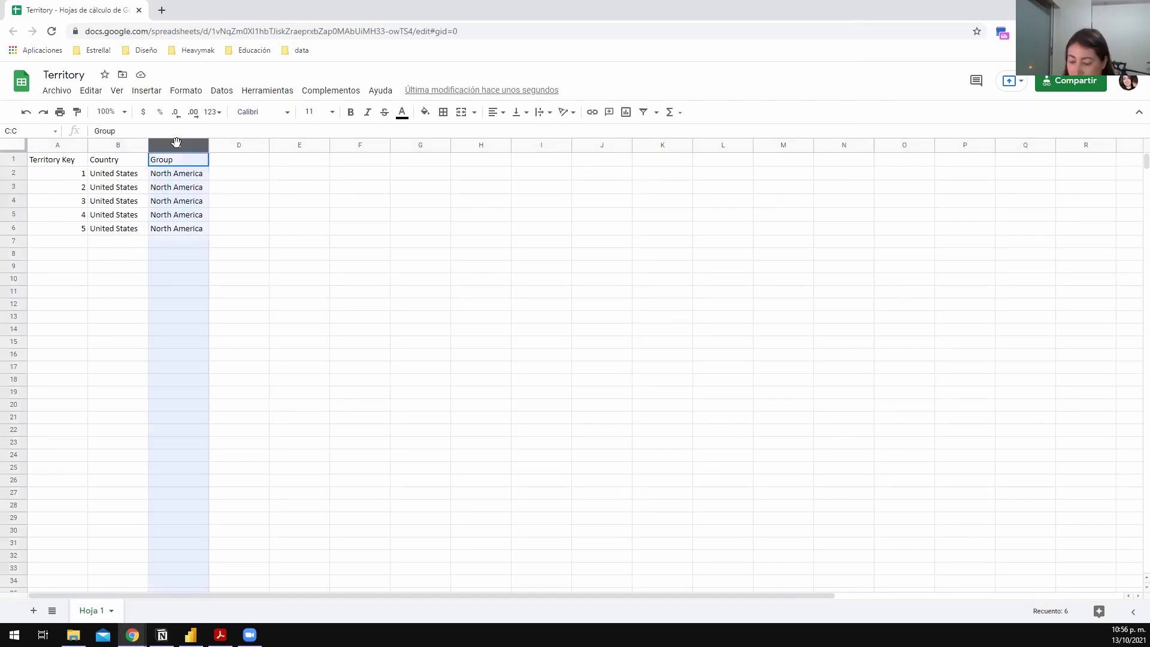
key("Delete")
left_click_drag(155, 160, 154, 175)
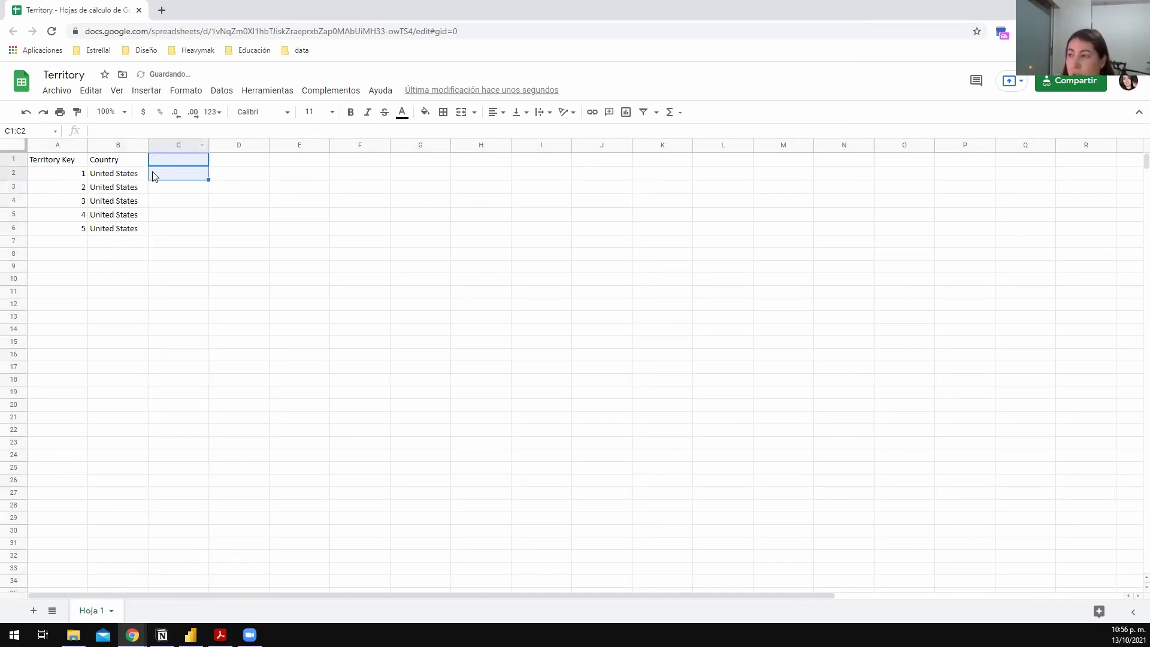
left_click(113, 178)
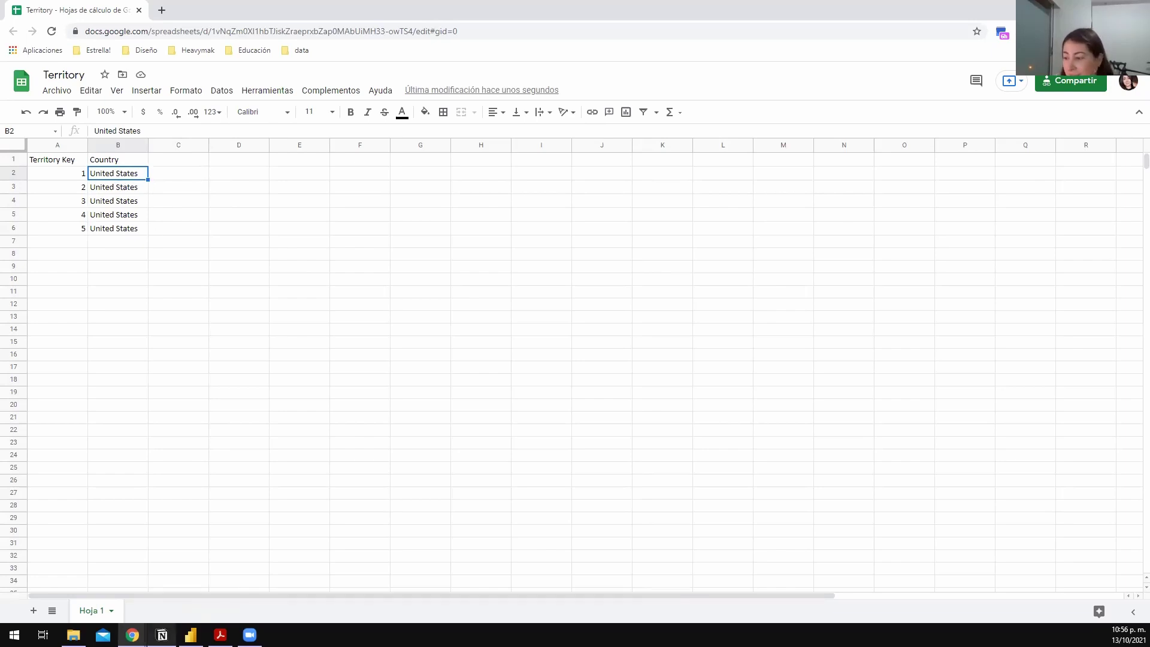
- Switch to Power BI Desktop, preview the published Territory CSV link through the Web source, and cancel the import
left_click(191, 635)
left_click(114, 83)
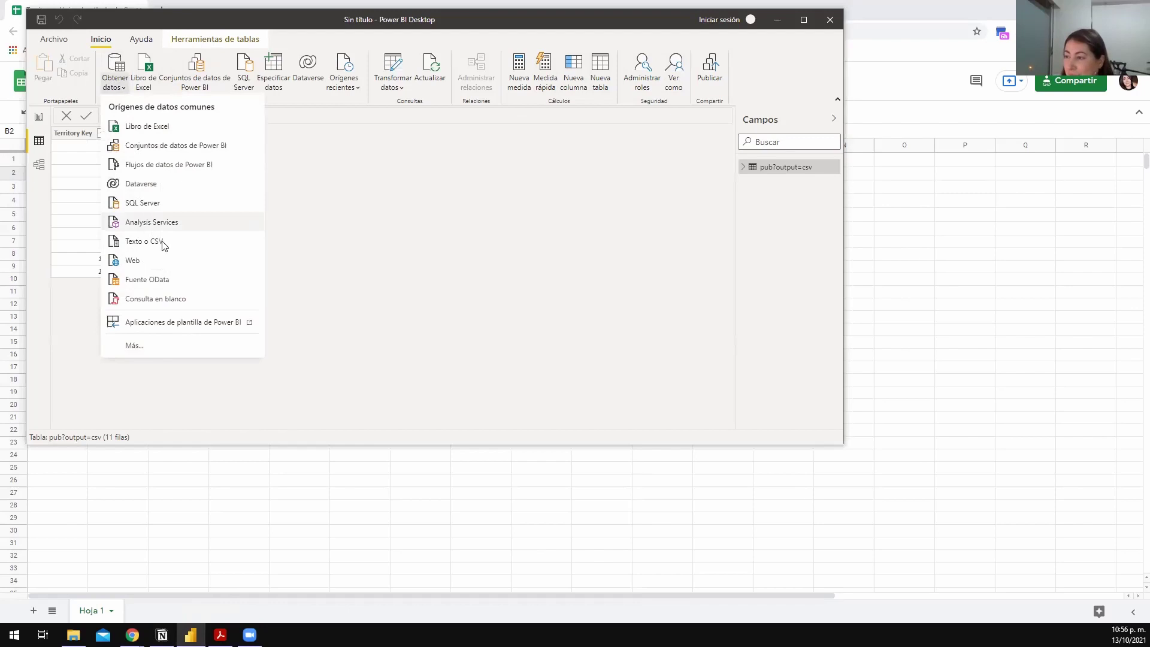
left_click(163, 262)
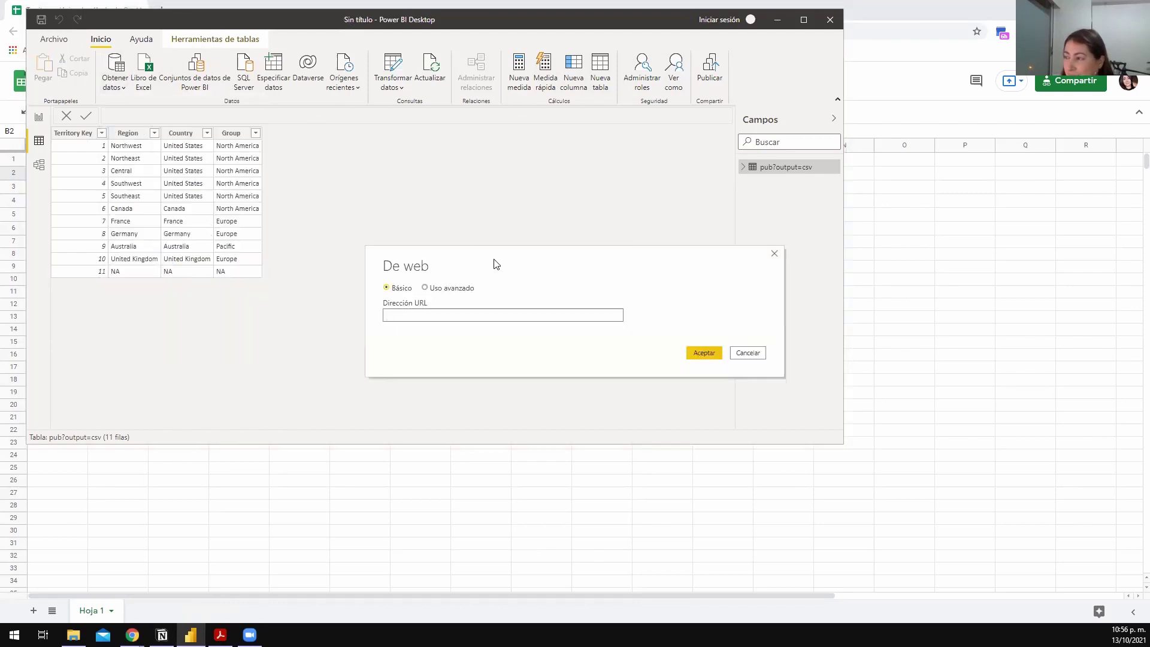
left_click(441, 313)
key("ctrl+v")
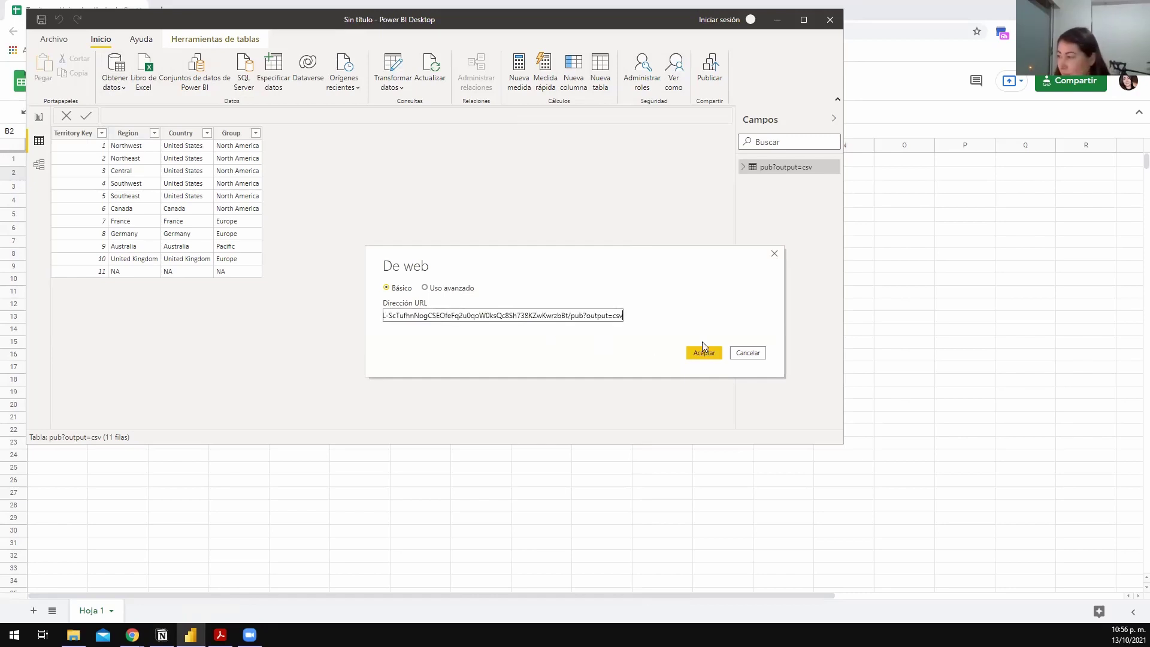
left_click(705, 350)
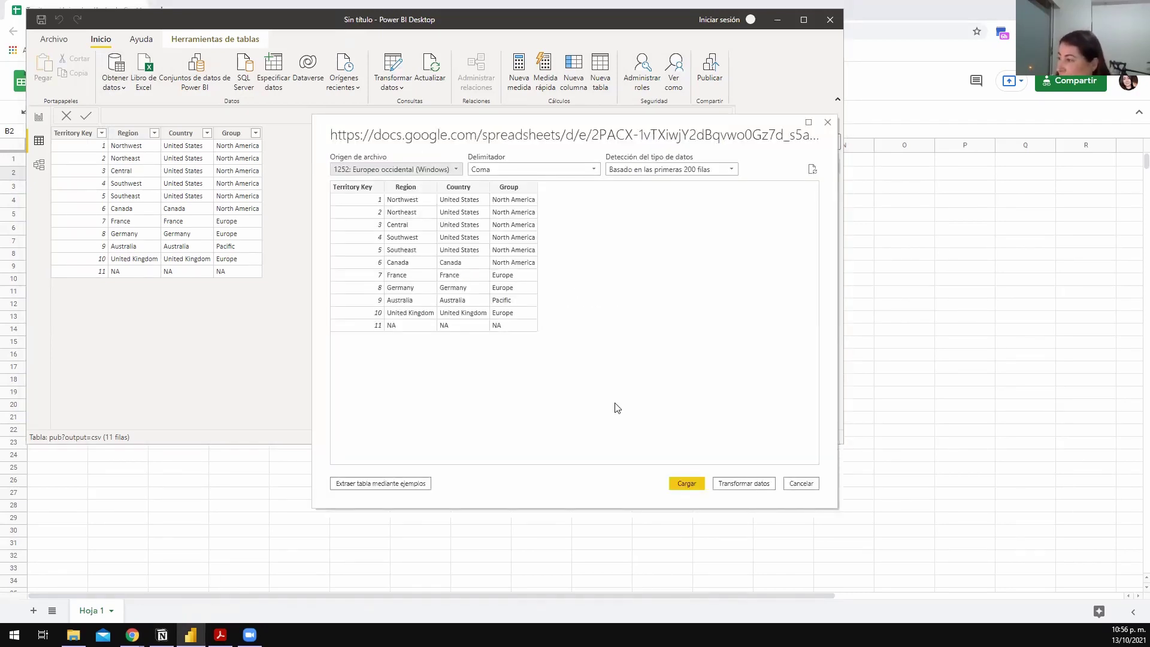
left_click(801, 483)
- Switch to Google Sheets and copy the publish-to-web link for Hoja 1 as comma-separated values (.csv)
left_click(1017, 254)
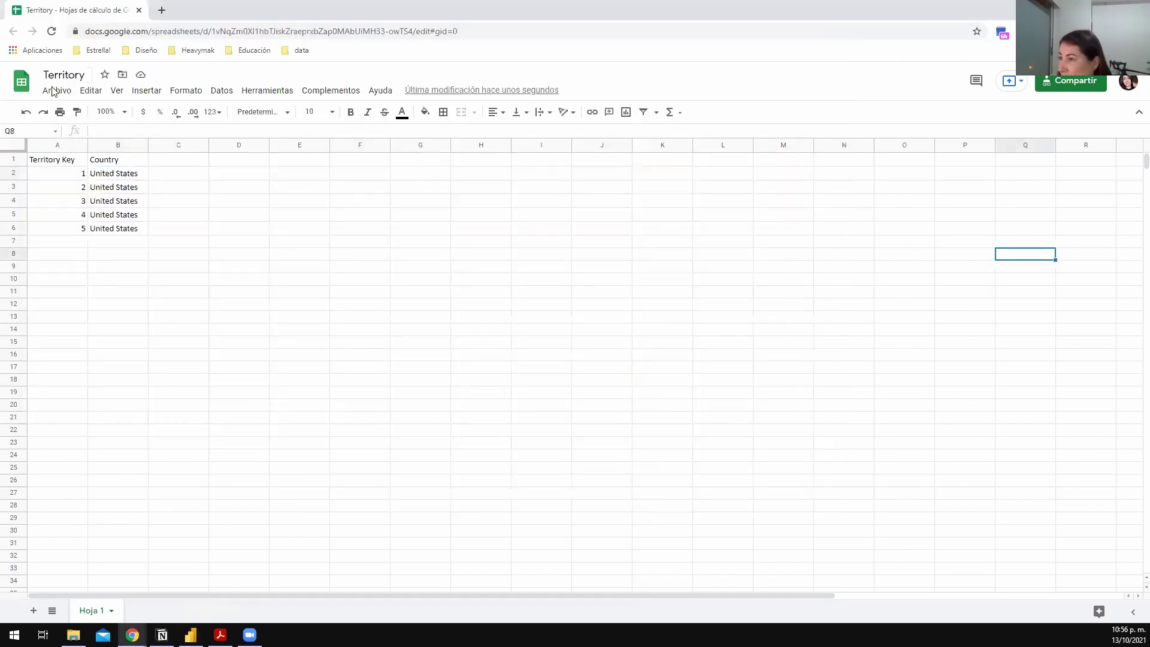
left_click(54, 90)
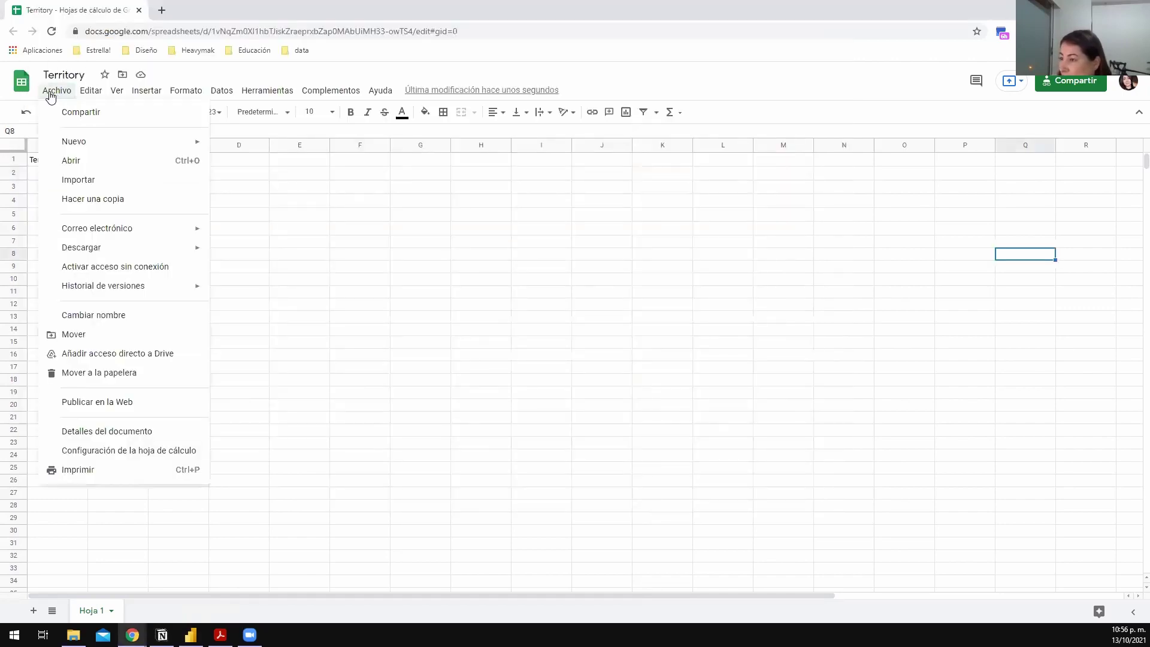
left_click(143, 403)
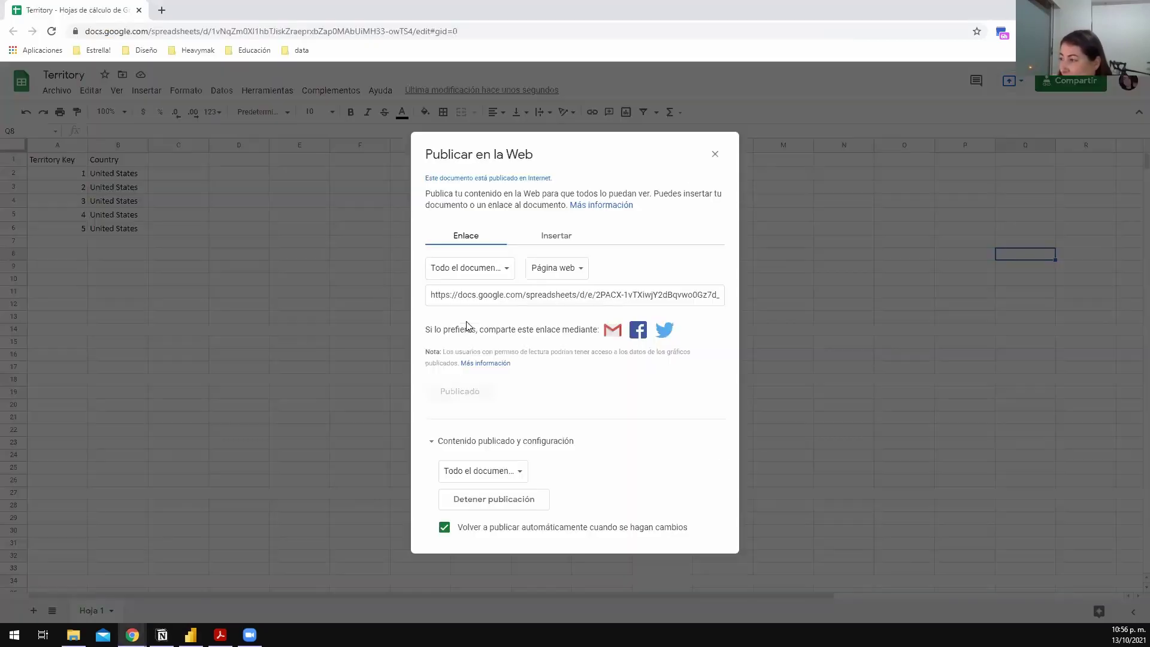
left_click(506, 271)
left_click(505, 299)
left_click(526, 270)
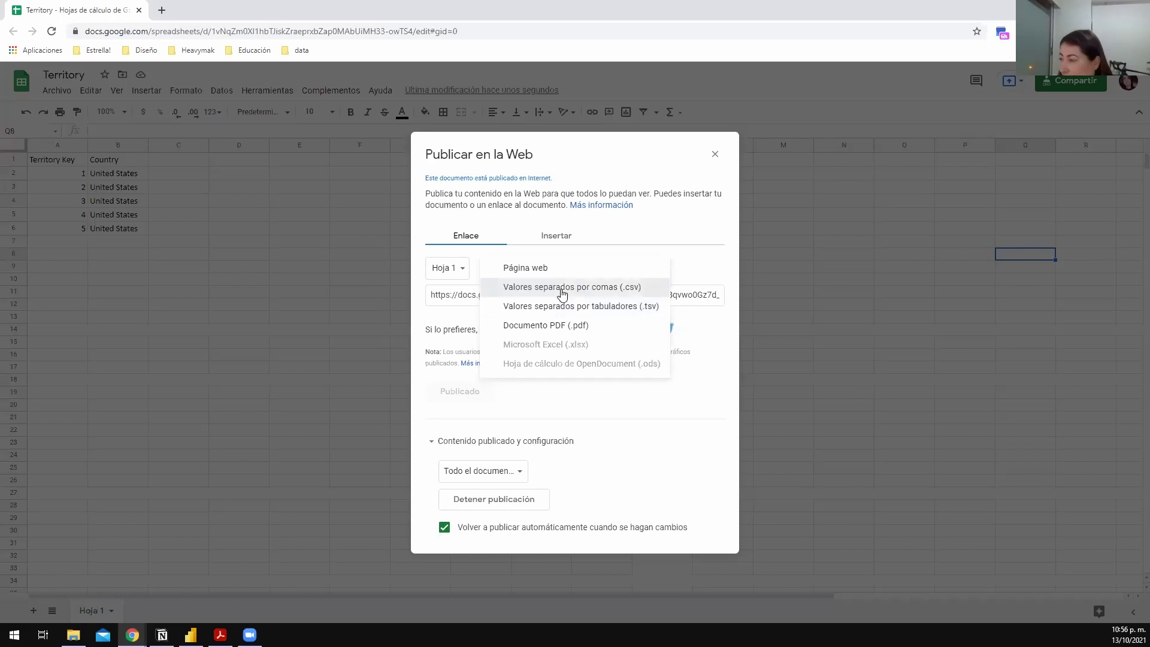
left_click(562, 288)
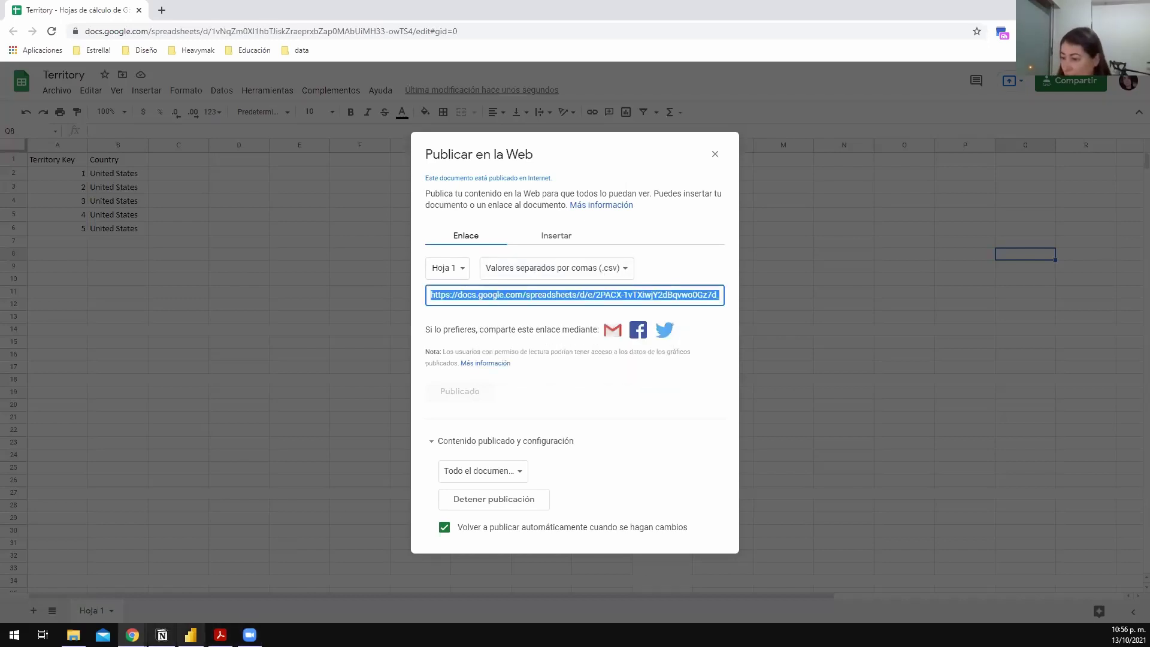
- Switch to Power BI Desktop, find the Web connector, preview the copied Hoja 1 CSV link, and cancel the import
mouse_move(190, 634)
left_click(233, 588)
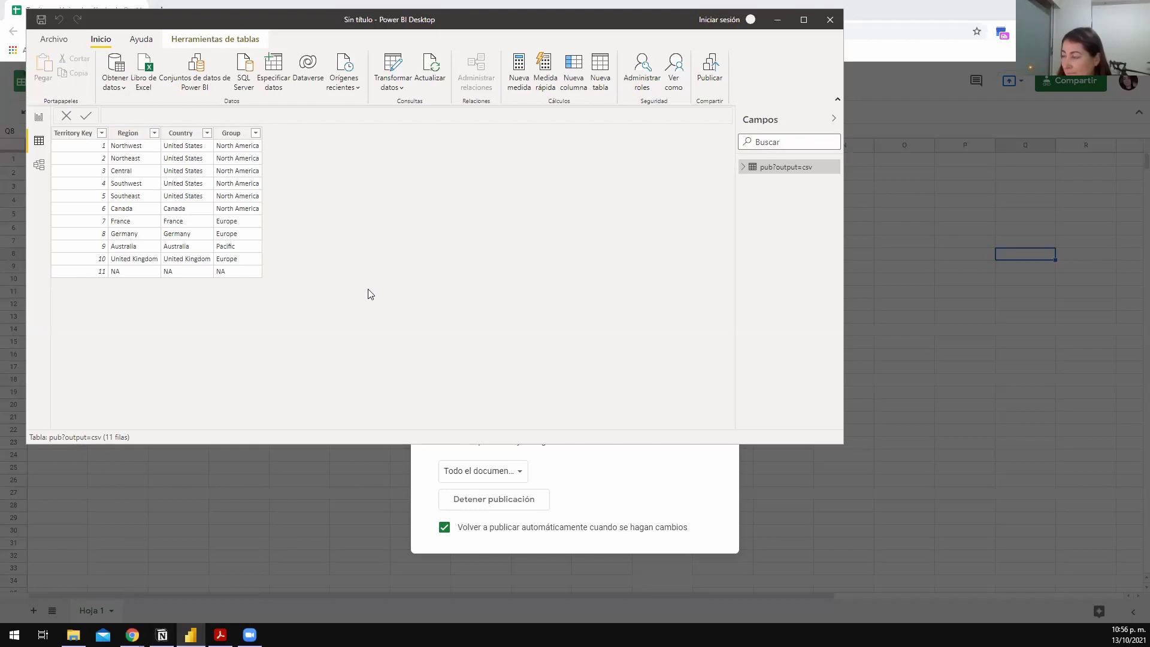
left_click(118, 89)
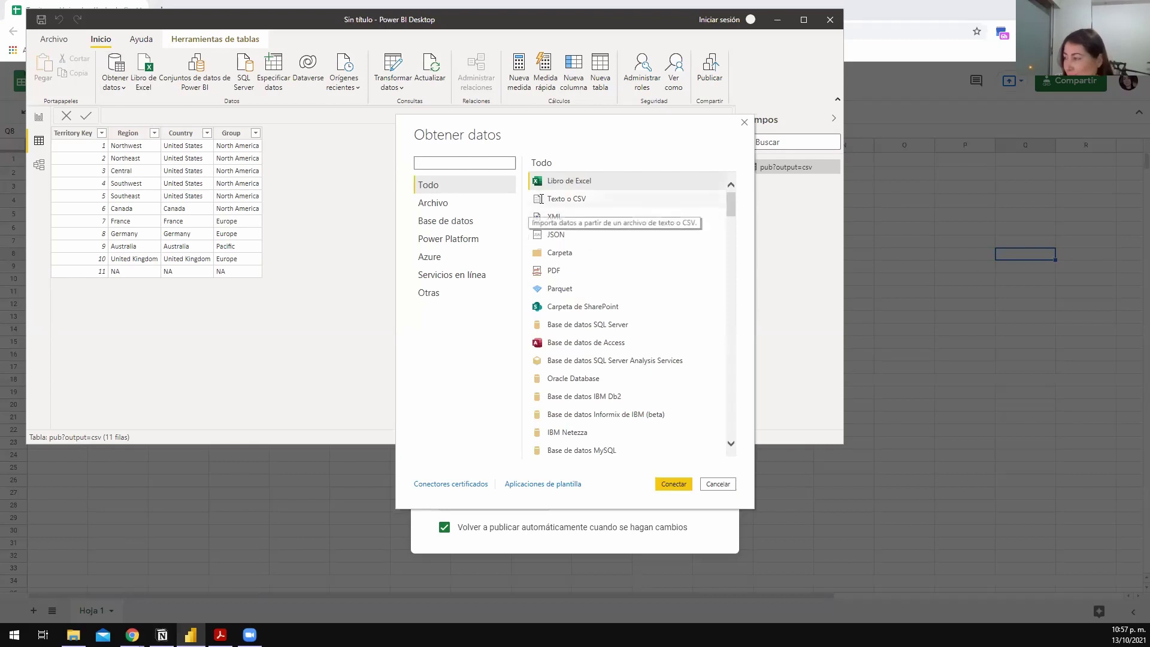
left_click(477, 162)
type("web")
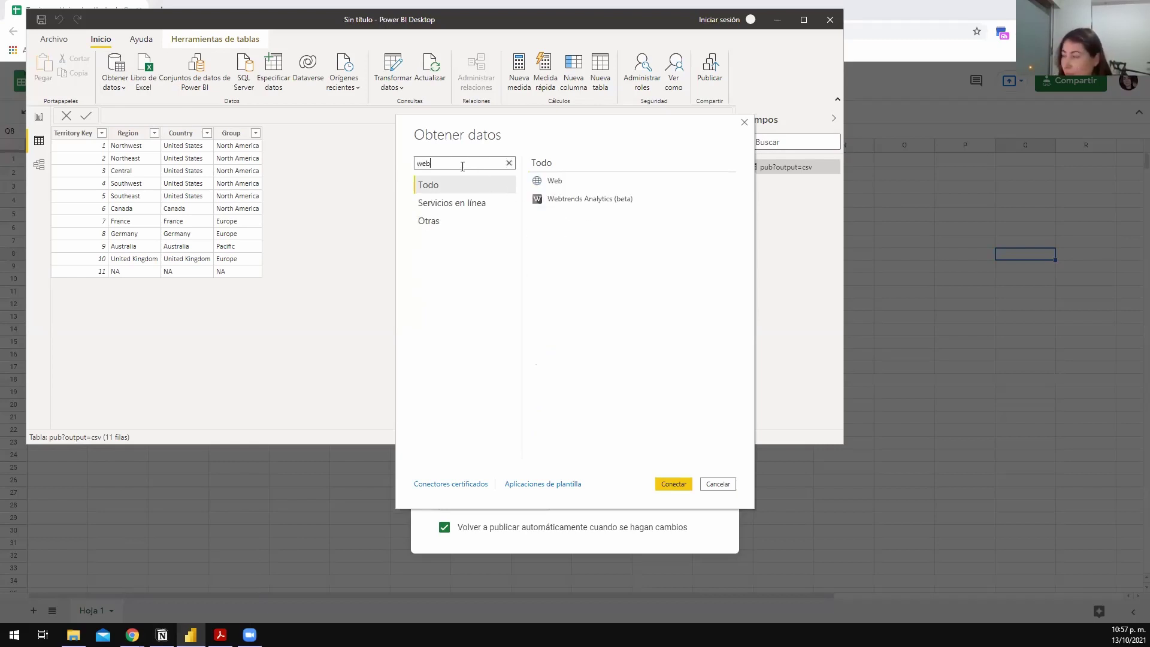
left_click(541, 183)
double_click(541, 183)
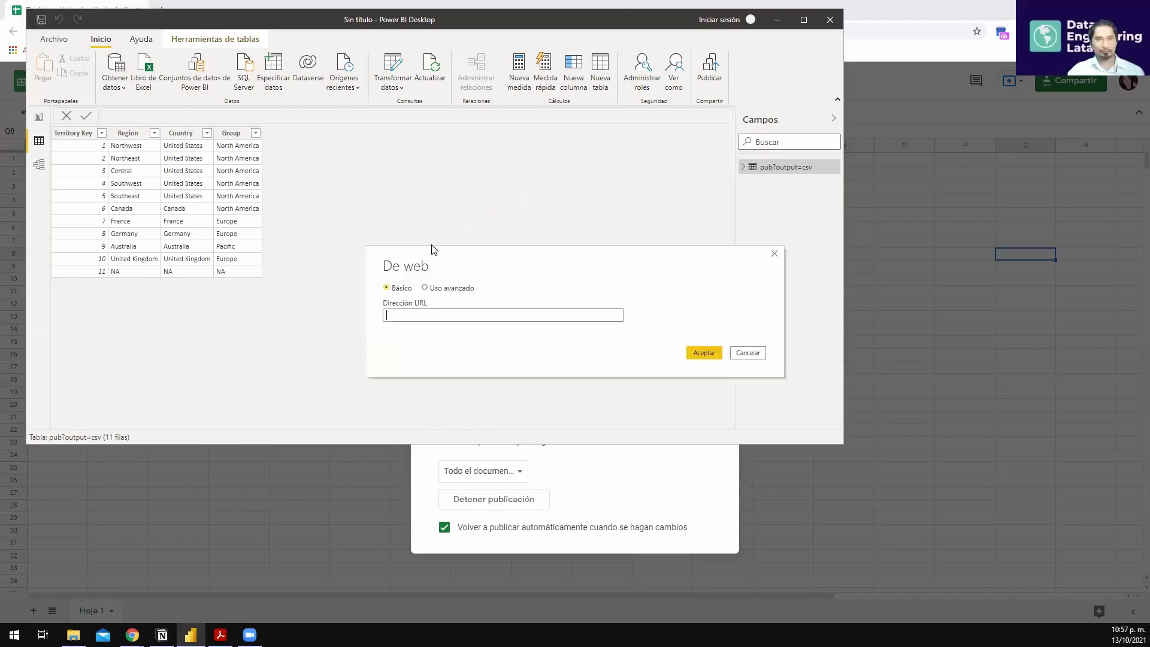
left_click(419, 315)
key("ctrl+v")
left_click(701, 351)
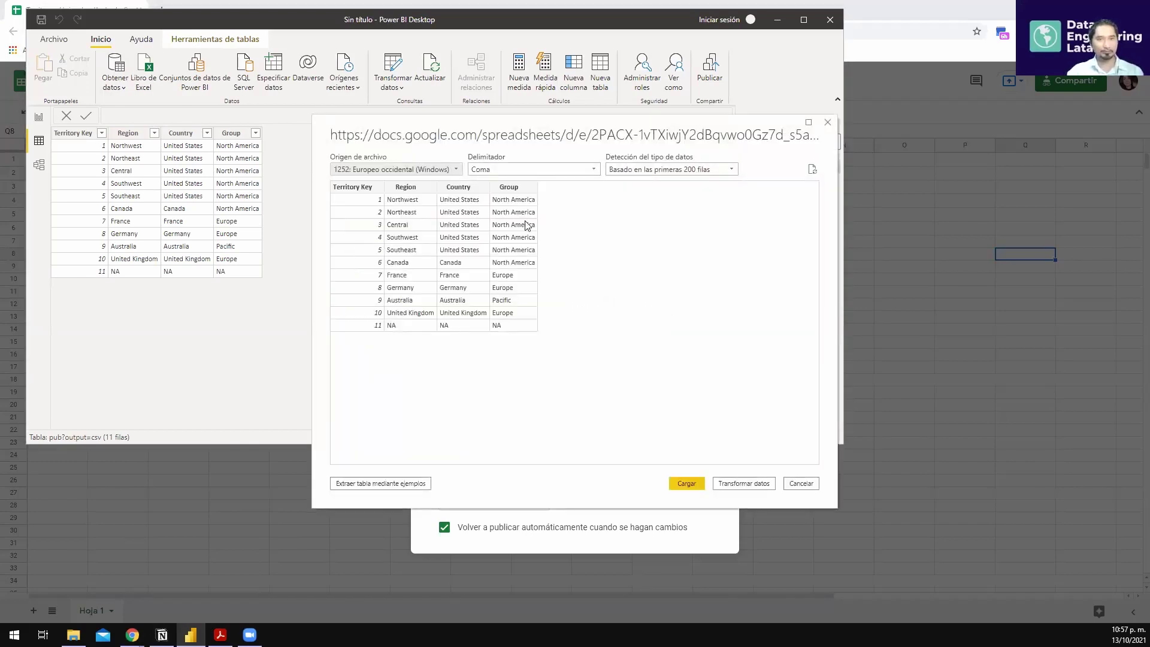
left_click(800, 483)
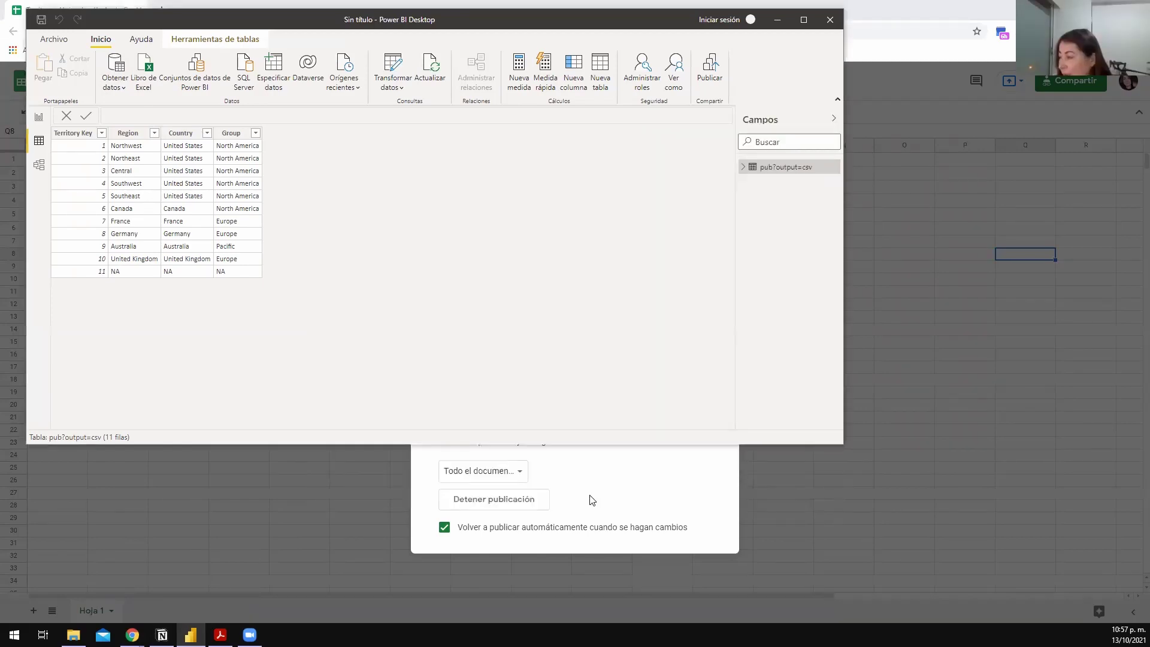
- Check the Territory sheet in Google Sheets, and preview its Hoja 1 CSV link in Power BI Desktop without data type detection
left_click(564, 493)
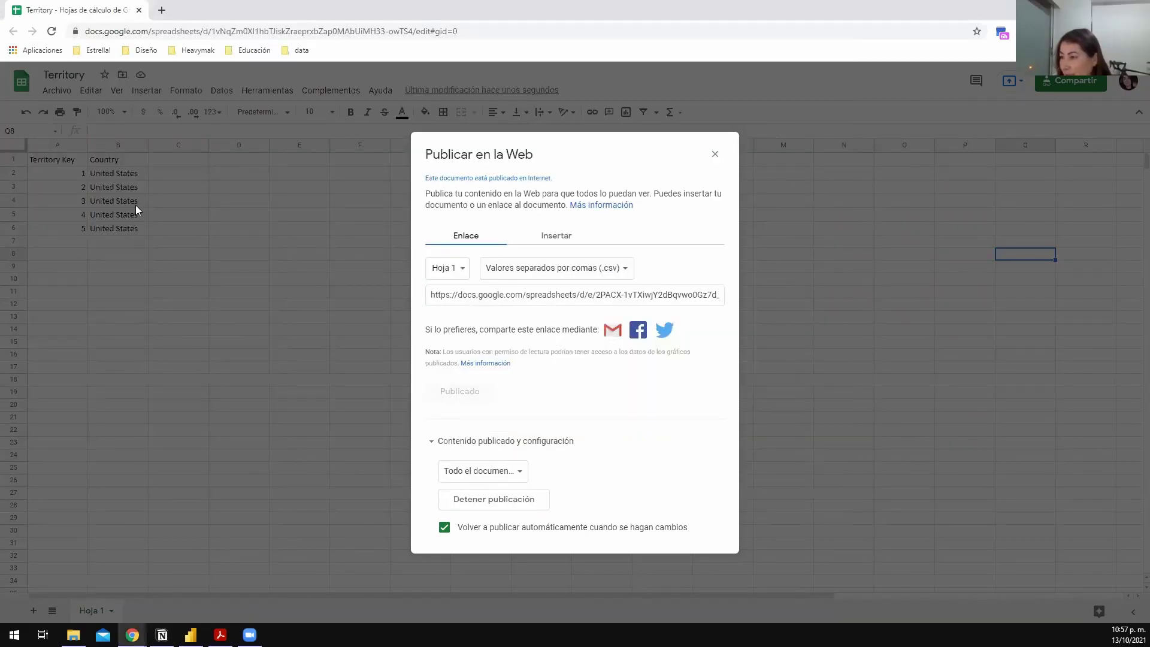
left_click(191, 635)
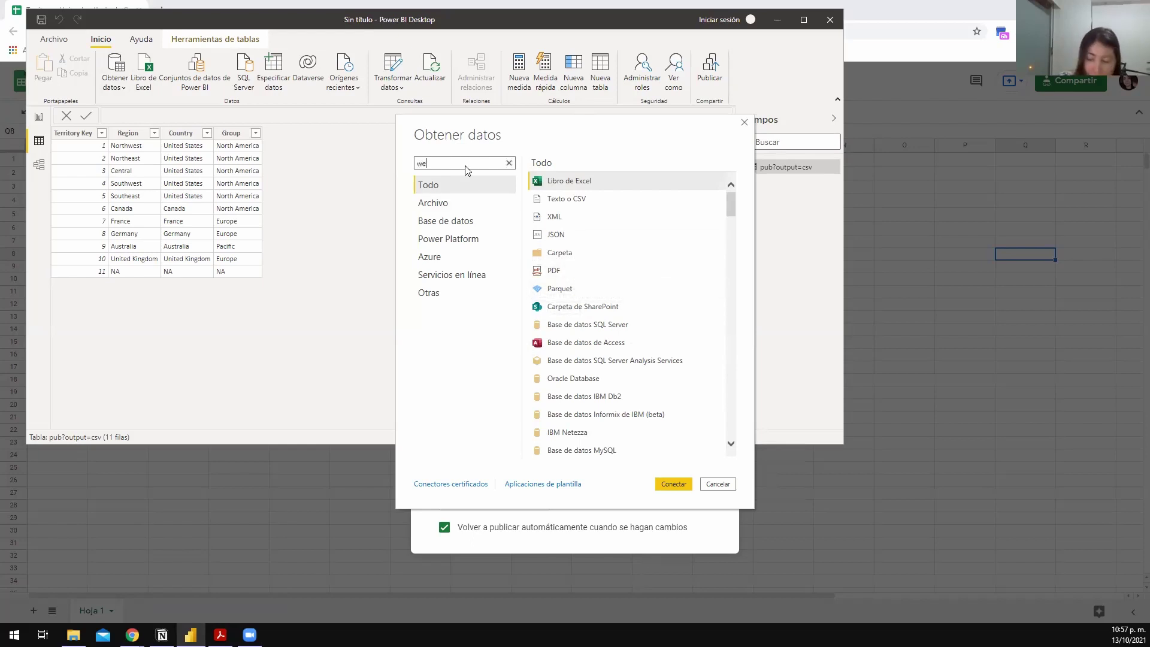
type("b")
double_click(544, 181)
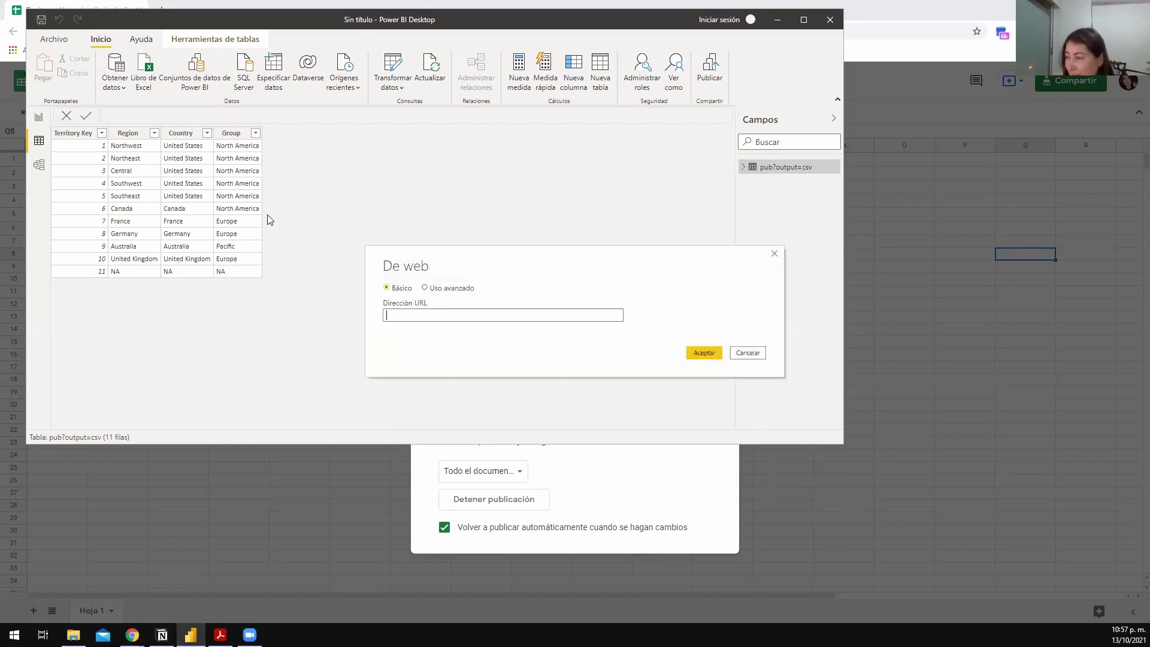
key("ctrl+v")
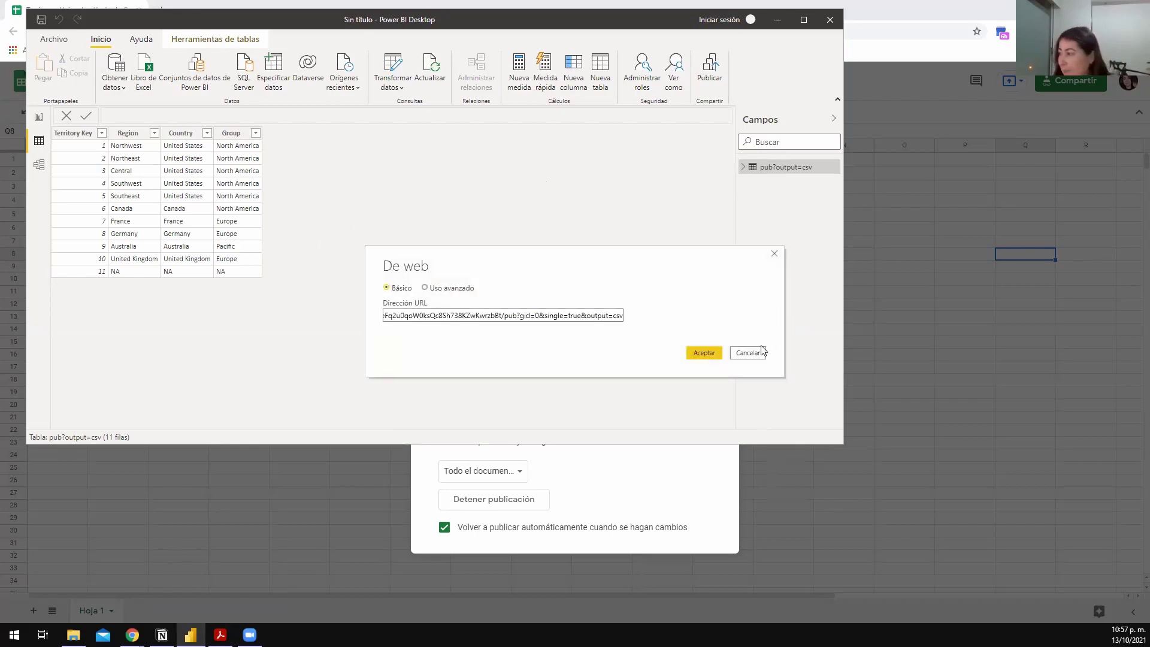
left_click(704, 352)
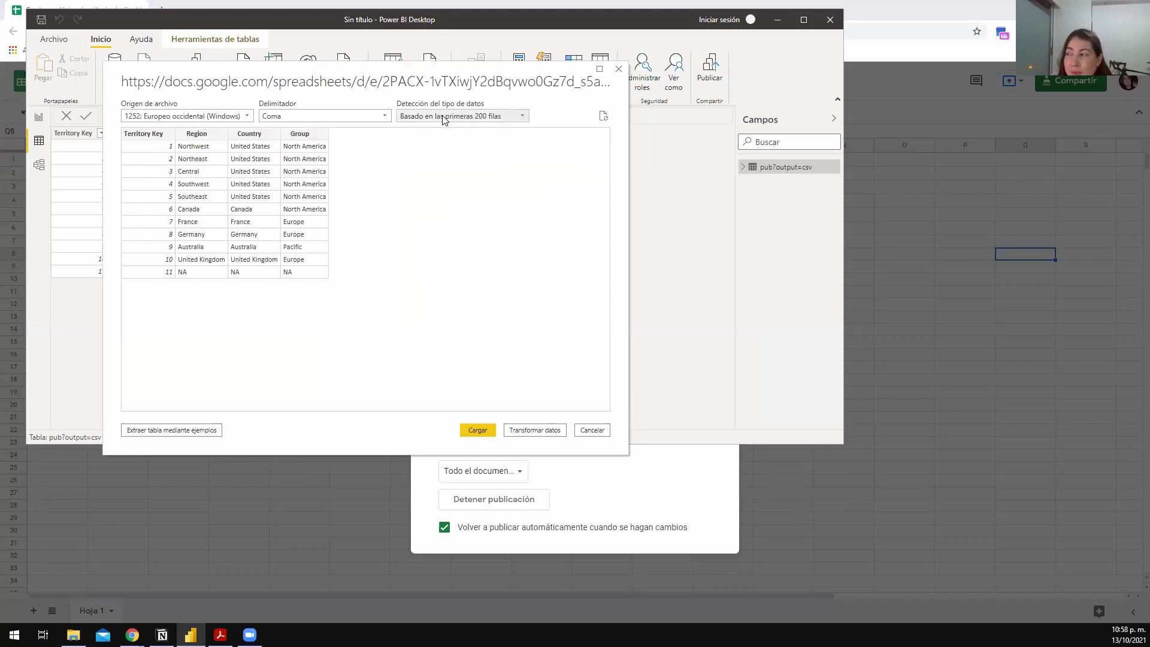
left_click(444, 117)
left_click(465, 152)
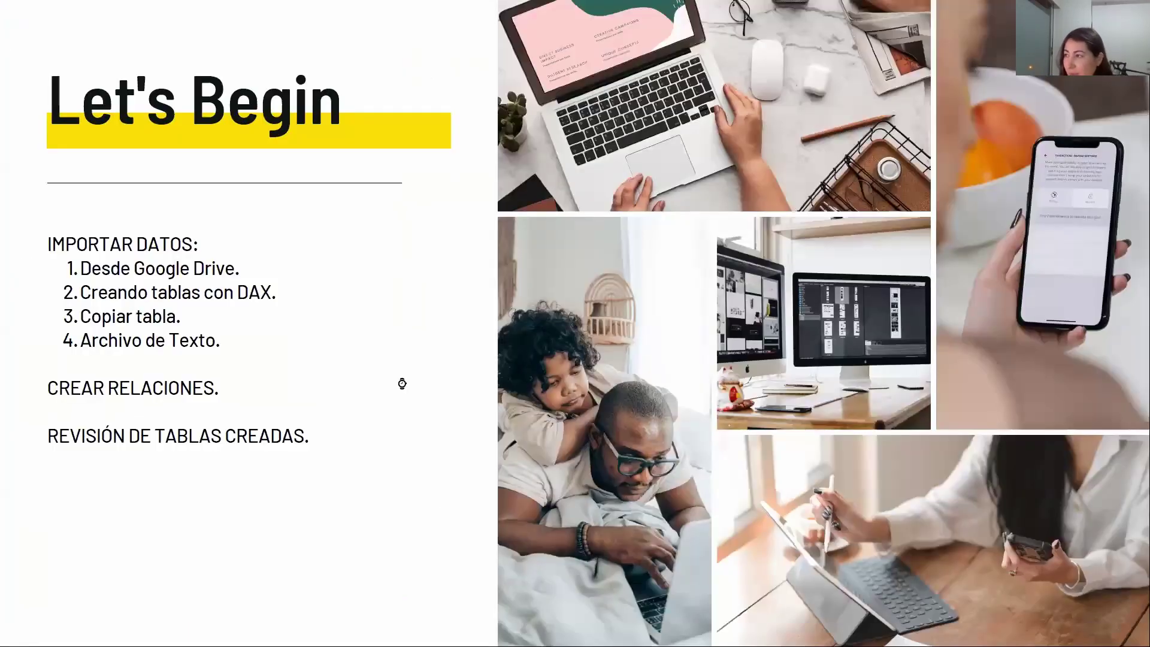
- Go back through the Power BI presentation to the second page of data types in Power BI, and exit full screen
key("Right")
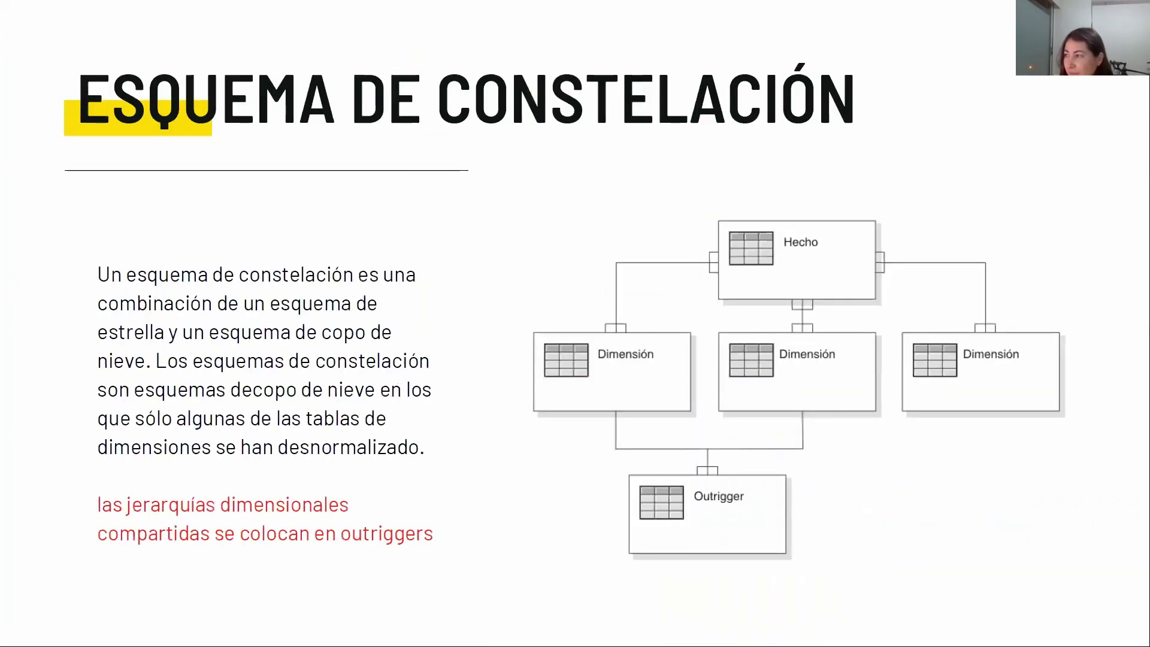
key("Left")
key("Left")
key("Left")
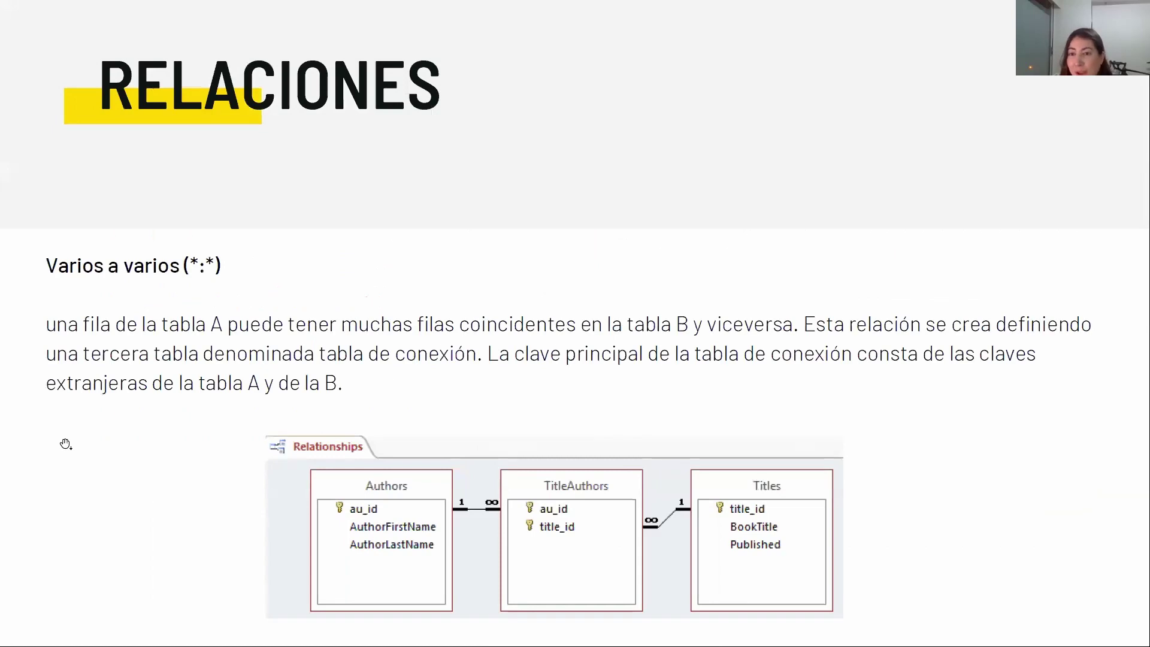
key("Left")
key("Left")
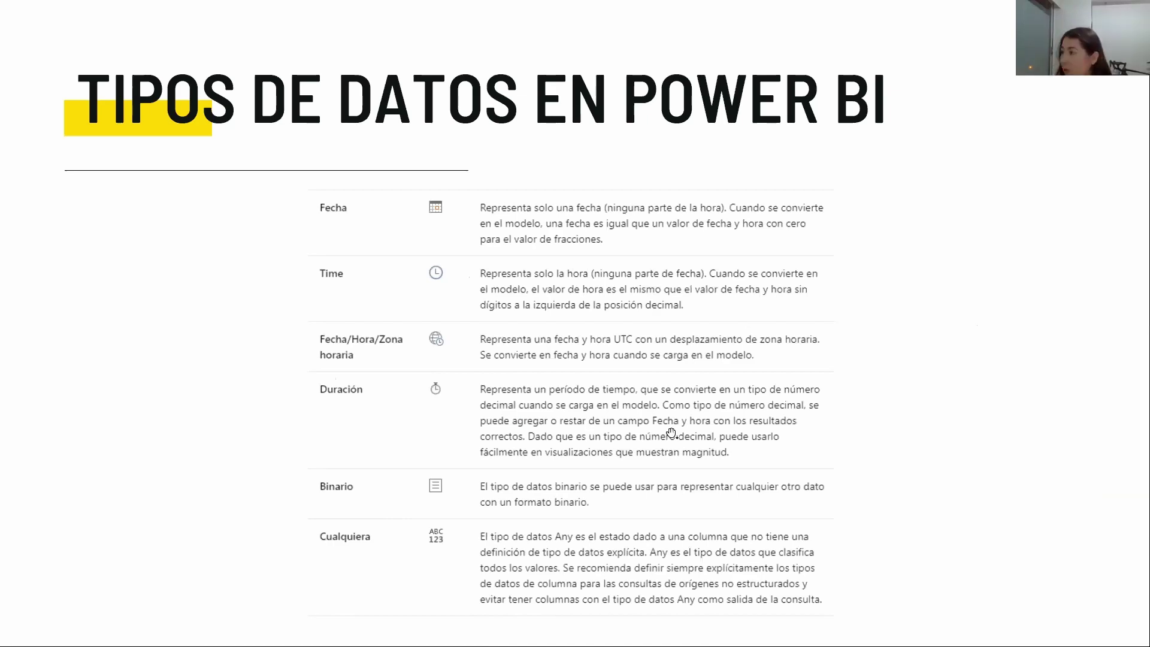
key("Escape")
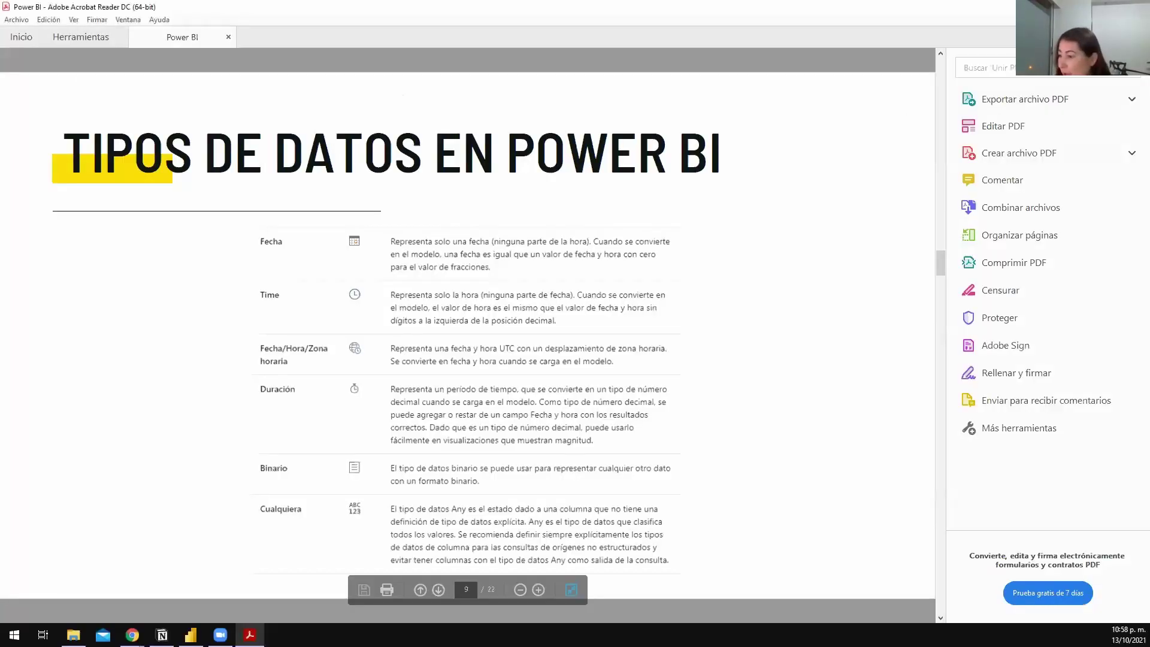
- Switch to Power BI Desktop, preview the CSV link with data type detection based on the first 200 rows, and cancel the import
left_click(191, 635)
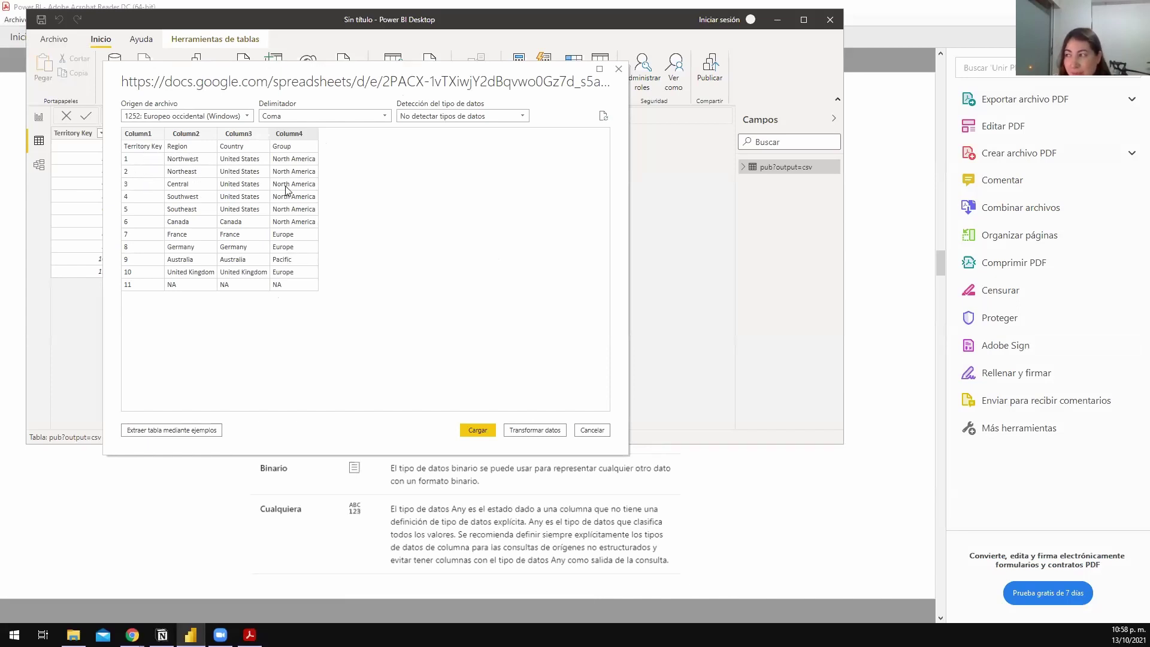
left_click(502, 116)
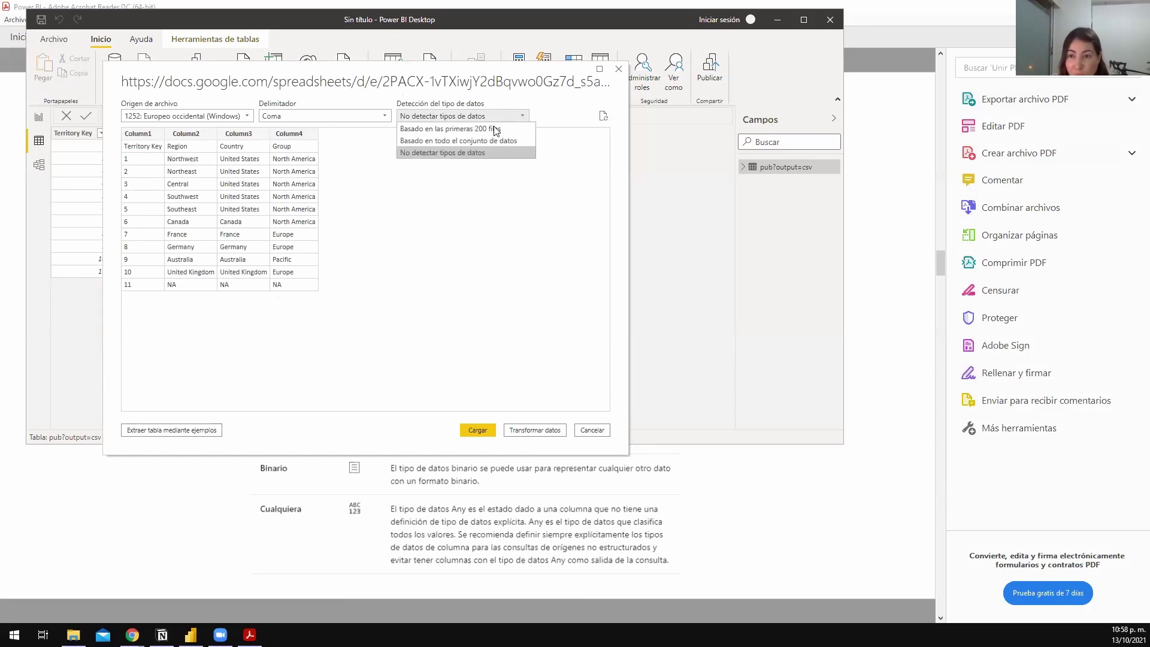
left_click(492, 129)
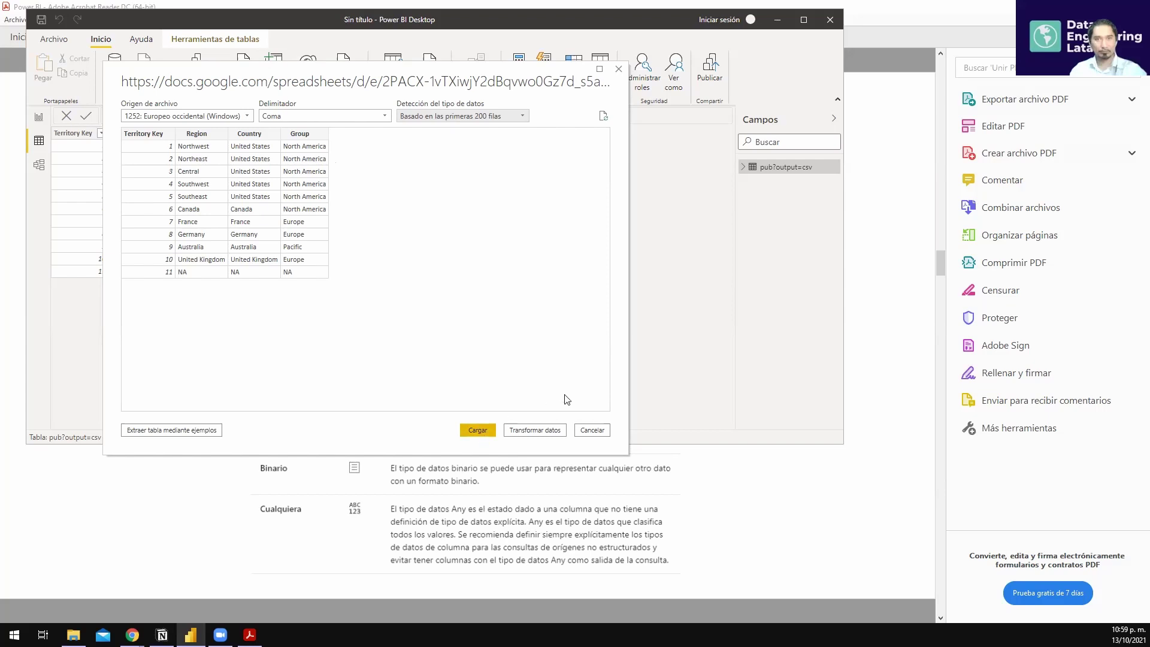
left_click(590, 430)
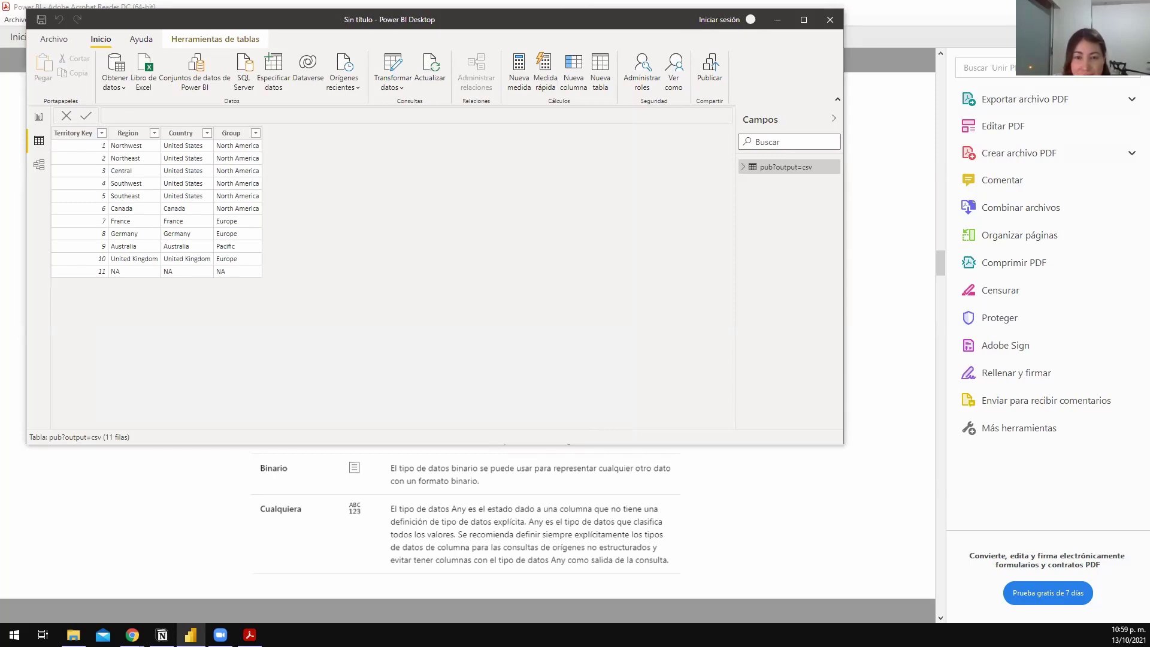
- Switch to the Territory sheet in Google Sheets and close the publish-to-web settings
left_click(136, 479)
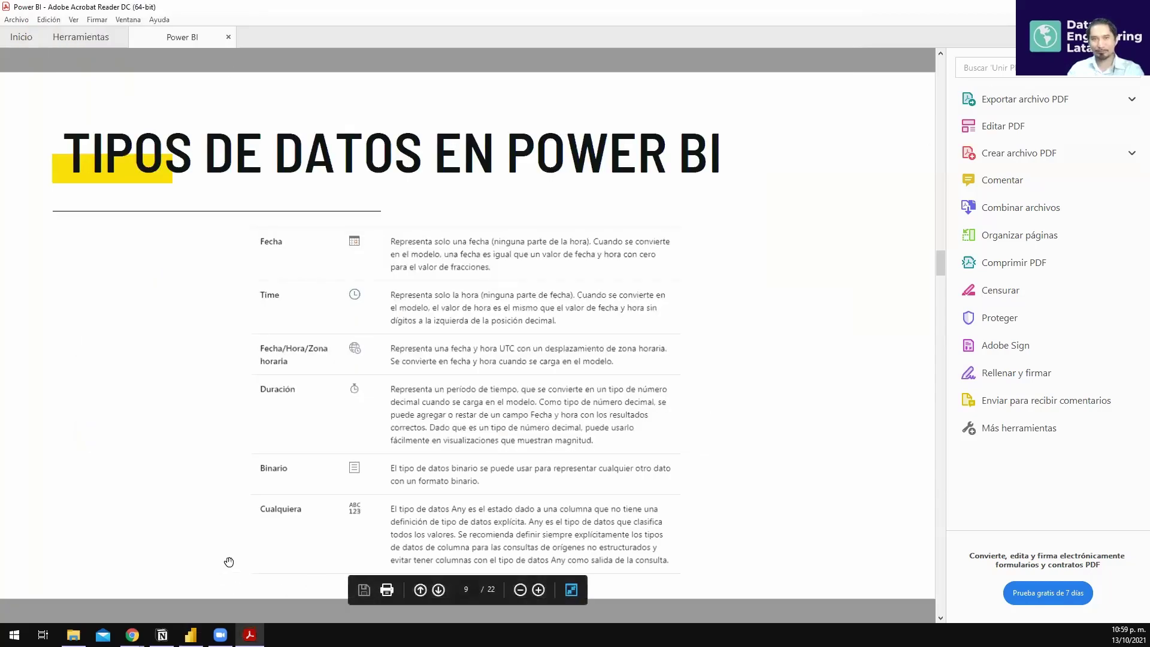
mouse_move(132, 634)
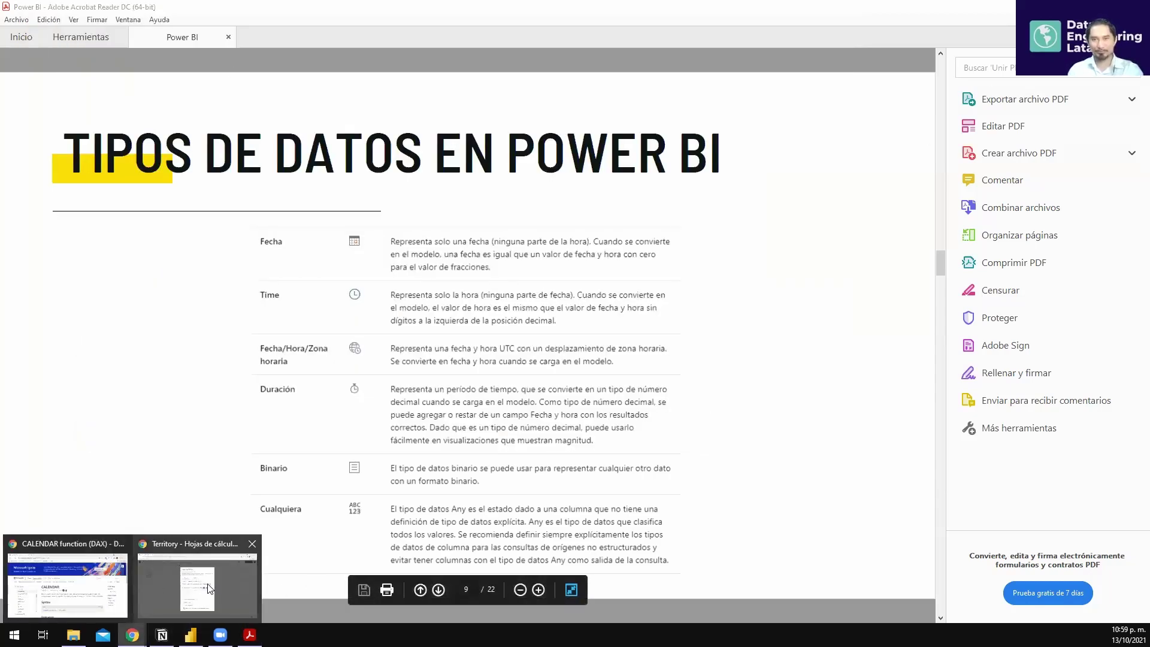
left_click(216, 562)
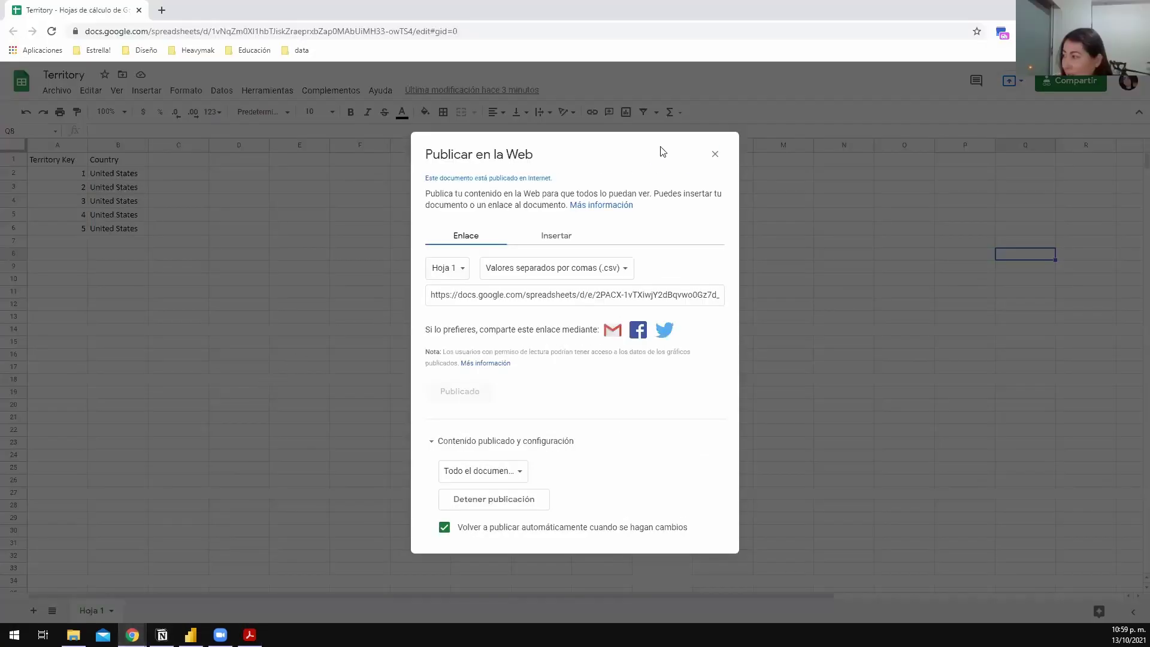
left_click(714, 154)
- Switch to Power BI Desktop and connect to dimProductSubCategory.pdf from the Descargas folder with the PDF connector
left_click(191, 634)
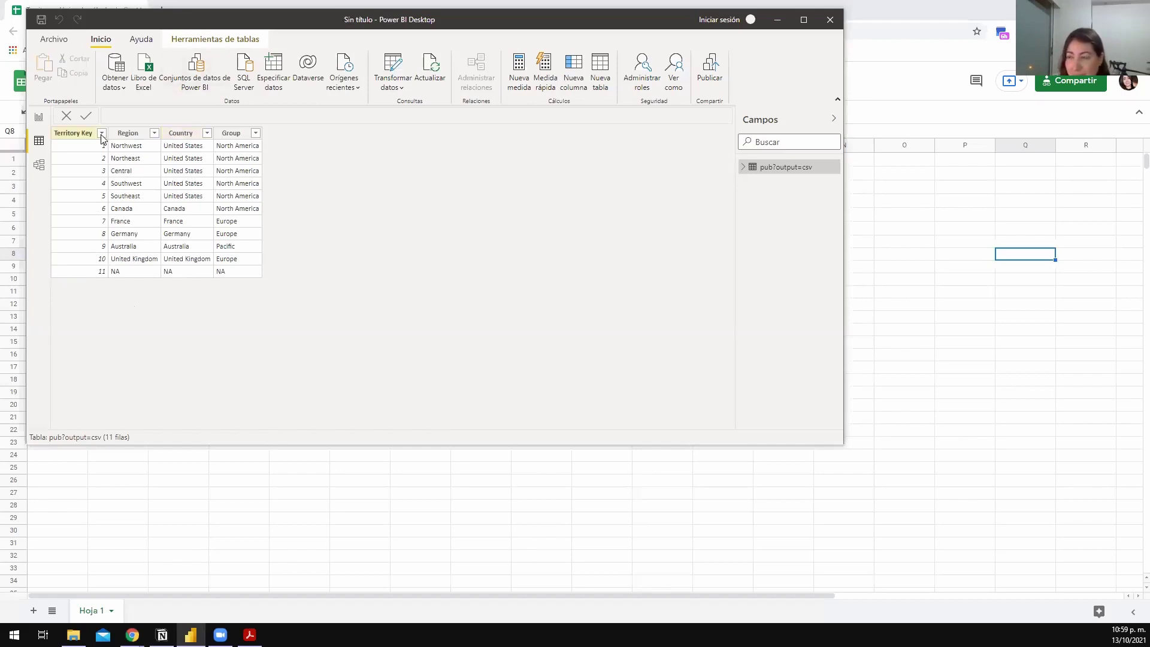
left_click(117, 88)
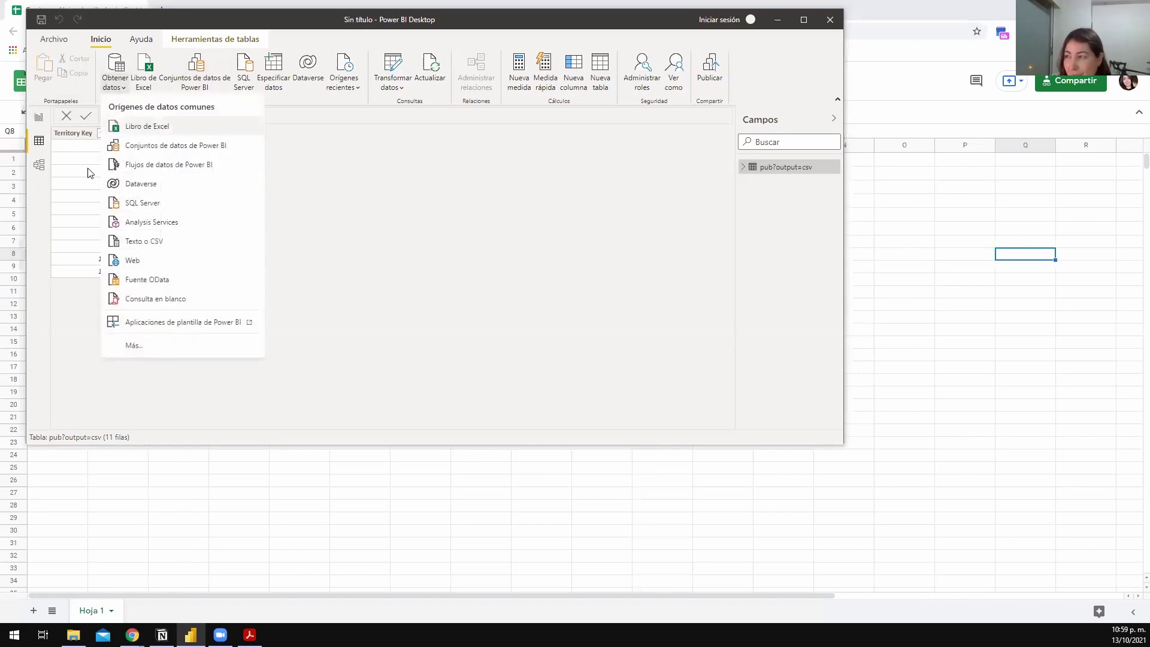
left_click(129, 345)
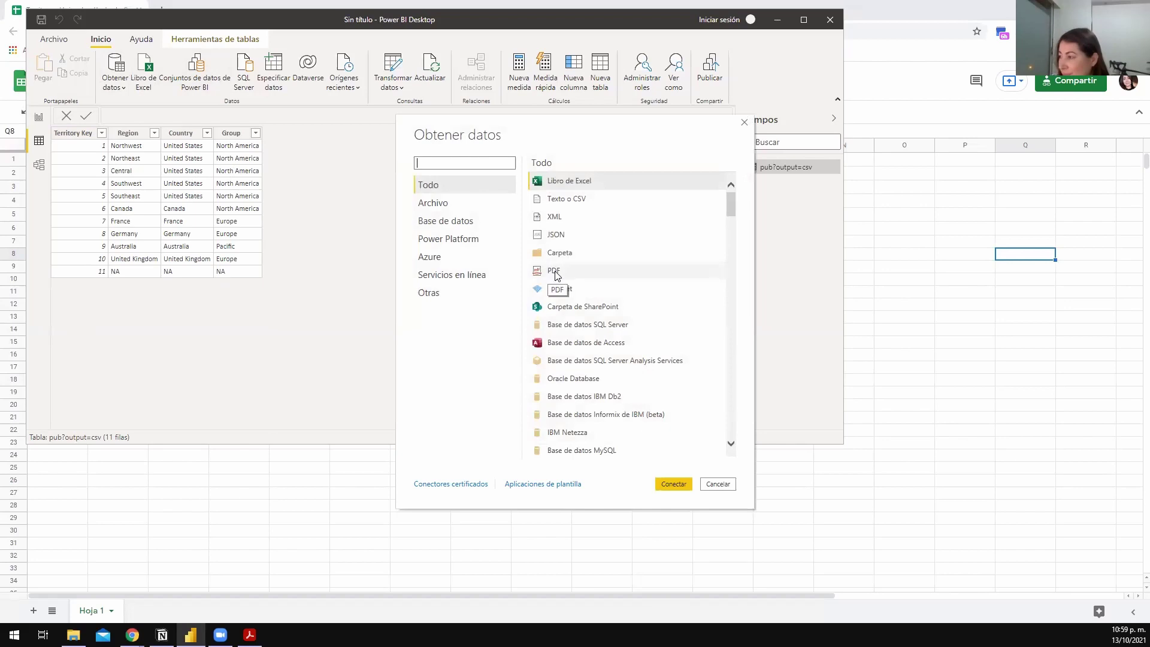
left_click(553, 272)
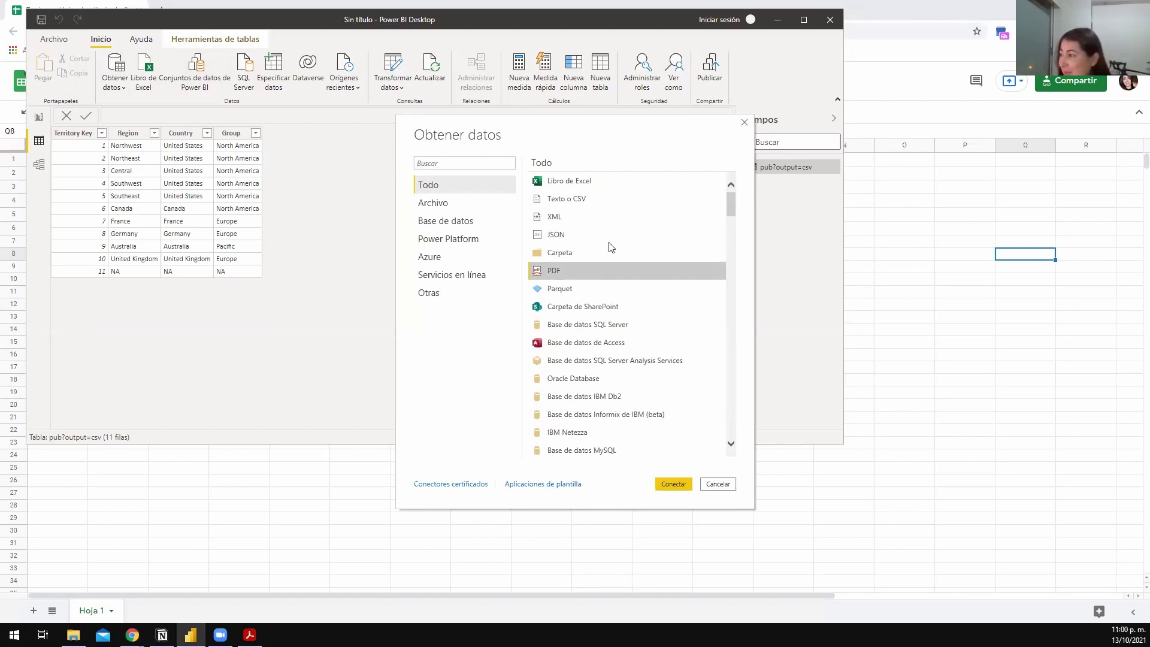
double_click(559, 272)
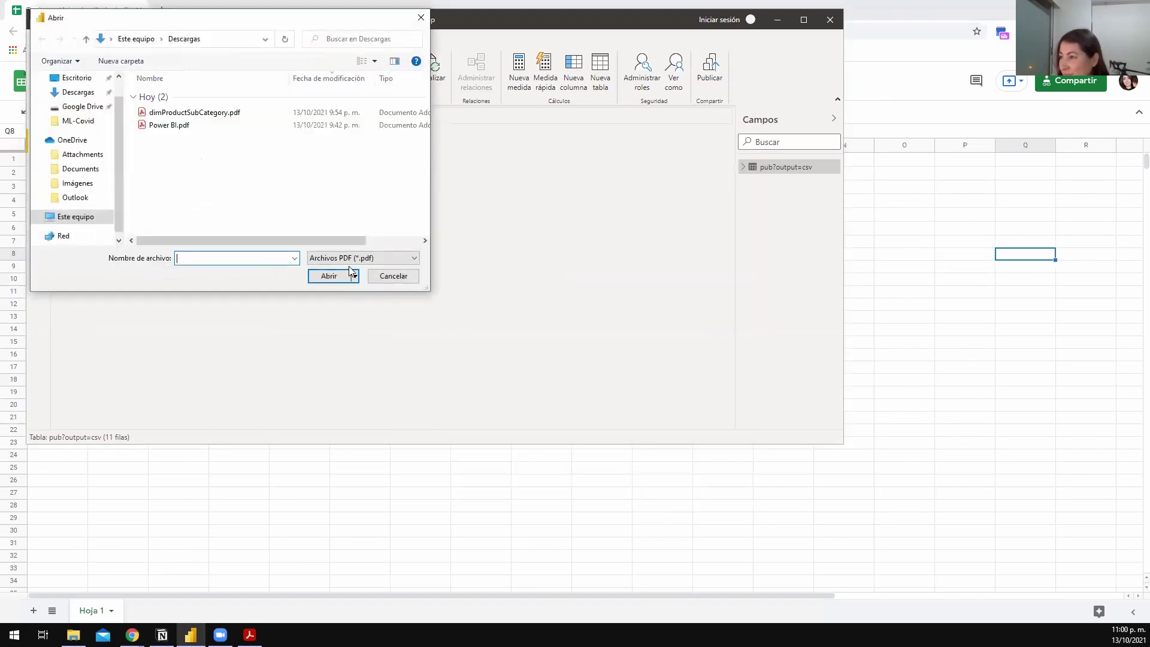
scroll(77, 192, "up", 1)
left_click(233, 113)
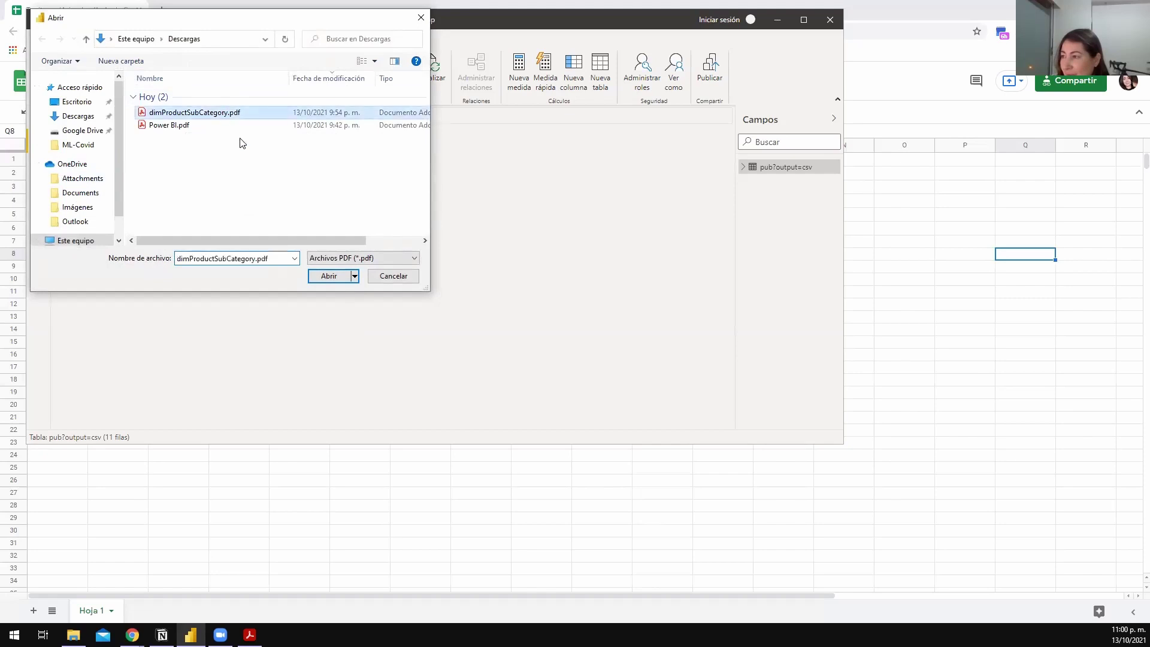
left_click(327, 280)
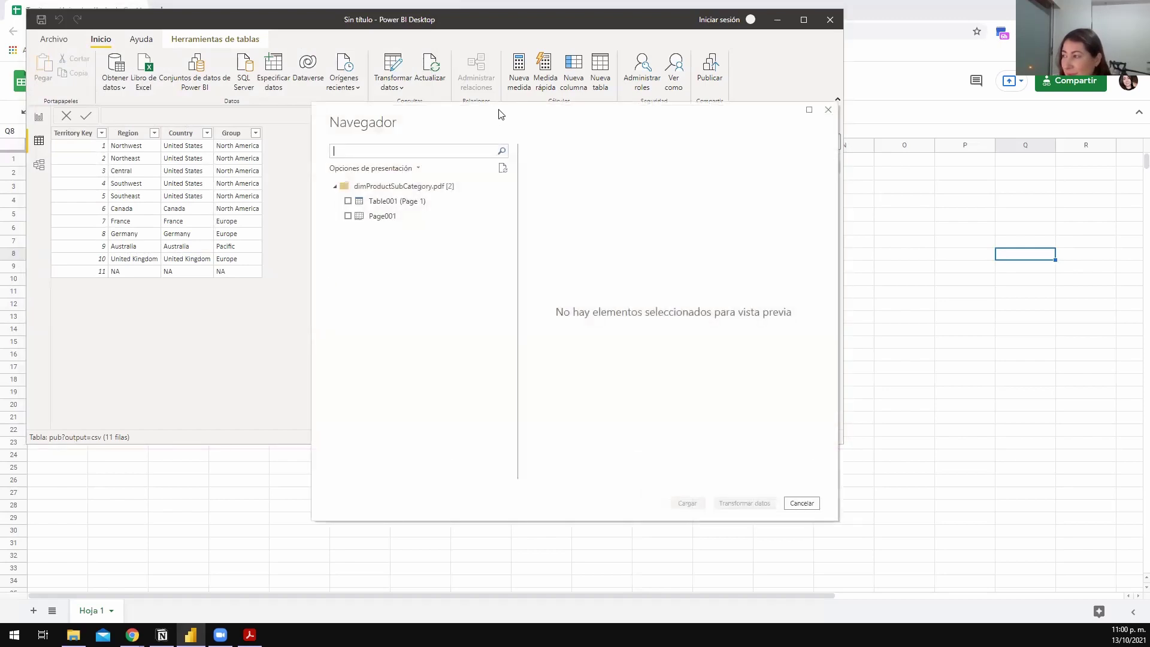
- Select Page001 and Table001 (Page 1) in the PDF source and examine the rows and columns of both previews
left_click_drag(494, 114, 274, 22)
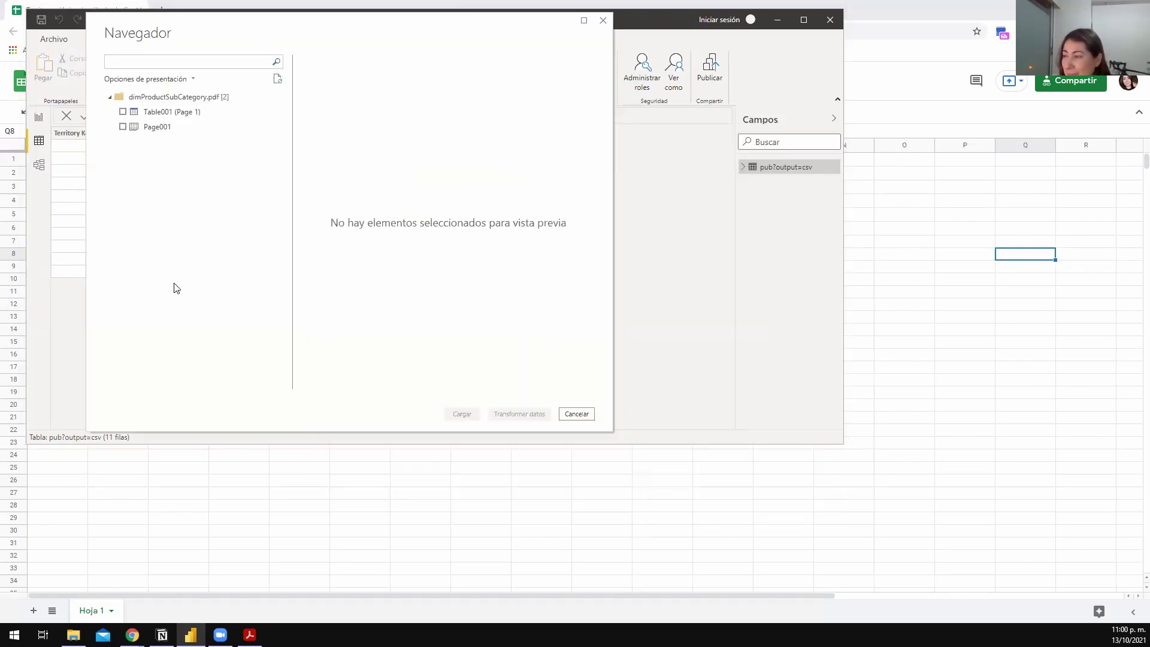
left_click(123, 127)
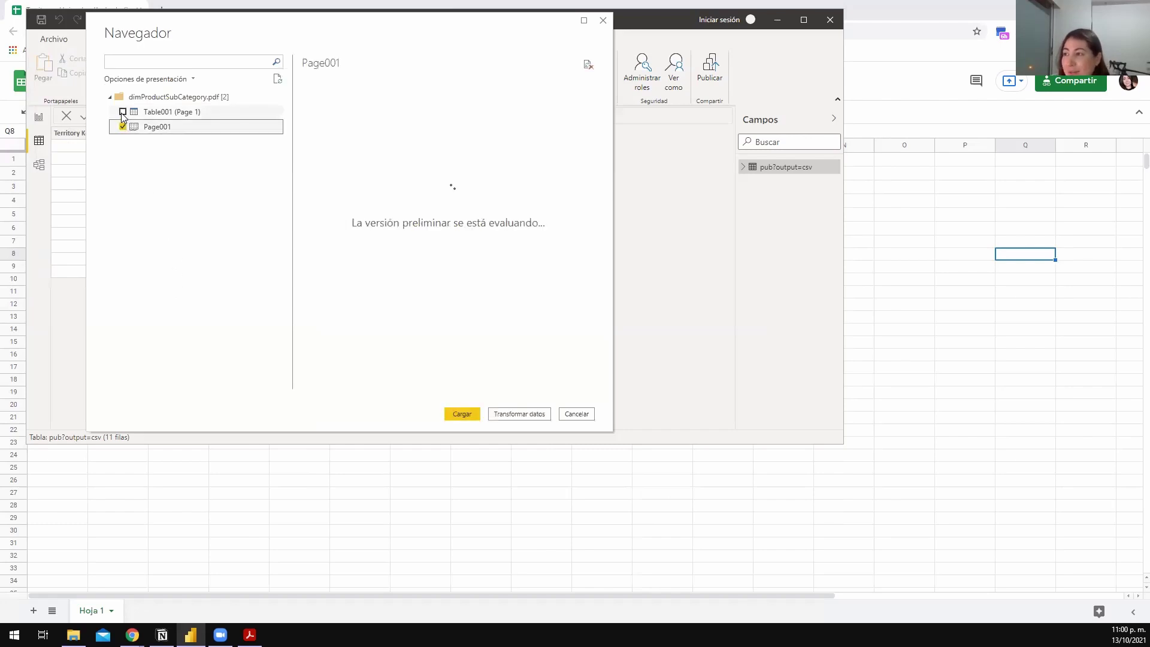
left_click(123, 111)
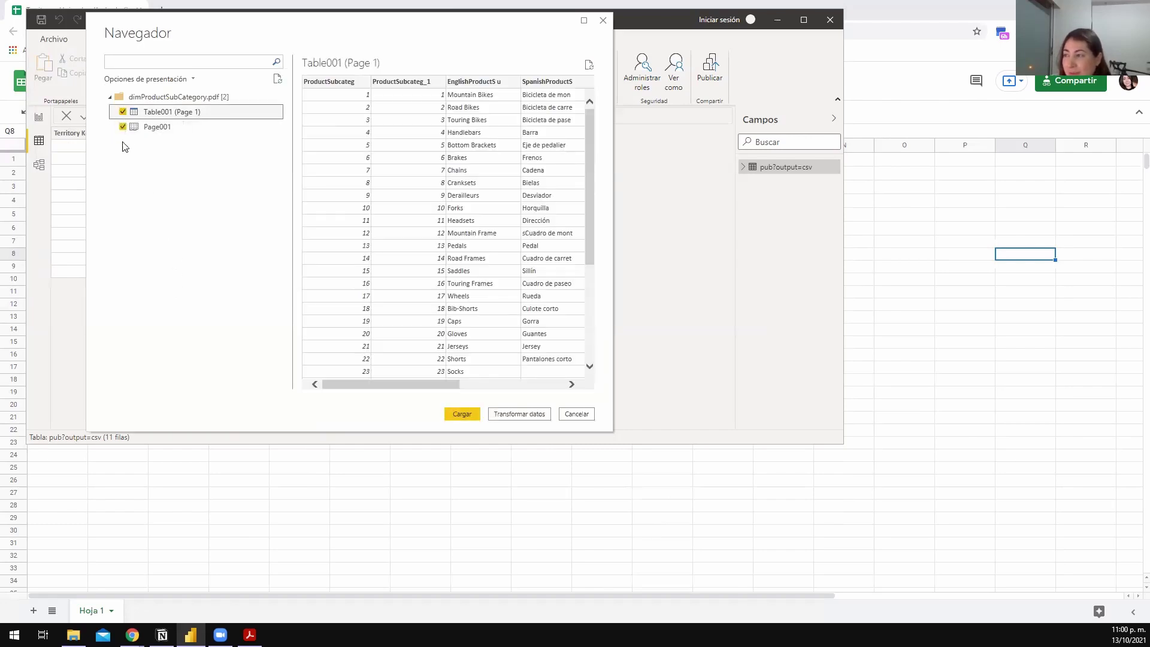
left_click(571, 384)
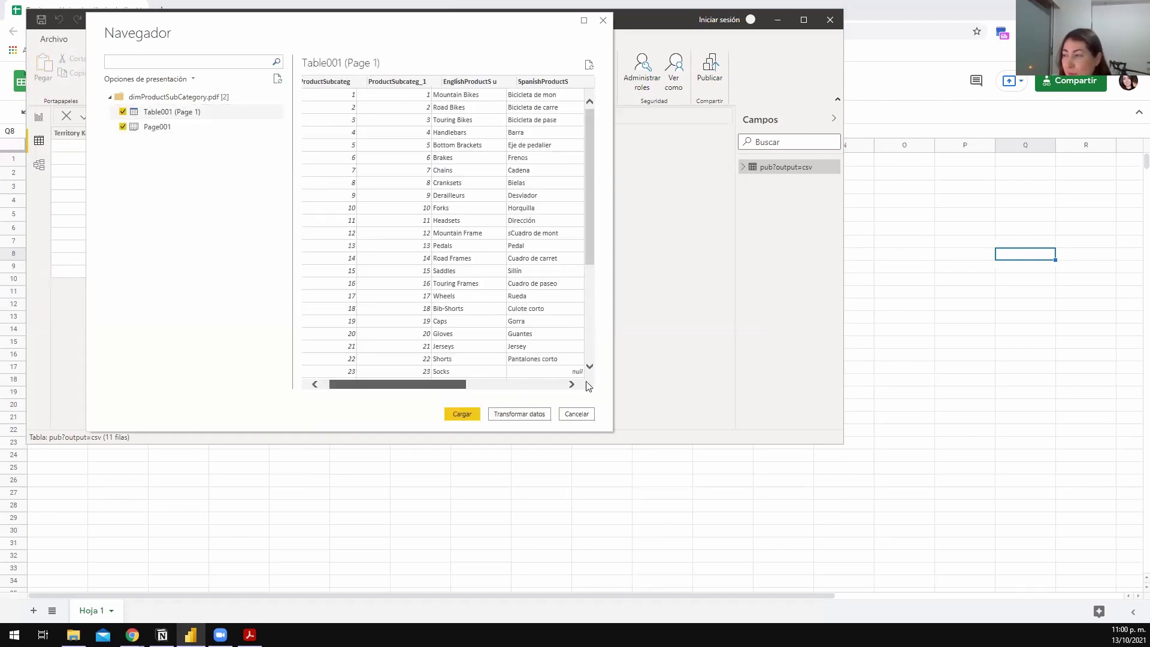
left_click(125, 132)
scroll(419, 335, "down", 5)
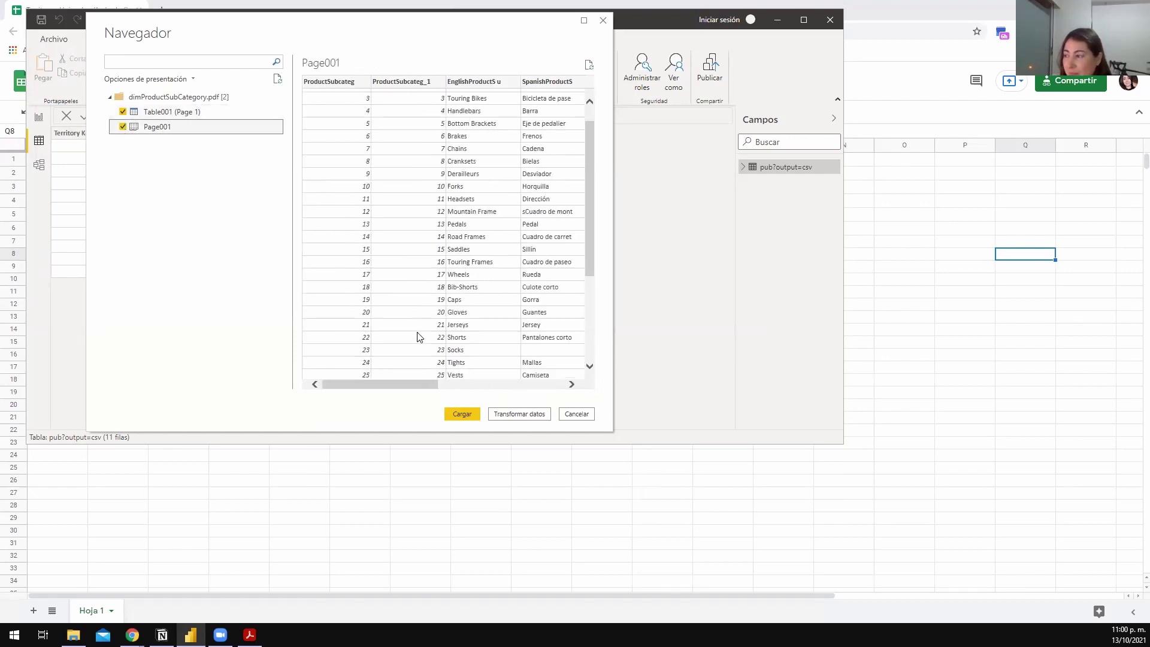
left_click_drag(404, 388, 551, 386)
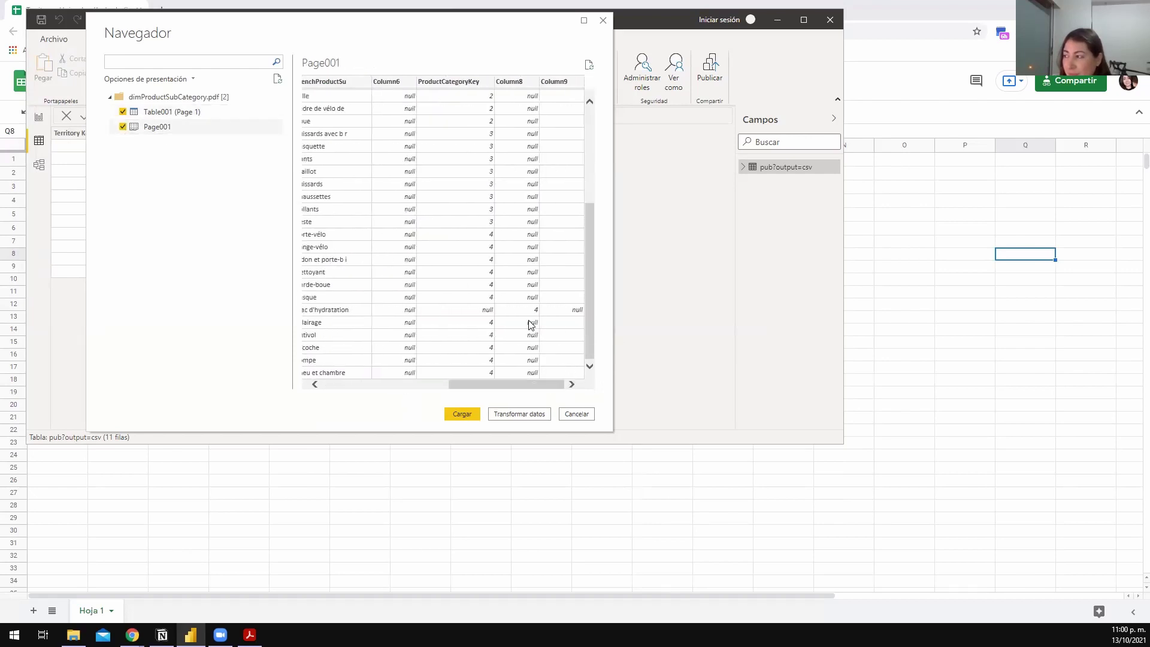
- Load only Table001 (Page 1) from the PDF into the model, leaving Page001 unselected
left_click(122, 111)
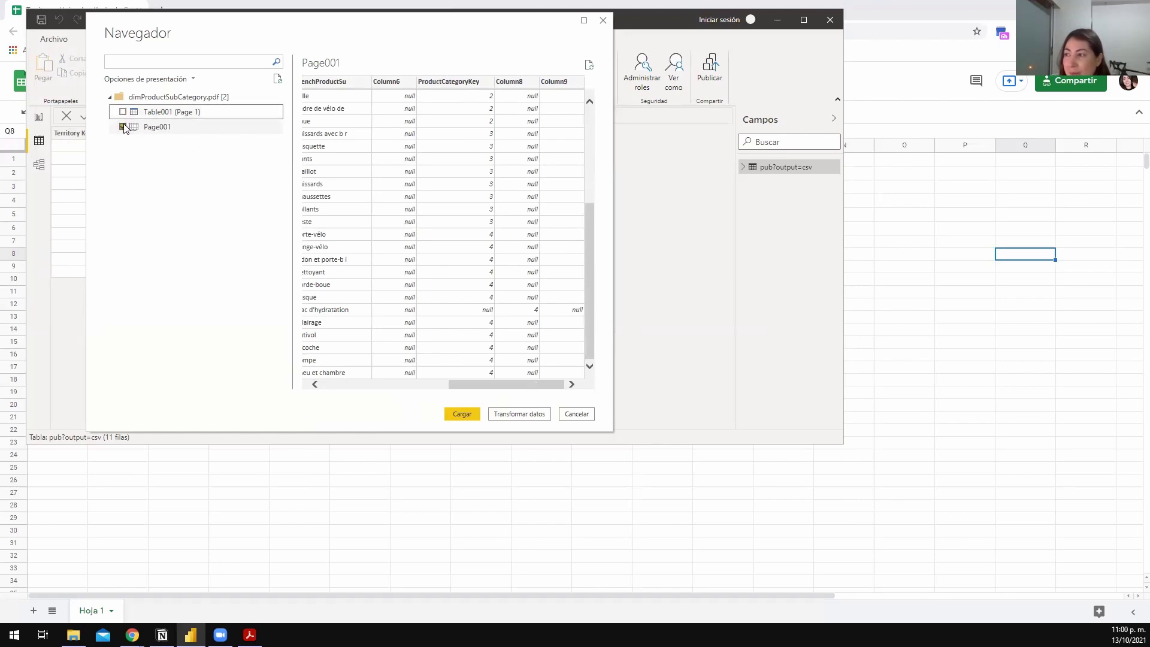
left_click(122, 126)
left_click(123, 126)
left_click_drag(506, 387, 343, 388)
scroll(357, 353, "up", 5)
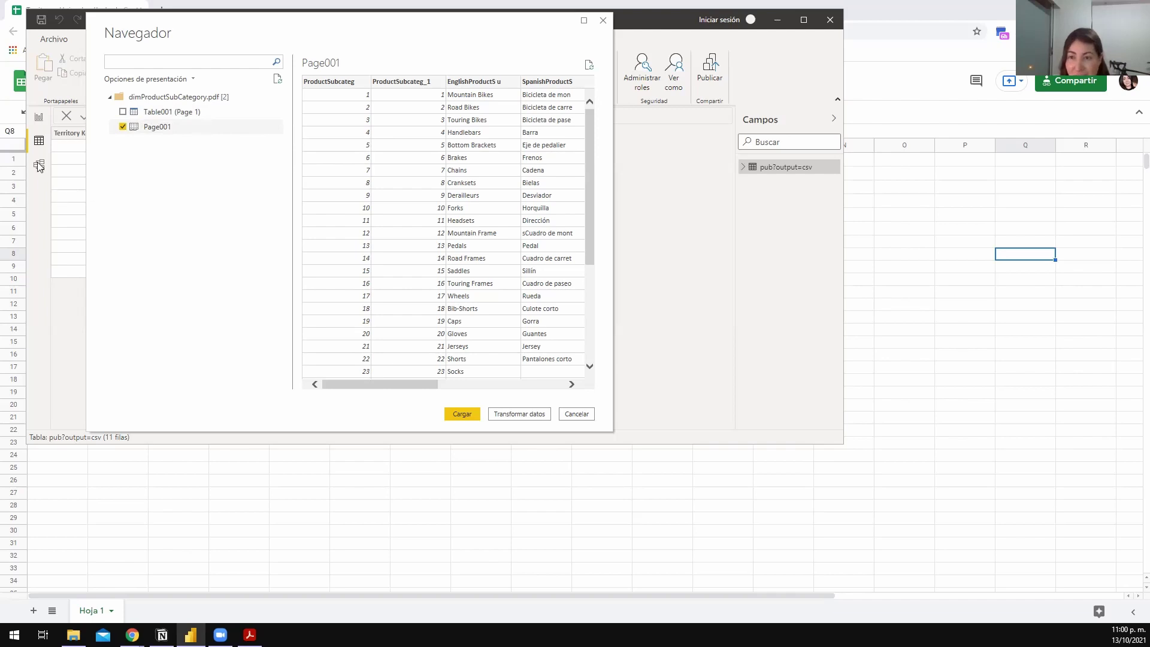
left_click(122, 127)
left_click(123, 112)
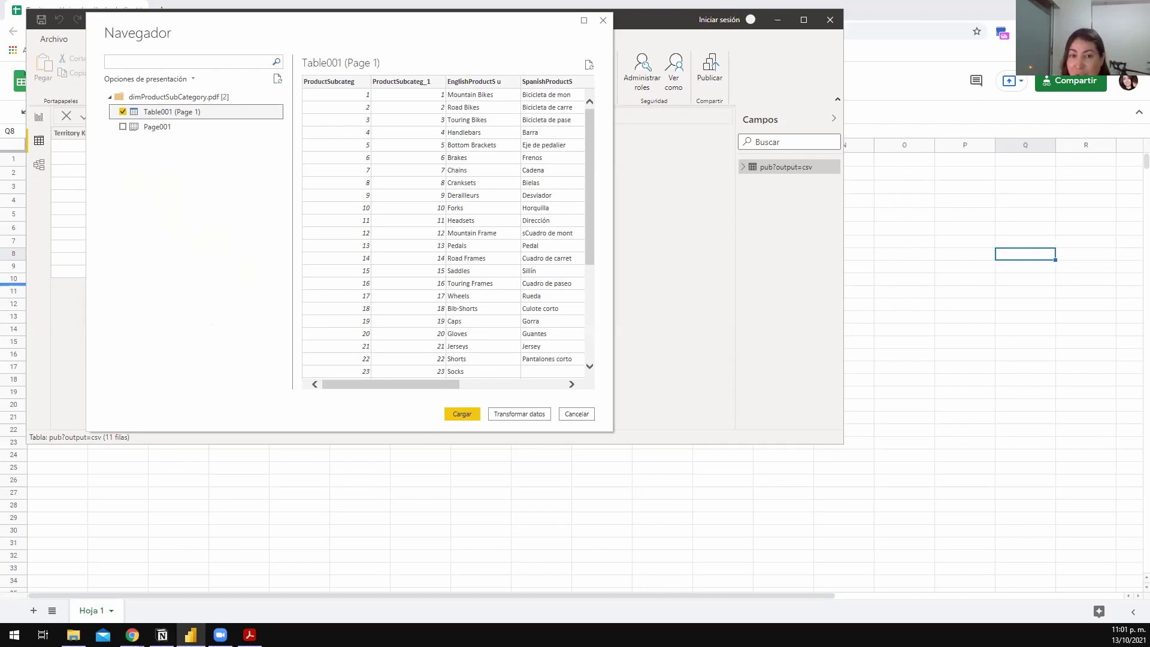
left_click(462, 414)
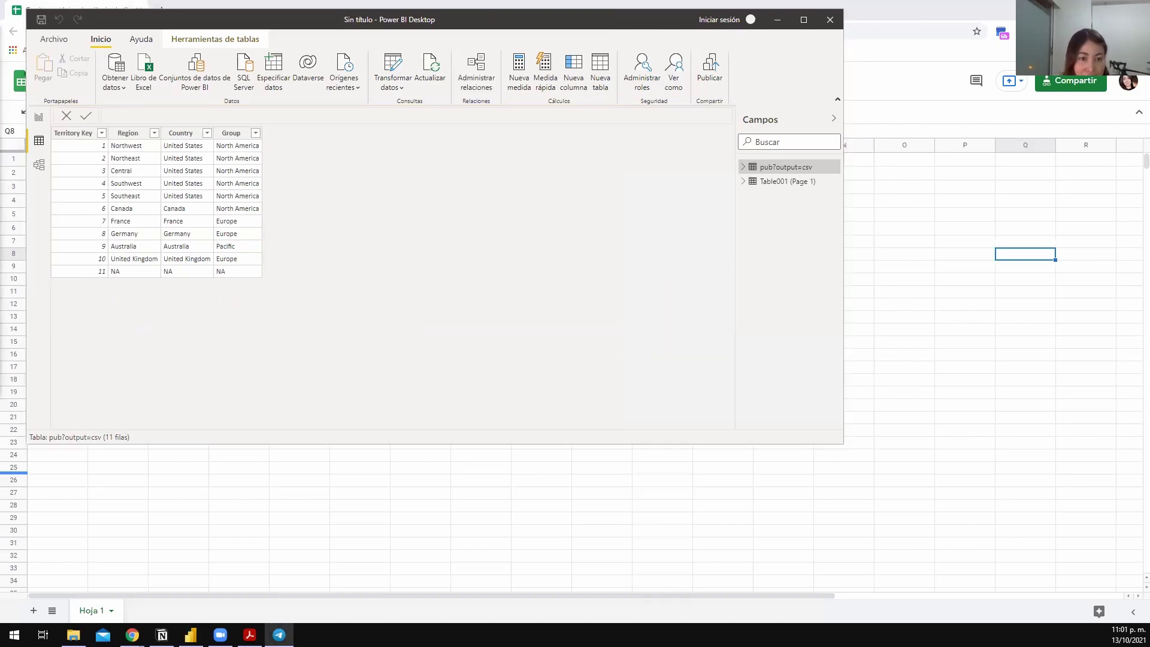
- Switch to File Explorer, locate dimProductSubCategory.pdf in the Descargas folder, and minimise the window
key("alt+Tab")
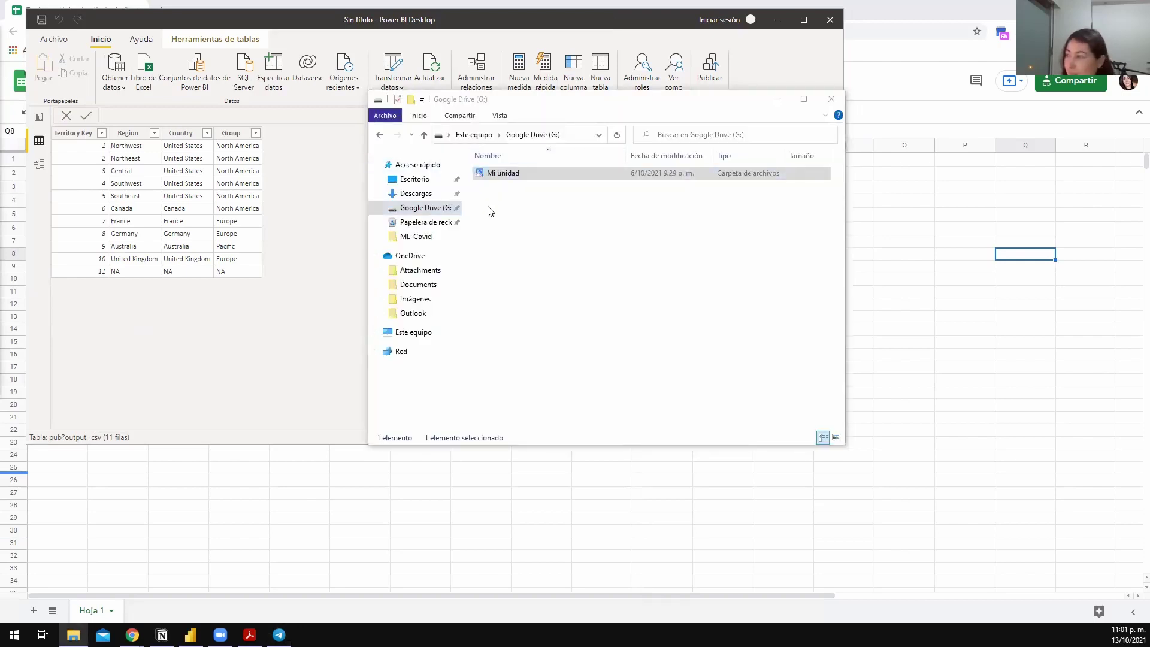
left_click(419, 193)
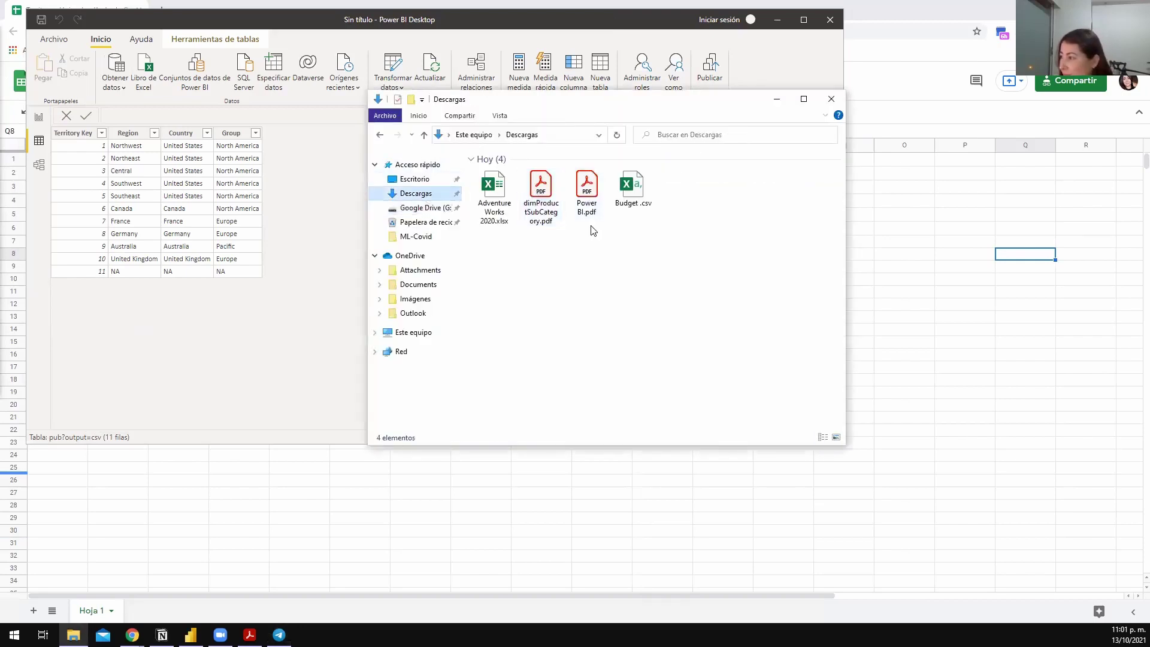
left_click(540, 195)
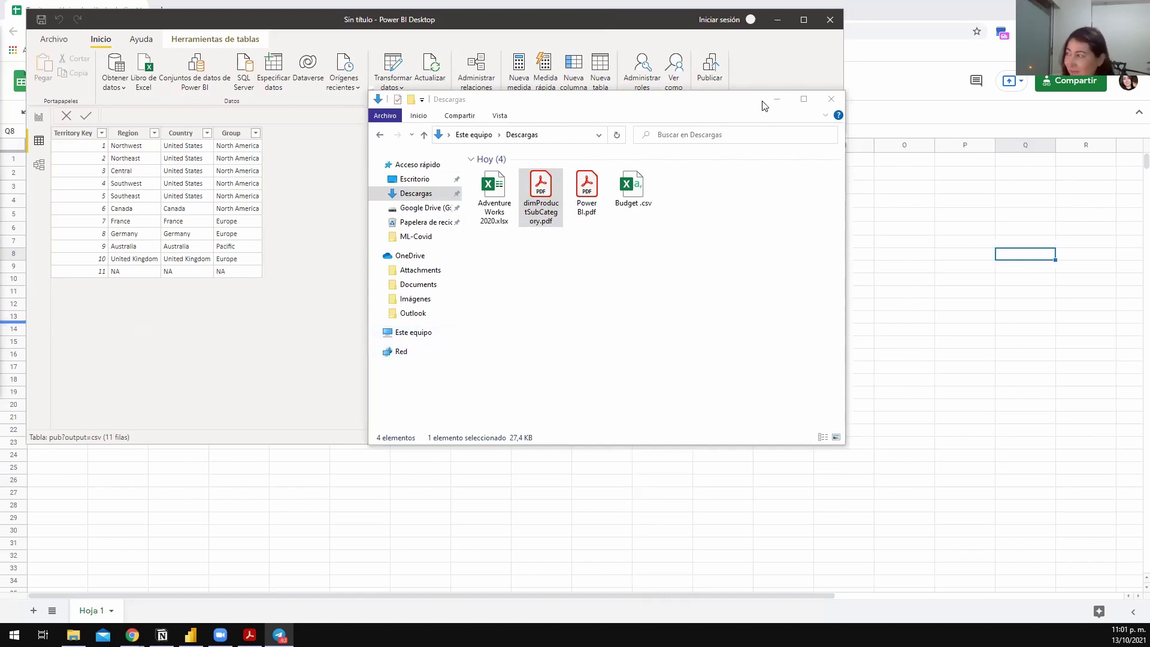
left_click(454, 241)
left_click(777, 99)
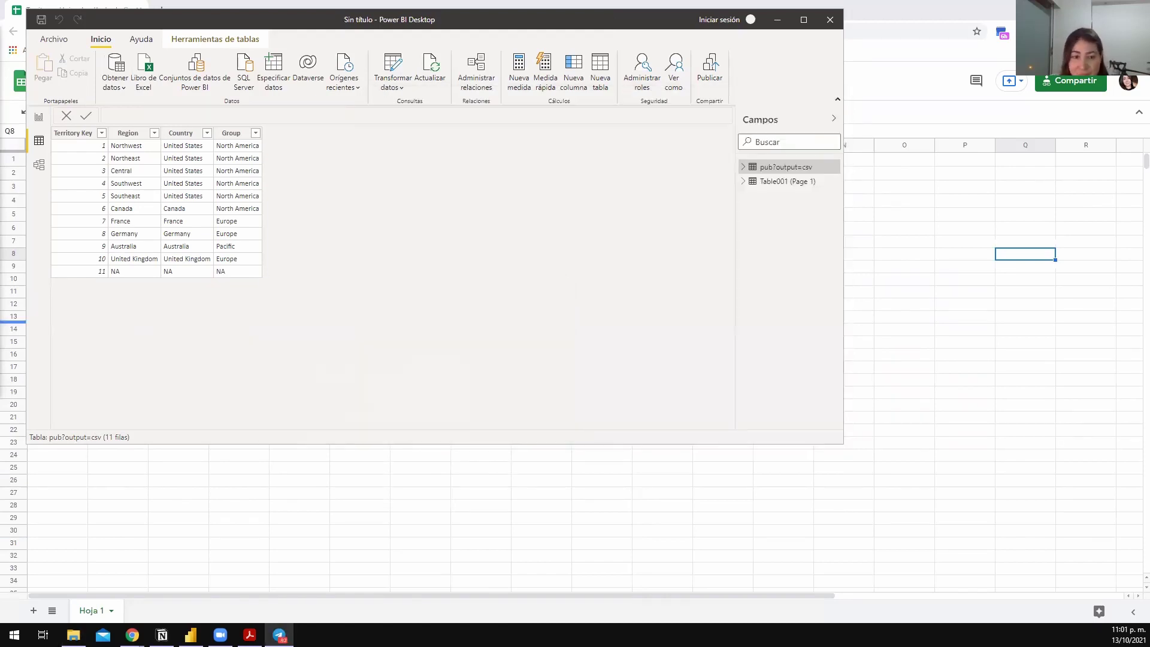
key("alt+Tab")
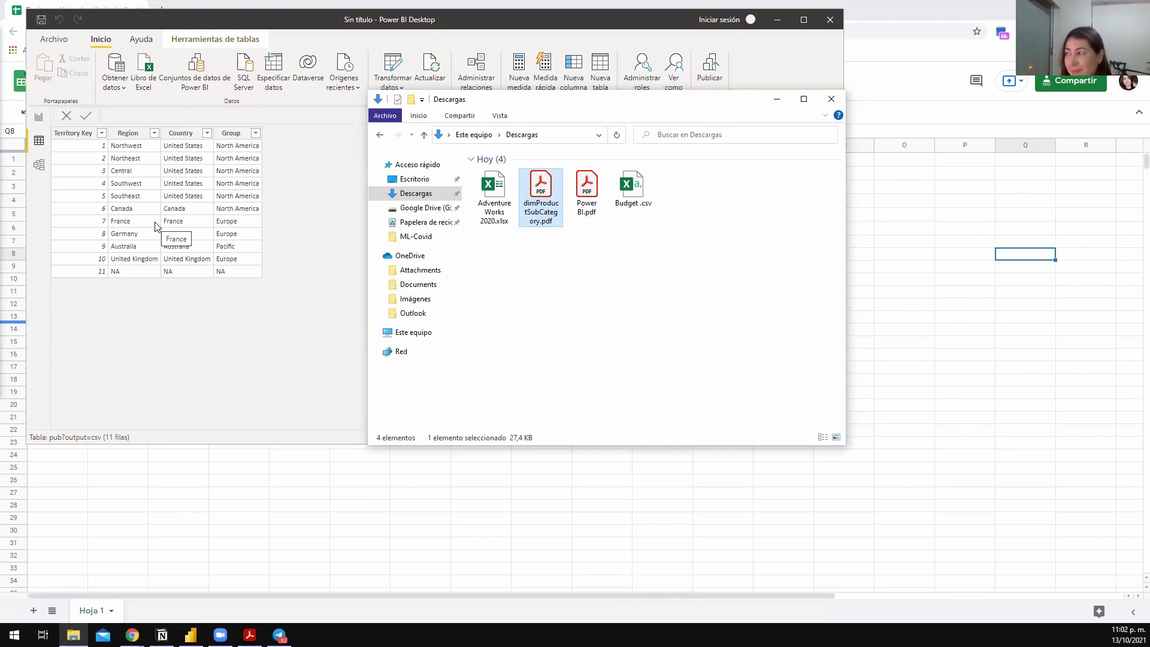
left_click(265, 499)
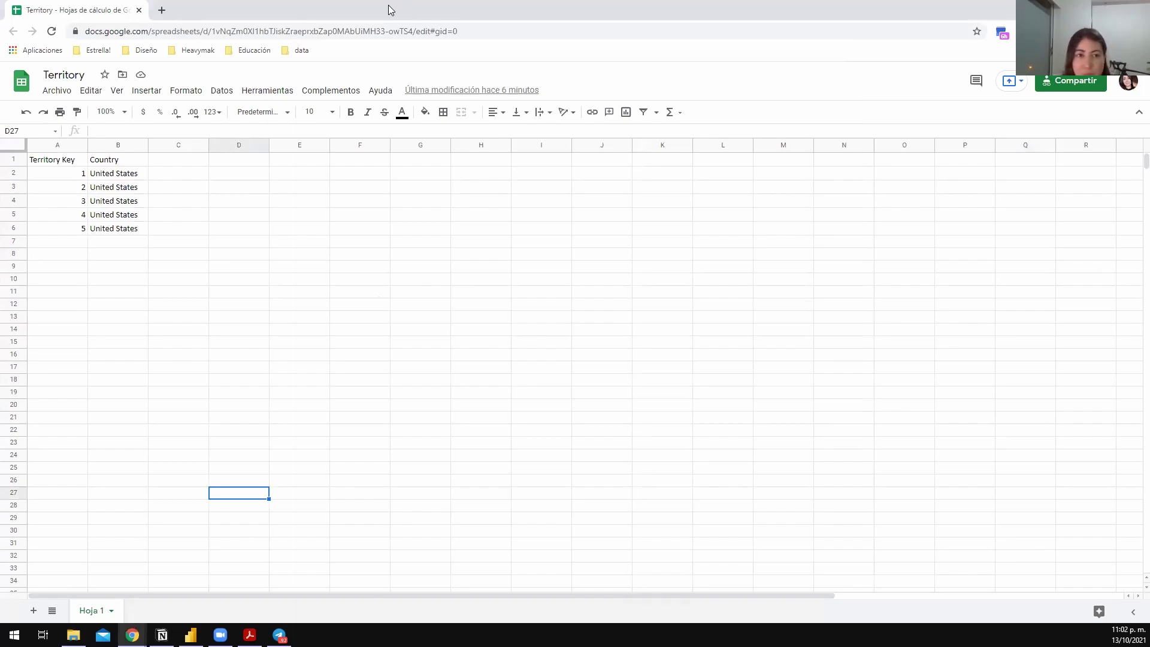
key("alt+Tab")
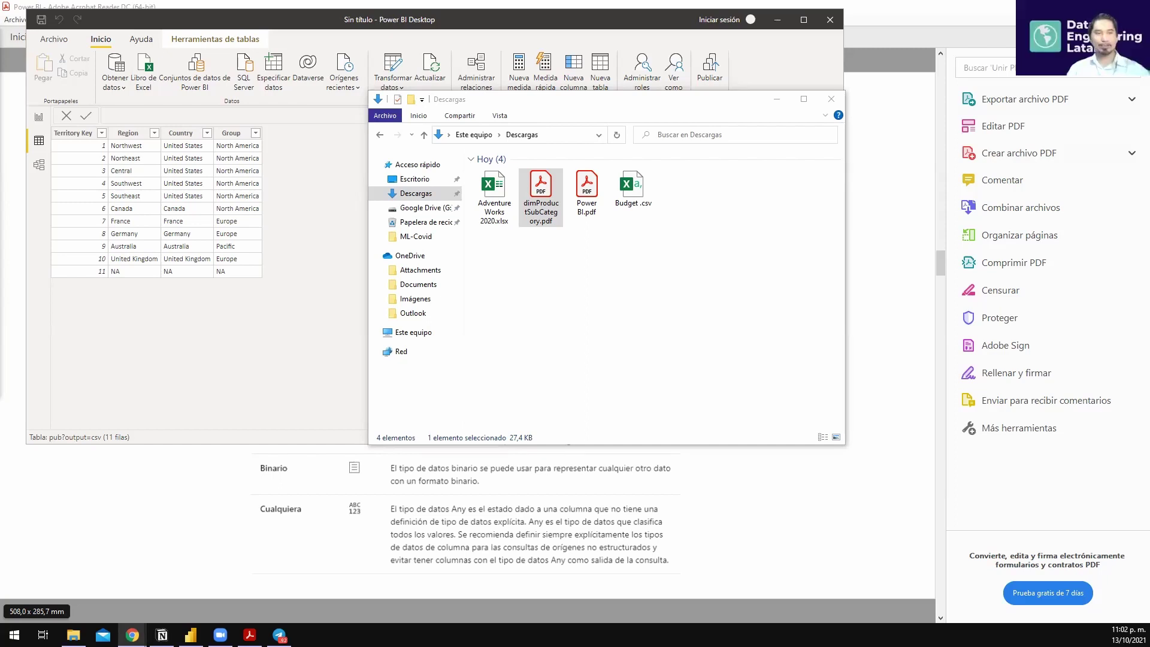
key("alt+Tab")
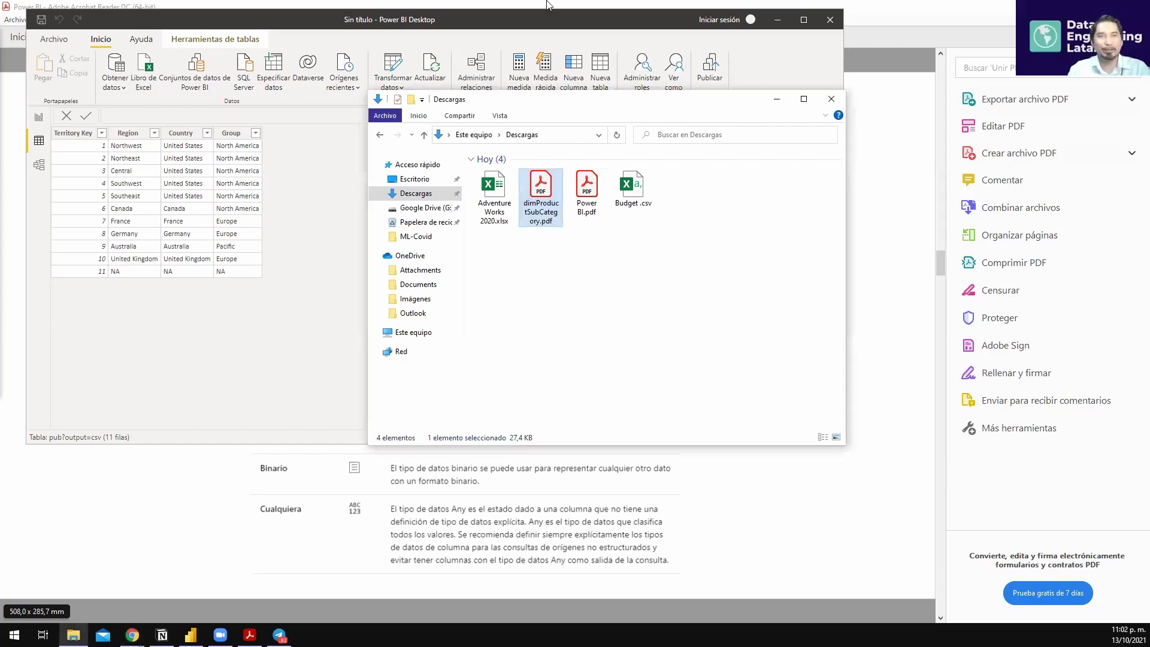
left_click(525, 15)
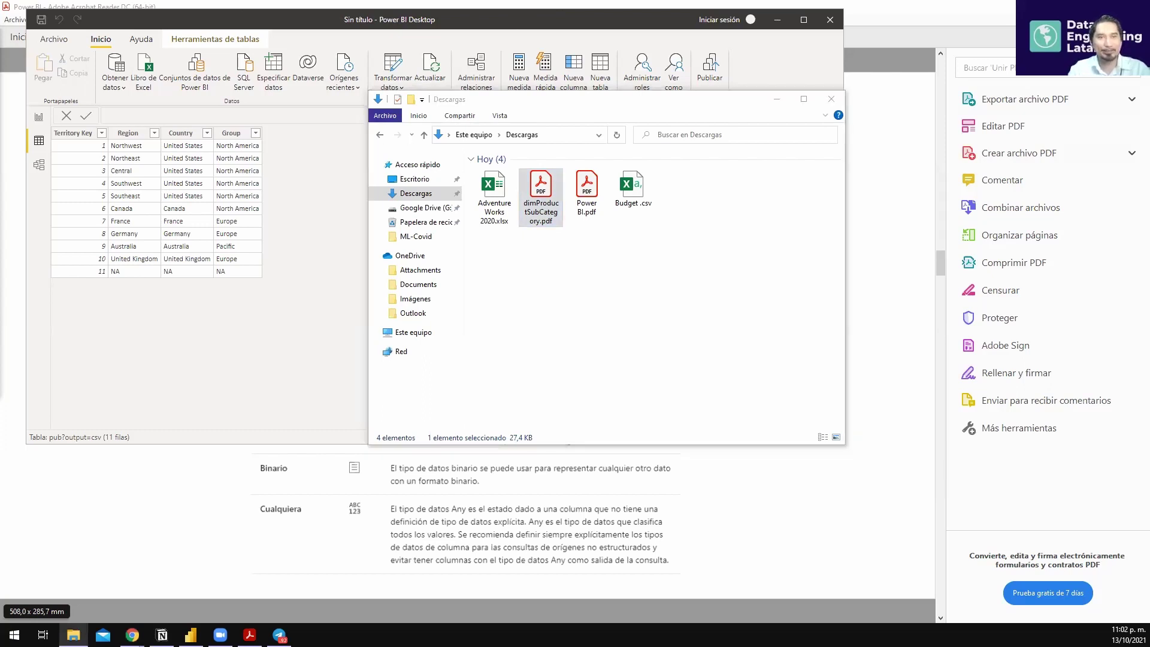
- Return to Power BI Desktop and display the data of Table001 (Page 1)
left_click(142, 327)
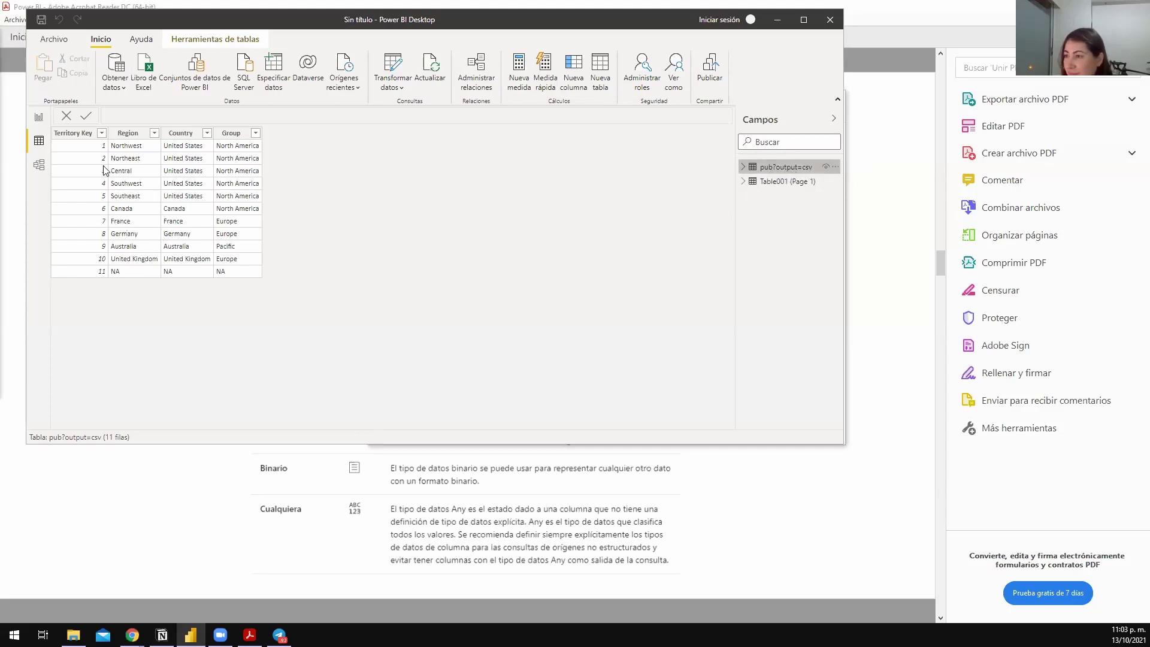
left_click(779, 183)
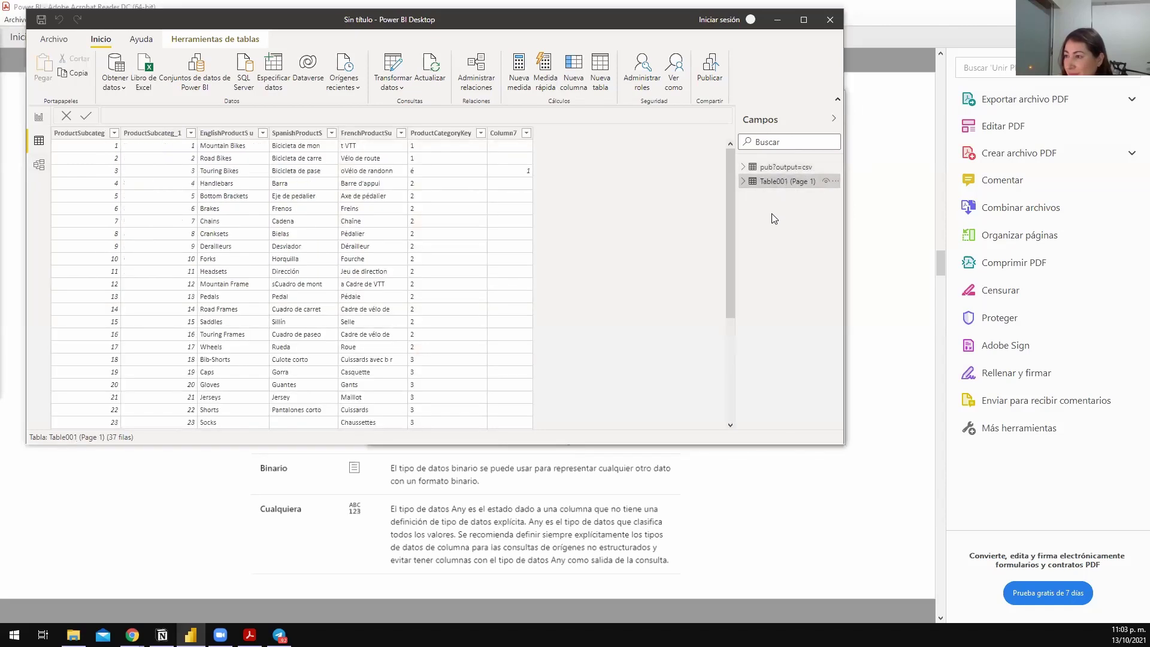
- Compare the data of the pub?output=csv table with the rows and columns of Table001 (Page 1)
left_click(772, 168)
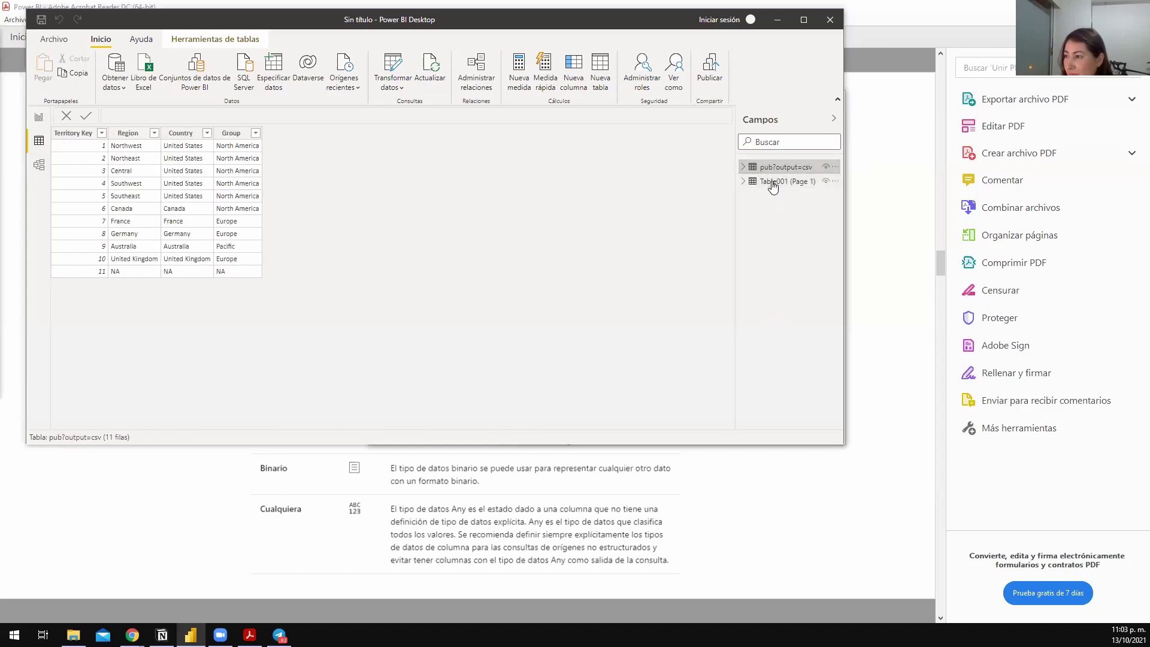
left_click(772, 182)
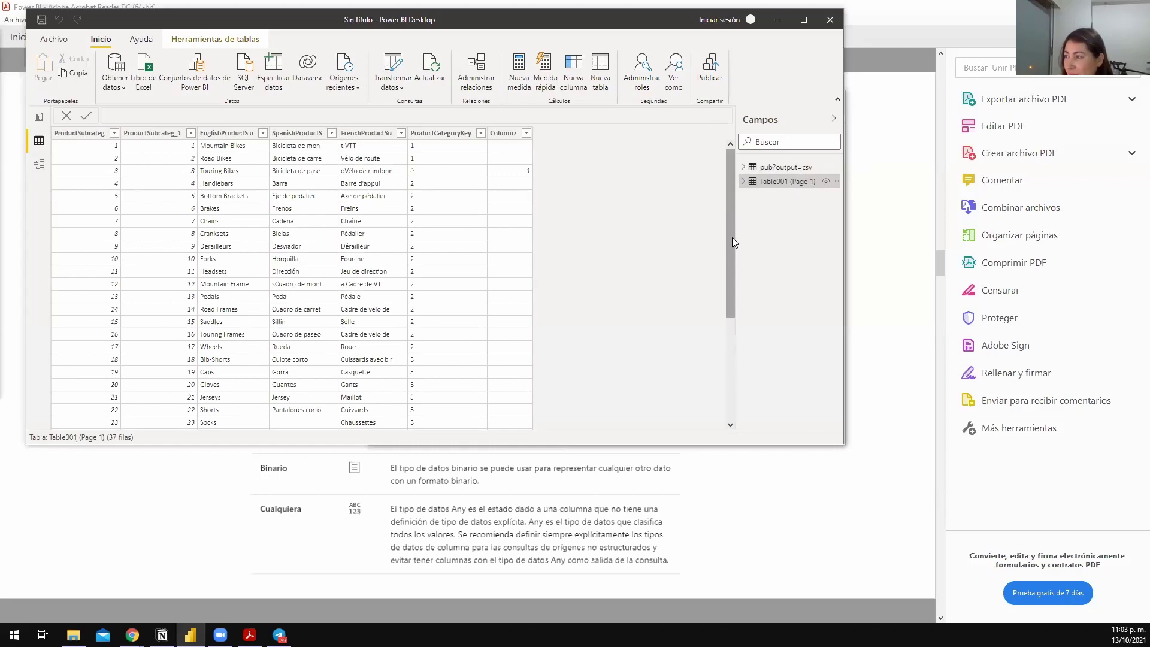
scroll(604, 246, "down", 5)
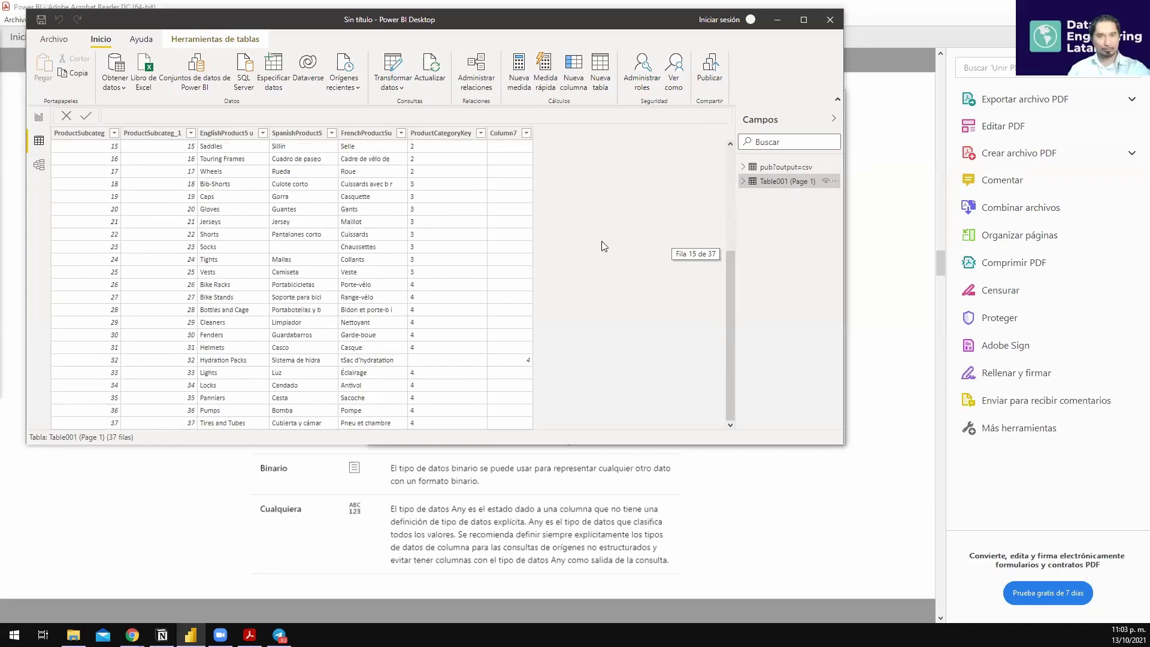
scroll(556, 309, "up", 5)
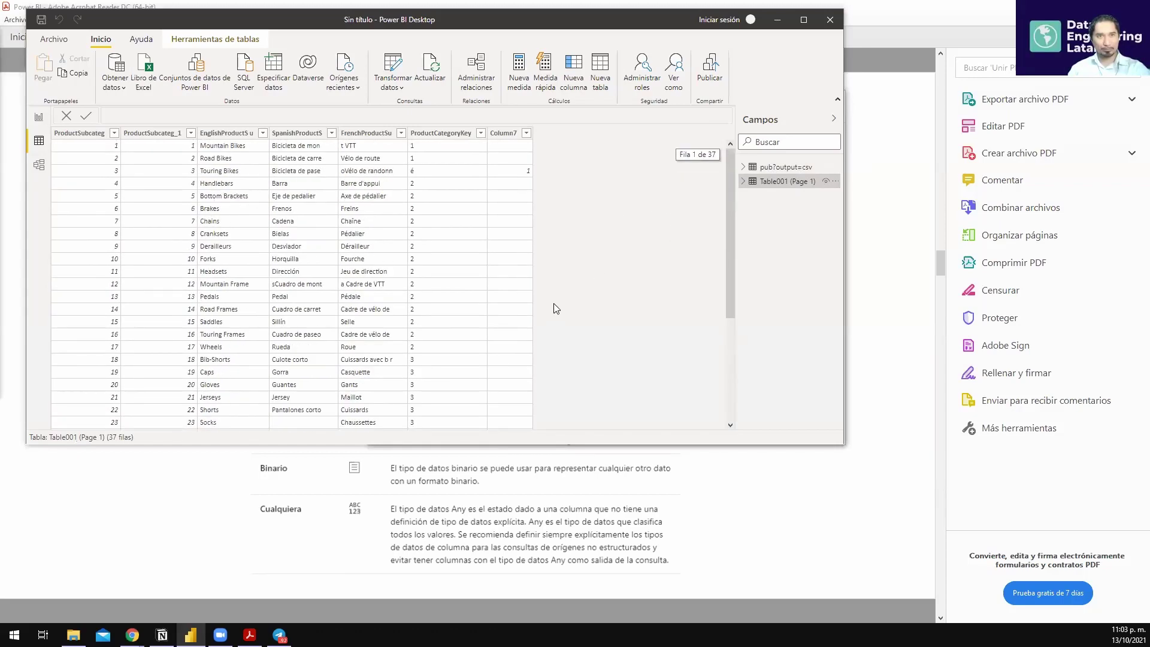
scroll(555, 309, "down", 5)
scroll(552, 308, "up", 5)
left_click(779, 167)
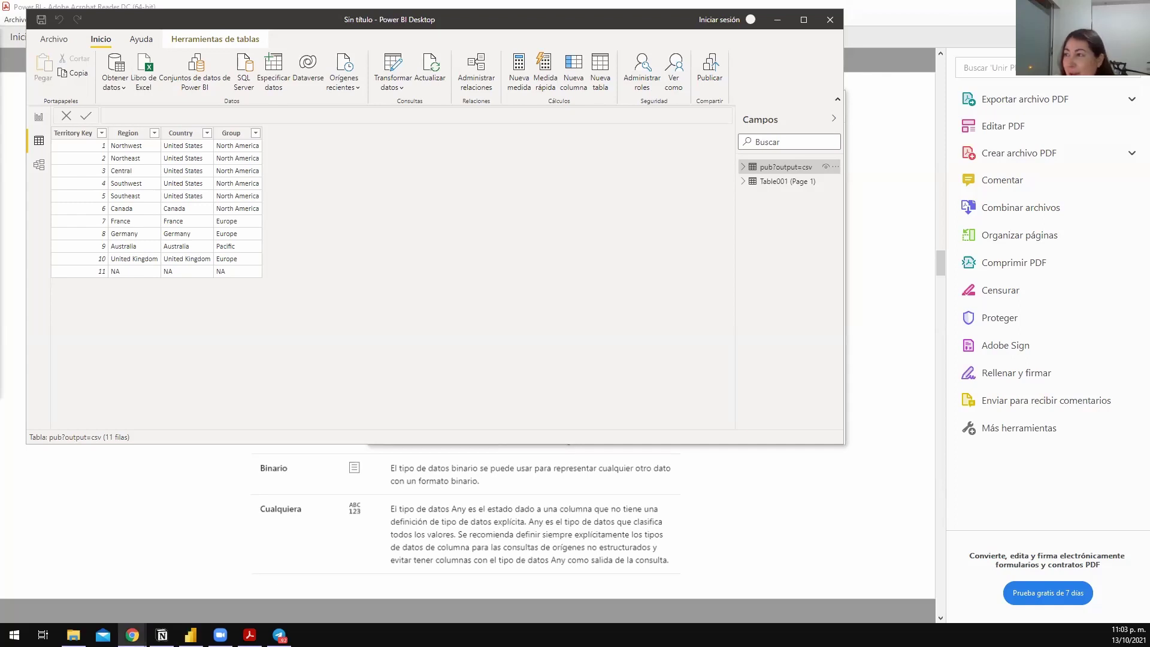
- Switch to Chrome, search Google for hotjar, and open the official hotjar.com home page
key("alt+Tab")
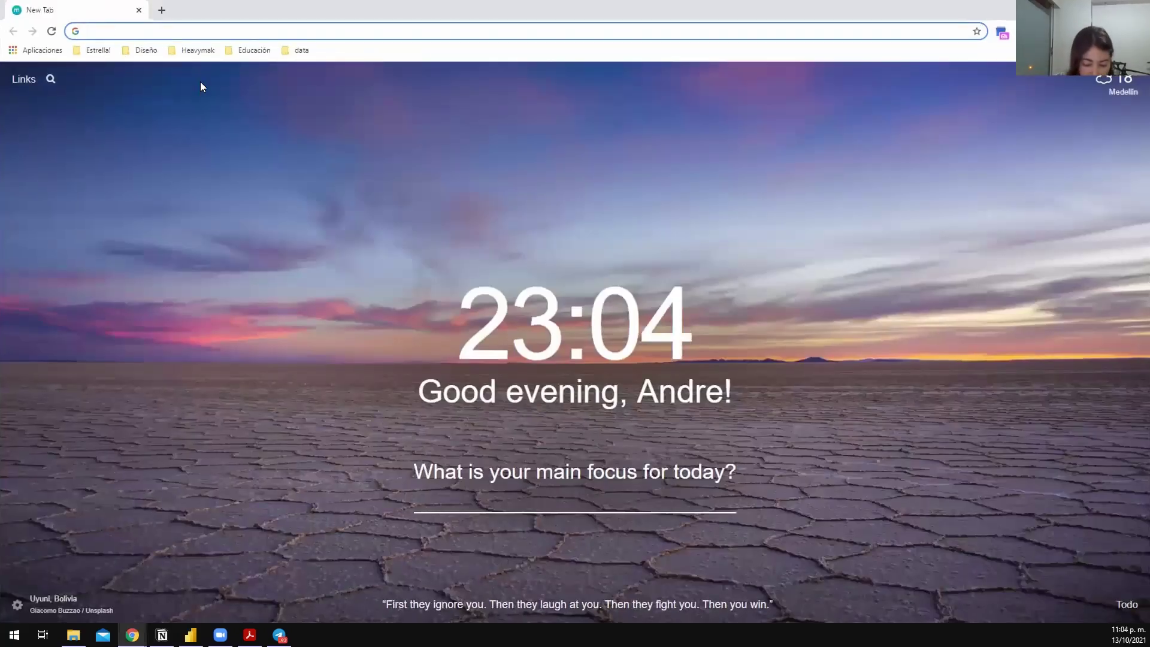
type("hotjar")
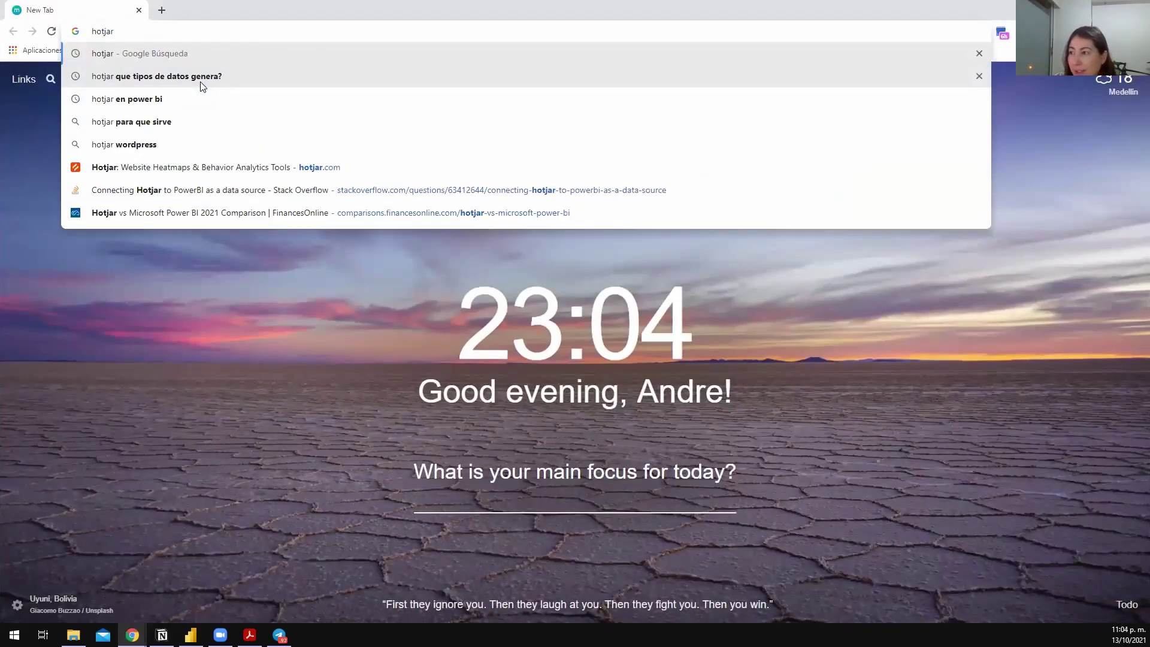
key("Return")
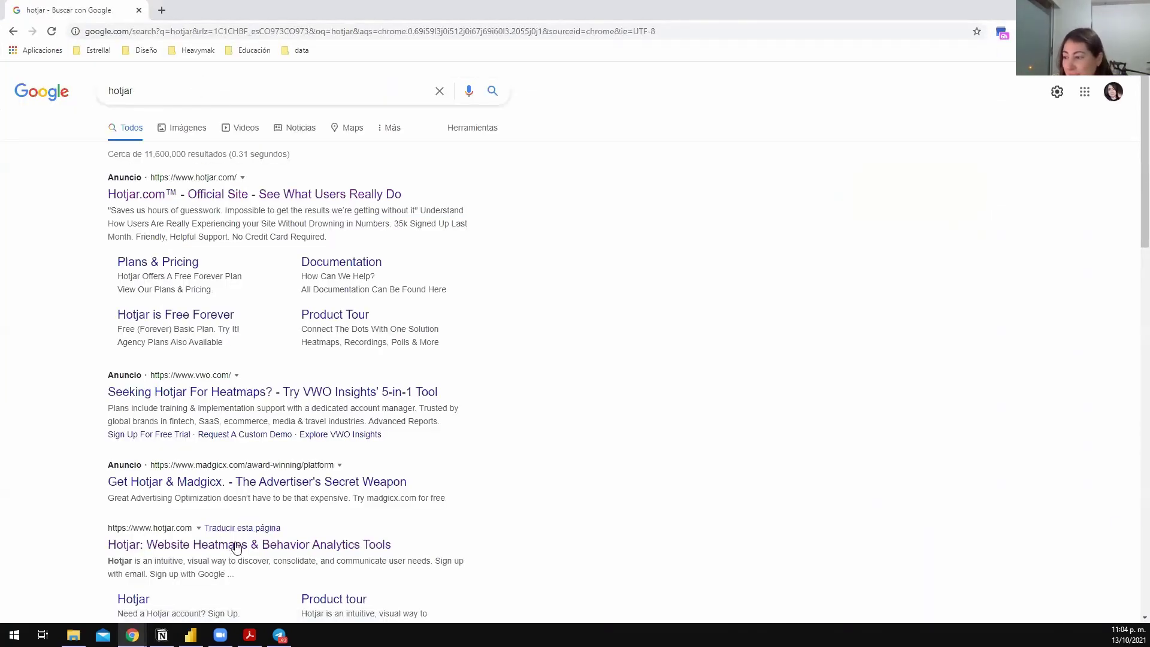
left_click(237, 548)
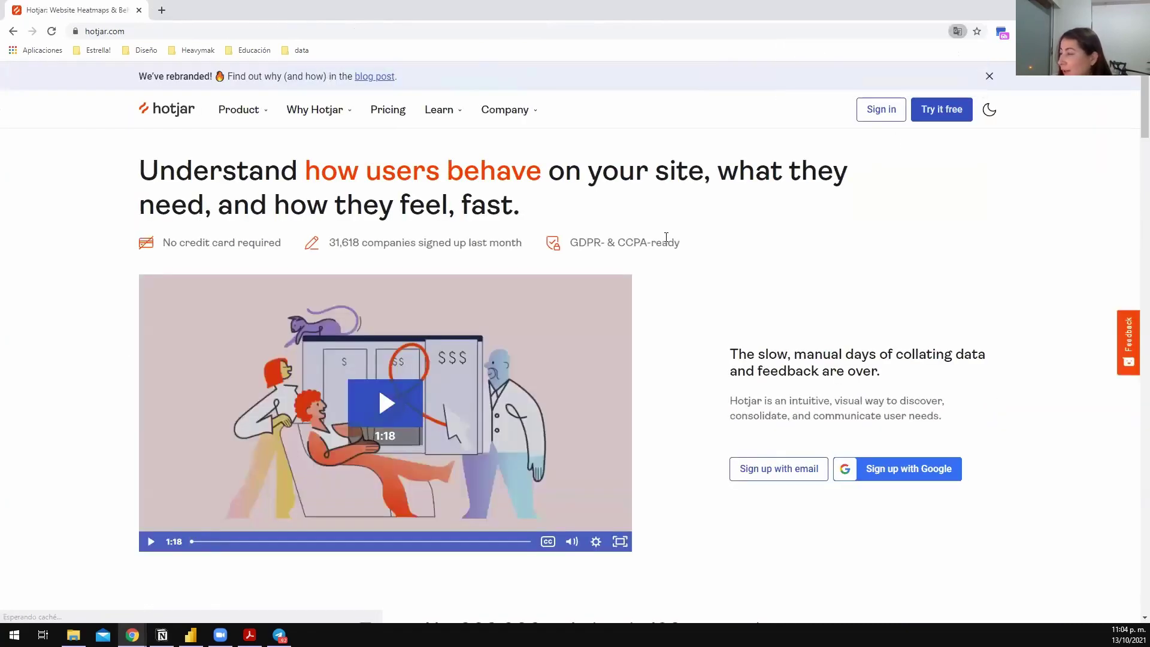
- Examine the Hotjar home page, from its introduction and How it works tools to the product team sections and integrations
scroll(353, 347, "down", 20)
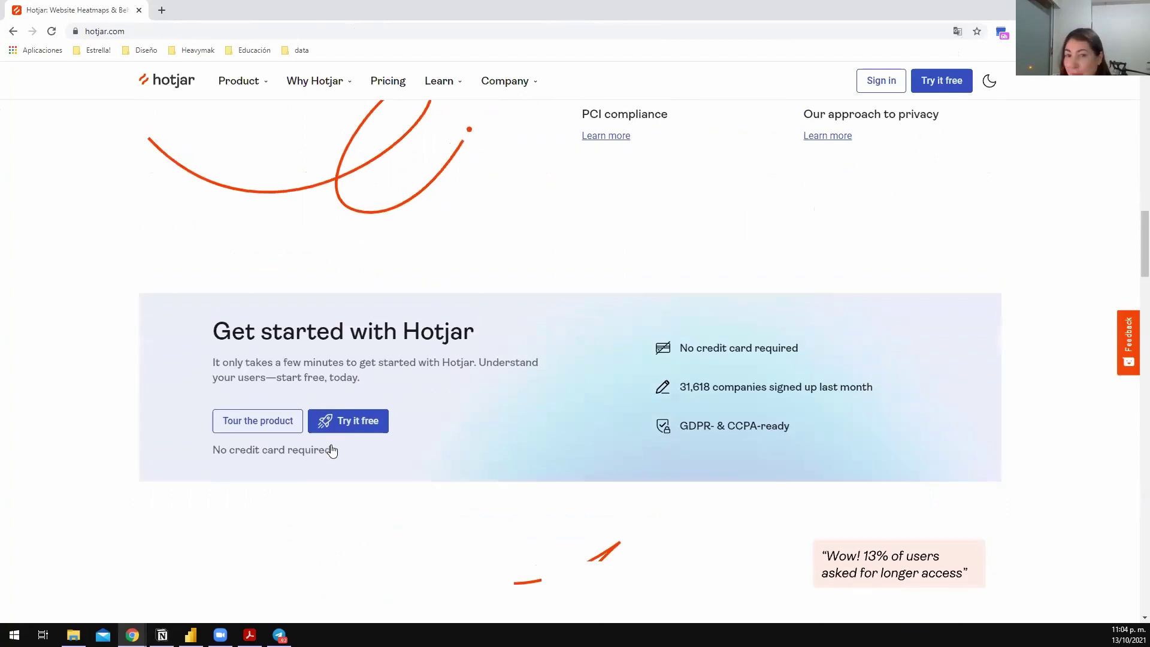
scroll(328, 449, "up", 8)
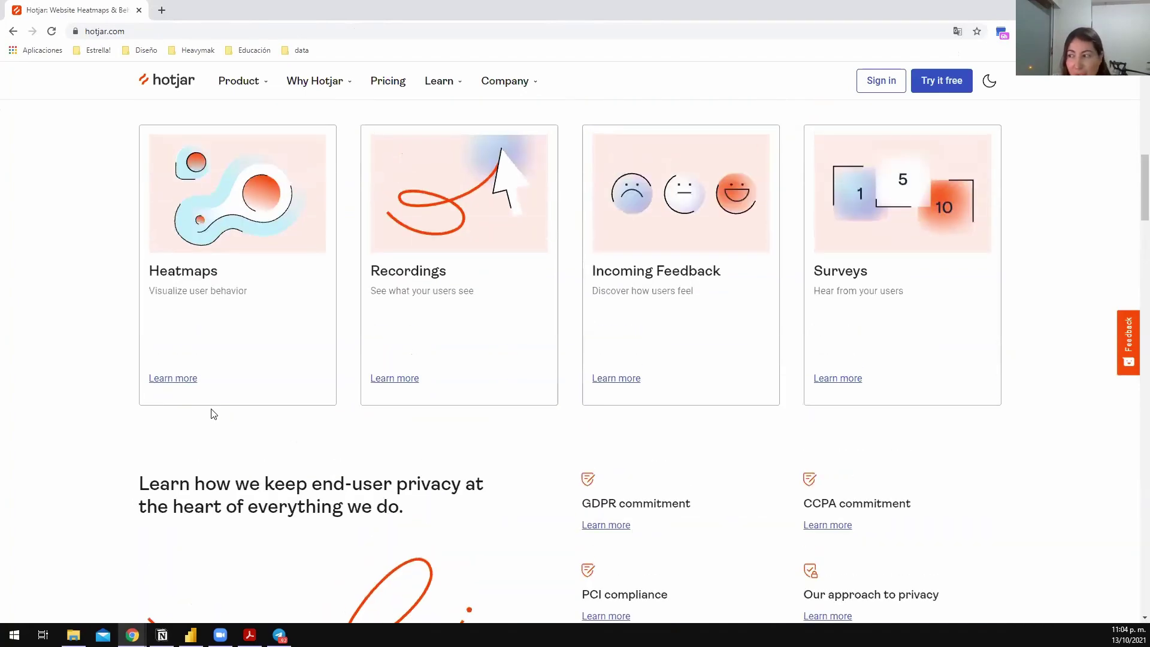
scroll(213, 413, "up", 10)
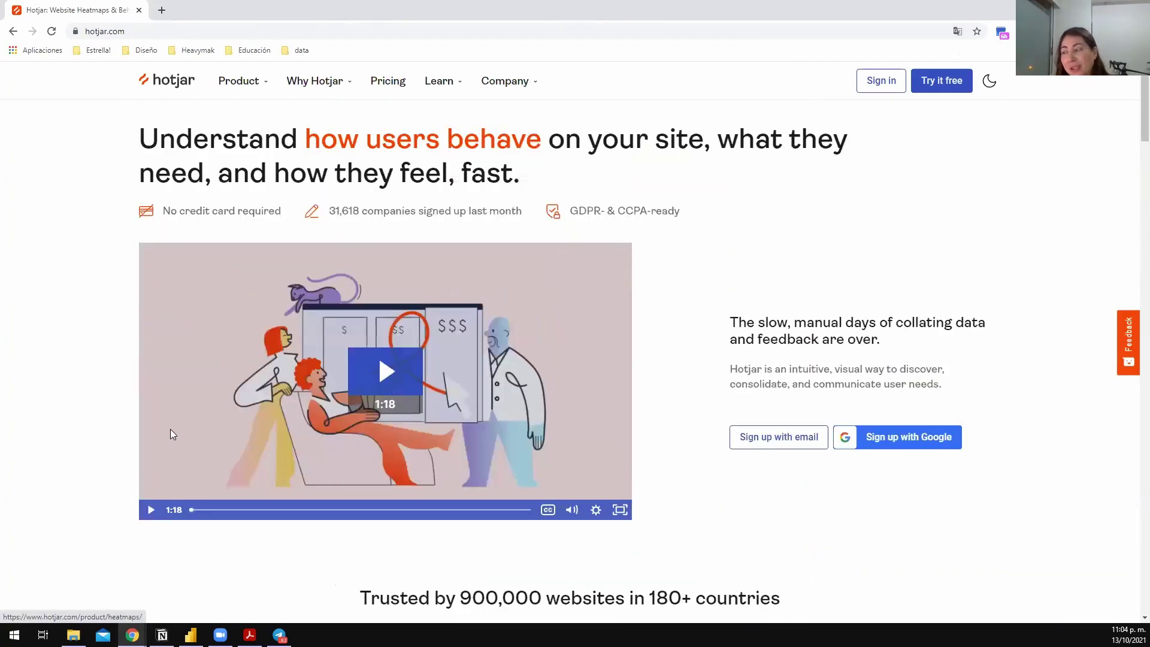
scroll(167, 427, "up", 1)
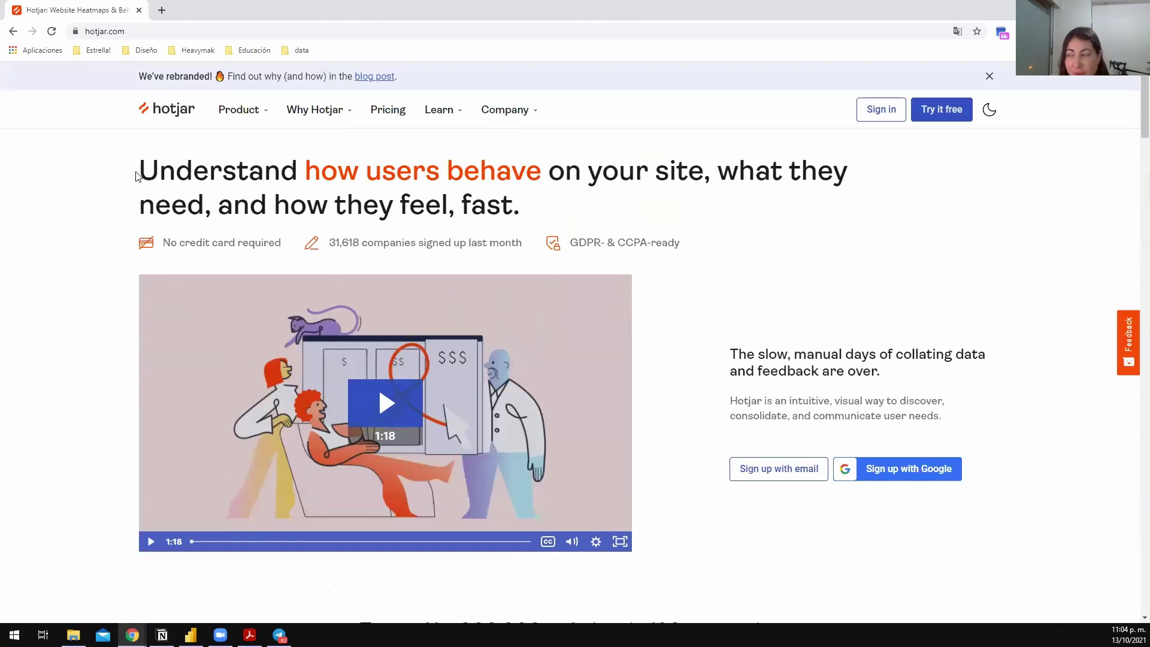
scroll(136, 173, "down", 5)
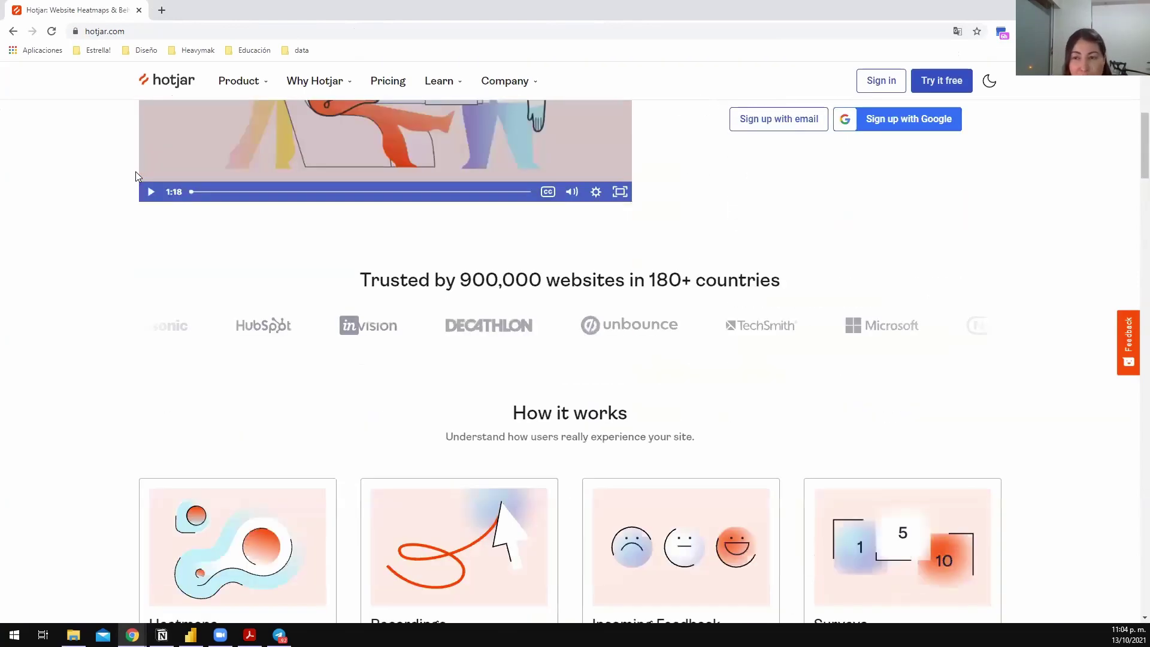
scroll(136, 171, "up", 5)
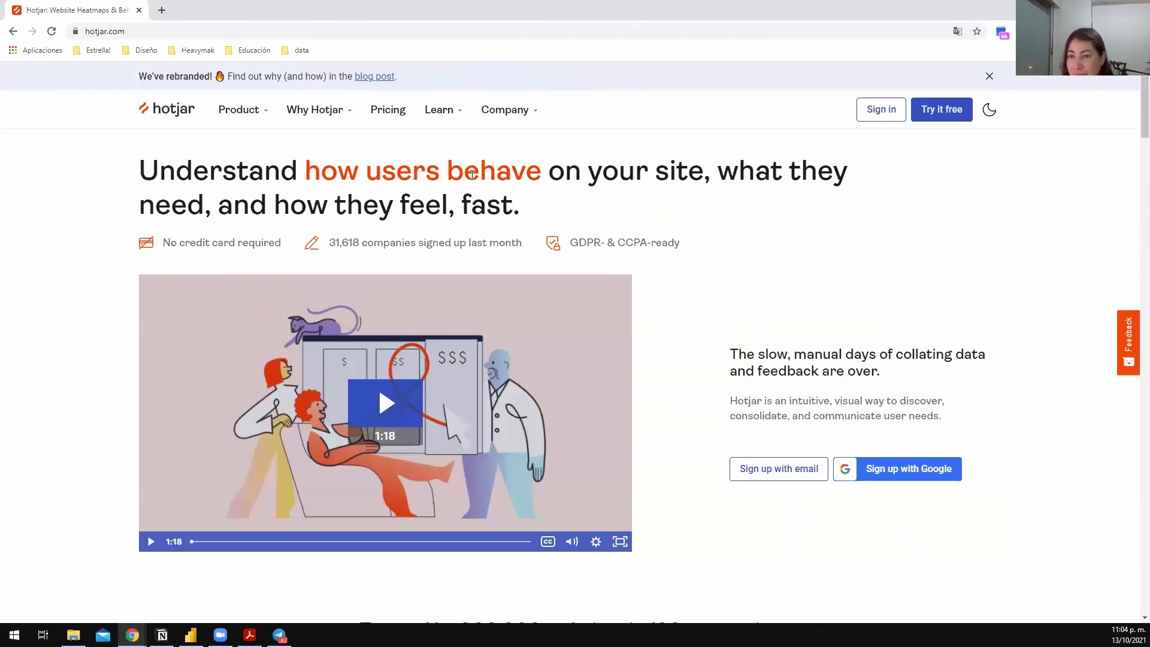
scroll(659, 296, "down", 20)
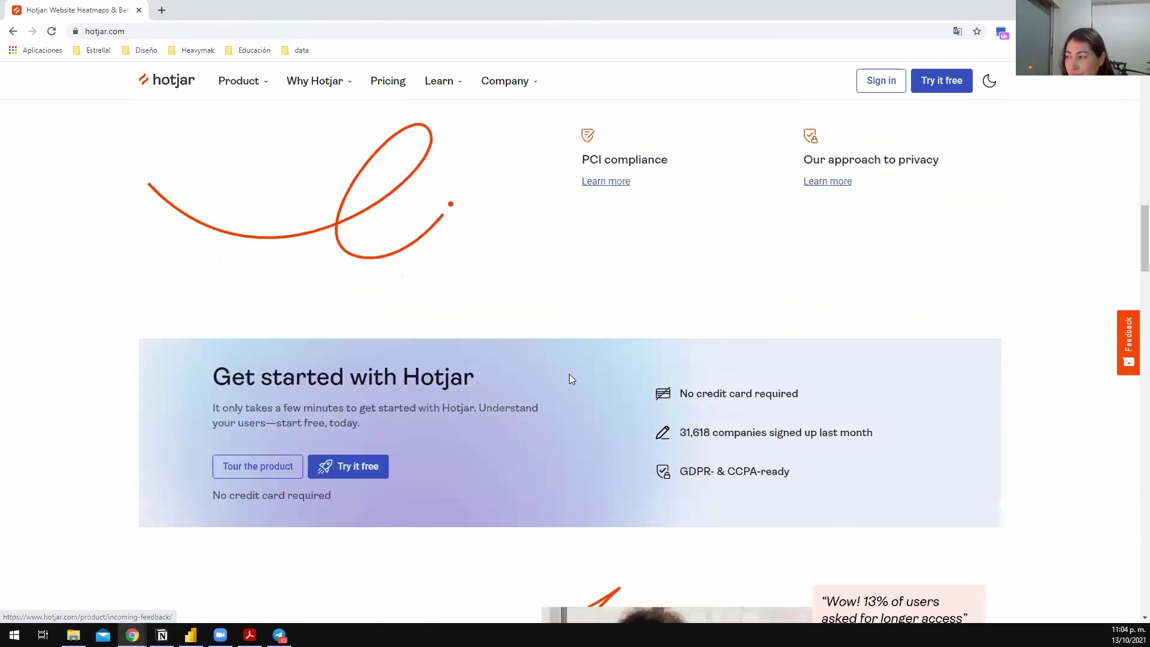
scroll(546, 409, "down", 20)
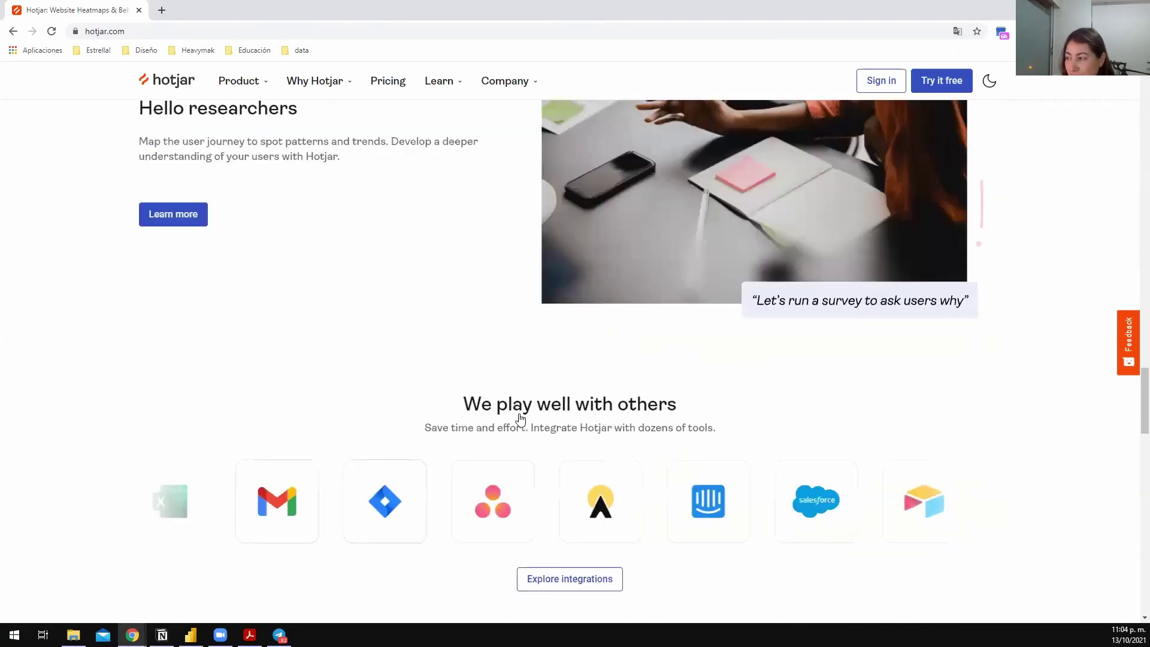
scroll(479, 515, "up", 7)
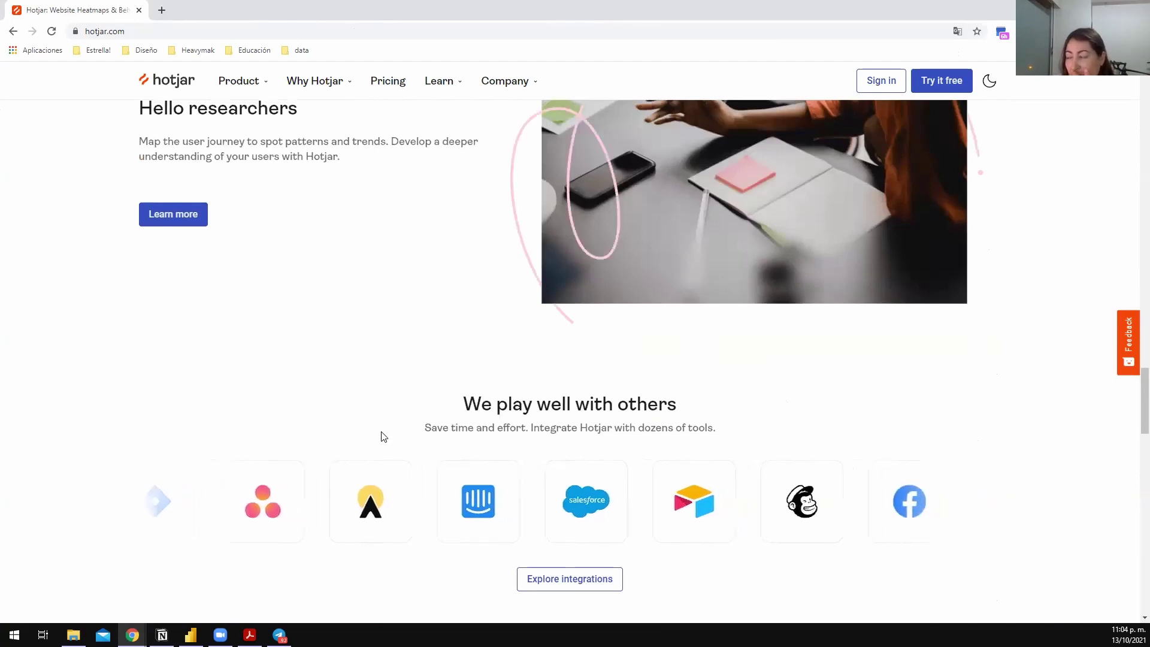
scroll(384, 415, "up", 10)
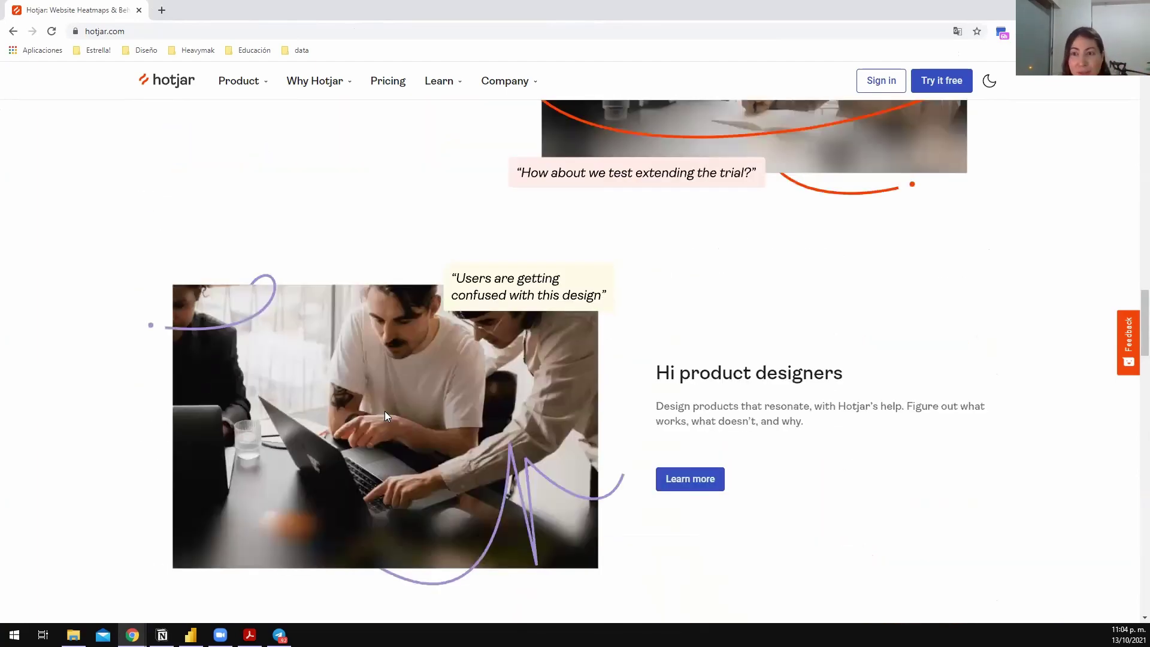
scroll(386, 415, "up", 3)
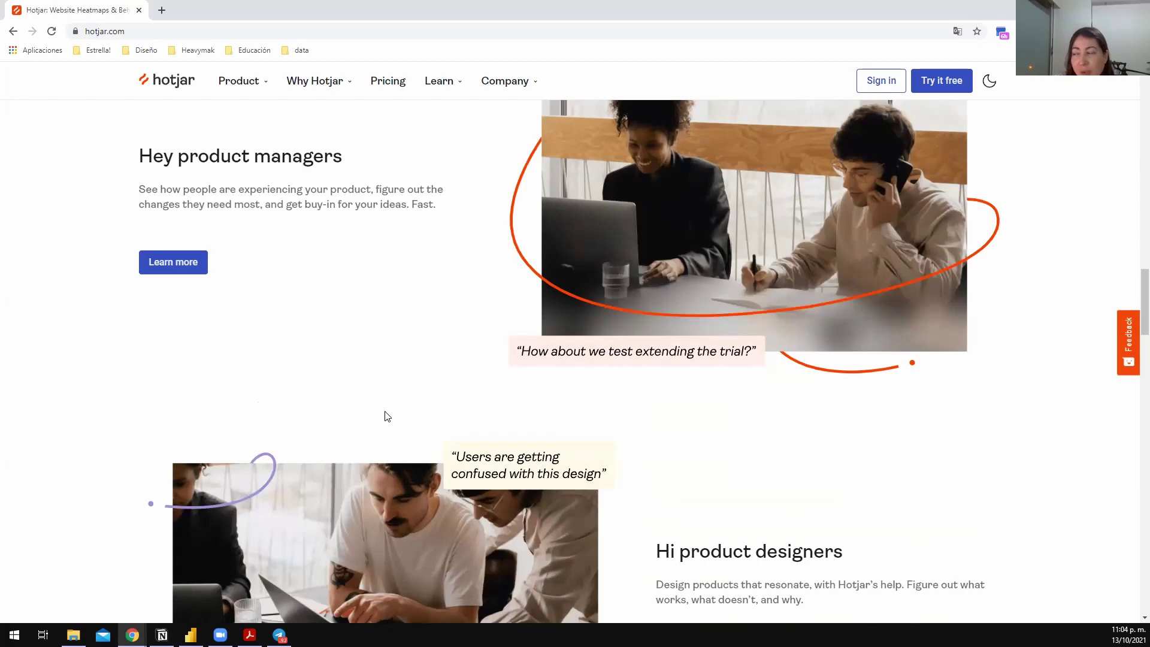
scroll(361, 376, "down", 10)
scroll(380, 357, "up", 3)
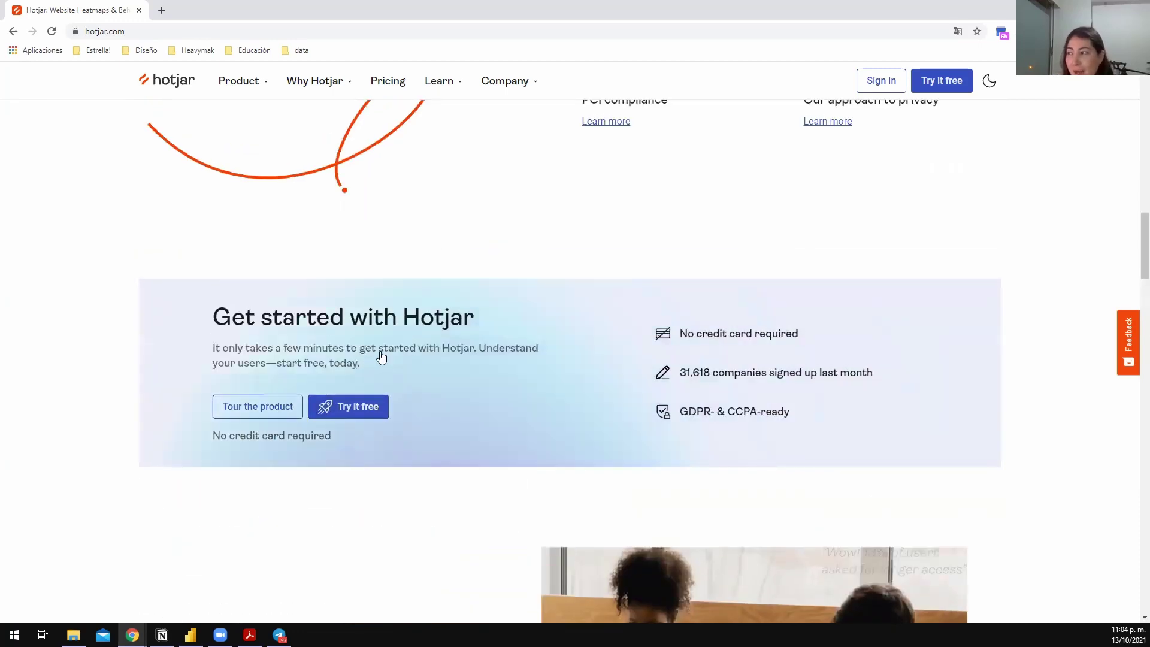
scroll(506, 304, "up", 4)
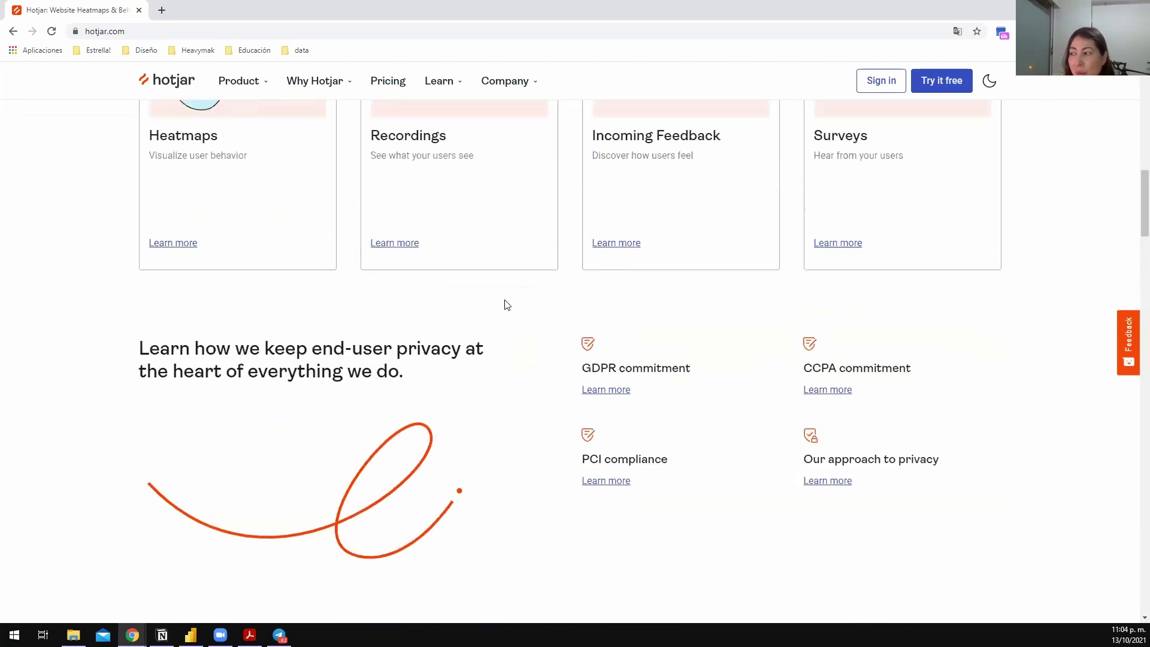
scroll(552, 354, "up", 15)
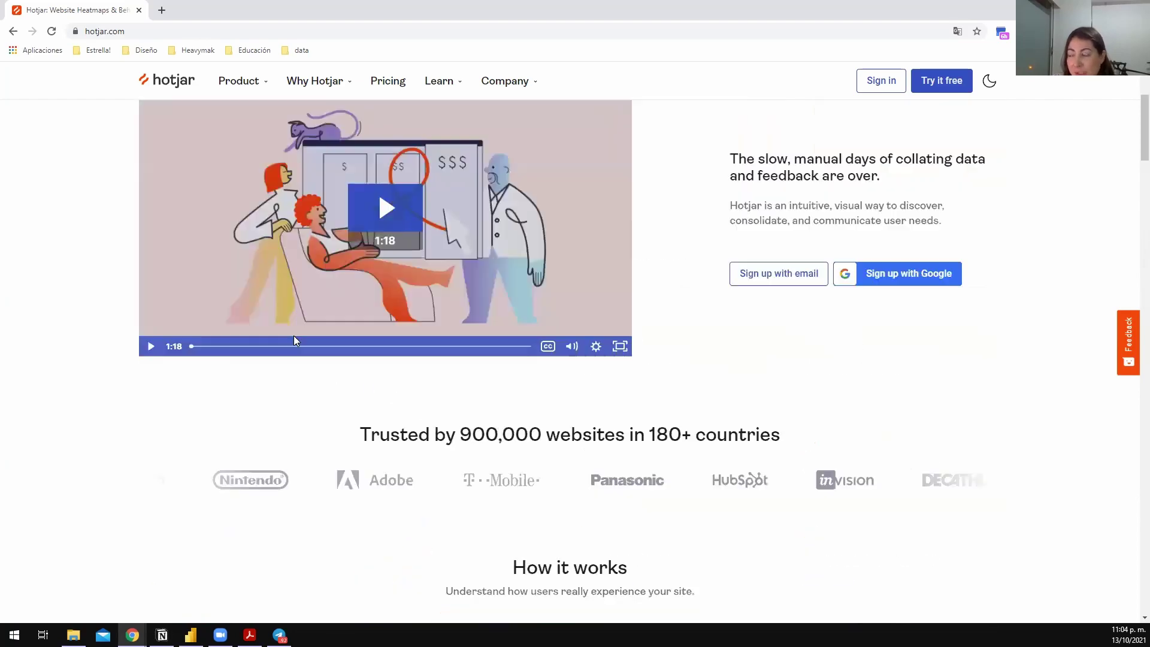
- Review the Heatmaps, Recordings, Incoming Feedback and Surveys tools and the Get started section on the Hotjar home page
scroll(188, 333, "down", 1)
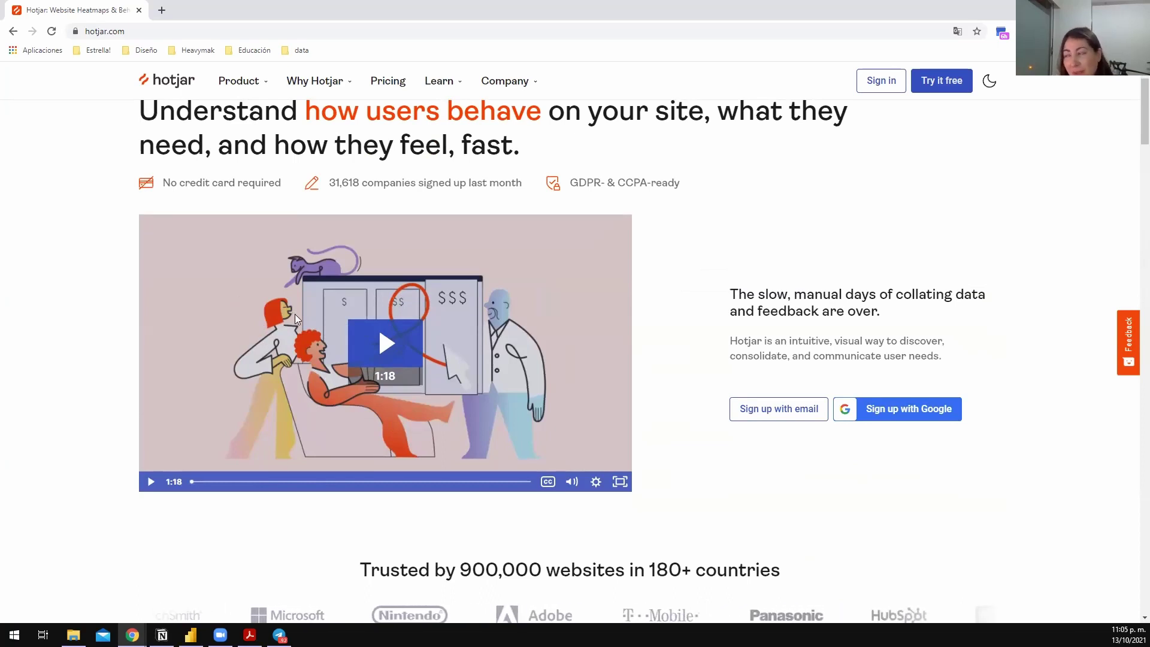
scroll(295, 313, "up", 2)
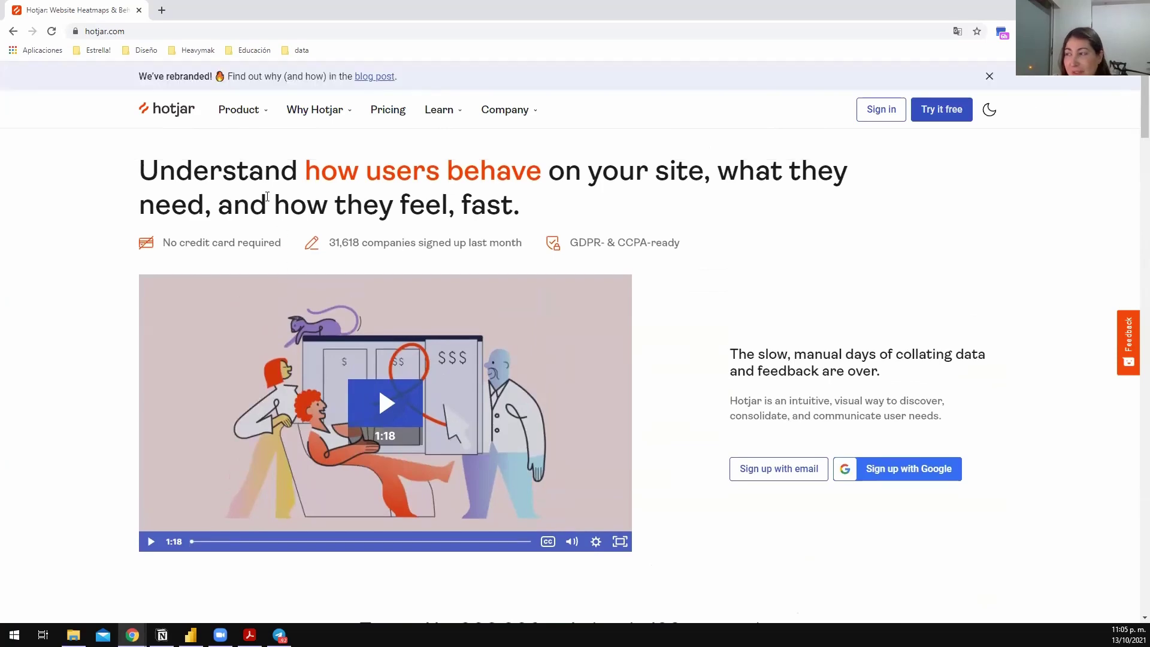
scroll(254, 282, "down", 12)
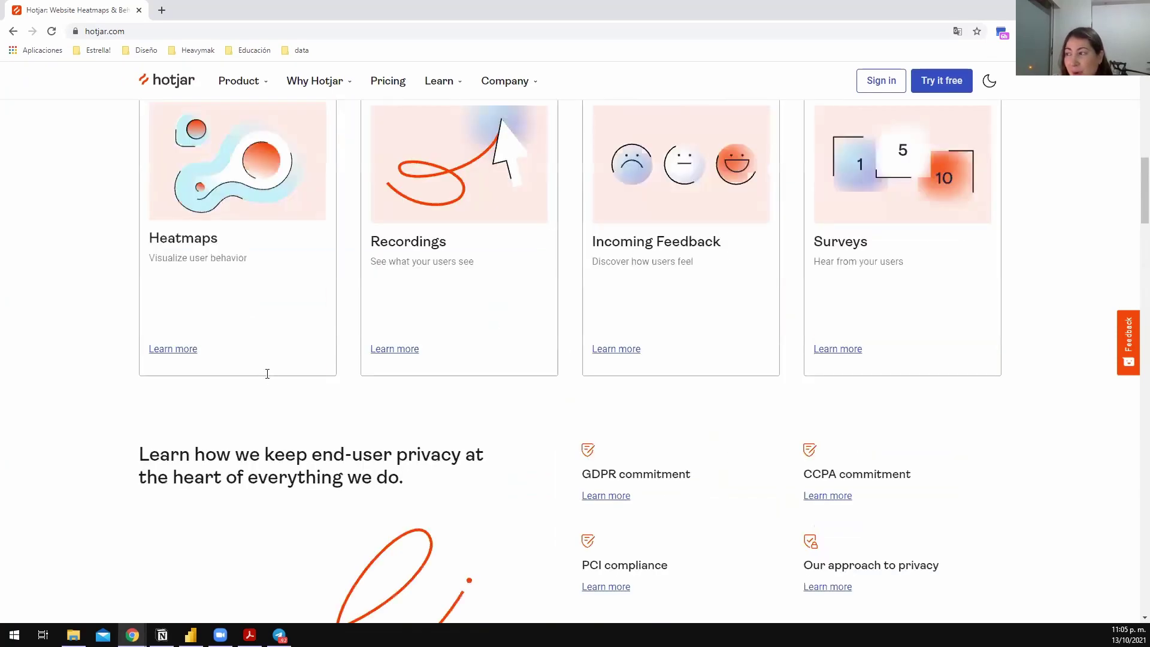
scroll(267, 374, "down", 6)
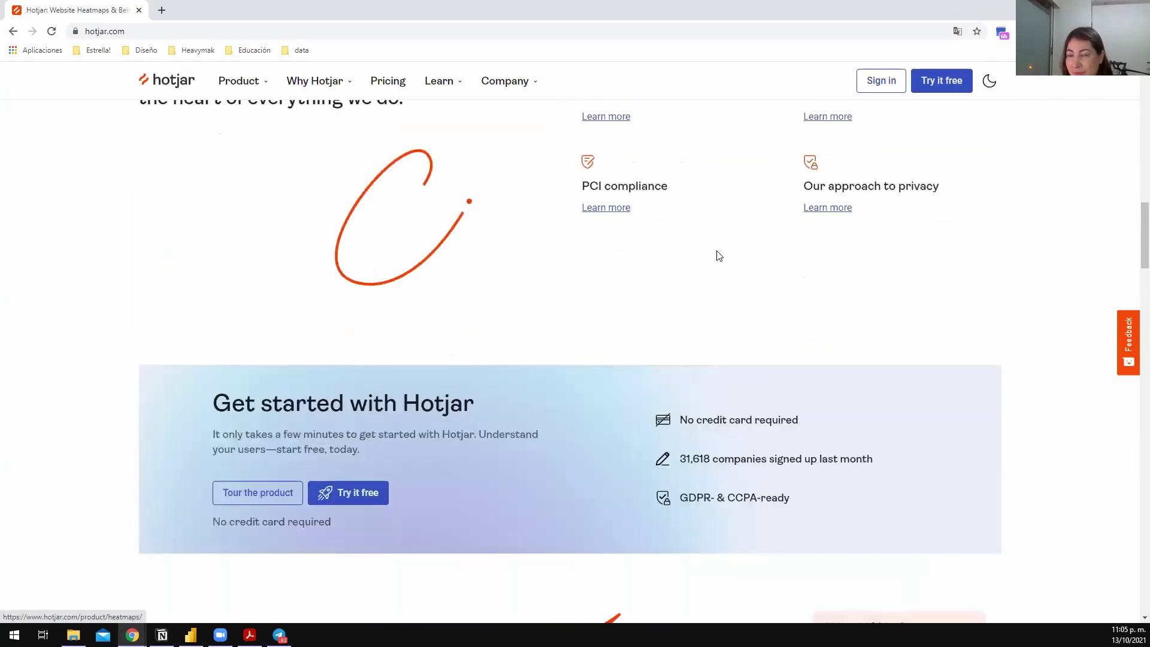
scroll(718, 256, "down", 5)
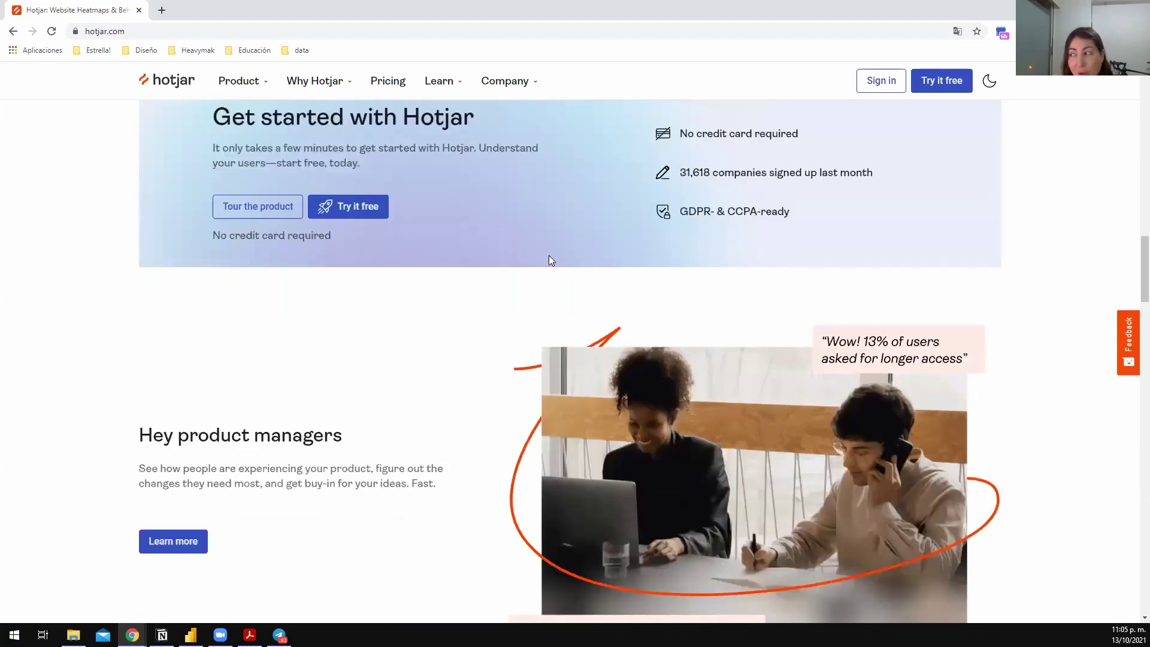
scroll(389, 261, "up", 15)
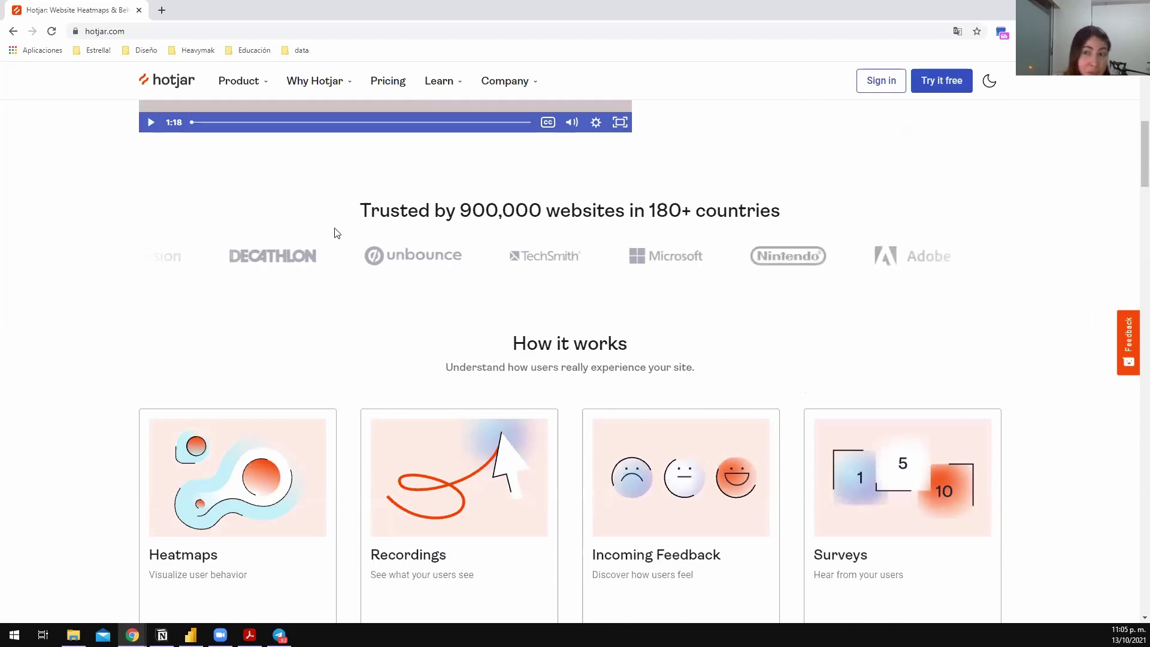
scroll(360, 245, "down", 1)
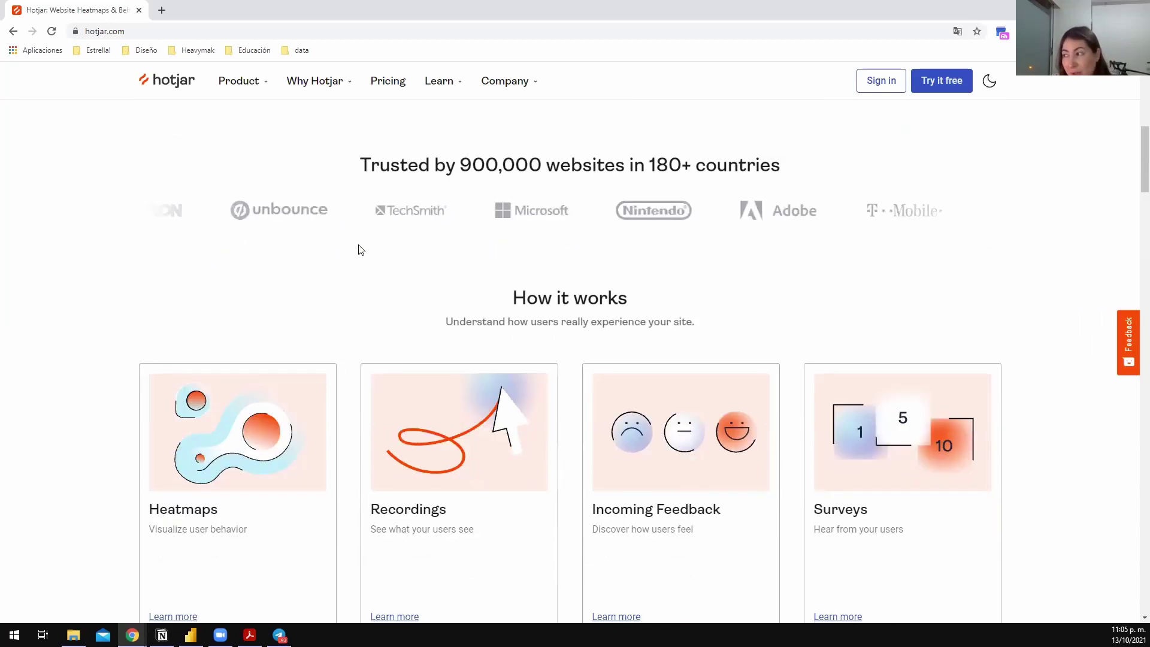
scroll(605, 503, "down", 3)
scroll(500, 342, "up", 9)
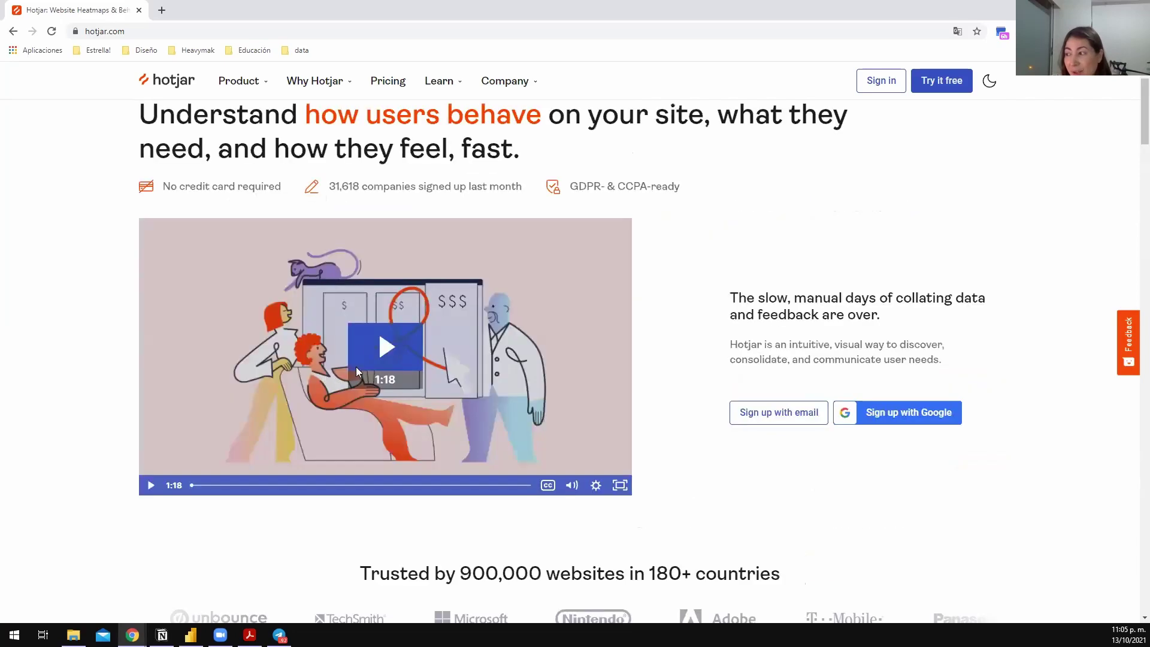
- Highlight the Trusted by 900,000 websites heading and company logos, clear the selection, and review the How it works and privacy sections
scroll(353, 300, "down", 3)
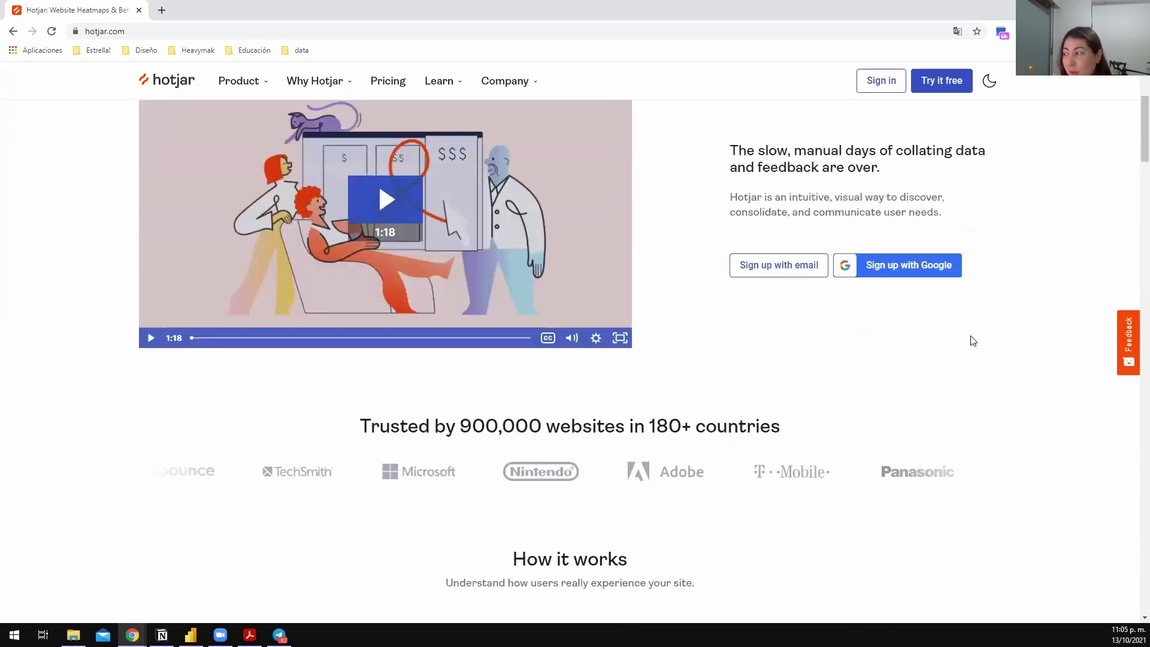
scroll(974, 329, "down", 3)
scroll(976, 322, "up", 1)
left_click_drag(975, 323, 399, 293)
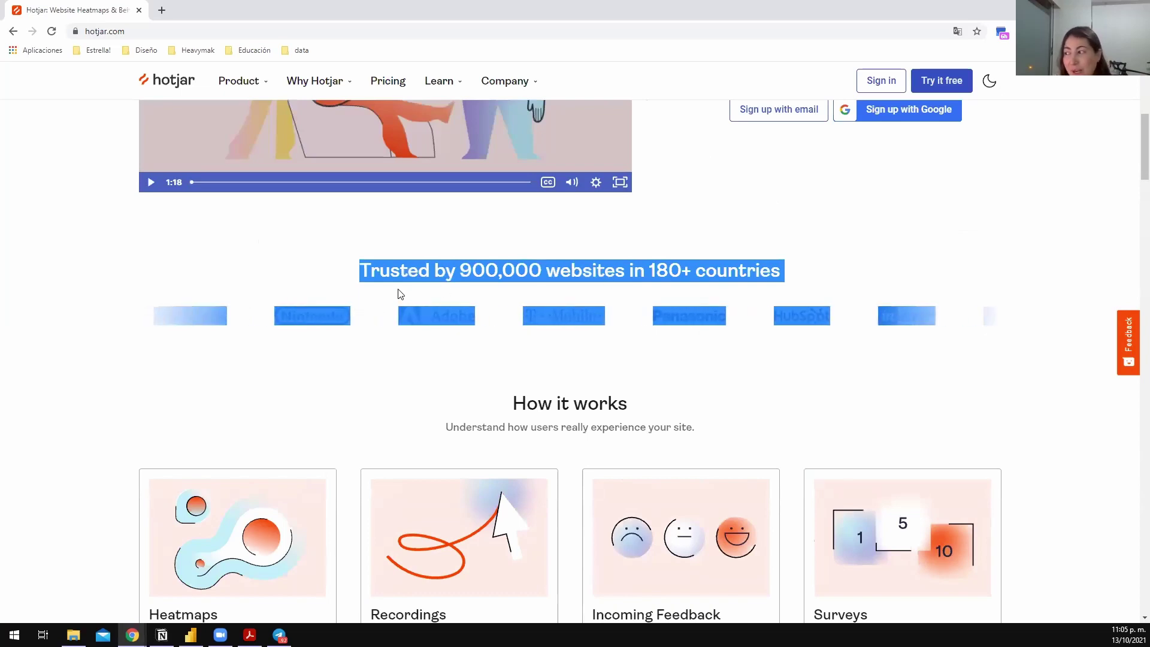
left_click(536, 352)
scroll(535, 395, "down", 1)
scroll(479, 479, "down", 3)
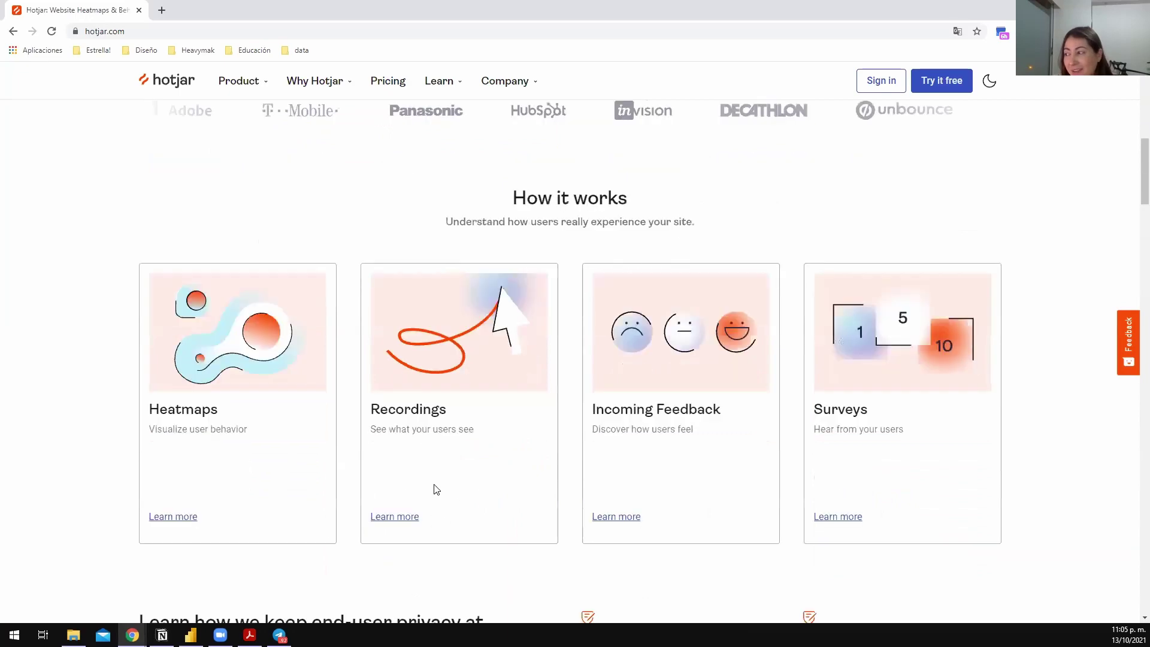
scroll(380, 393, "down", 6)
scroll(261, 464, "down", 4)
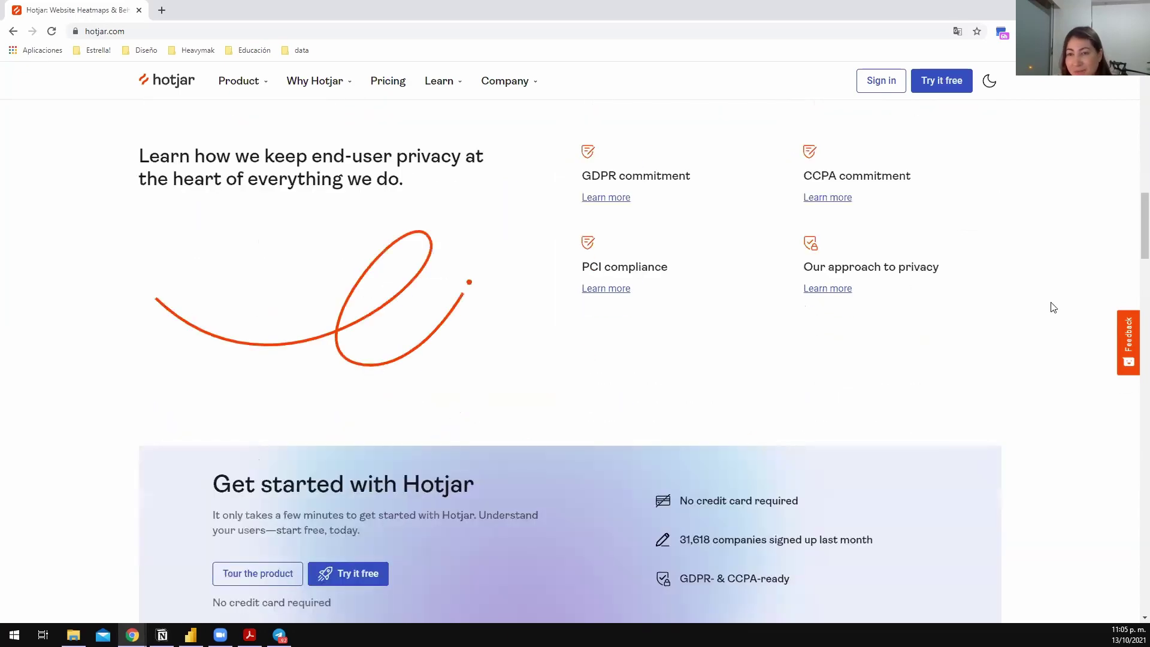
- Examine the Hotjar home page sections for product managers, designers and researchers, plus the We play well with others integrations
scroll(536, 423, "down", 5)
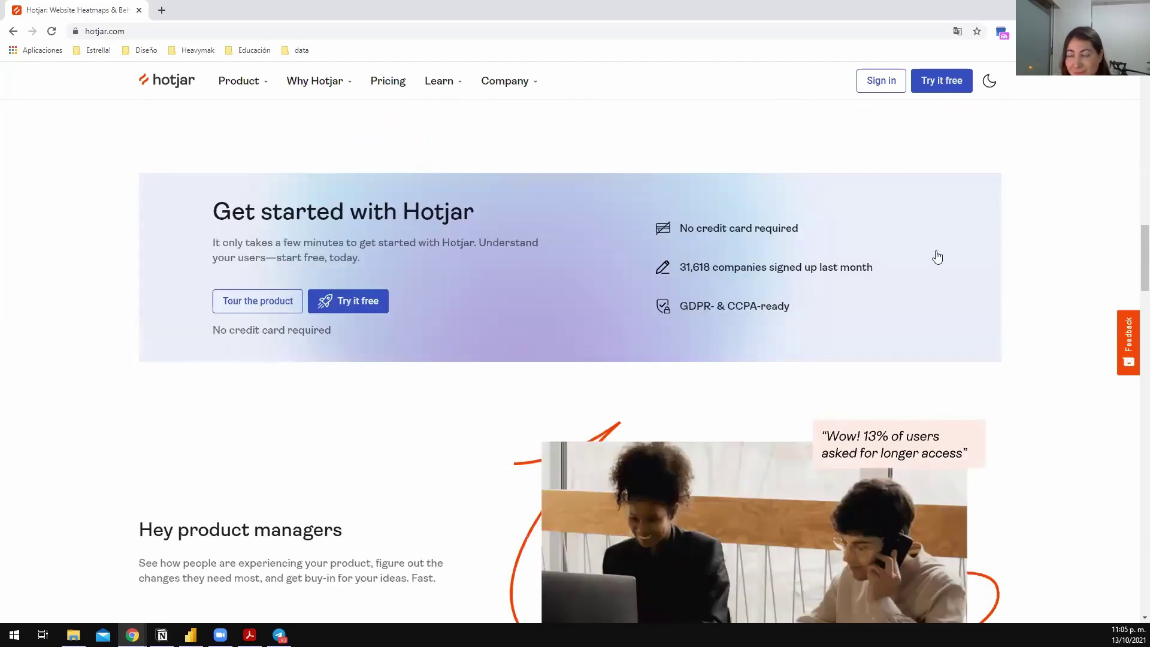
scroll(379, 501, "down", 8)
scroll(369, 438, "down", 5)
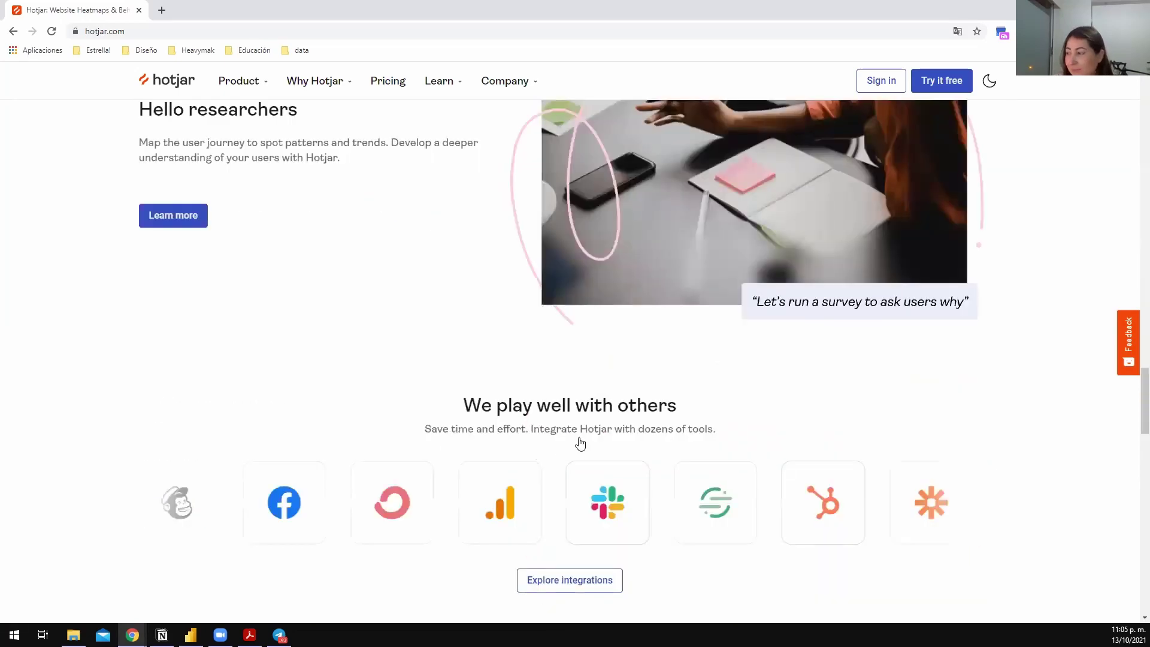
scroll(323, 452, "down", 8)
scroll(311, 369, "up", 3)
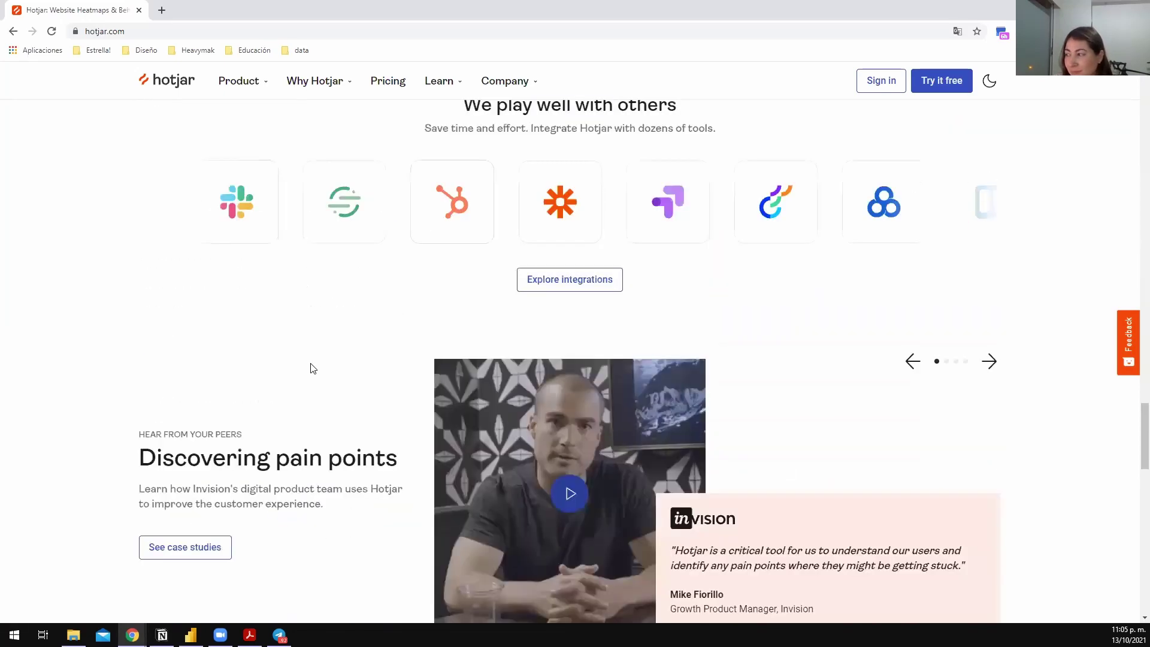
scroll(346, 341, "up", 10)
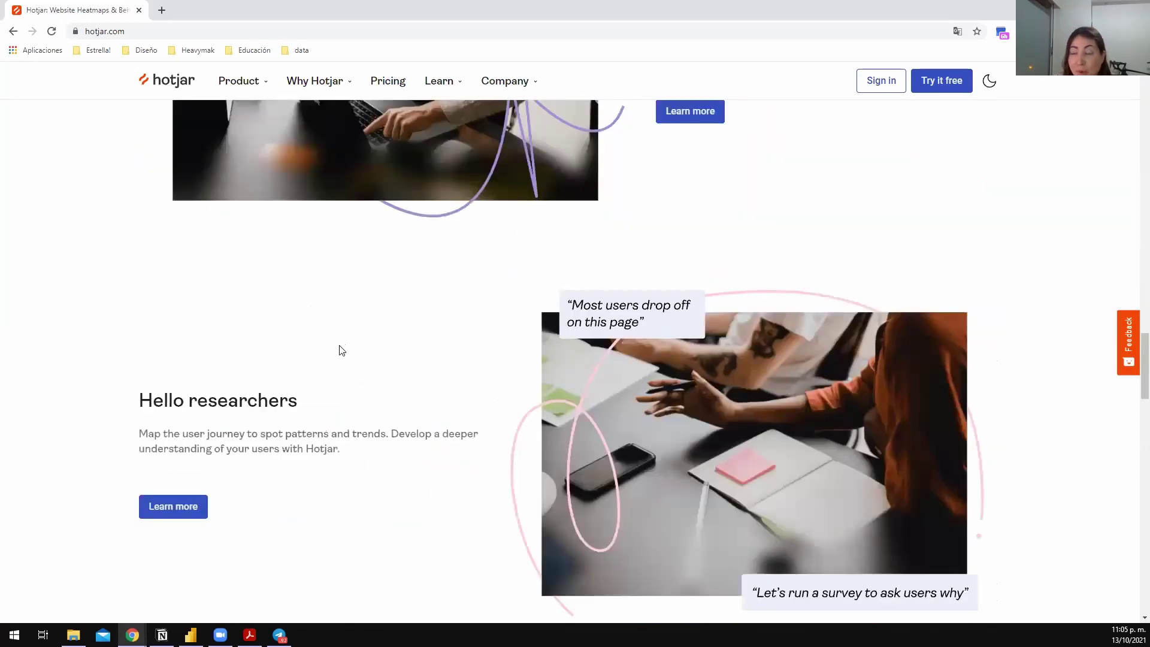
scroll(338, 347, "up", 4)
scroll(332, 354, "up", 8)
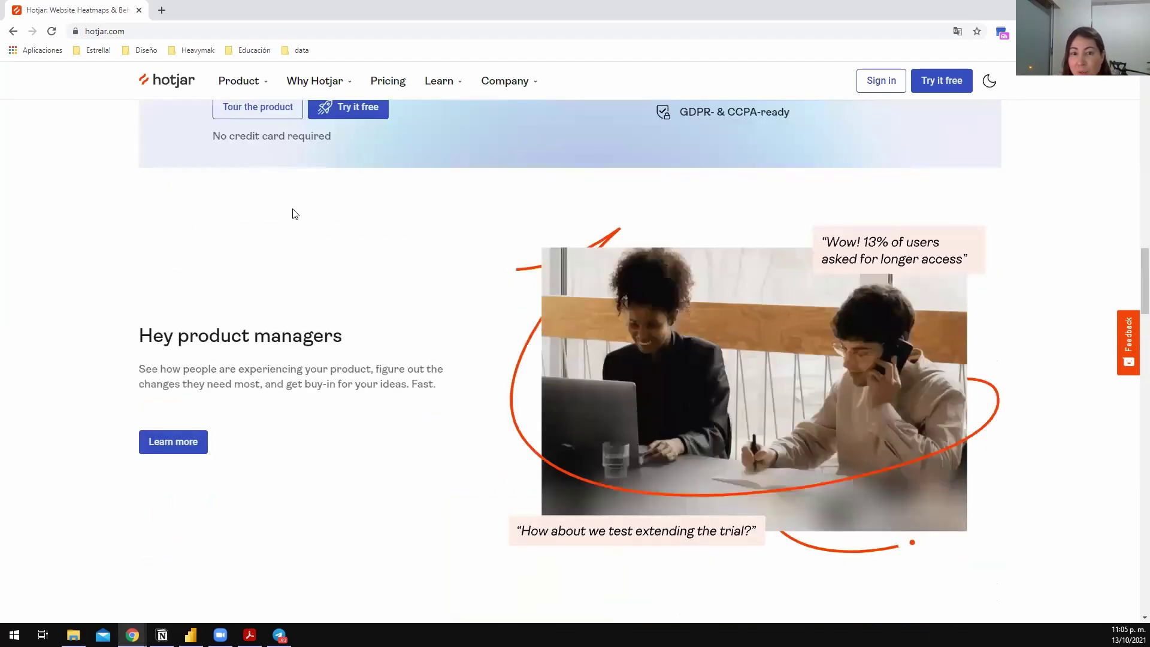
scroll(294, 214, "down", 15)
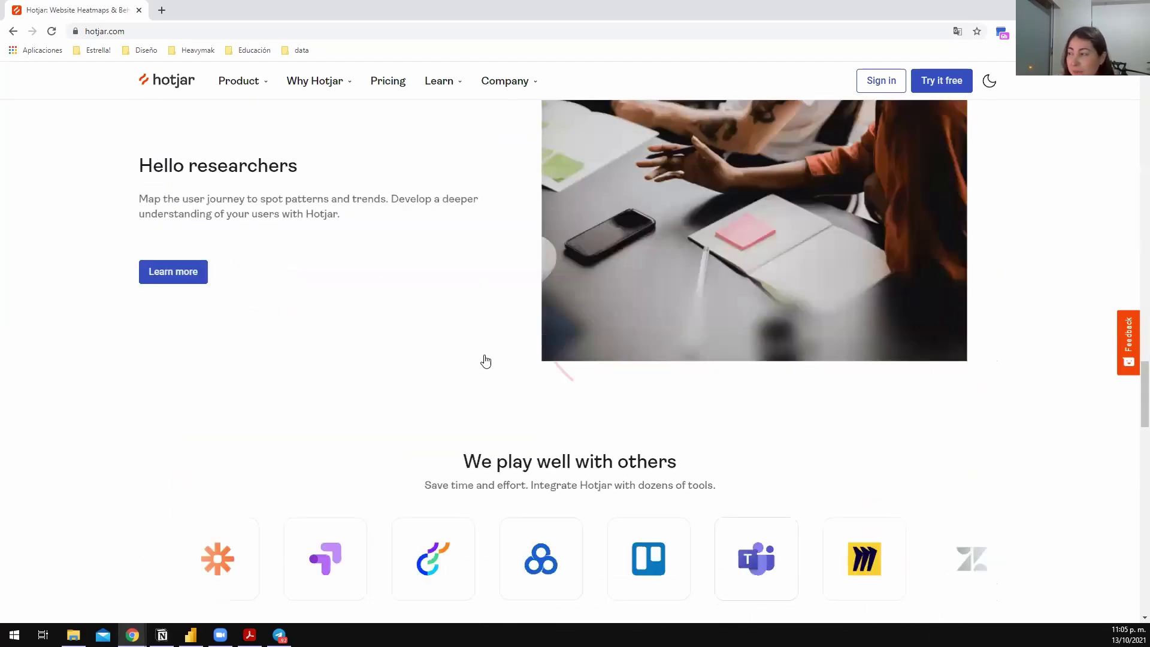
- Examine the Discovering pain points customer story, the Hotjar Guides section and the footer links of the home page
scroll(485, 361, "down", 7)
scroll(297, 386, "down", 7)
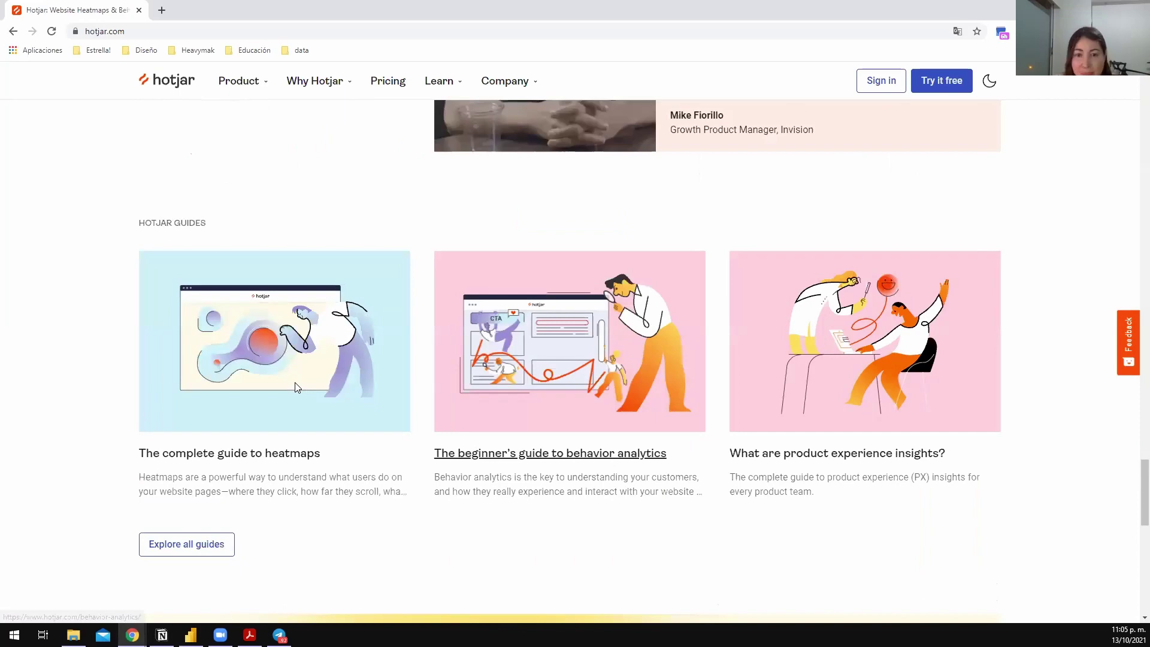
scroll(295, 386, "up", 5)
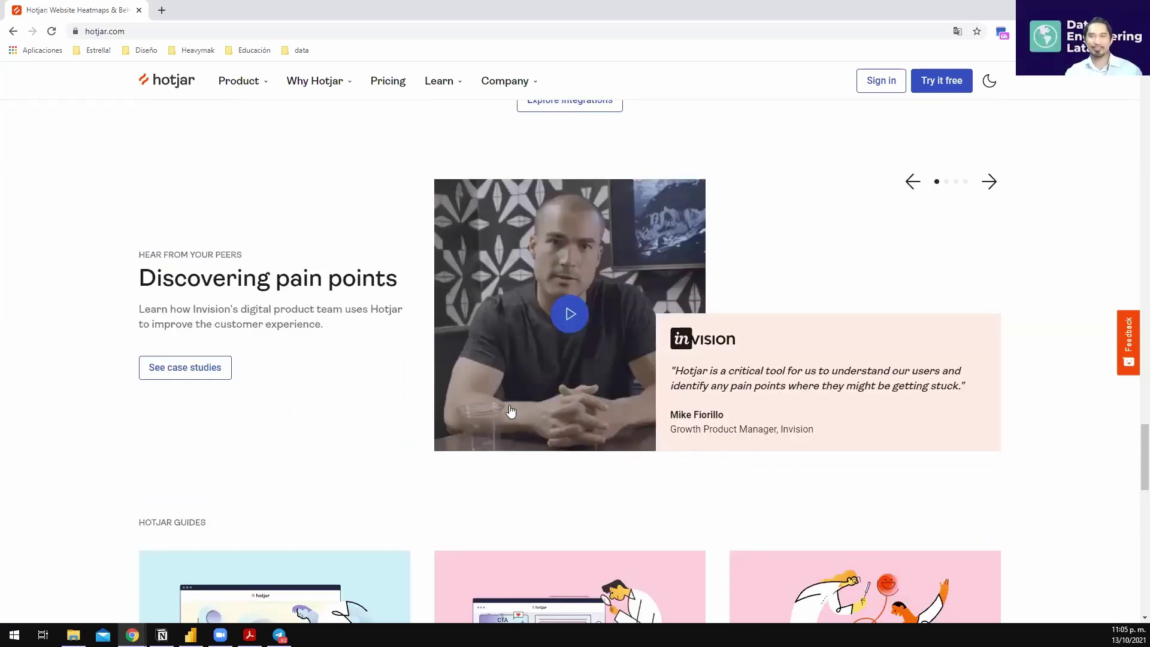
scroll(508, 413, "down", 5)
scroll(474, 431, "down", 11)
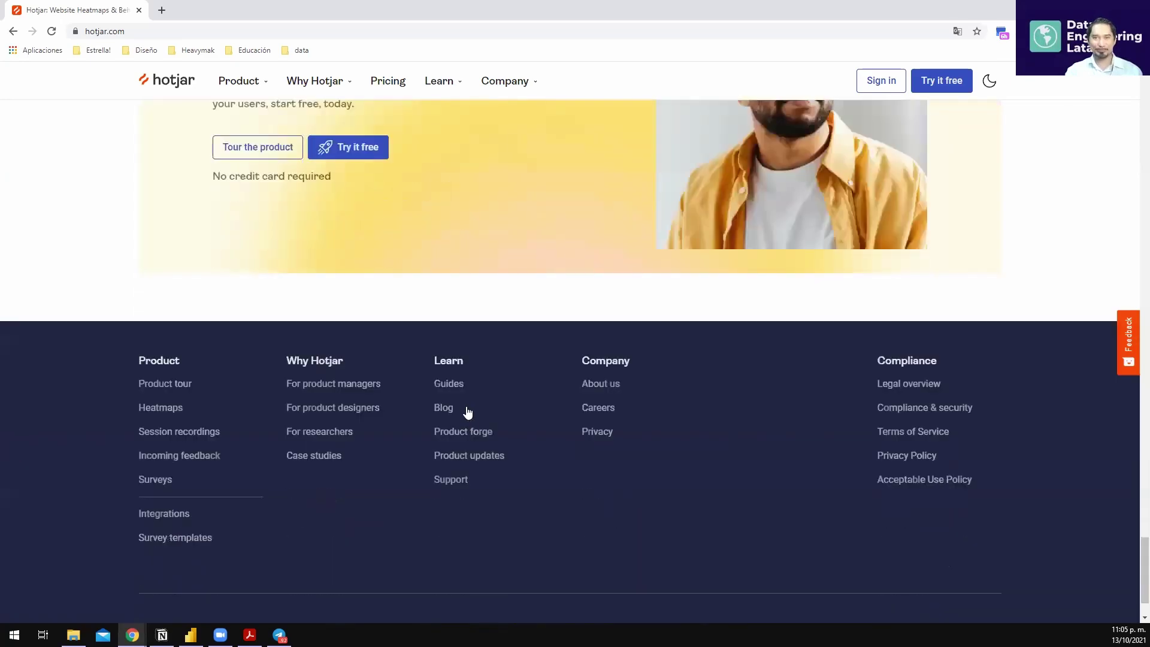
scroll(467, 410, "up", 11)
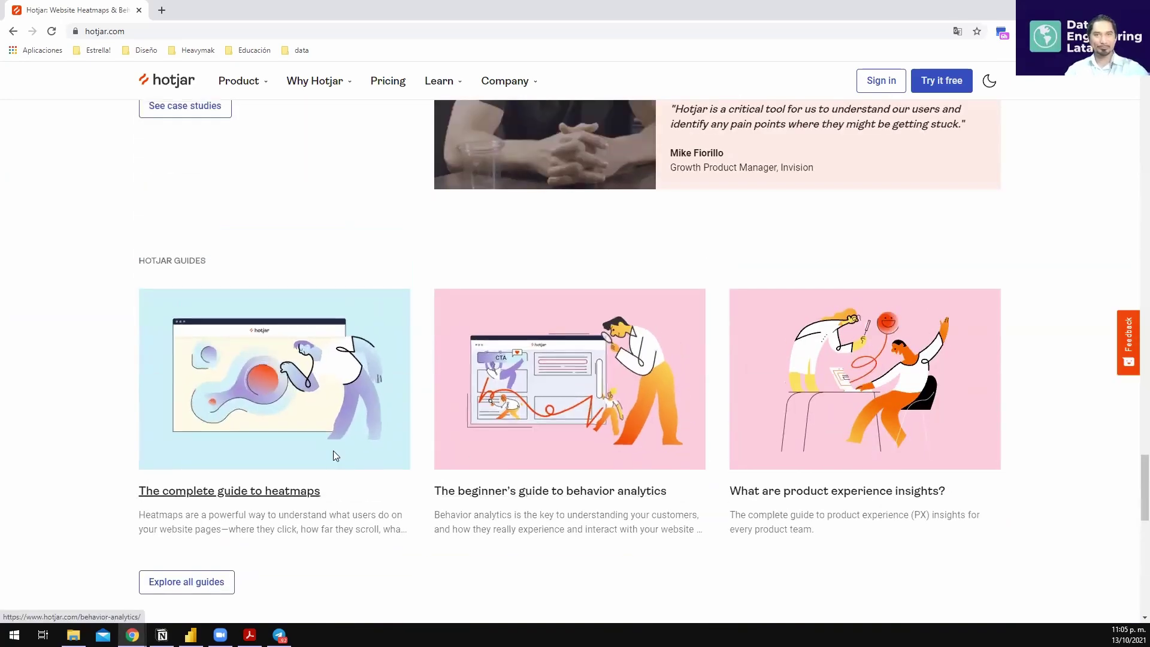
- Go back through the Hotjar home page to its introduction, rechecking the integrations, Get started section and product tools
scroll(380, 326, "up", 6)
scroll(491, 438, "up", 15)
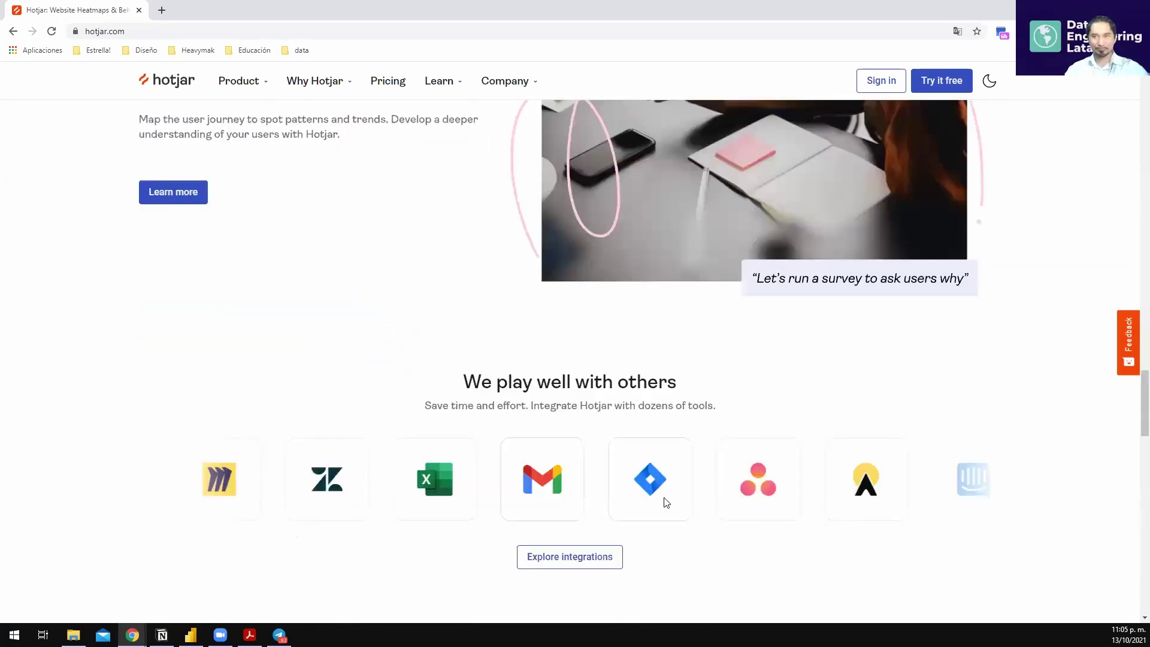
scroll(332, 374, "up", 11)
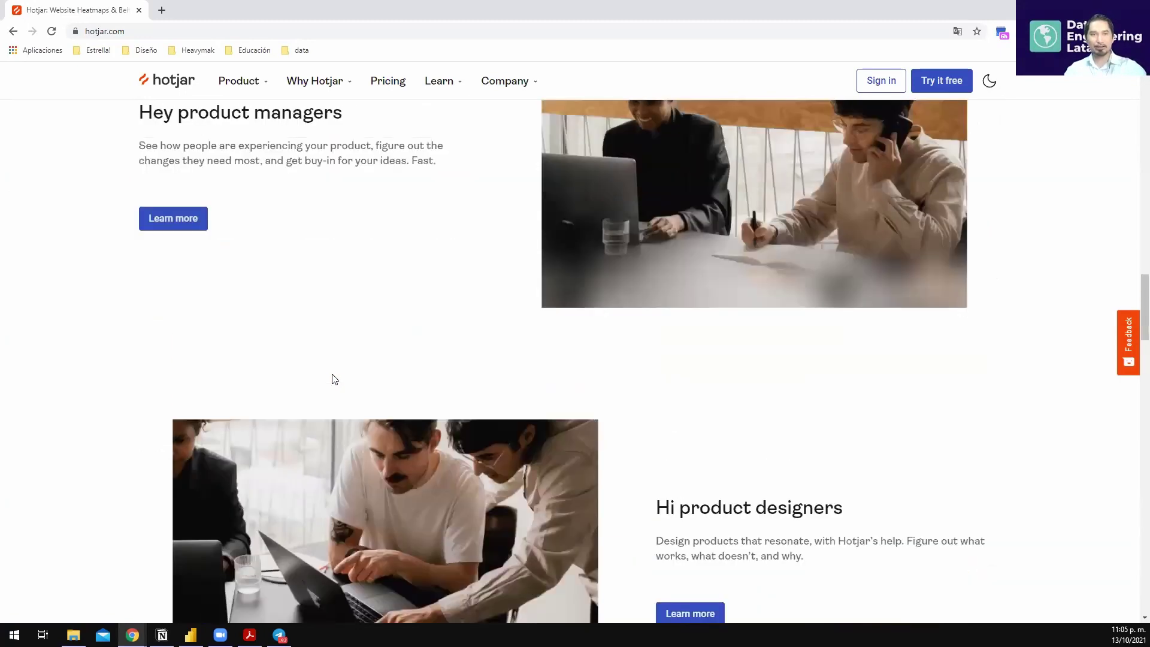
scroll(255, 365, "up", 11)
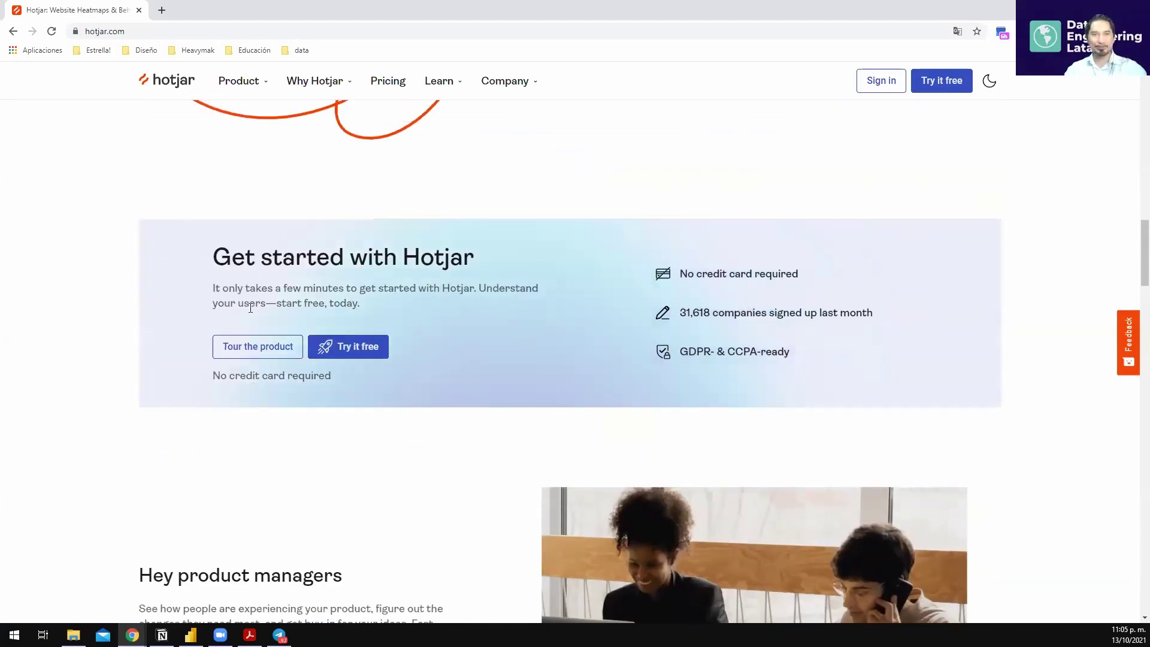
scroll(53, 175, "up", 8)
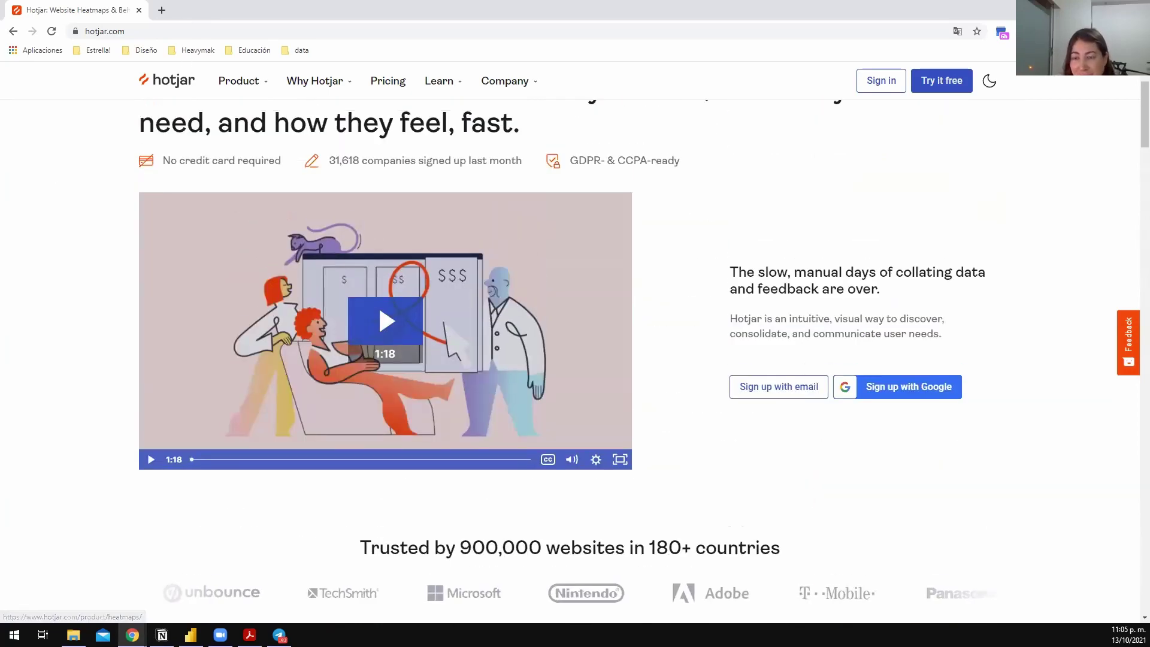
scroll(569, 342, "up", 2)
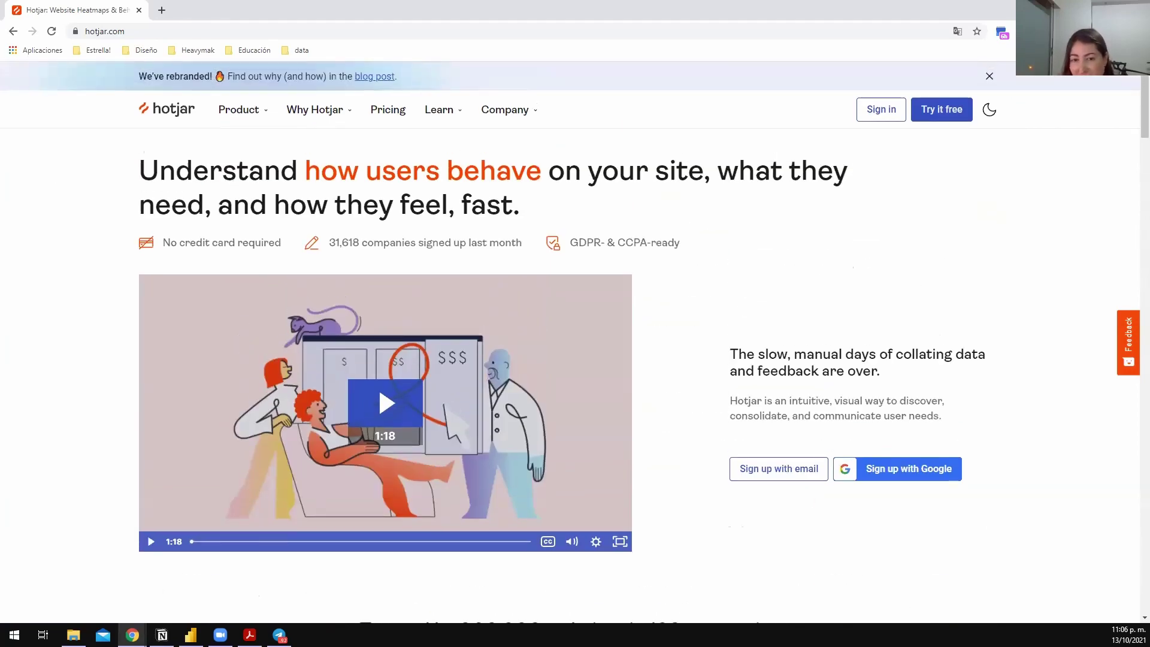
scroll(734, 295, "down", 6)
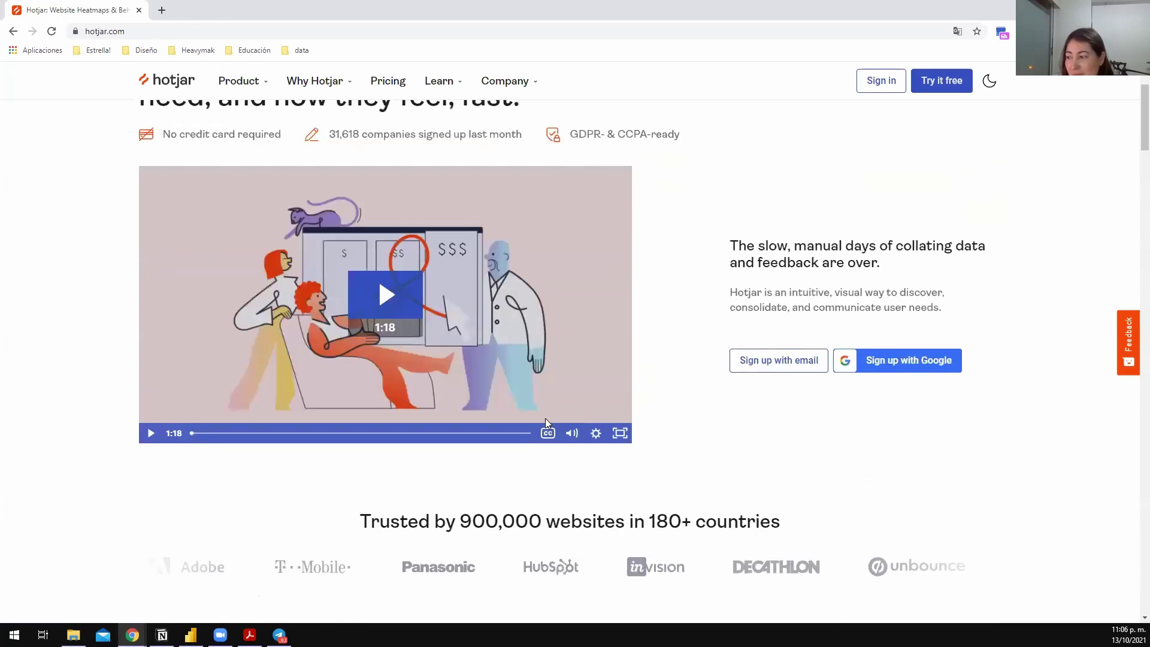
scroll(221, 429, "down", 6)
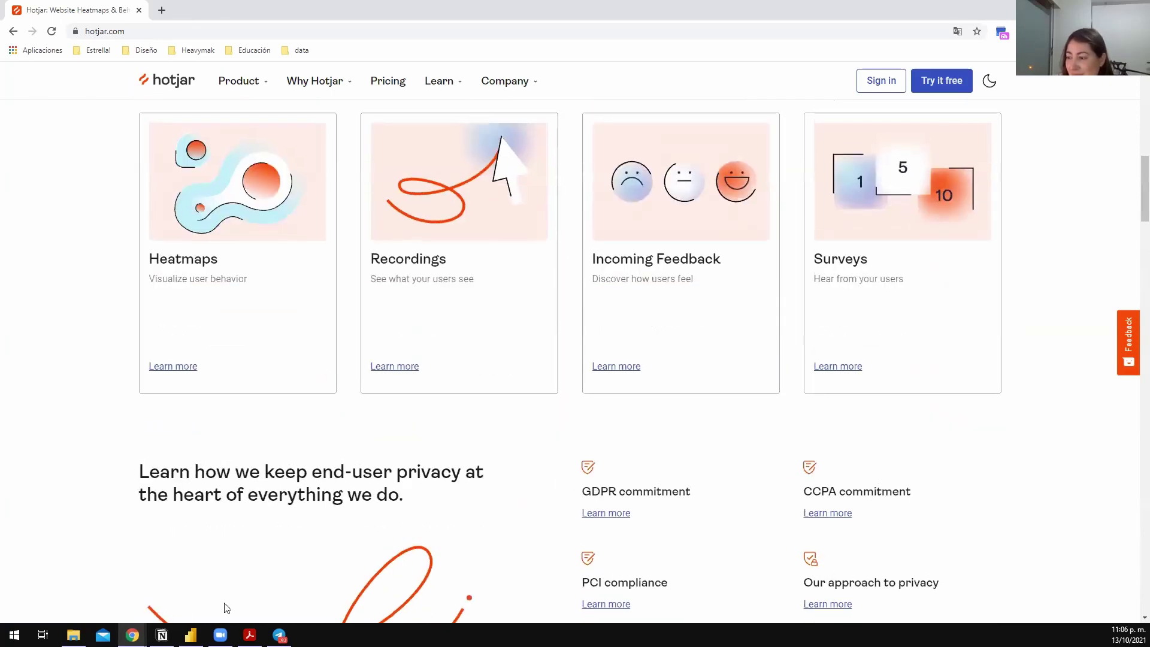
scroll(225, 605, "up", 7)
scroll(317, 299, "up", 5)
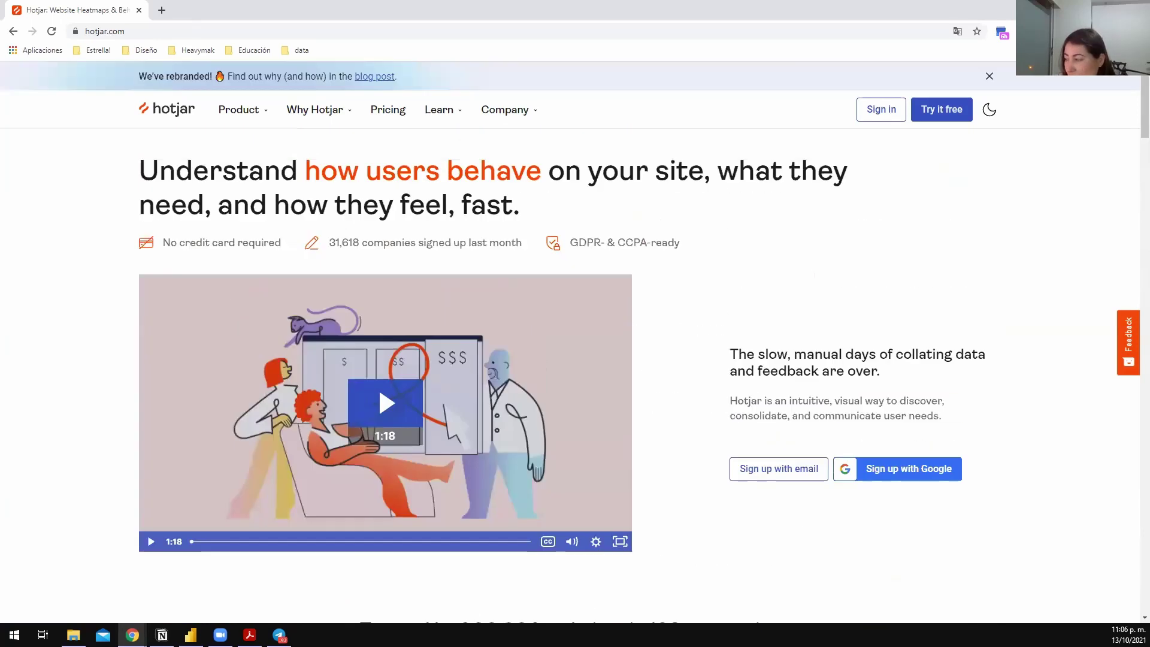
- Switch to Power BI Desktop, show the blank report page, and collapse the Visualizaciones and Campos panes
key("alt+Tab")
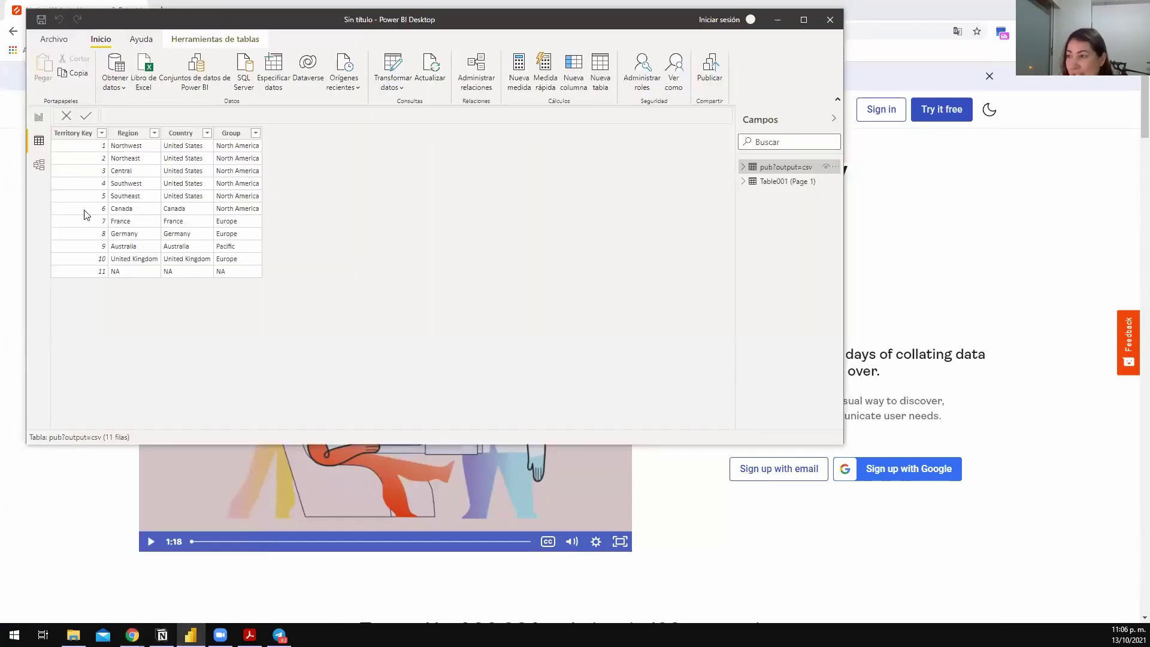
left_click(37, 117)
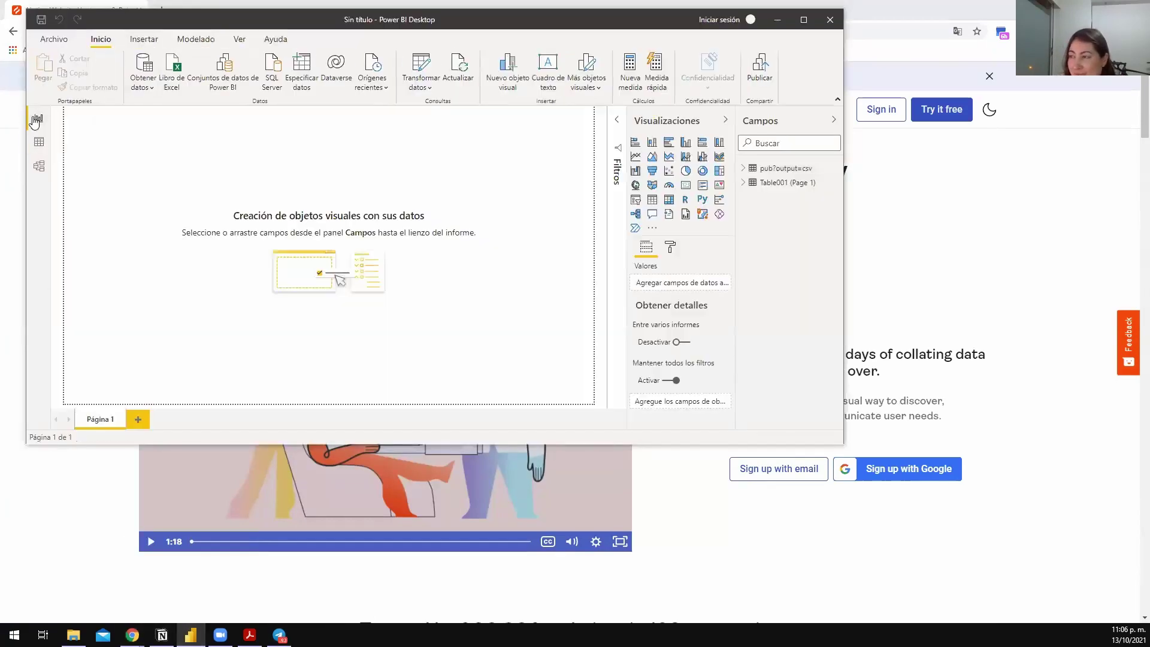
left_click(725, 120)
left_click(825, 123)
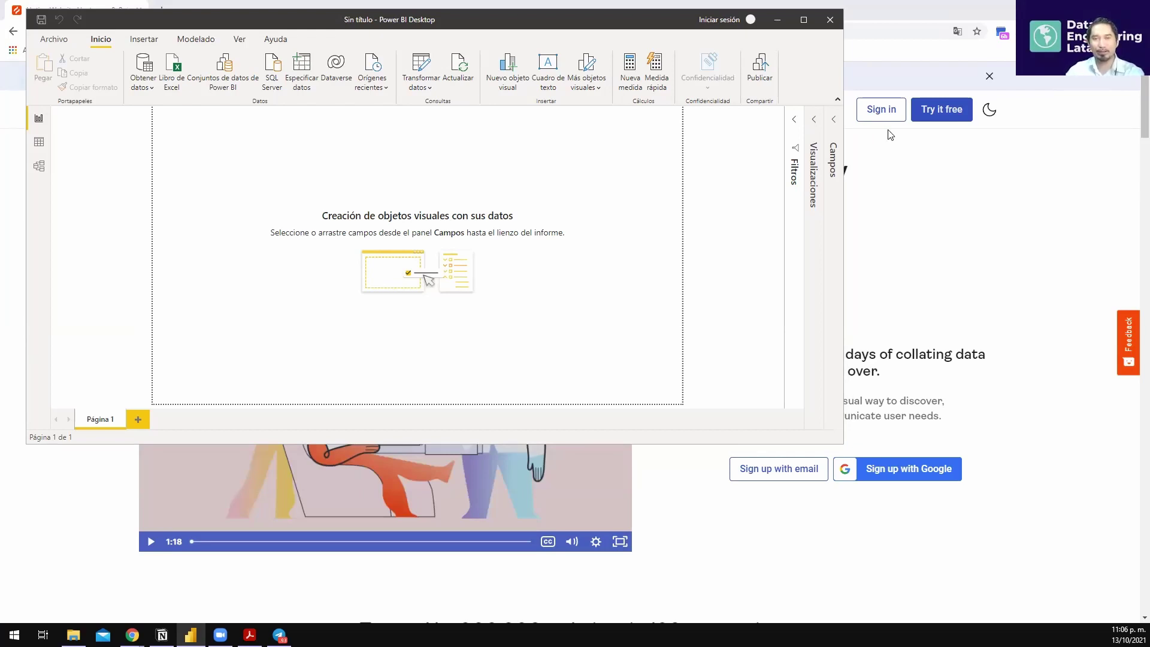
- Show the model diagram, display the available actions for Table001 (Page 1), and collapse the Propiedades pane
left_click(39, 165)
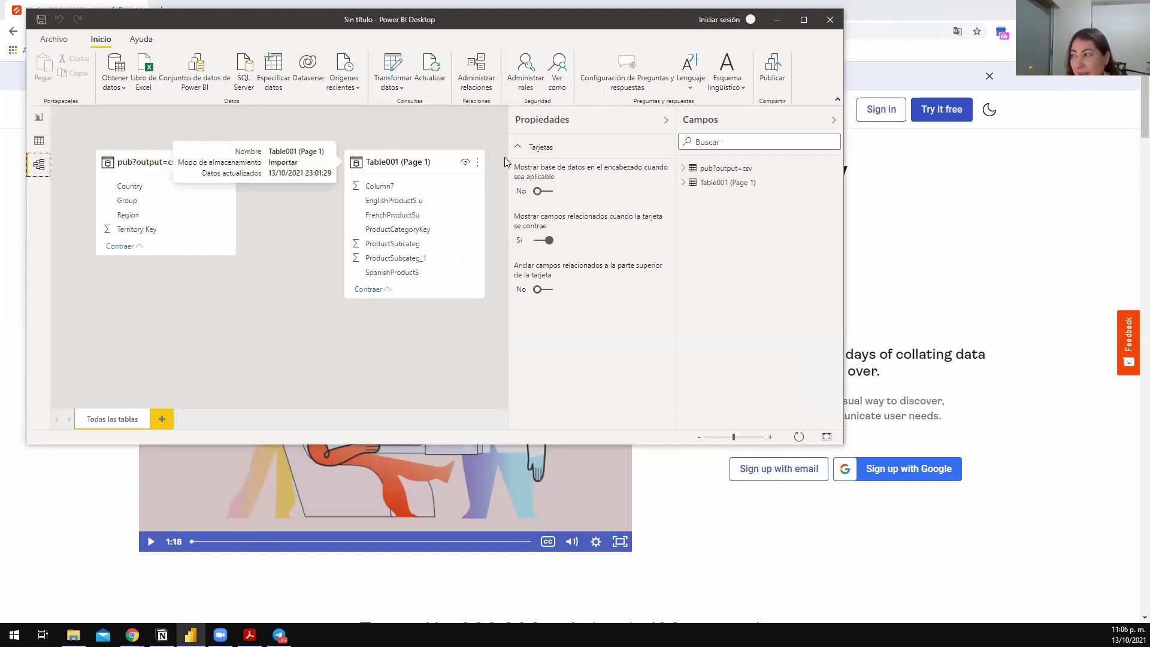
right_click(720, 190)
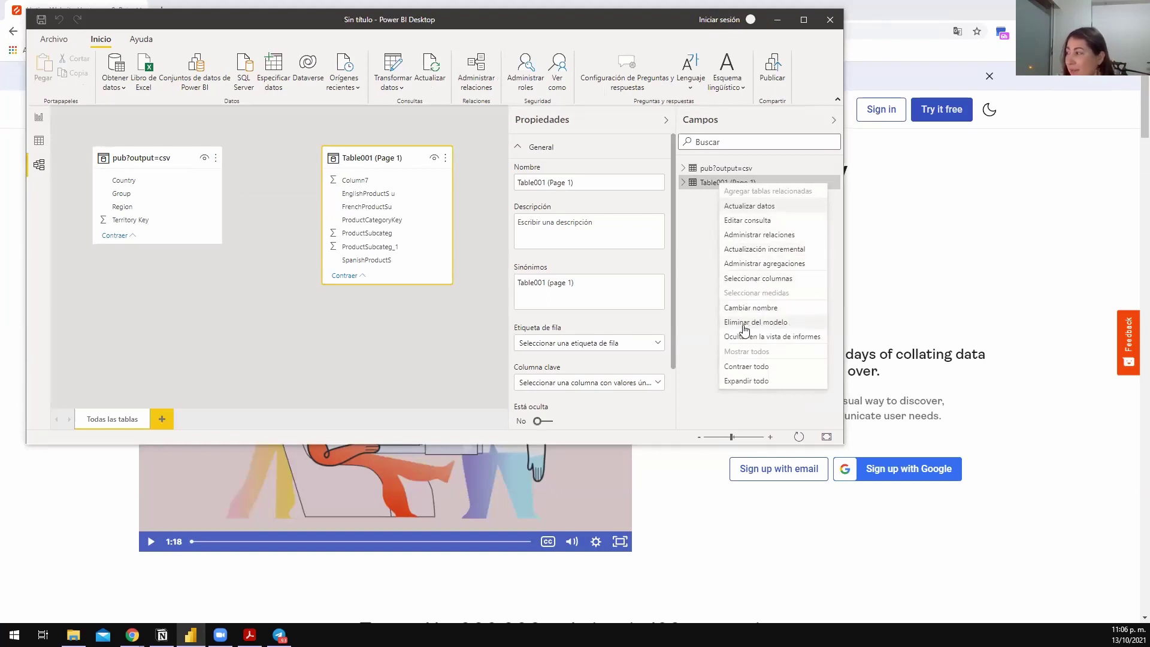
left_click(665, 120)
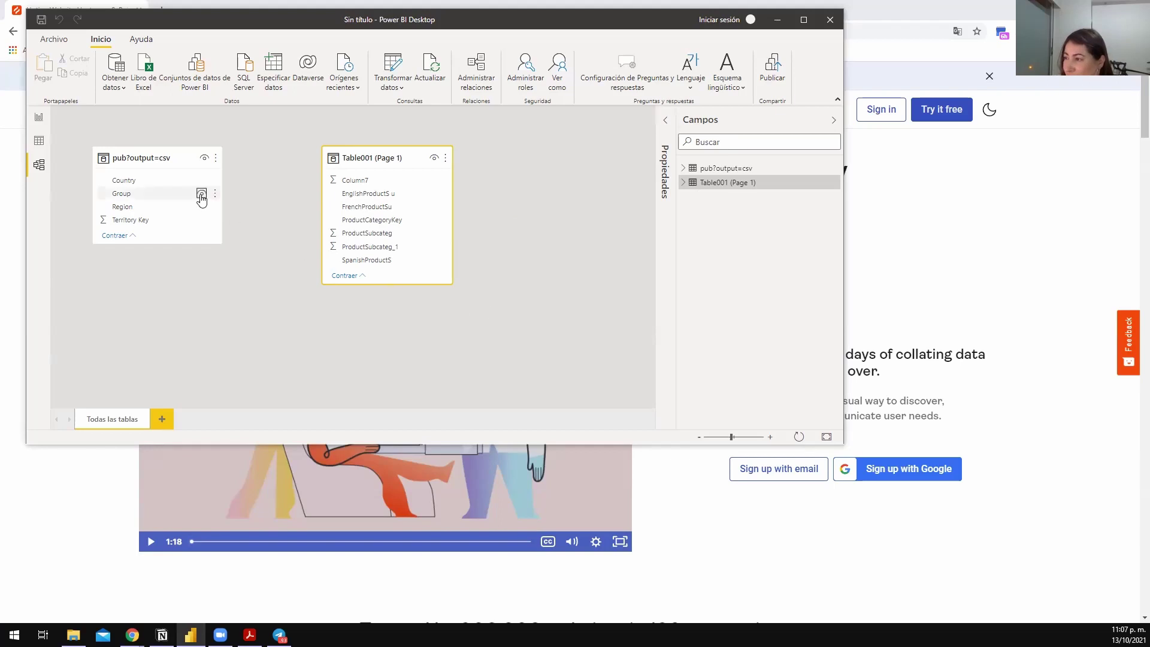
- Hide the Group field of the pub?output=csv table from the report view and check its column in the data view
left_click(200, 194)
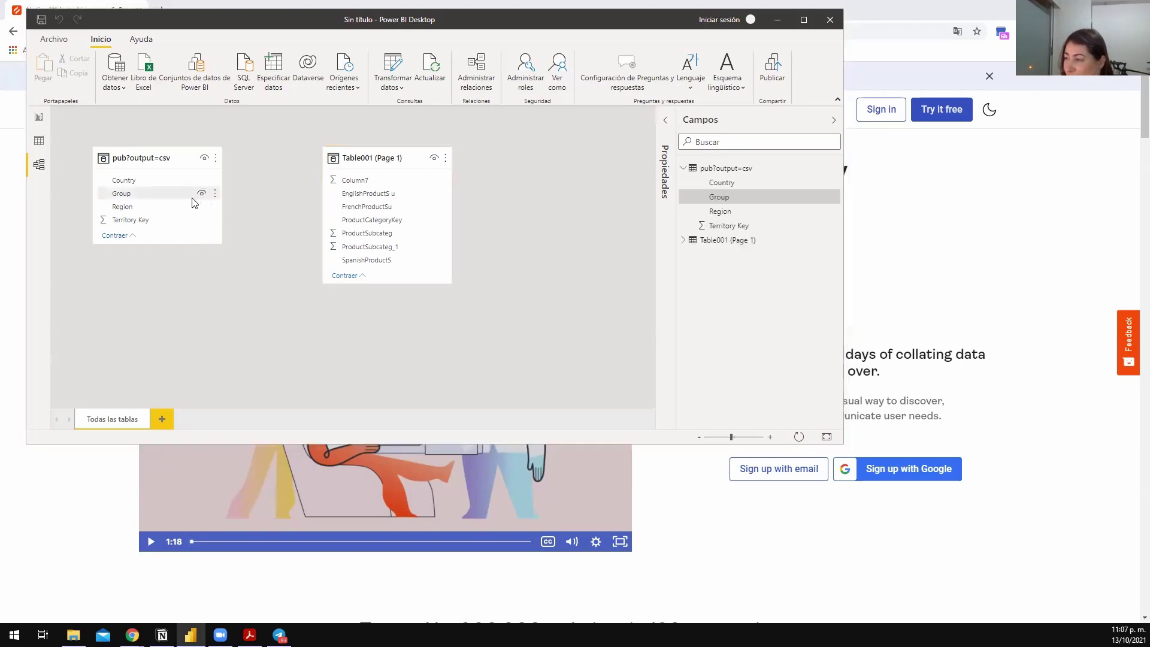
left_click(201, 193)
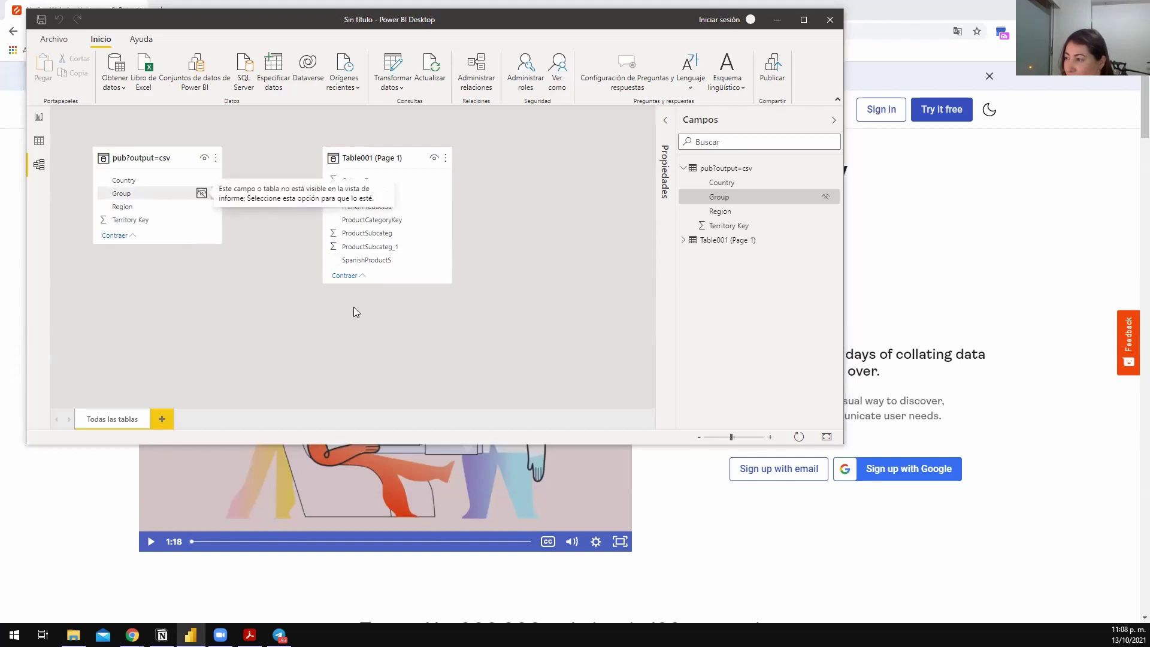
left_click(39, 140)
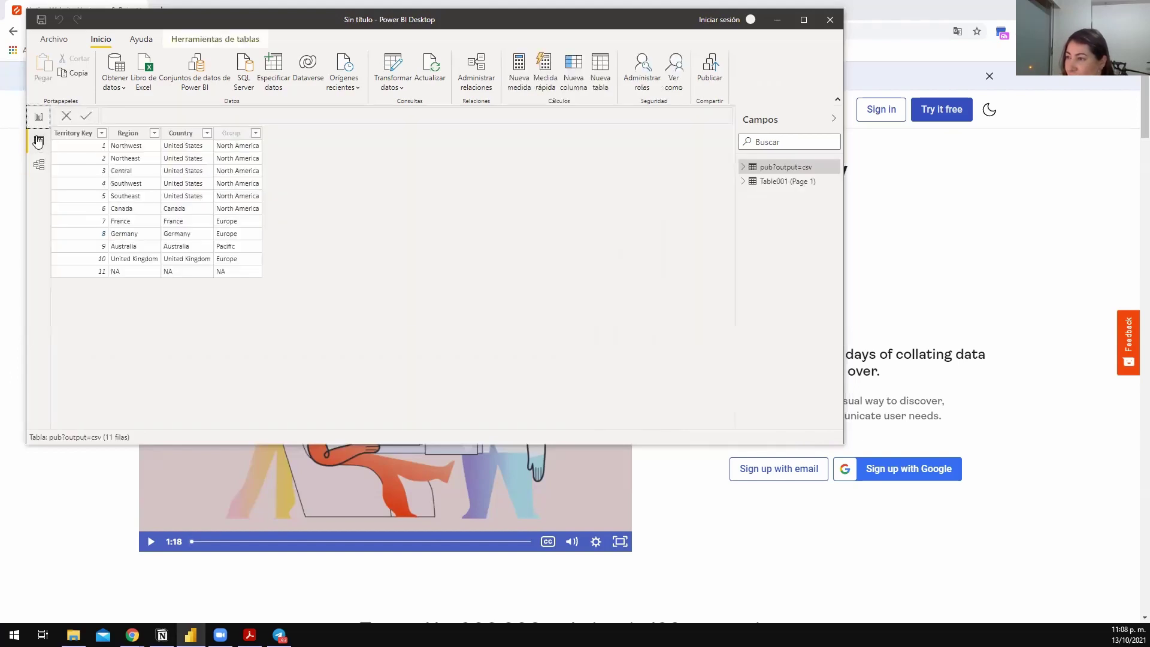
- Display the data of Table001 (Page 1) and look through its product subcategory rows
left_click(779, 180)
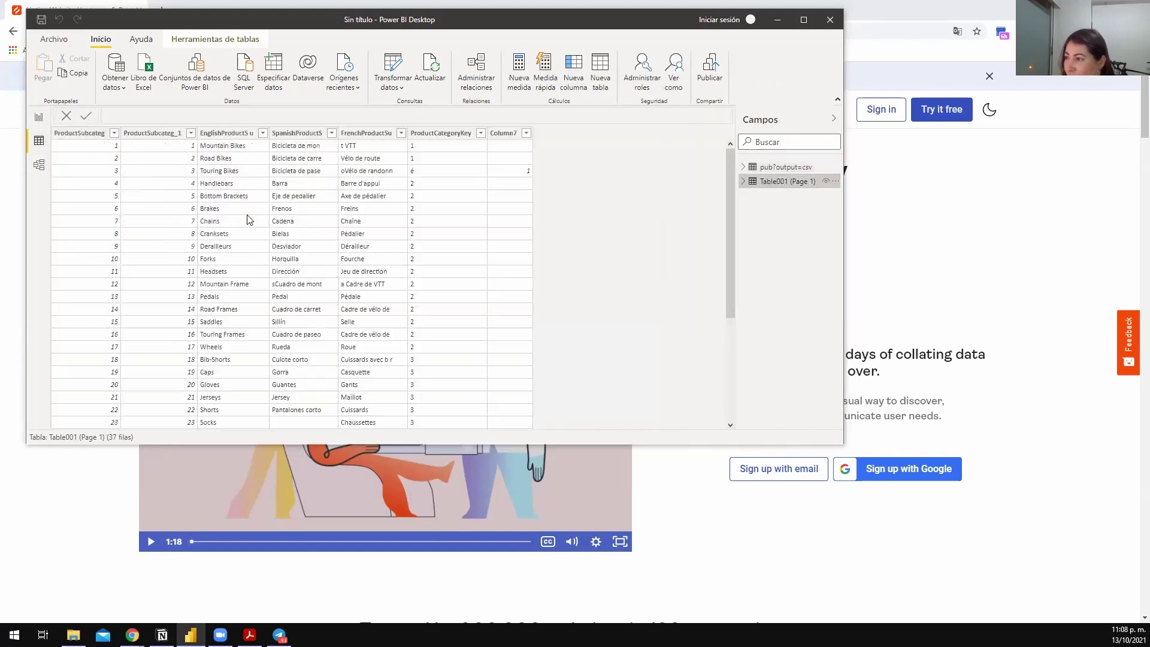
scroll(249, 219, "down", 5)
scroll(128, 168, "up", 5)
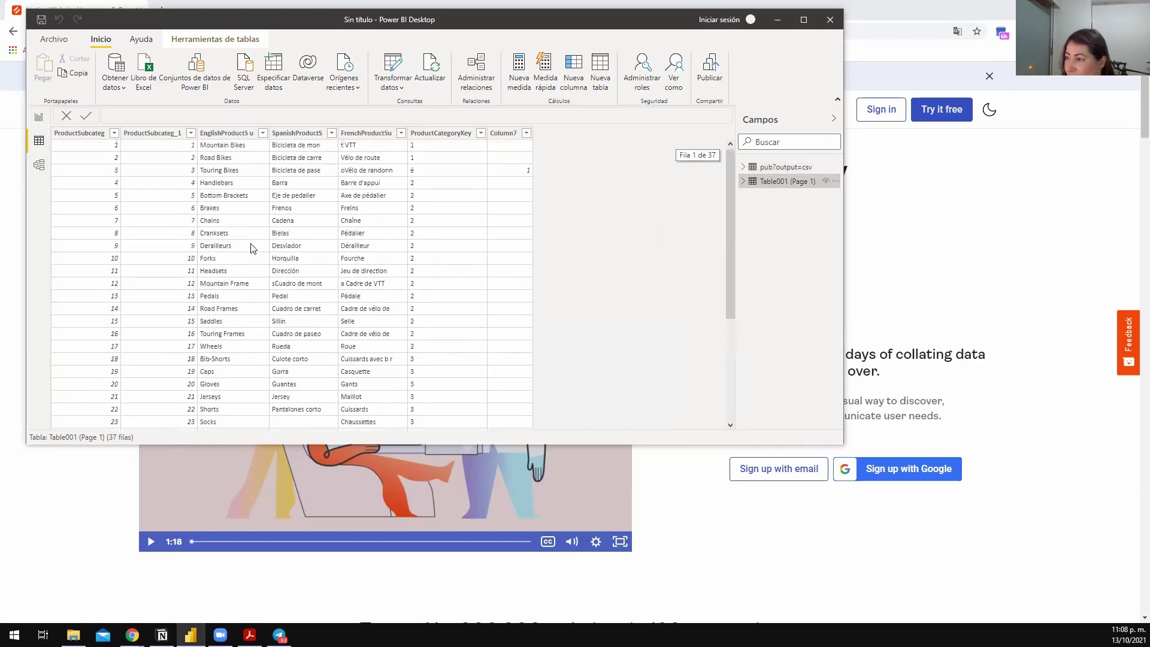
key("alt+Tab")
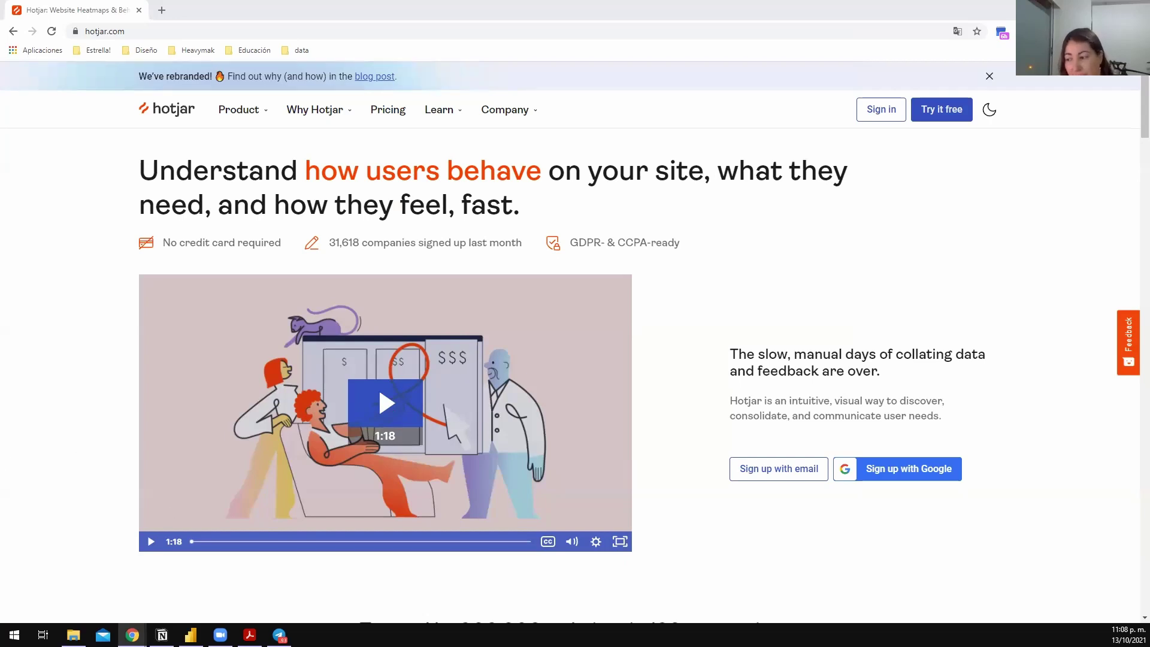
left_click(190, 634)
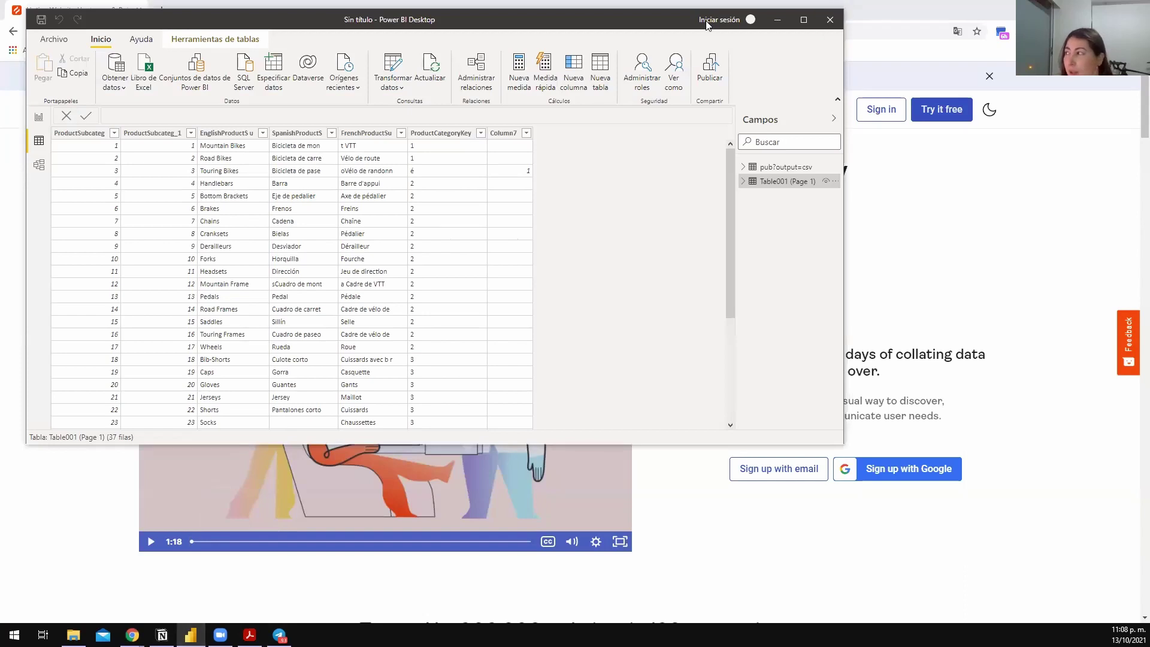
- Open the SQL Server database connection settings, expand the advanced options, and place the cursor in the SQL statement field
left_click_drag(674, 24, 658, 21)
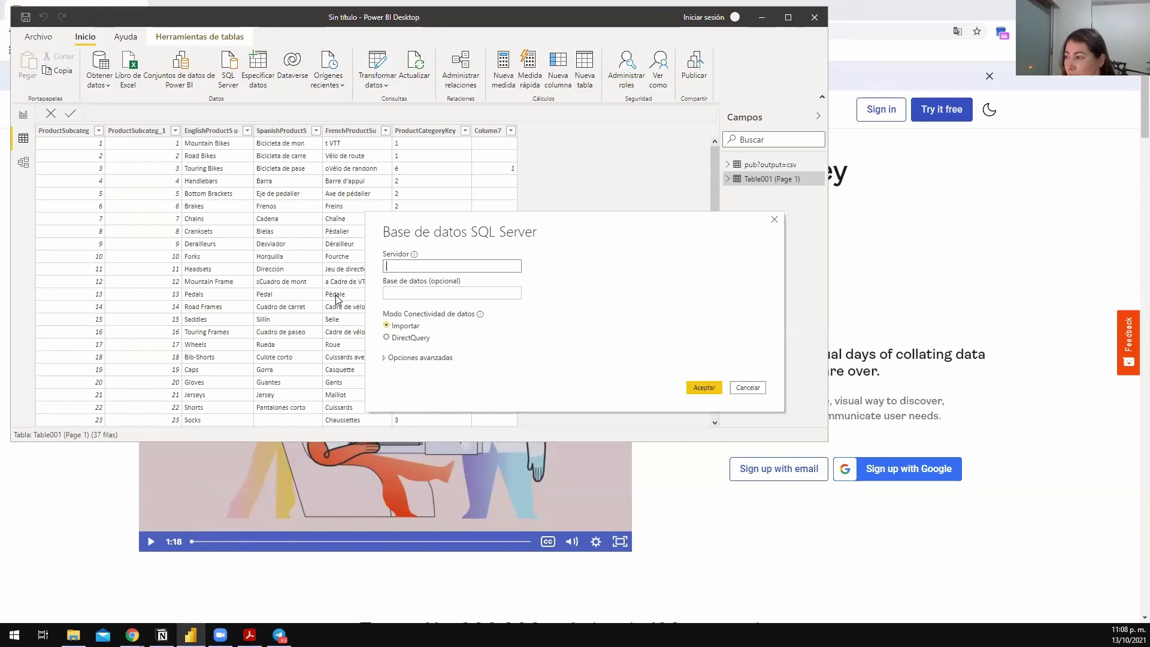
left_click(384, 357)
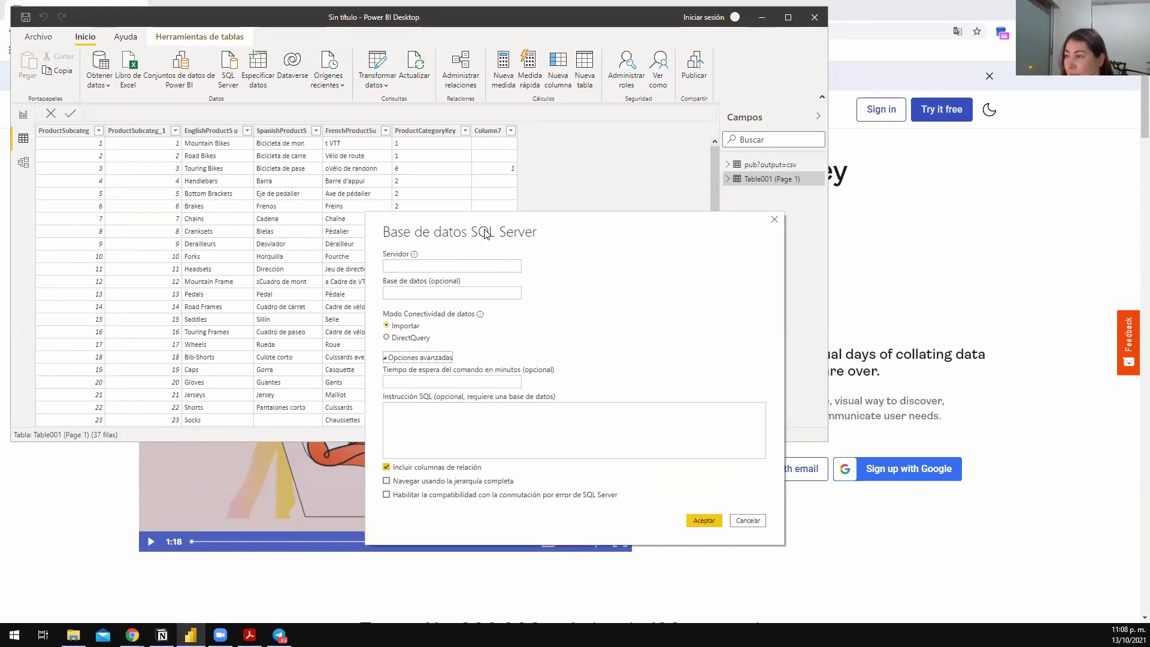
left_click_drag(485, 234, 217, 52)
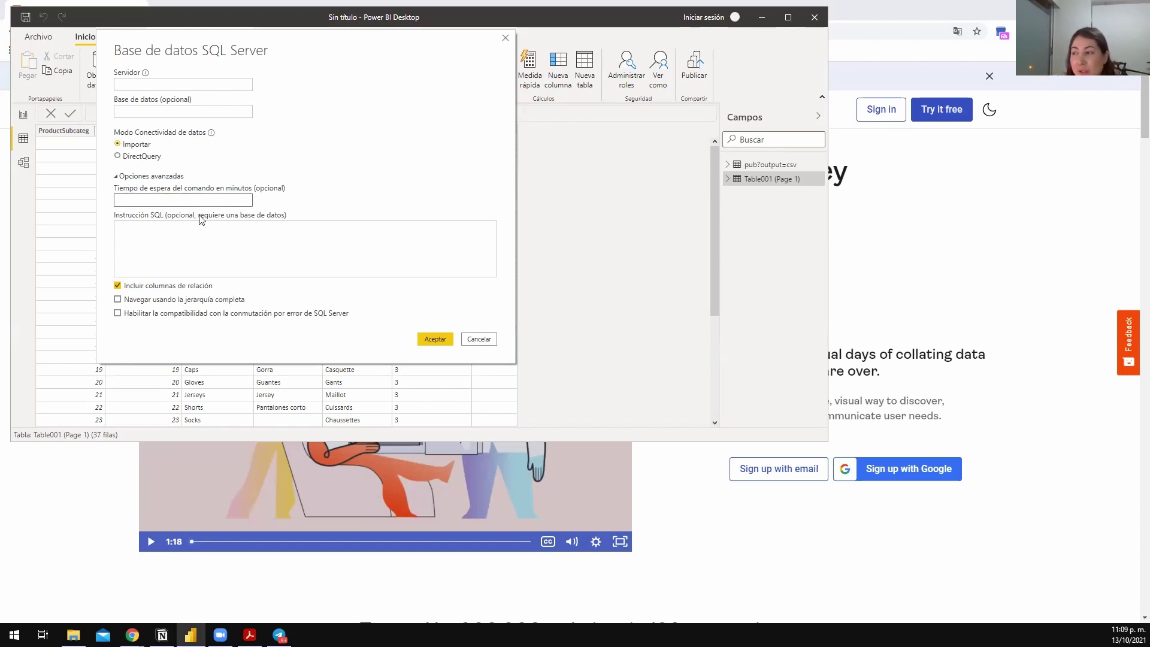
left_click(166, 229)
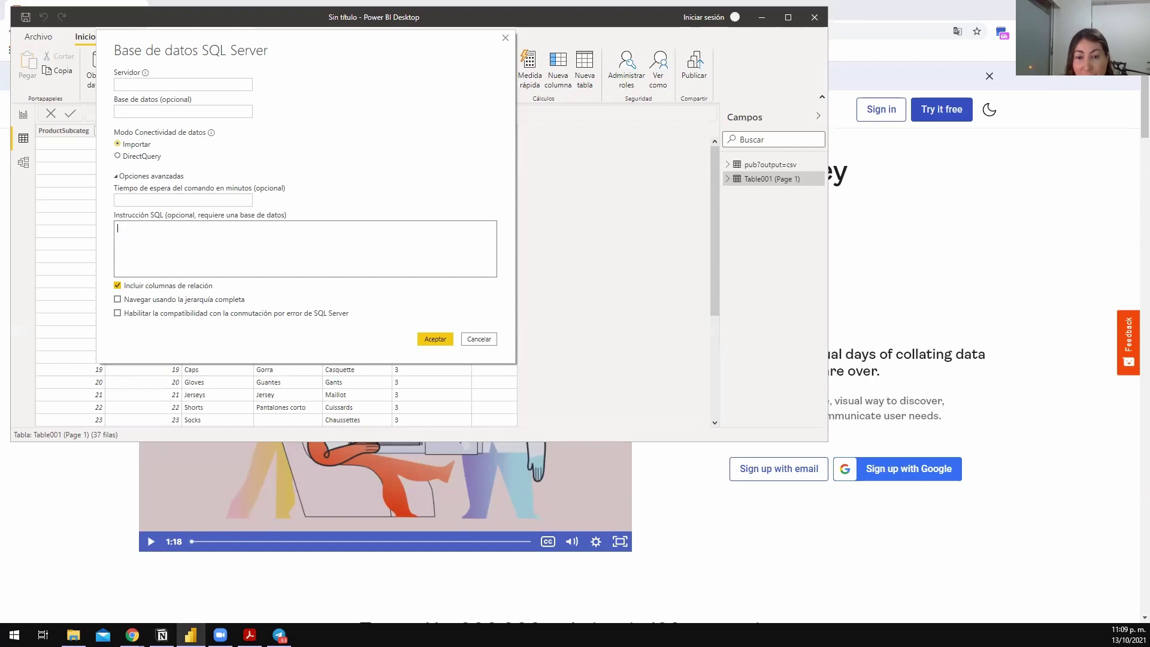
- Cancel the SQL Server connection and open the Power Query editor, selecting the Region column of the pub?output=csv query
left_click(479, 337)
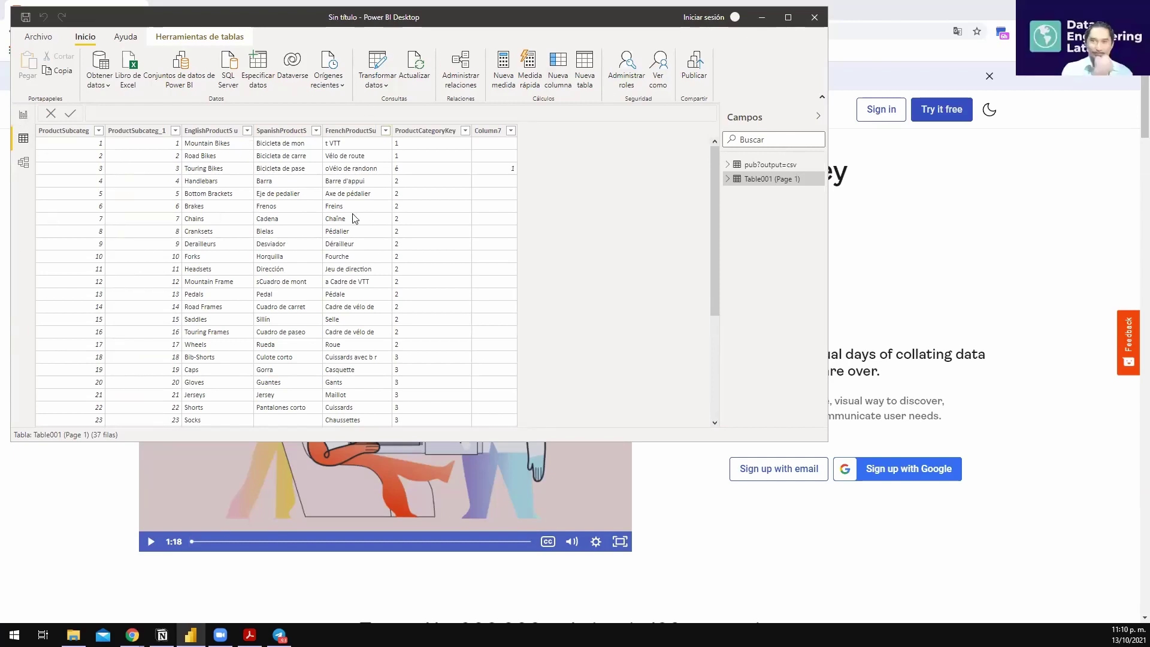
left_click(383, 66)
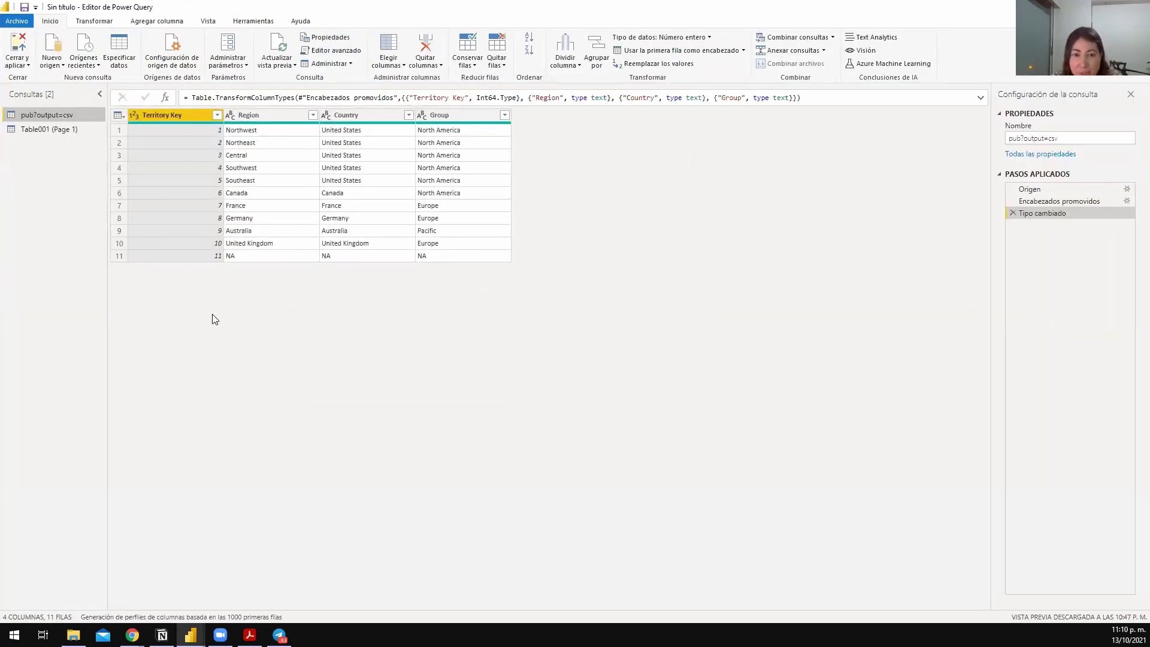
left_click(273, 115)
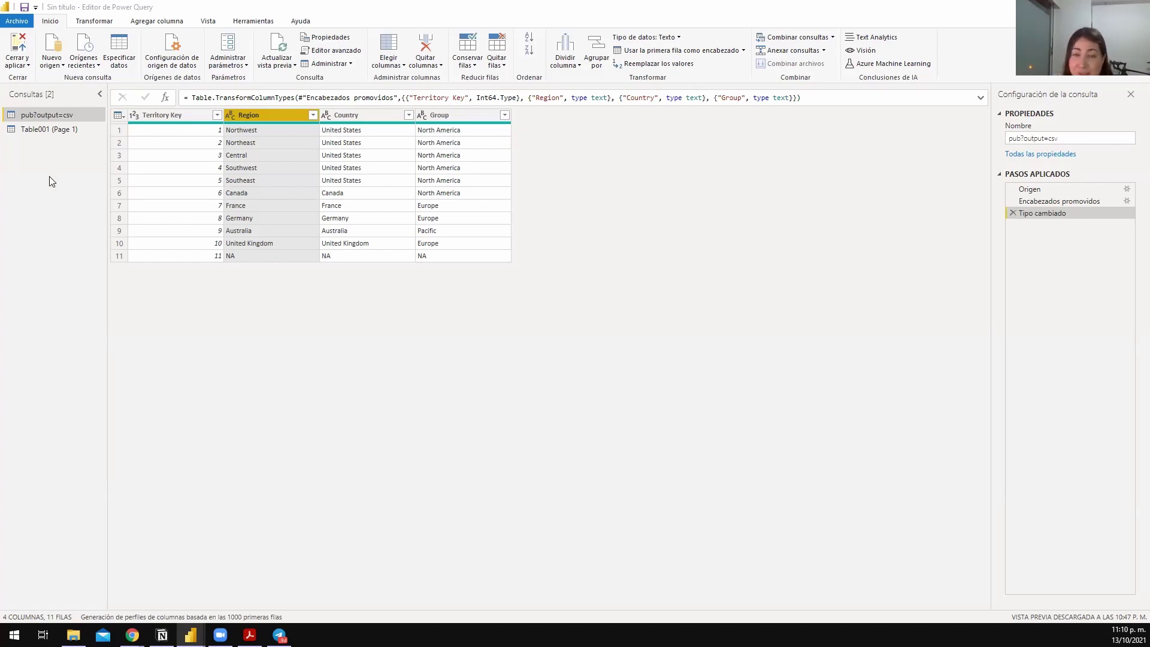
- Change the data type of the Territory Key column to Porcentaje, replacing the existing type conversion
left_click(134, 115)
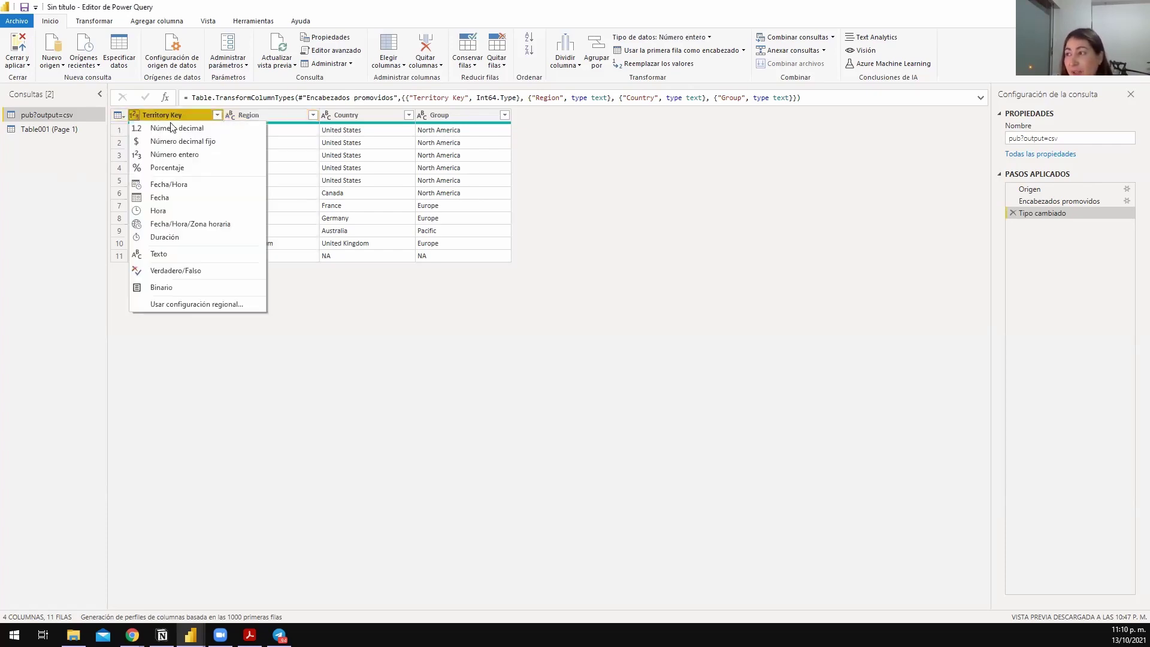
left_click(171, 183)
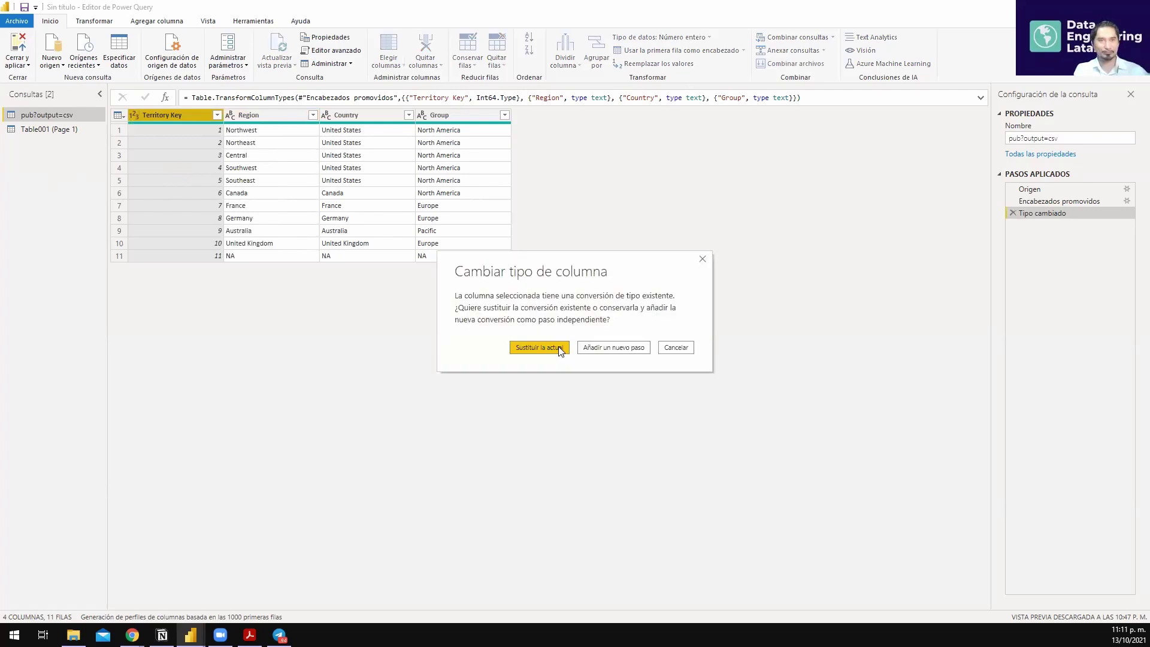
left_click(559, 348)
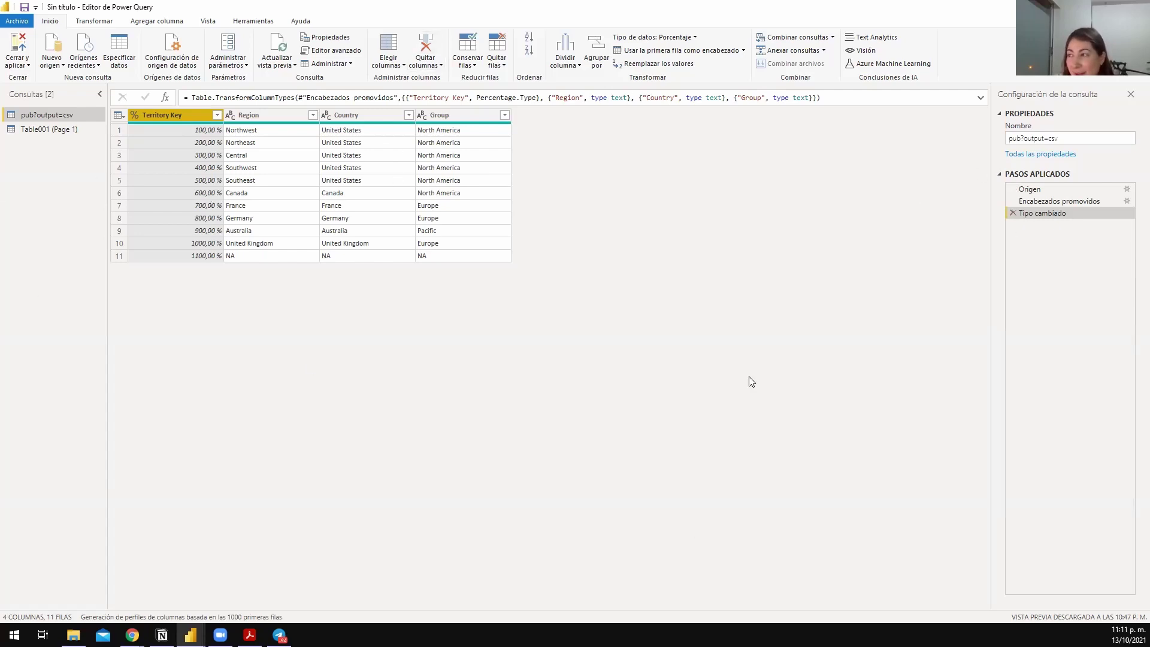
- Remove the applied step Tipo cambiado from the pub?output=csv query and close the Power Query editor, leaving the changes unapplied
left_click(1012, 212)
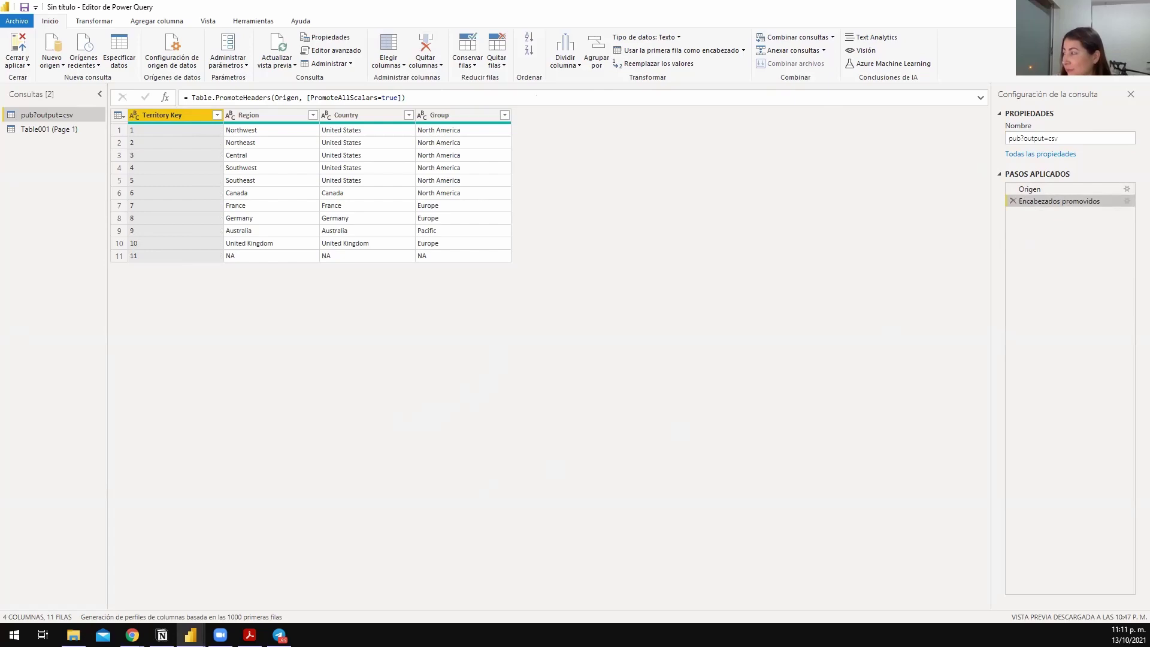
left_click(1139, 6)
left_click(622, 335)
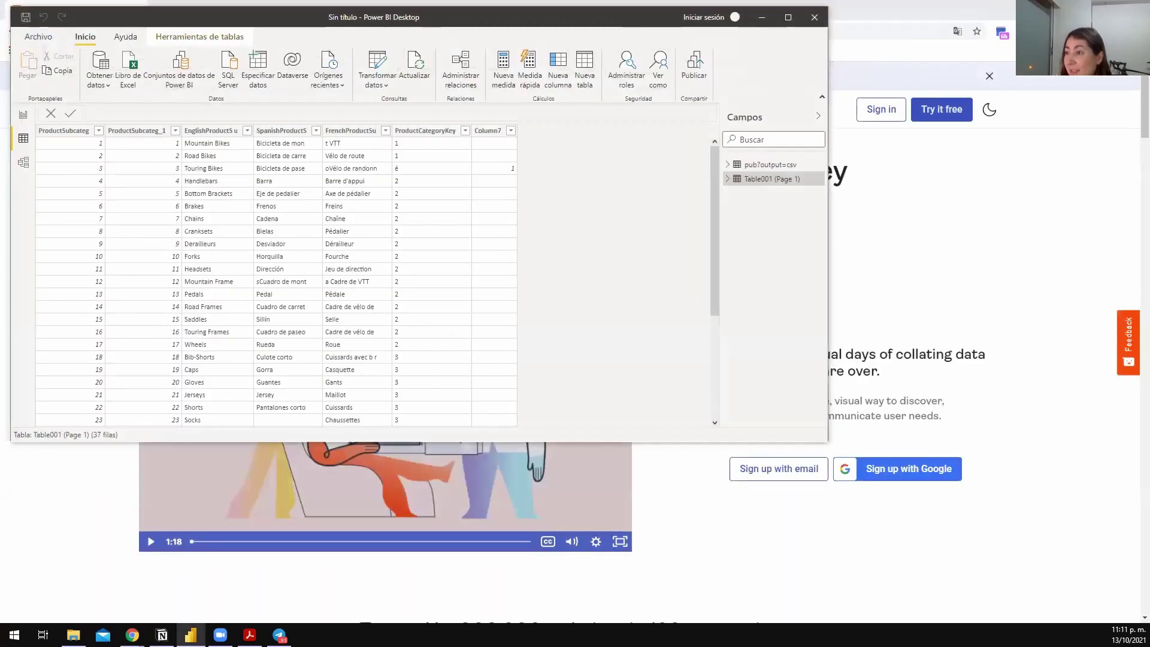
- Try to remove Table001 (Page 1) from the model diagram, and apply the pending query changes
left_click(23, 162)
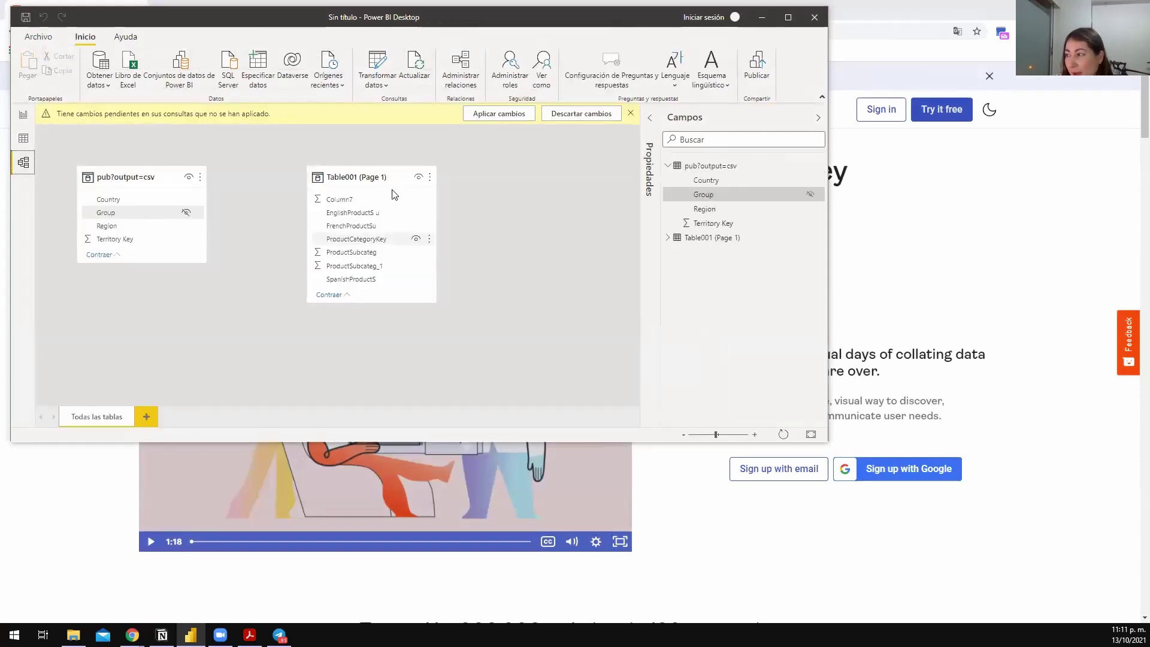
right_click(387, 178)
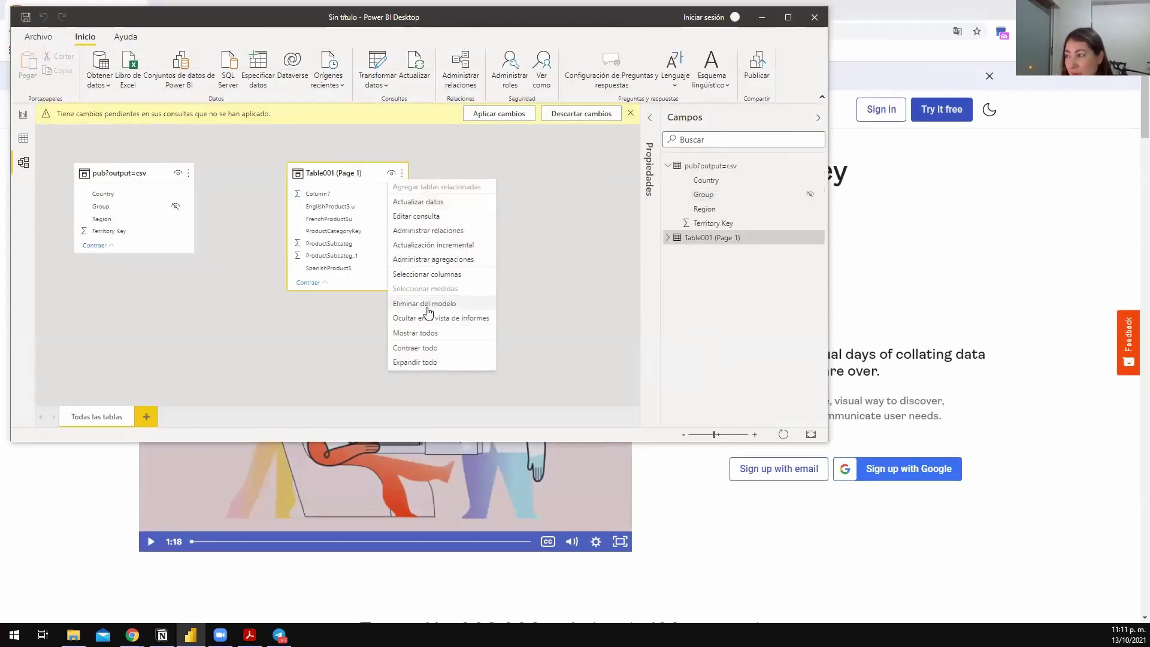
left_click(490, 293)
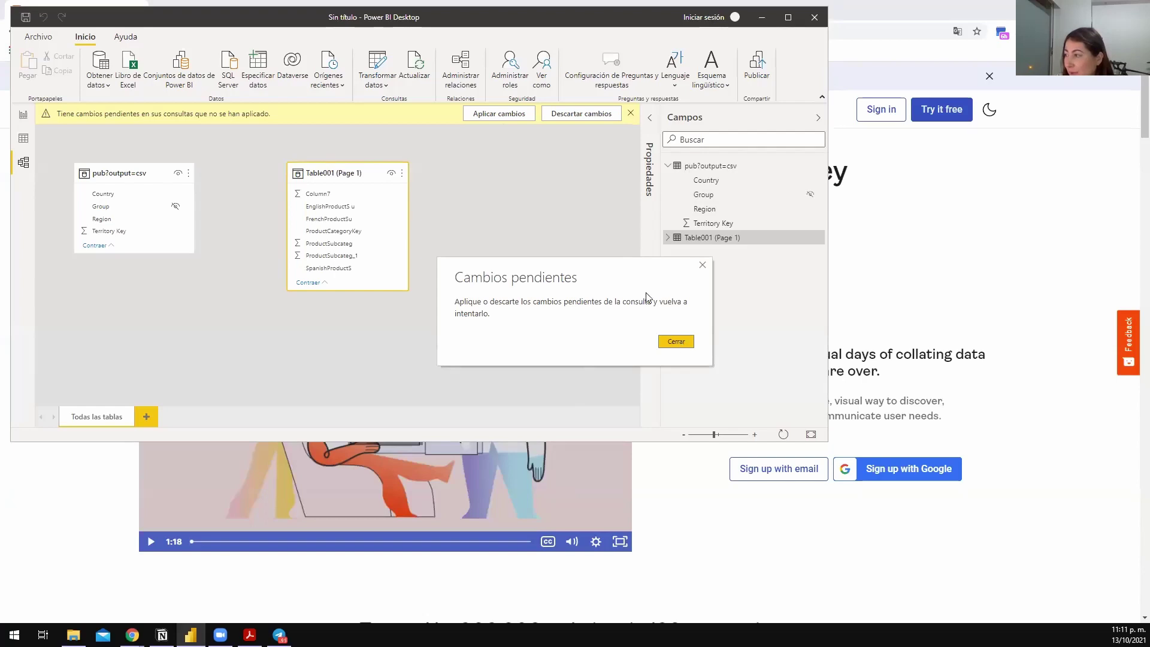
left_click(667, 342)
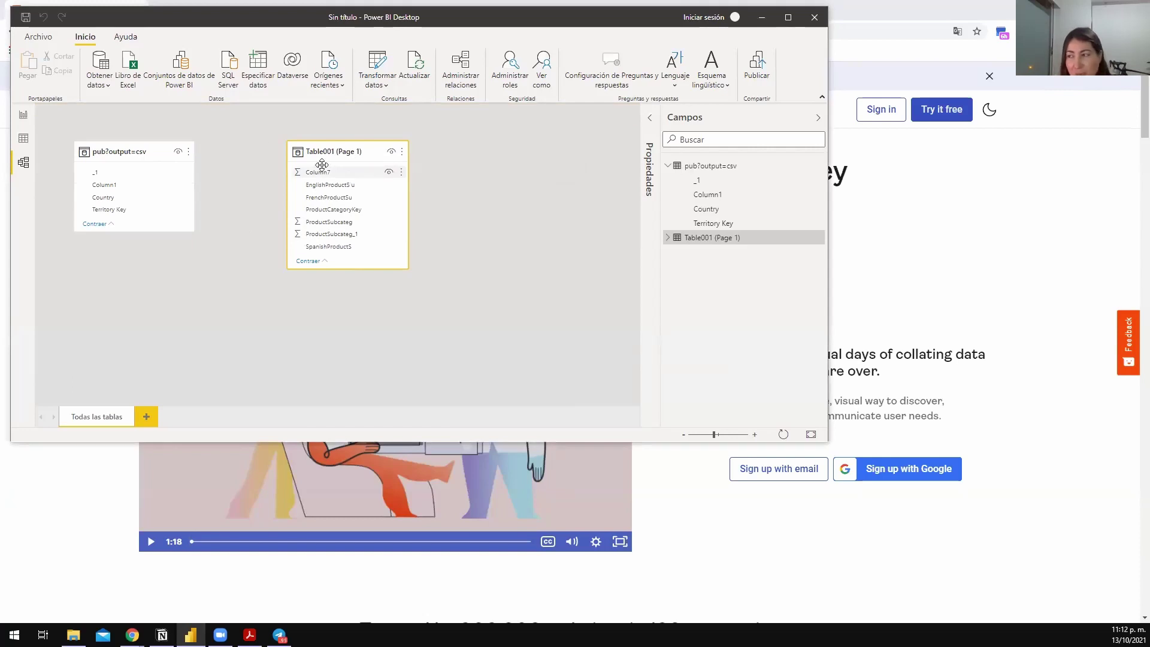
- Show the empty report canvas and return to the data view of Table001 (Page 1)
left_click(23, 114)
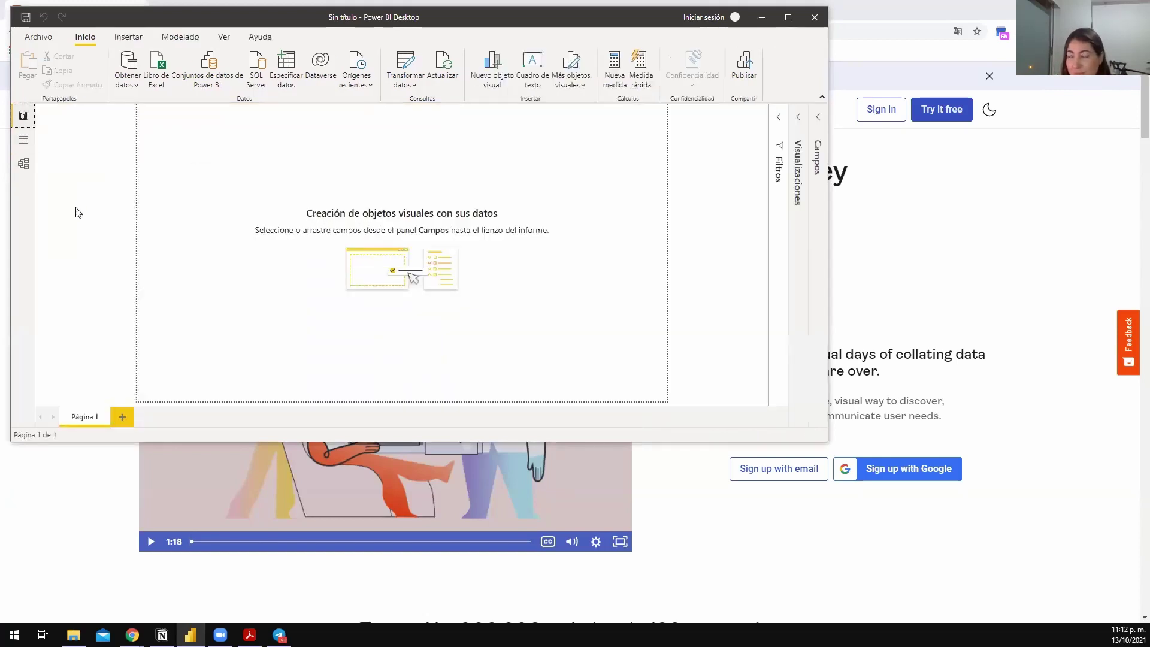
left_click(24, 141)
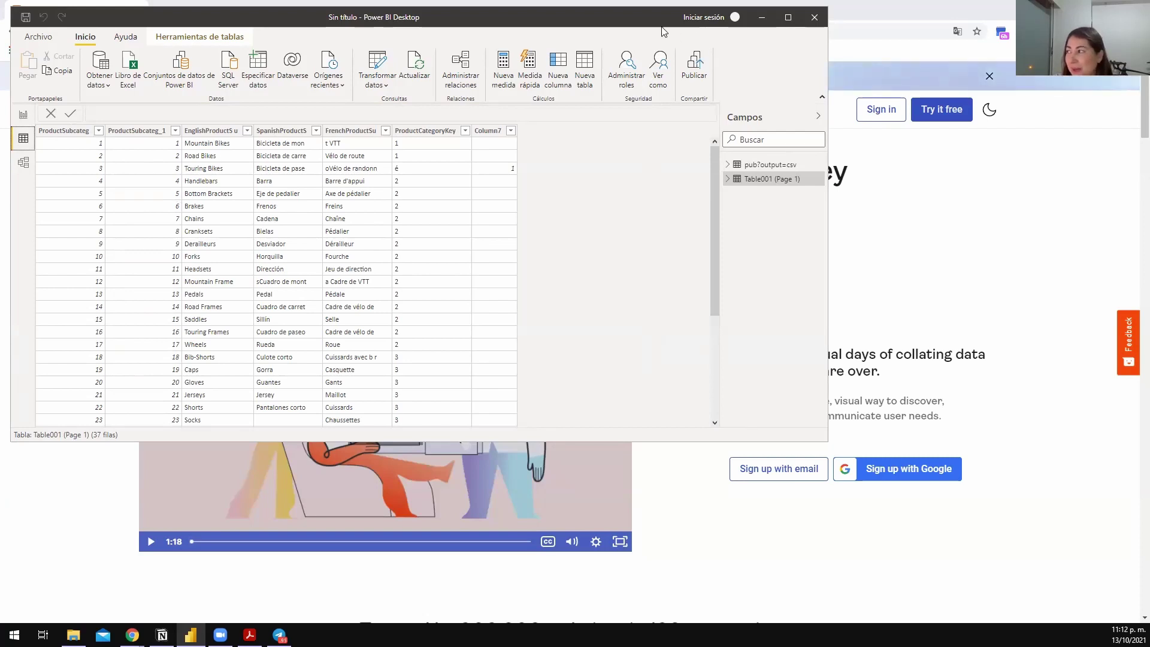
left_click_drag(656, 26, 654, 21)
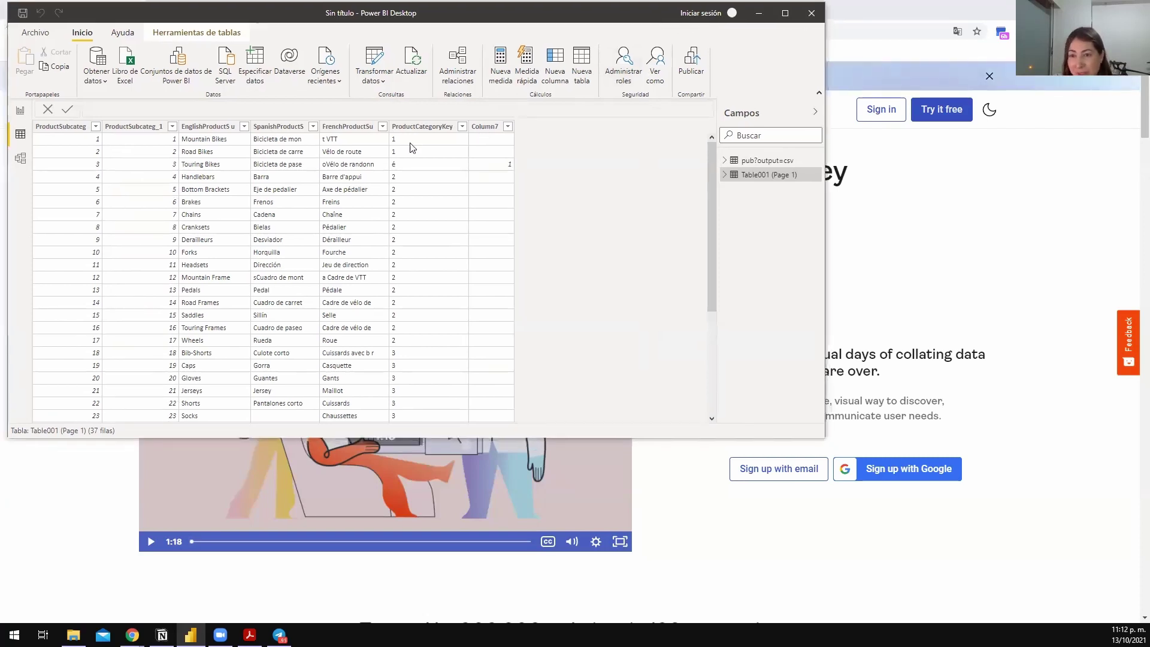
left_click(22, 112)
left_click(20, 134)
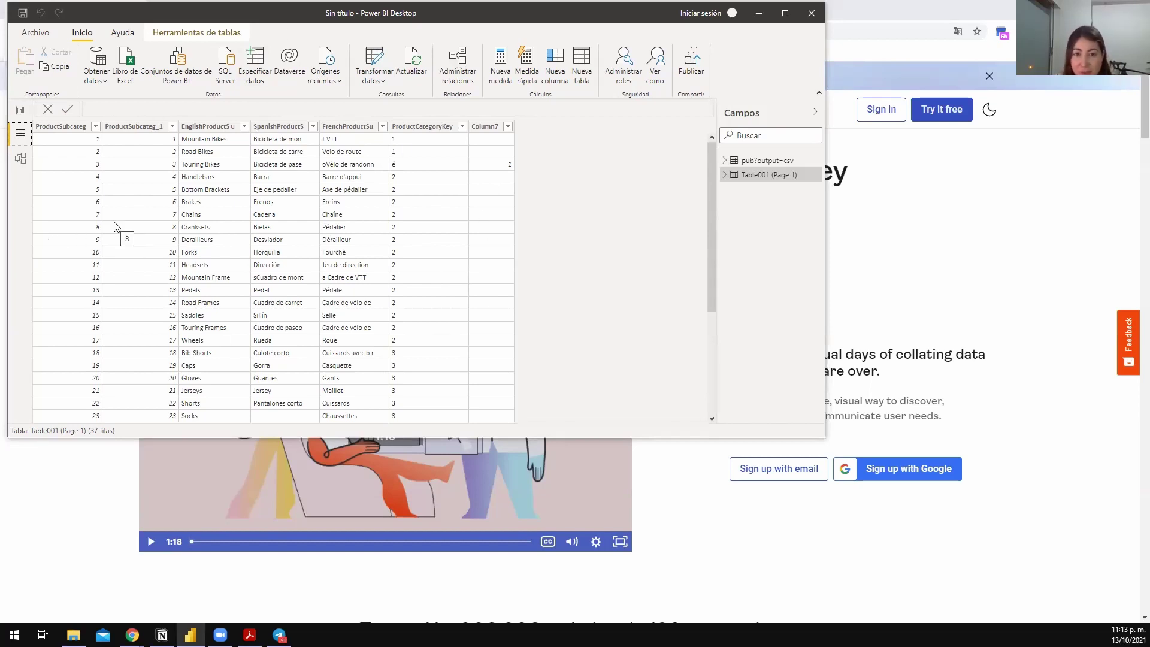
left_click(159, 137)
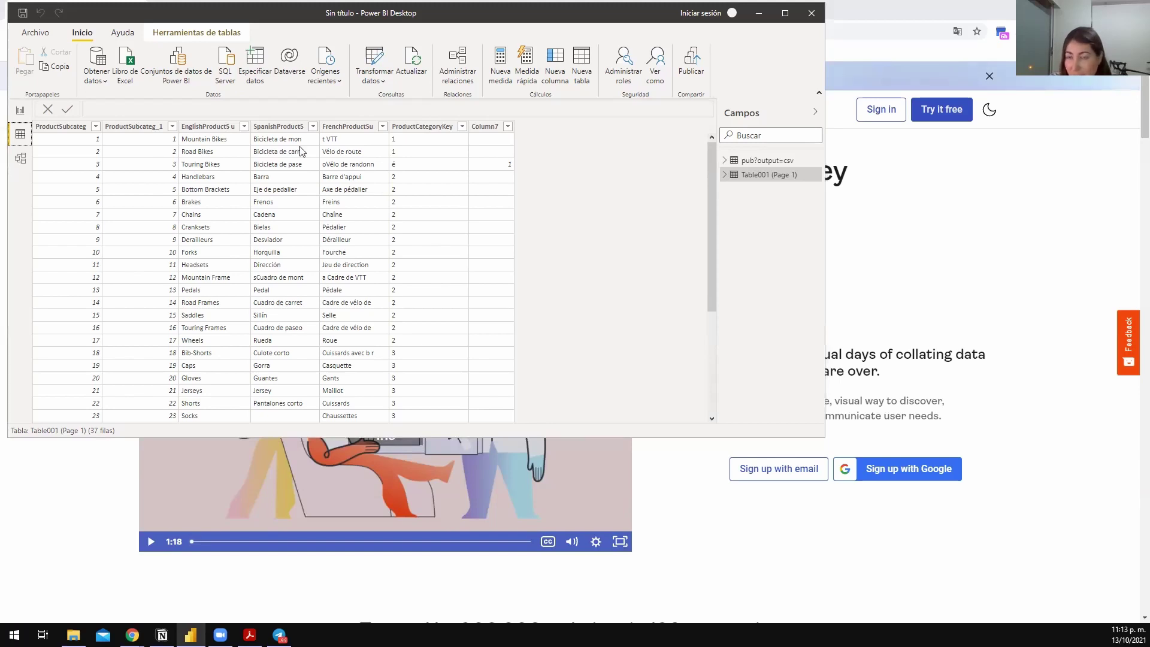
- Maximize the window and refresh the imported data
left_click(784, 13)
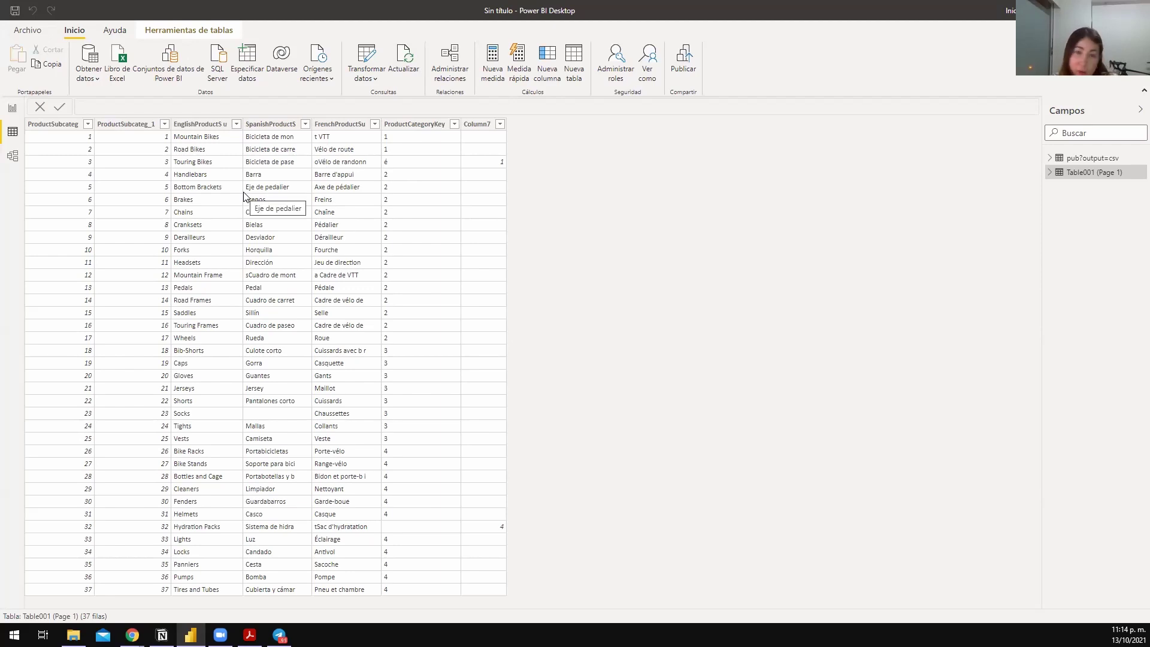
left_click(403, 65)
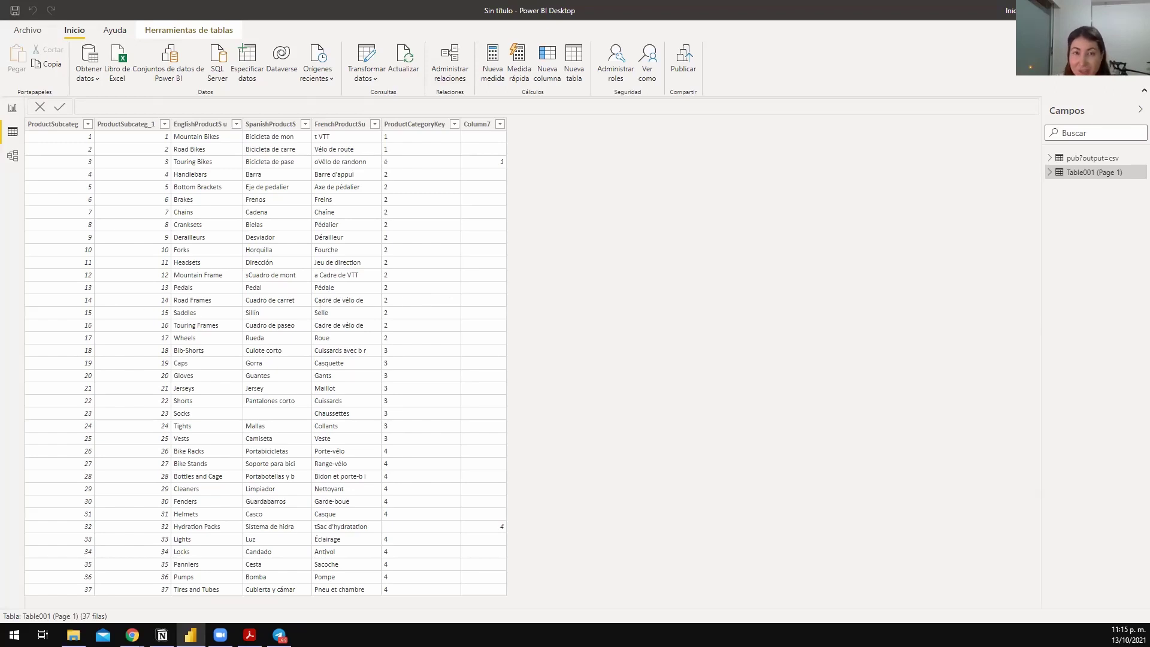
- Switch to the browser and open the RESTAURANTES page of the Tabloide report in the Power BI service
key("alt+Tab")
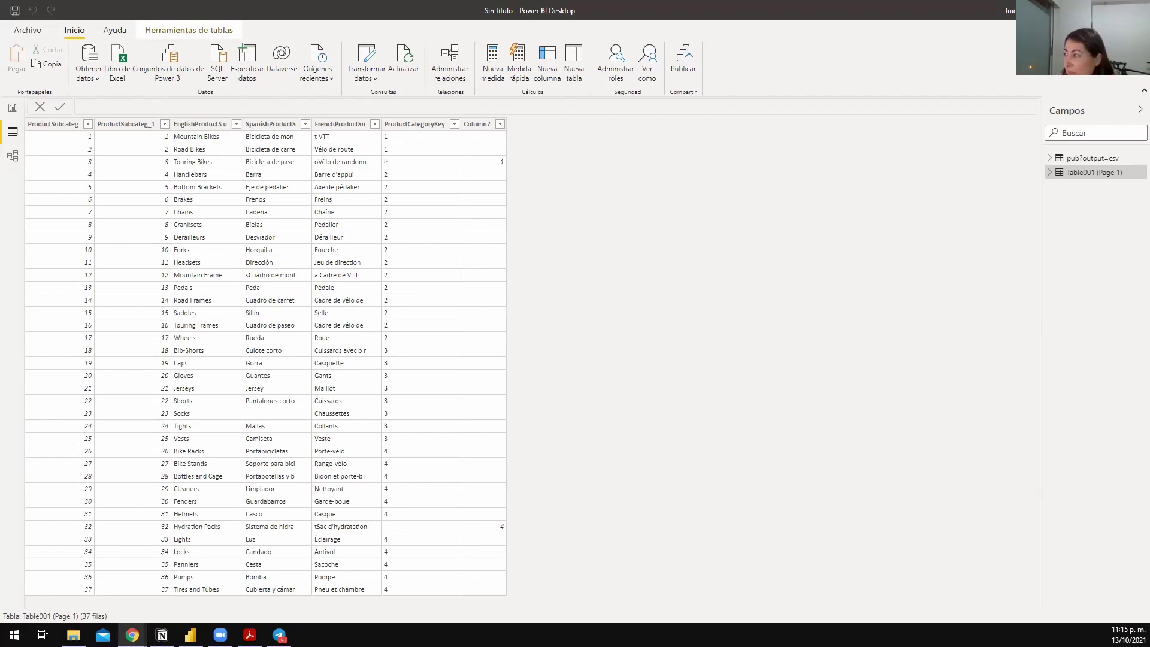
key("alt+Tab")
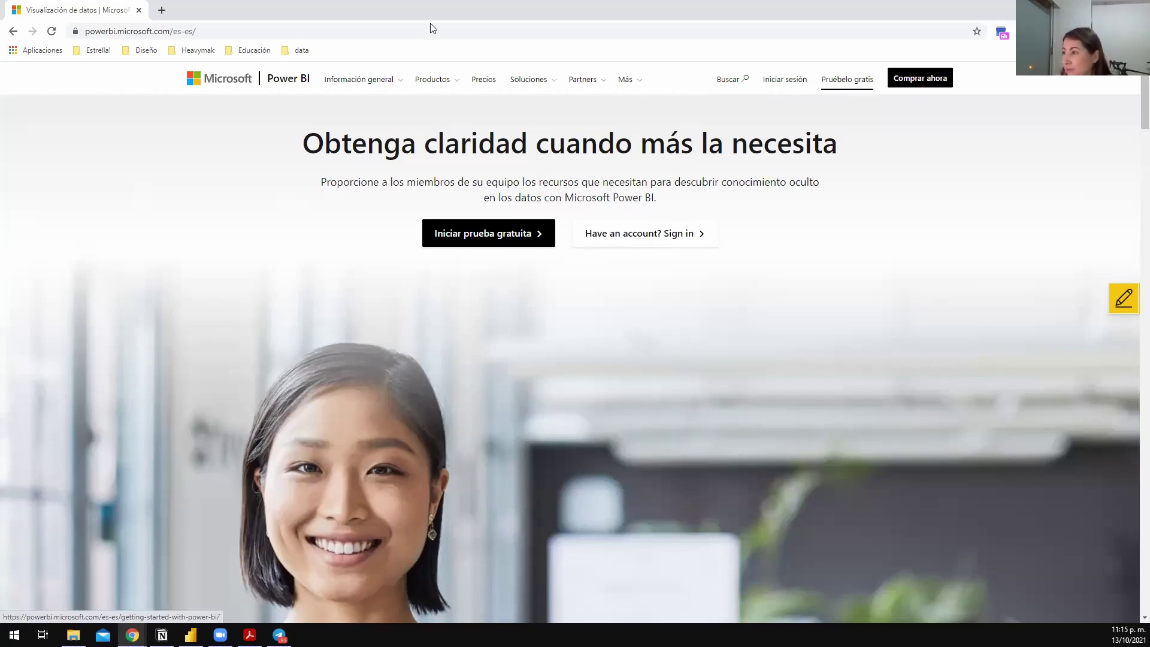
left_click(1079, 10)
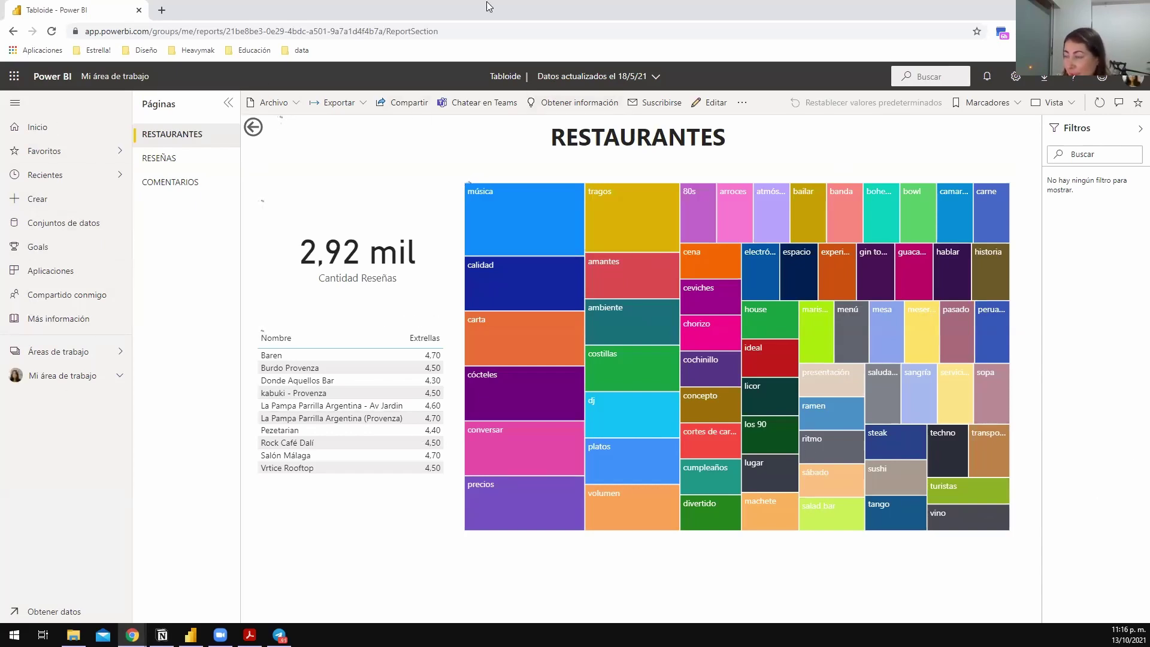
- Display the Tabloide report's details and highlight the date and time of its last data update
left_click(600, 76)
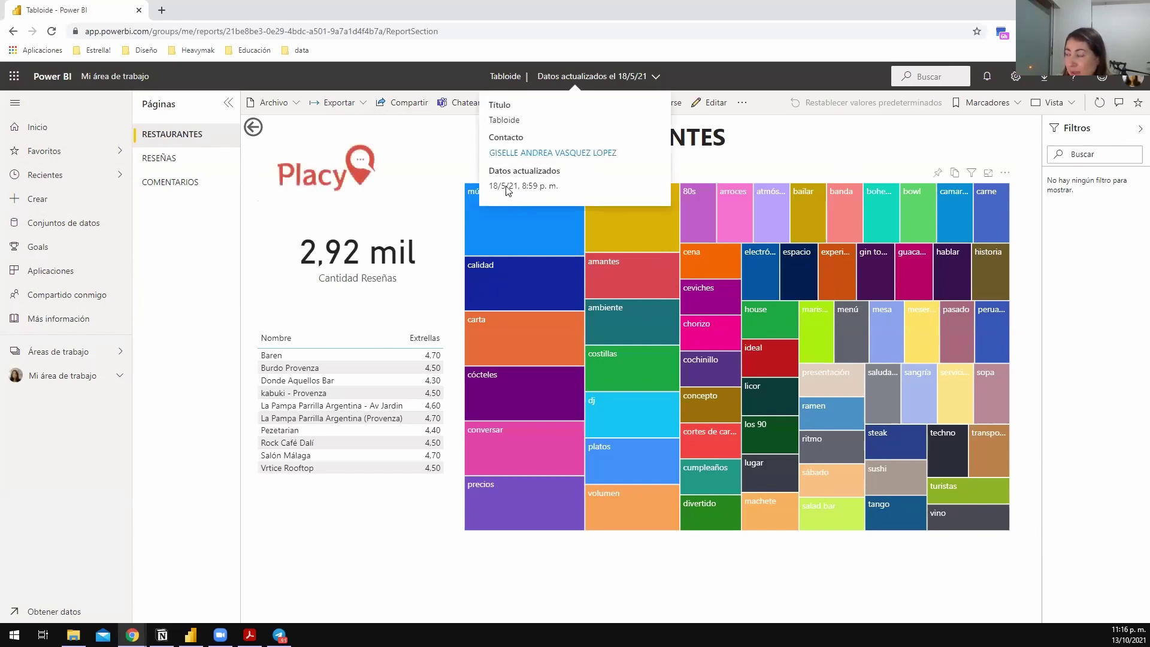
left_click_drag(488, 169, 562, 196)
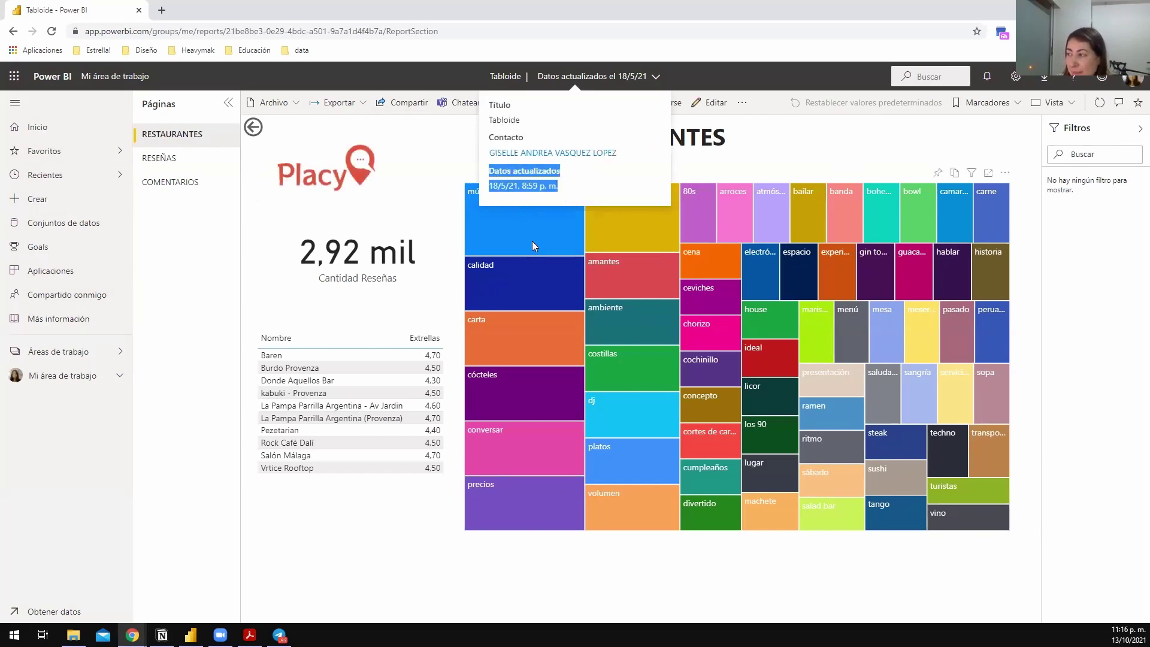
left_click(497, 189)
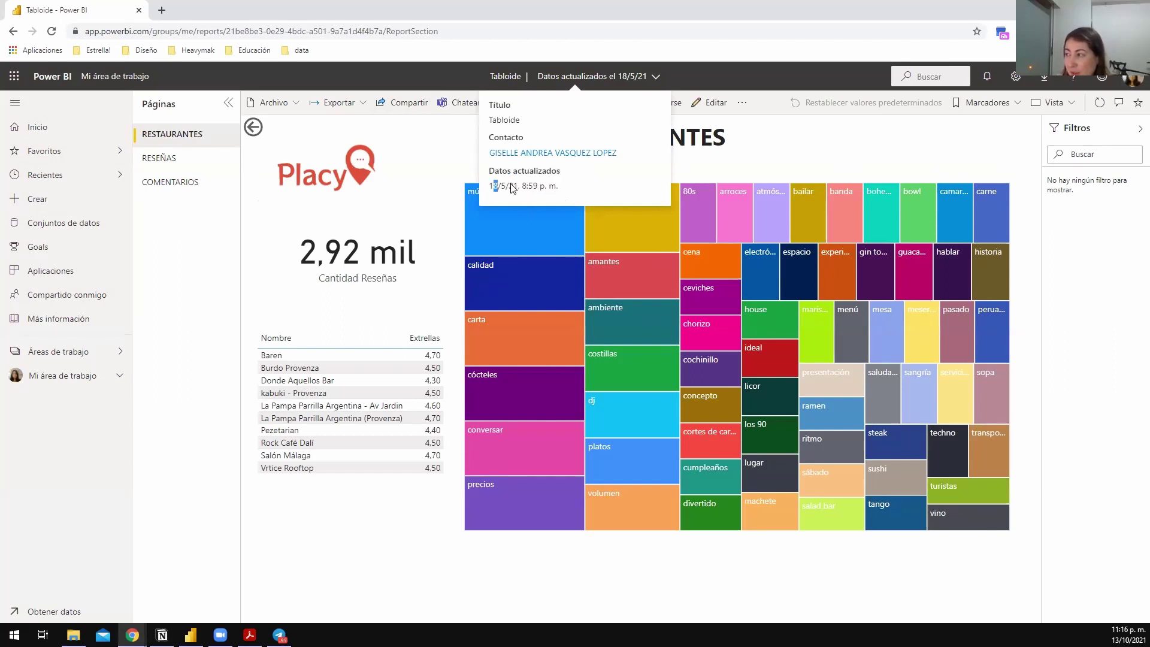
double_click(513, 186)
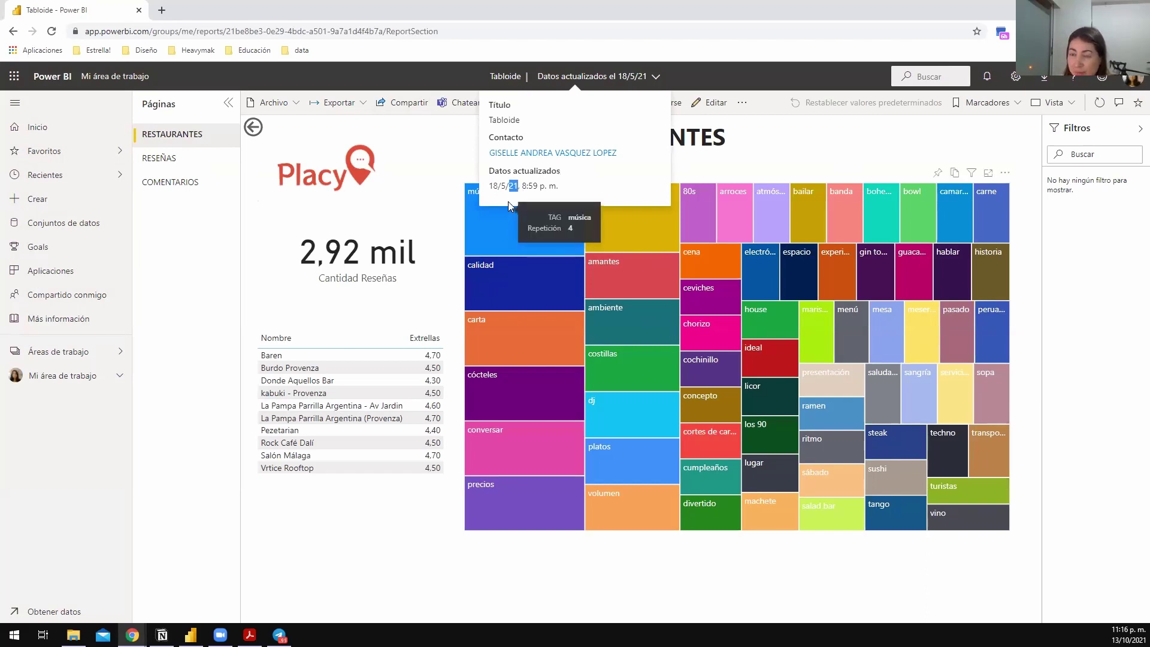
left_click(542, 187)
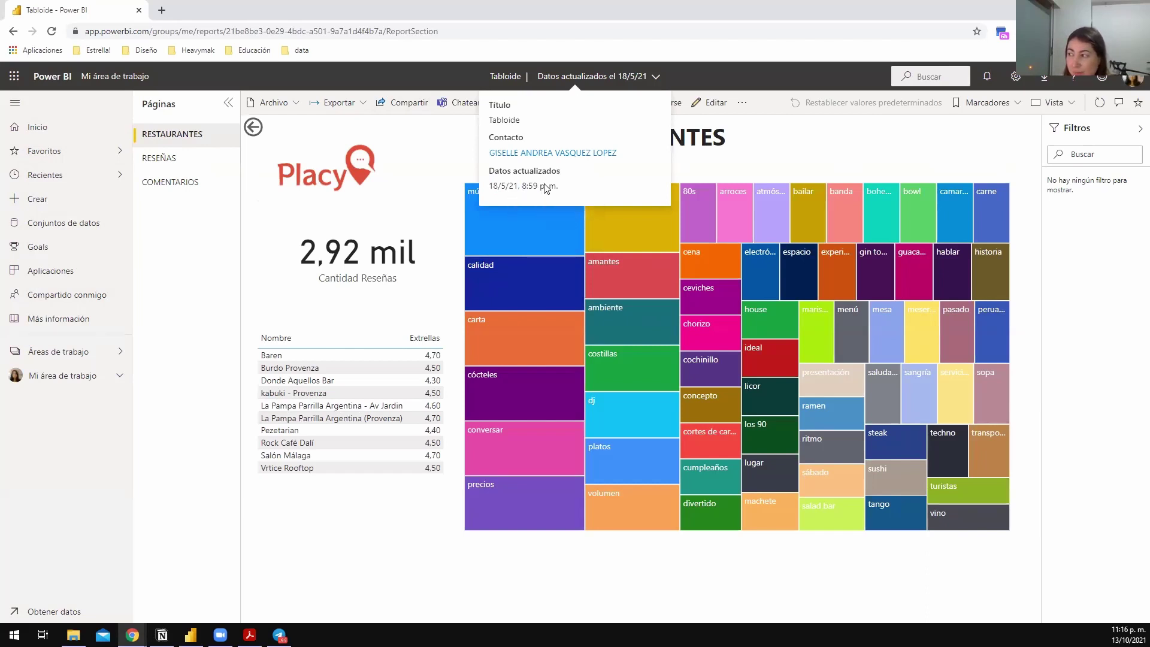
left_click(577, 78)
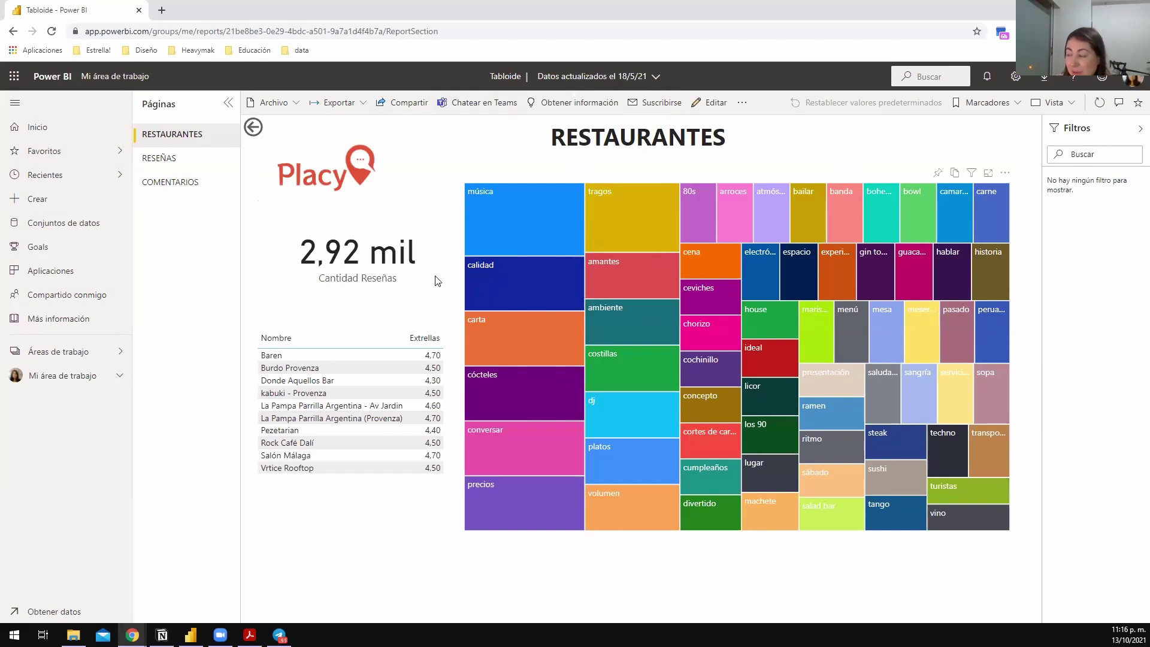
- Show the list of workspaces, open Mi área de trabajo, and display the available actions for the Tabloide report
left_click(70, 349)
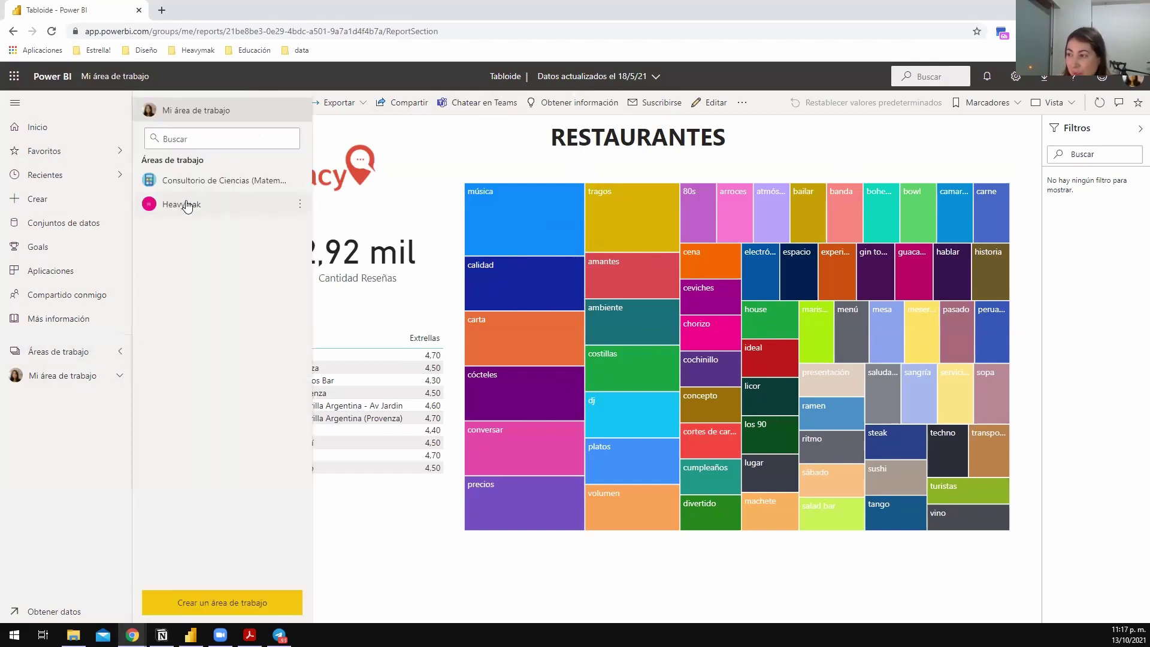
left_click(85, 377)
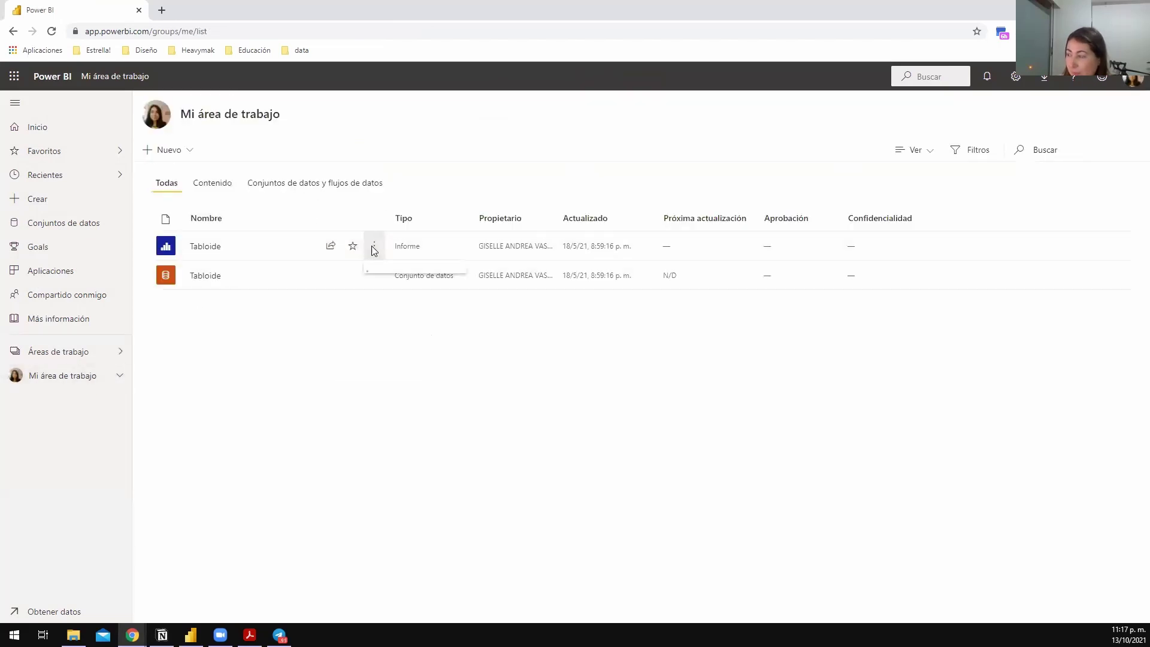
left_click(373, 246)
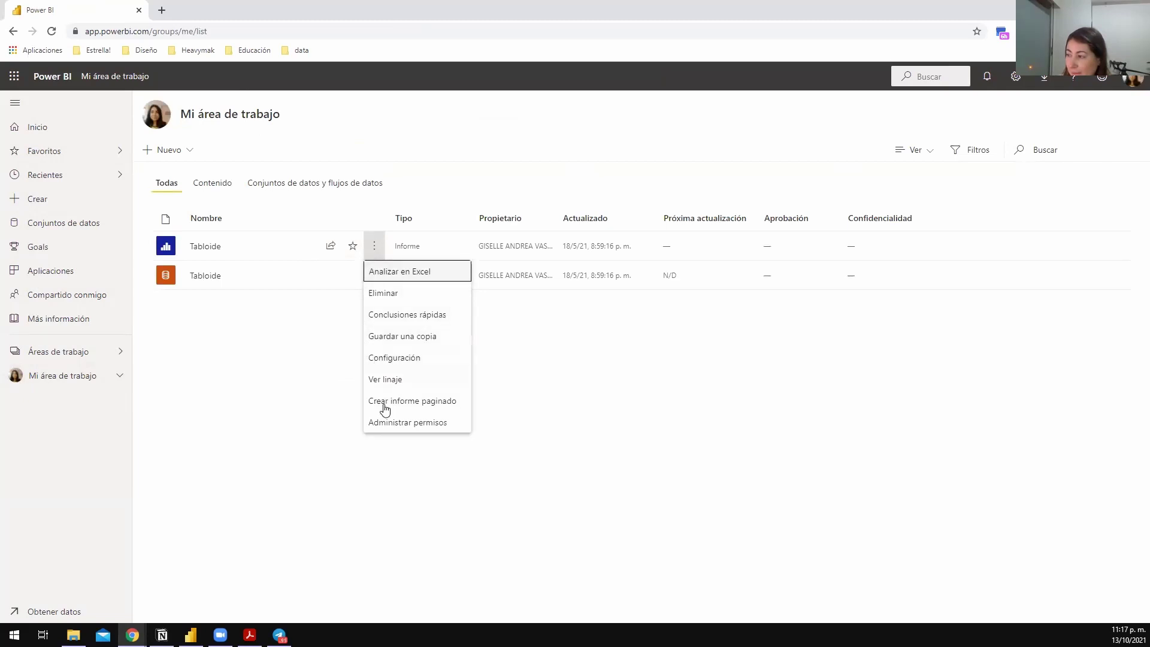
key("Escape")
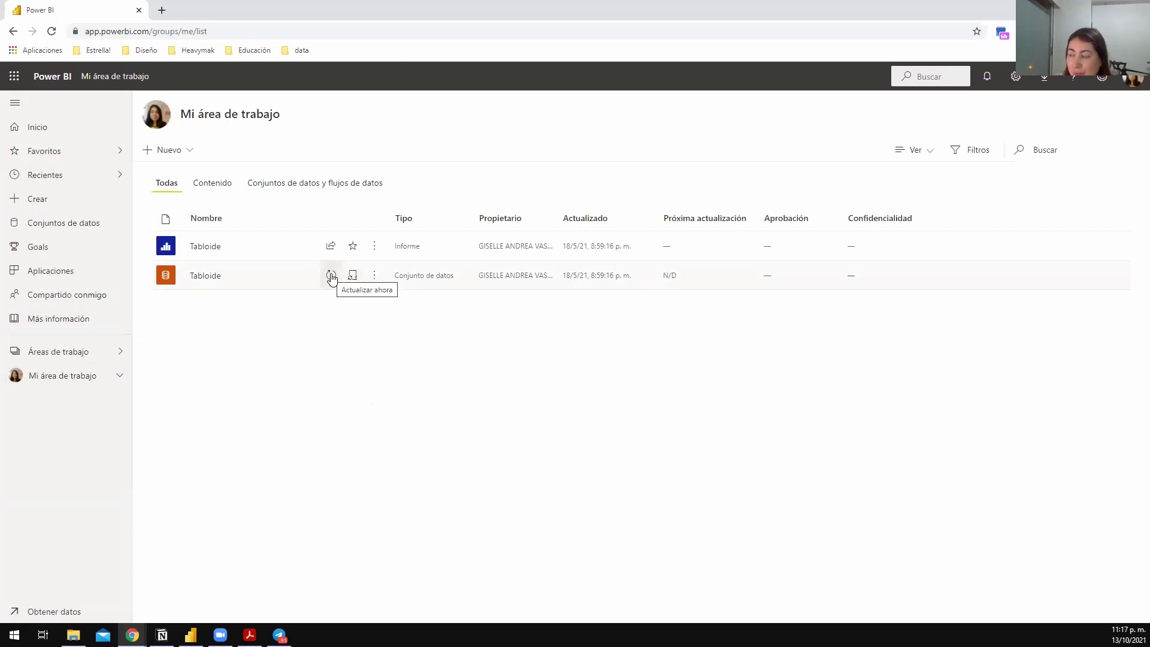
- Refresh the Tabloide dataset immediately, and check the data view in Power BI Desktop before returning to the workspace in the browser
left_click(330, 276)
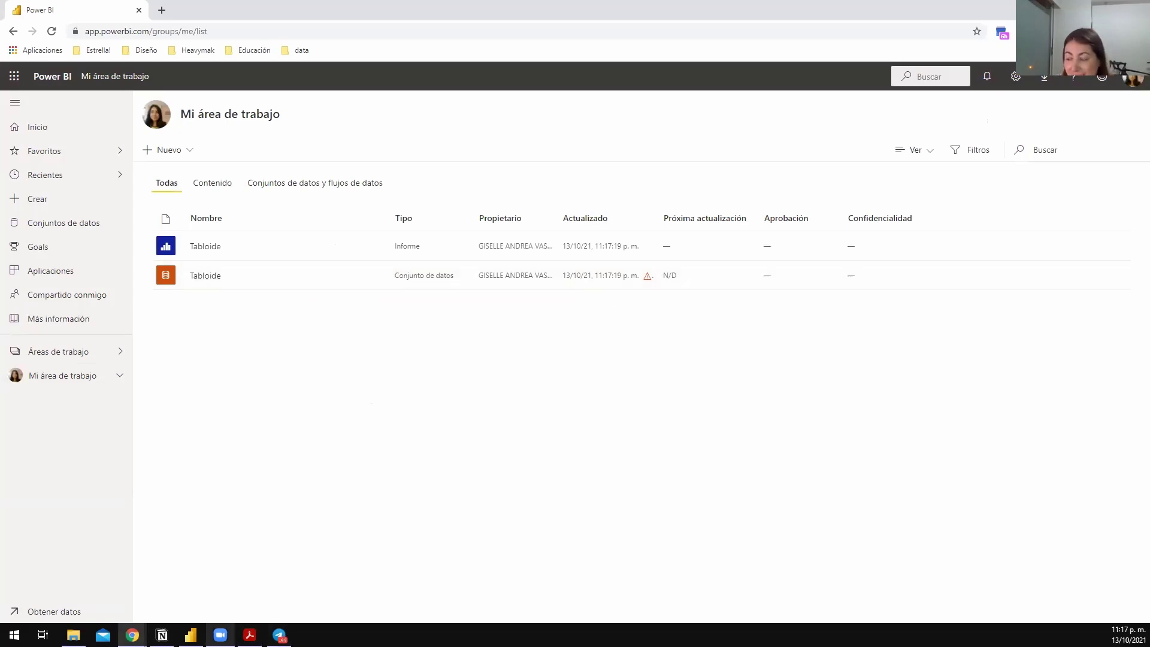
left_click(190, 635)
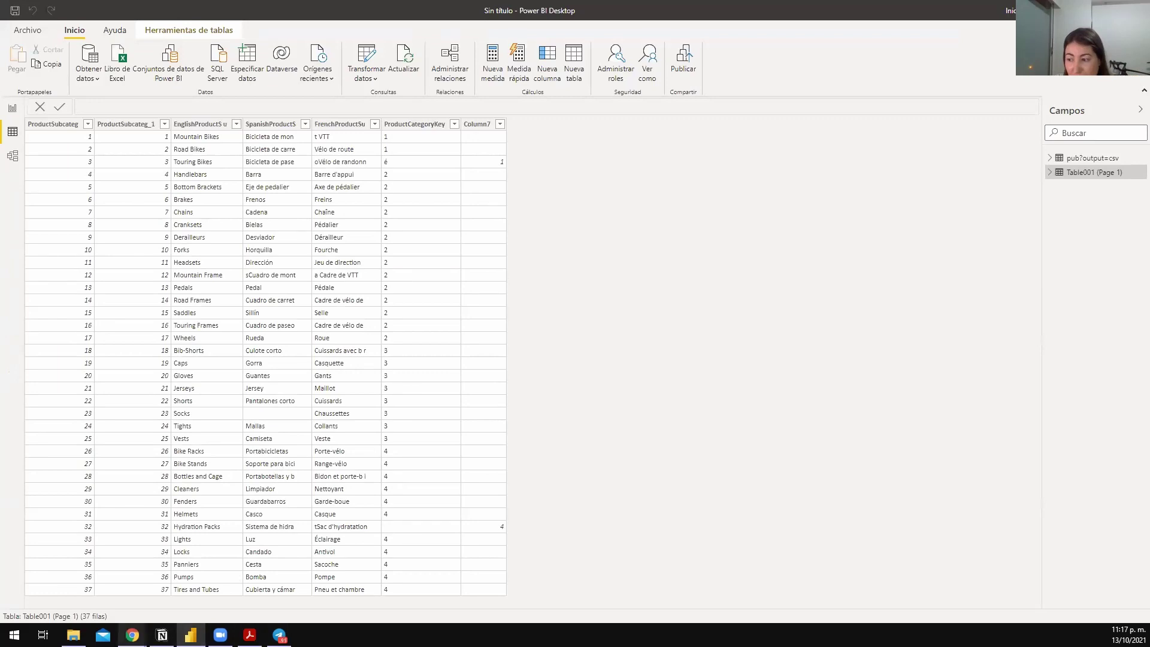
mouse_move(133, 634)
left_click(426, 586)
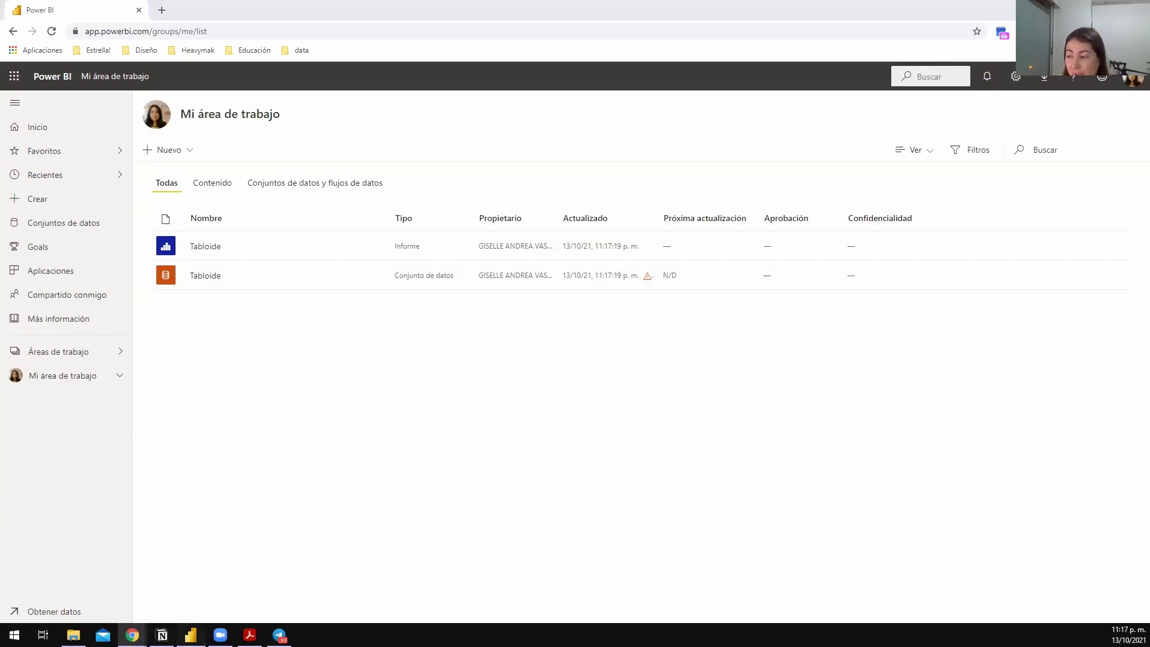
- Check the data view in Power BI Desktop, view the CALENDAR function documentation in the browser, and return to Power BI Desktop
left_click(191, 635)
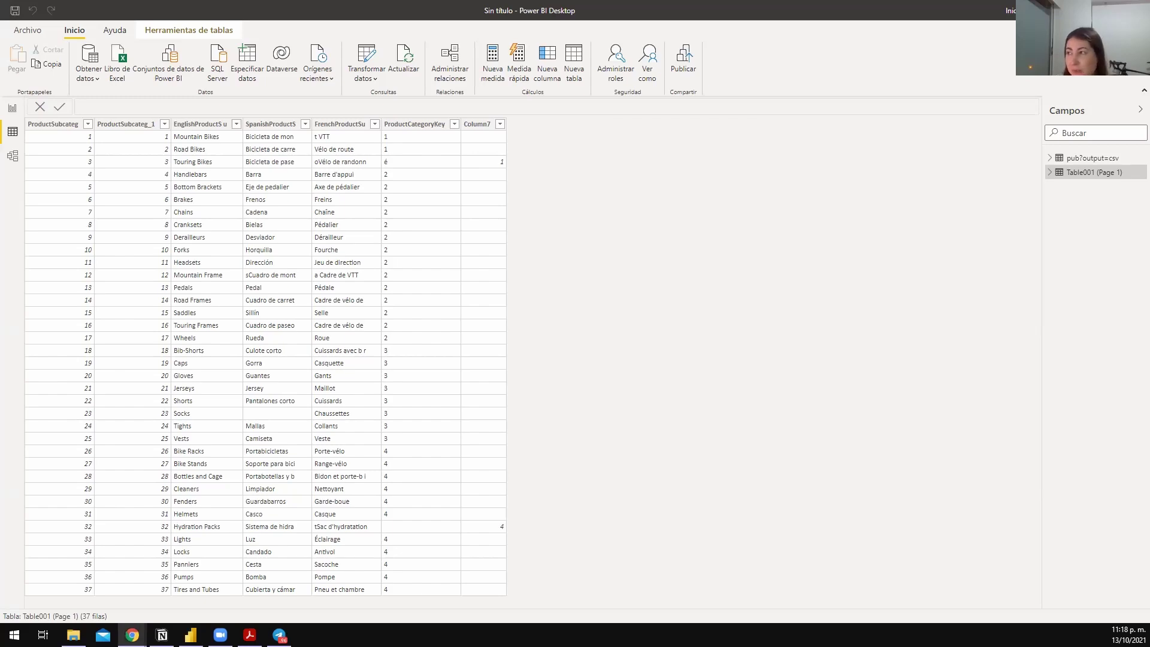
left_click(132, 635)
left_click(213, 32)
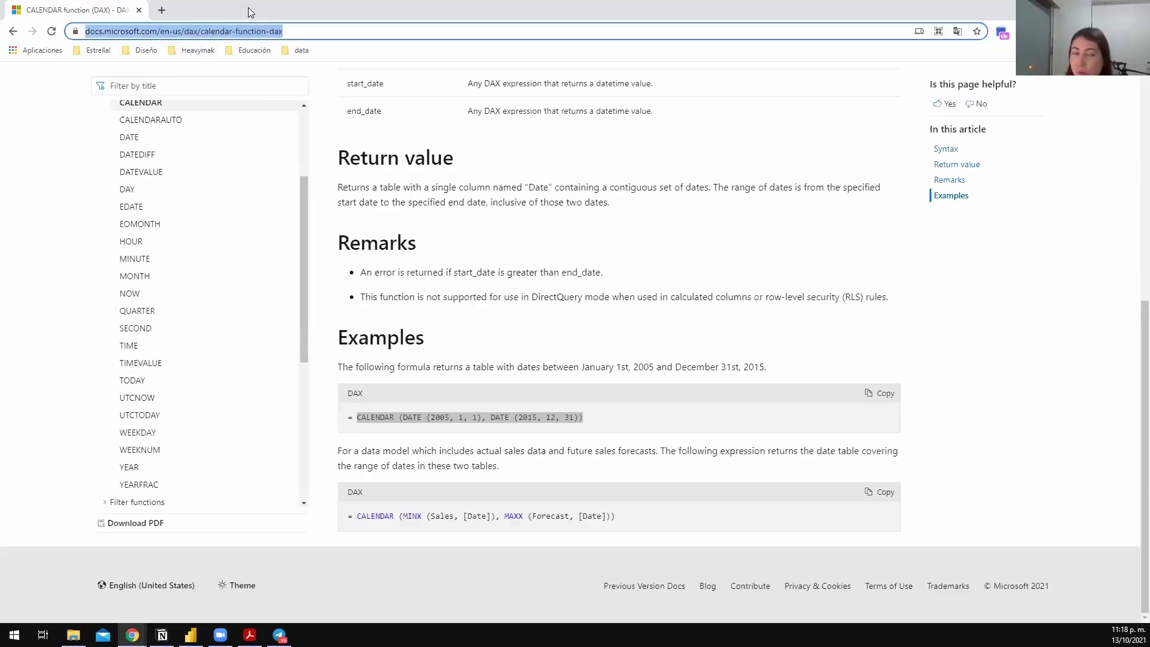
key("alt+Tab")
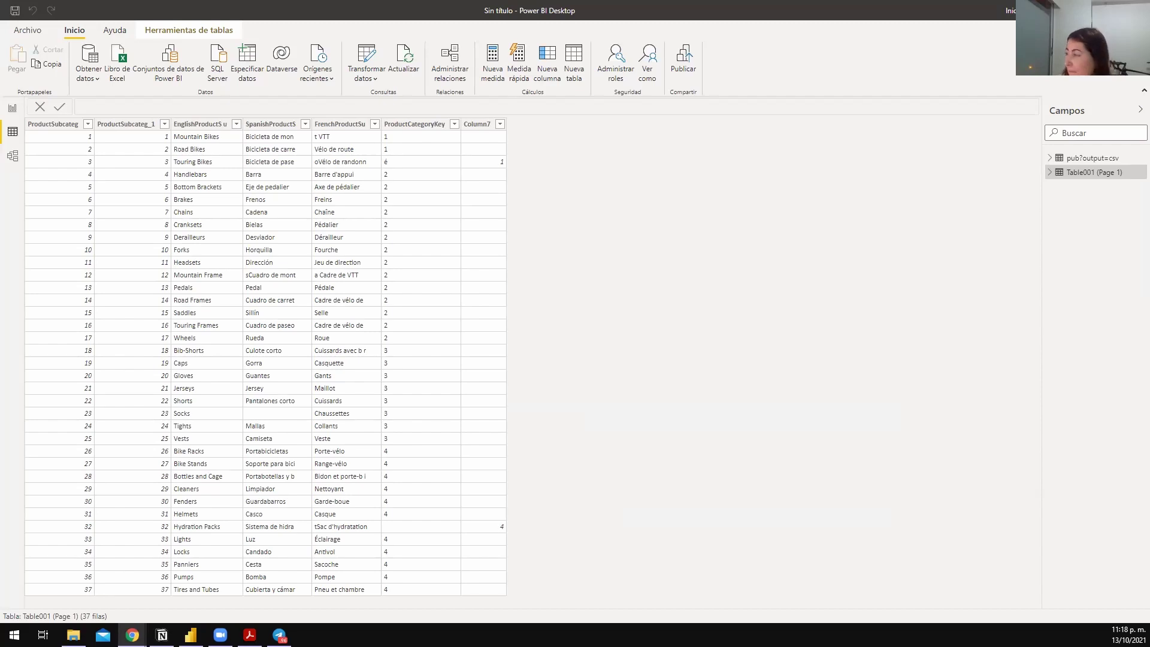
- Switch to the Curso Power BI folder in Google Drive and open the download page for Copia de seguridad y sincronización para Windows
key("alt+Tab")
left_click(1058, 81)
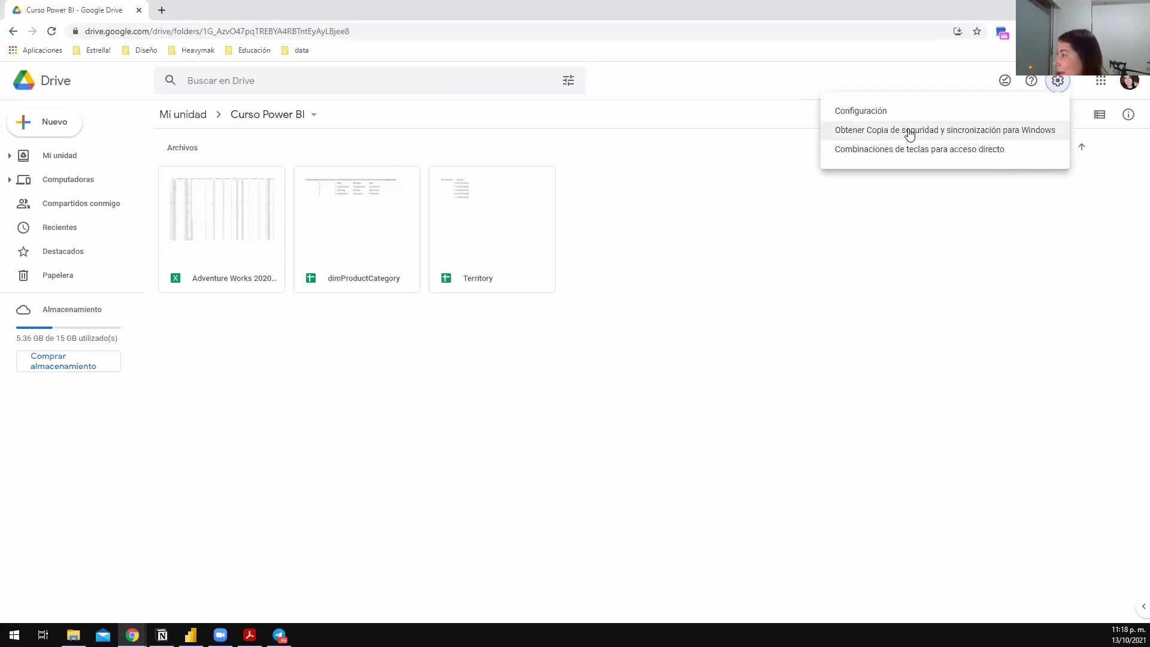
left_click(949, 77)
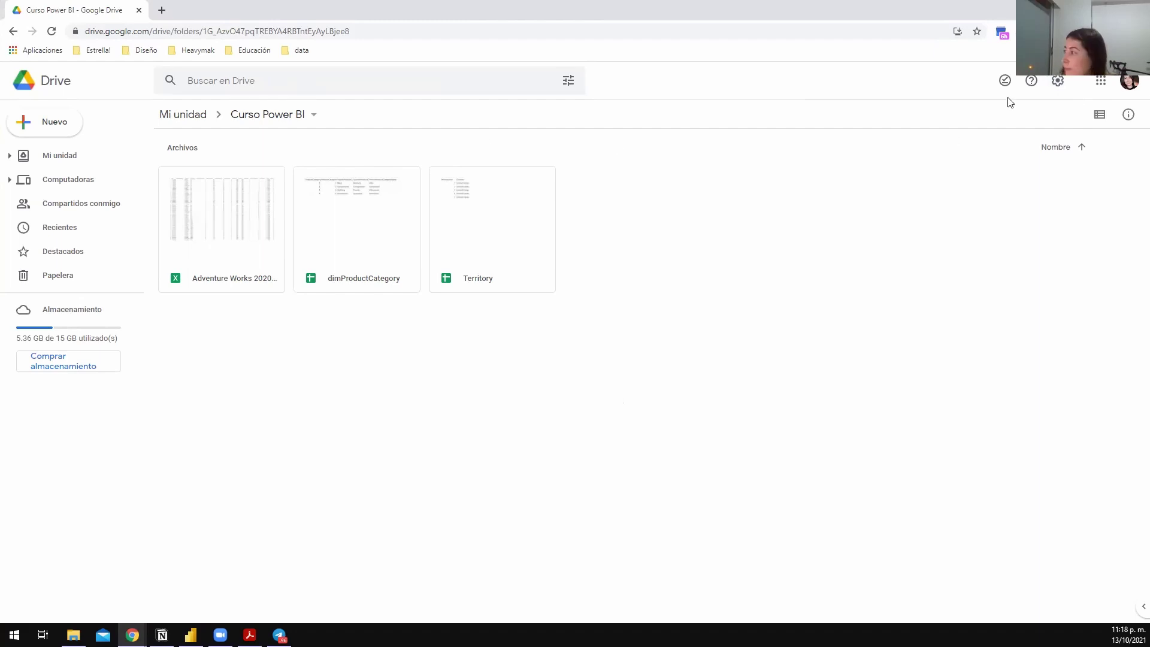
left_click(1058, 80)
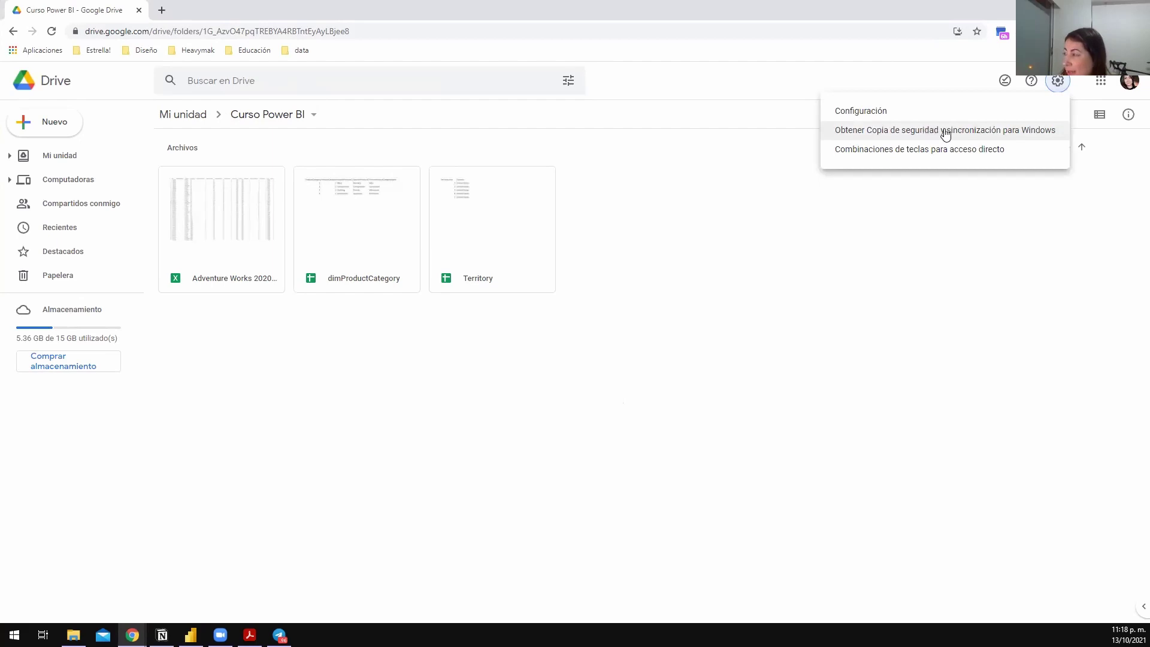
left_click(1001, 131)
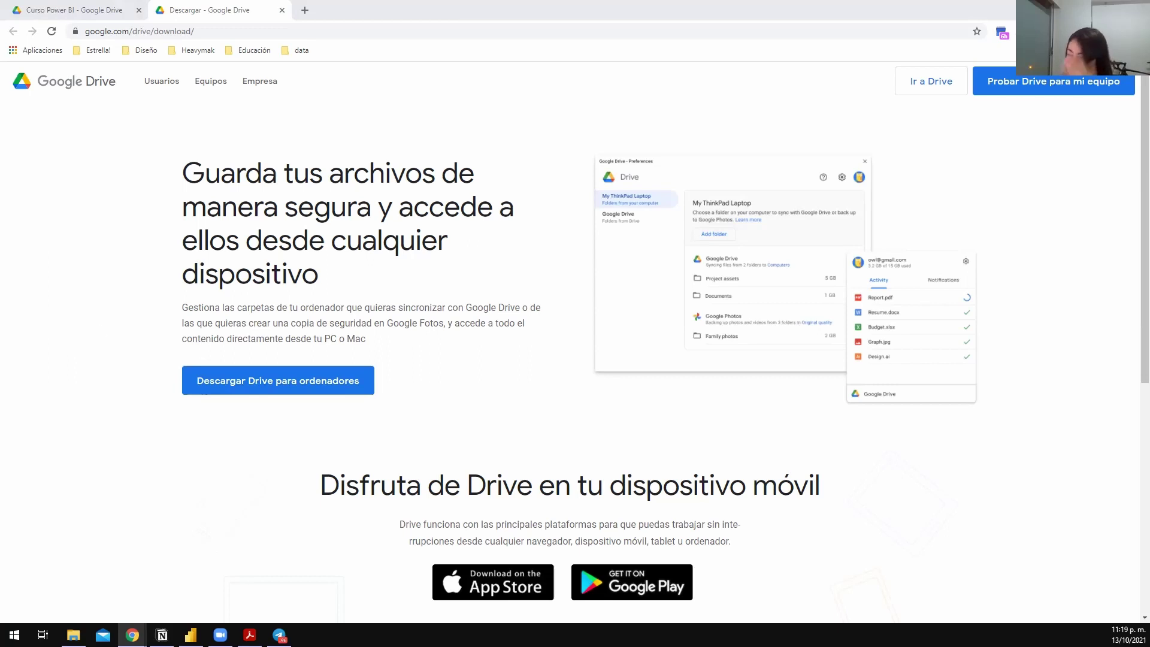
- Switch to Power BI Desktop and examine the filter values of the ProductSubcateg column in Table001 (Page 1) without applying a filter
mouse_move(250, 634)
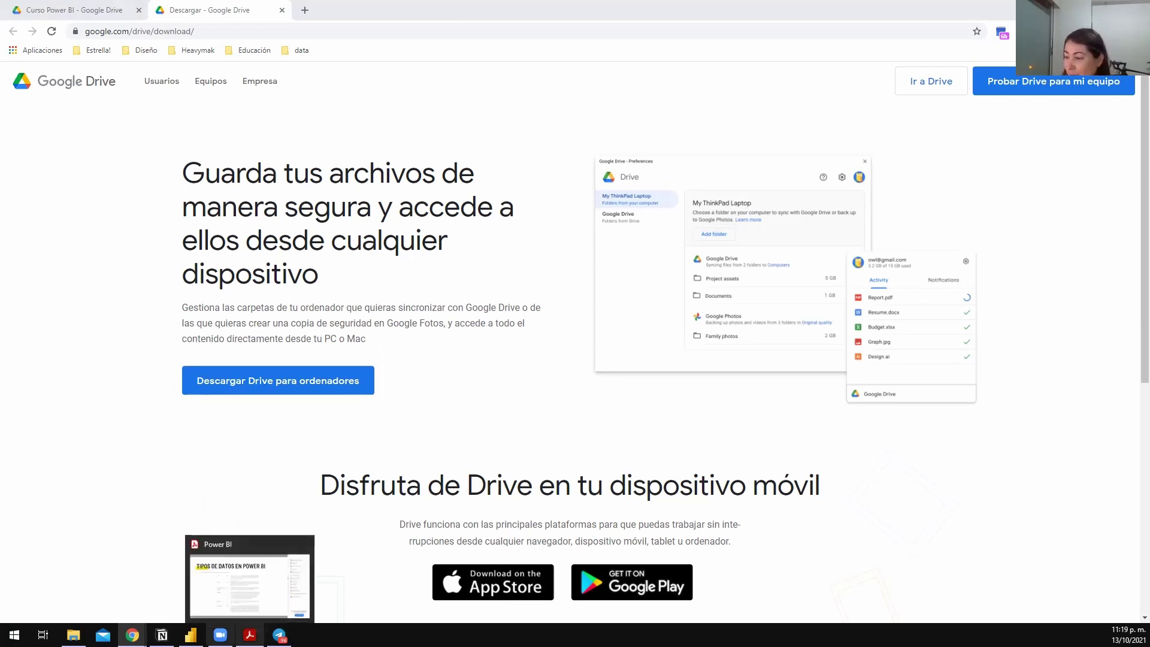
mouse_move(191, 634)
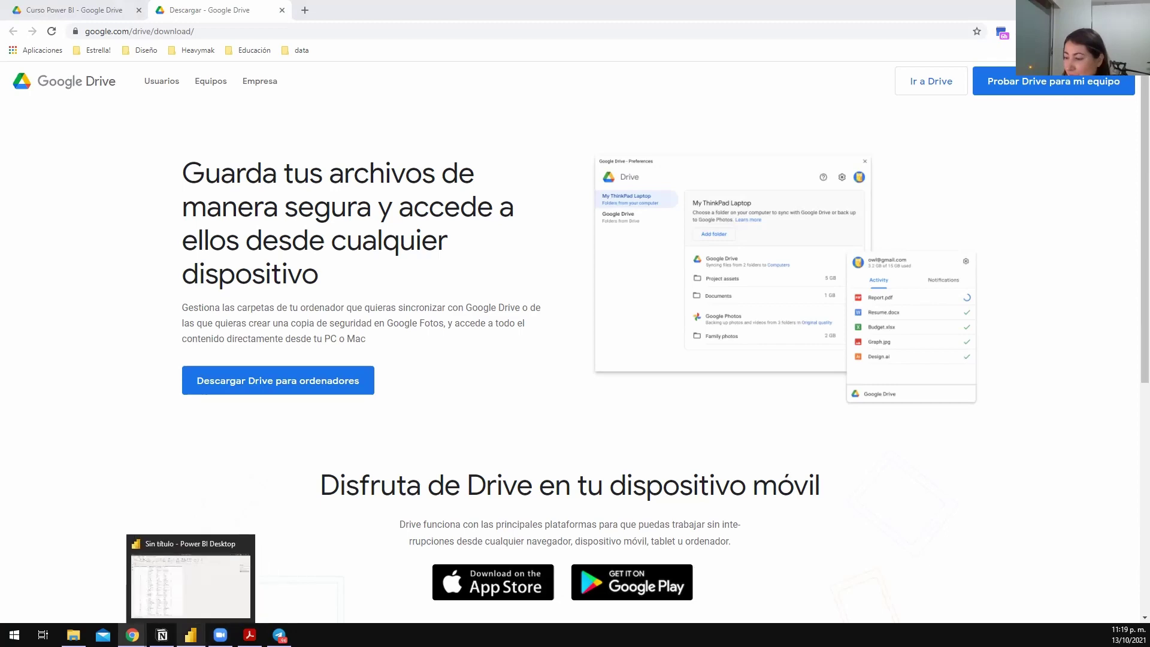
left_click(239, 563)
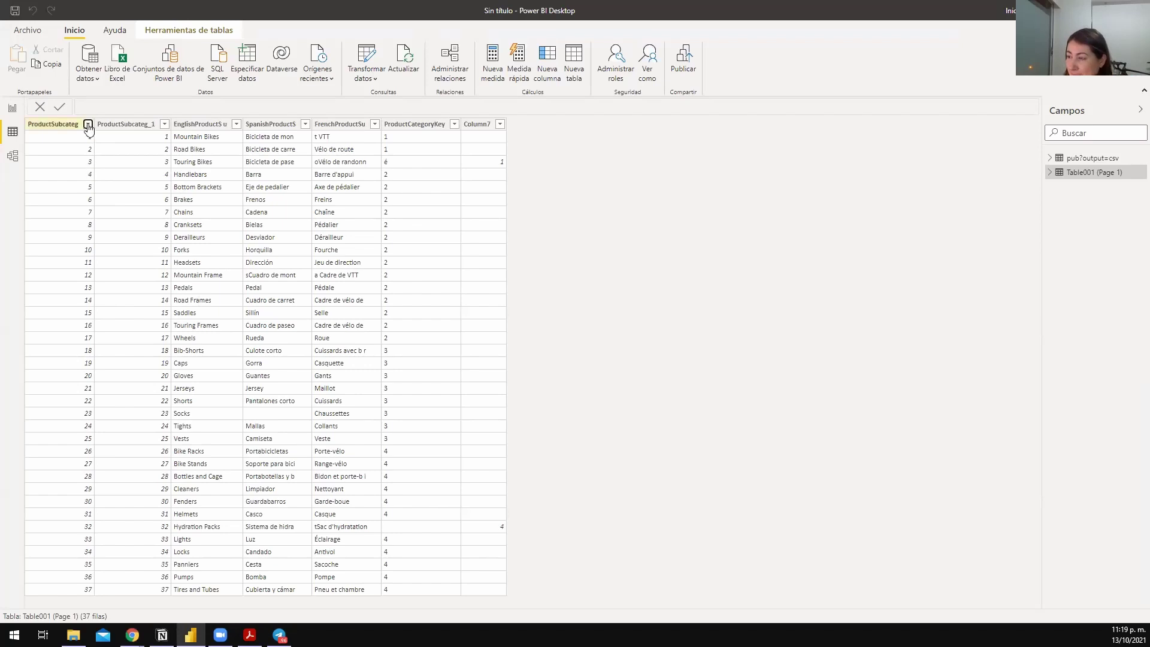
left_click(86, 225)
left_click(87, 124)
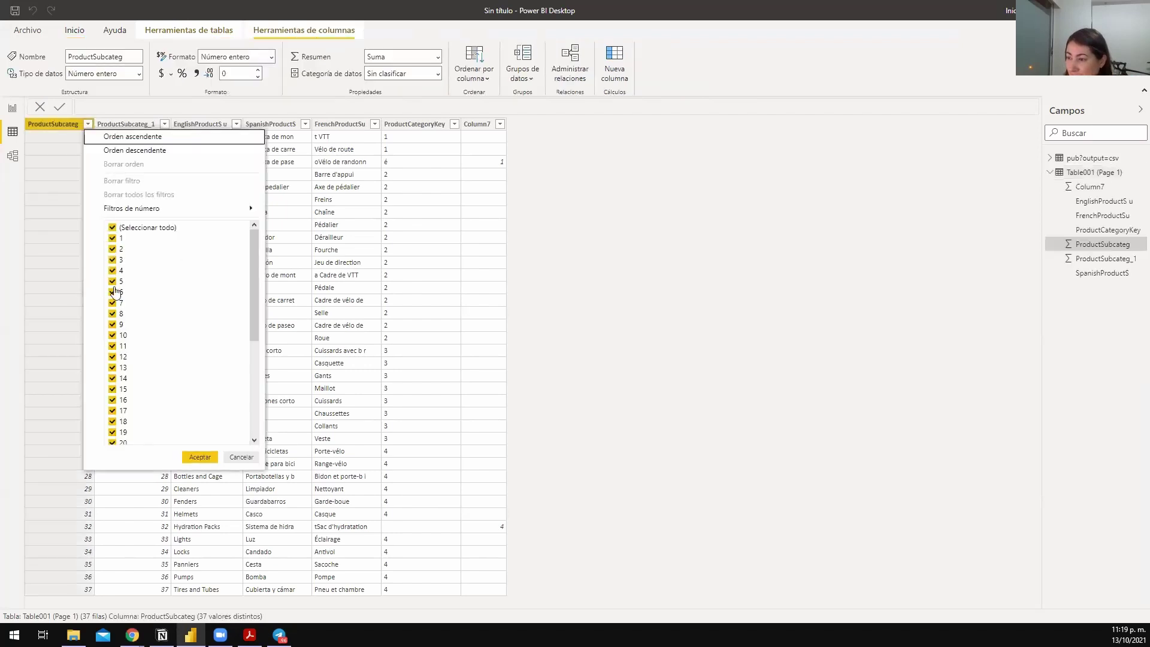
scroll(159, 342, "down", 3)
left_click(405, 299)
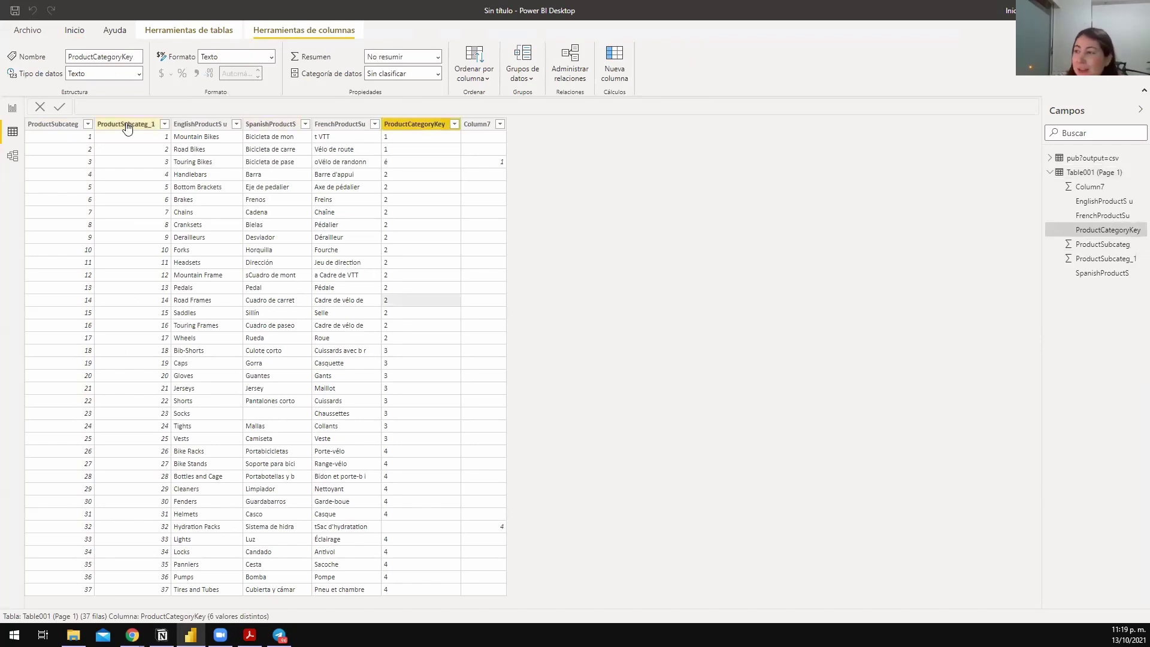
left_click(87, 124)
left_click(305, 153)
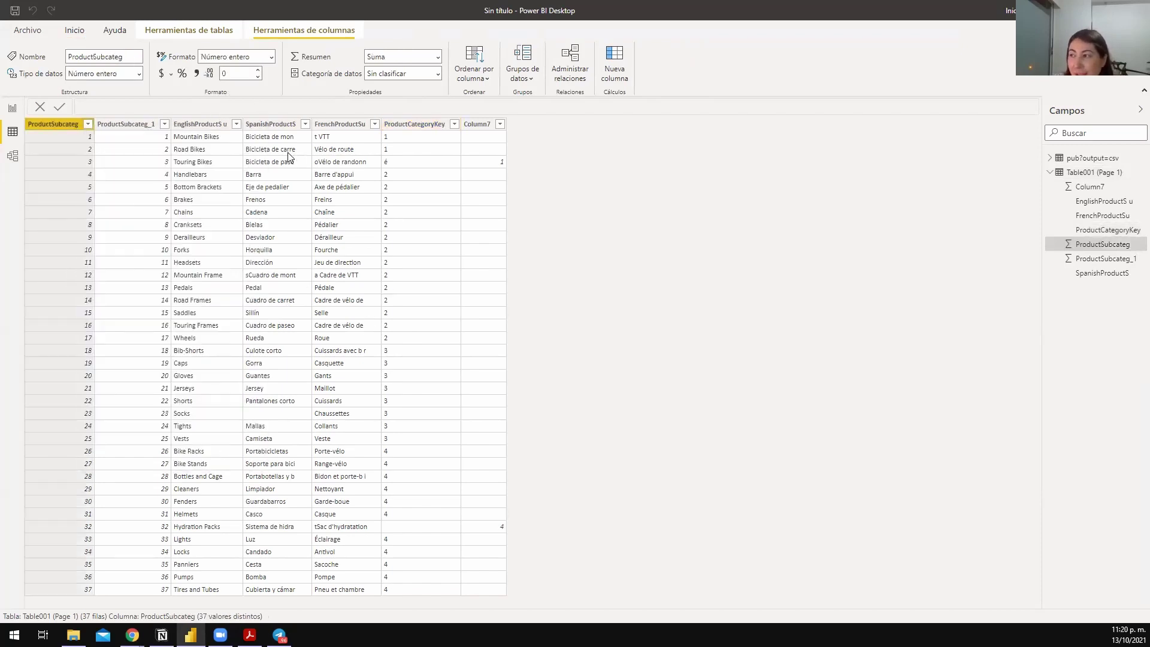
- Highlight the EnglishProductS u and ProductSubcateg columns alternately to compare the first product names with their subcategory keys
left_click(203, 141)
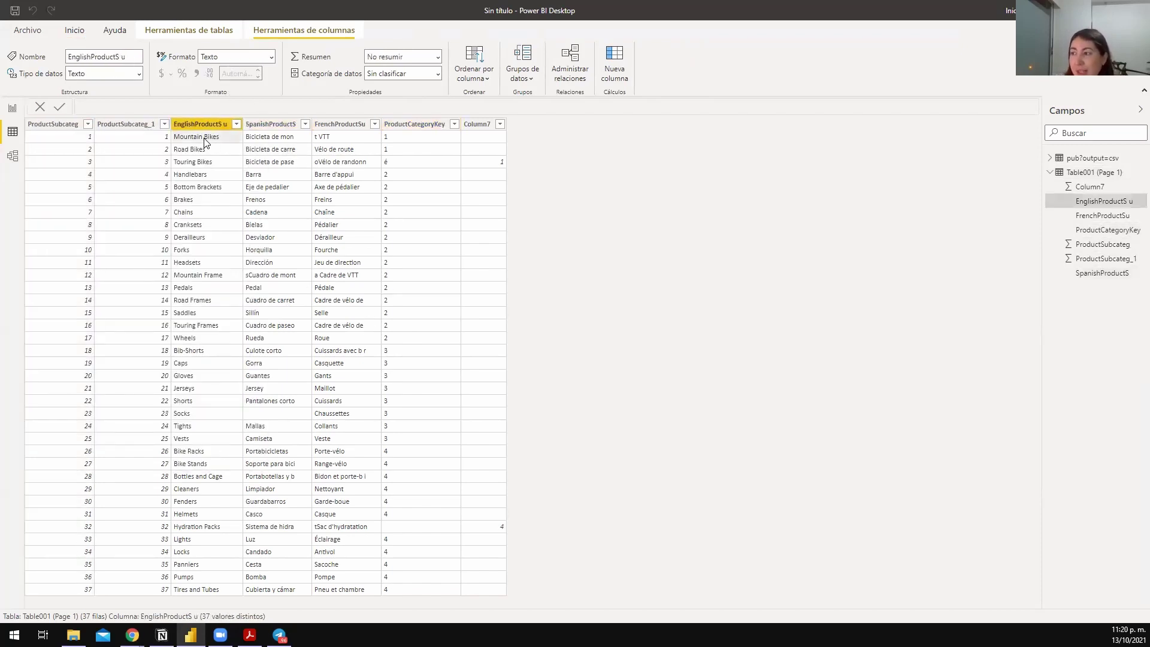
left_click(76, 139)
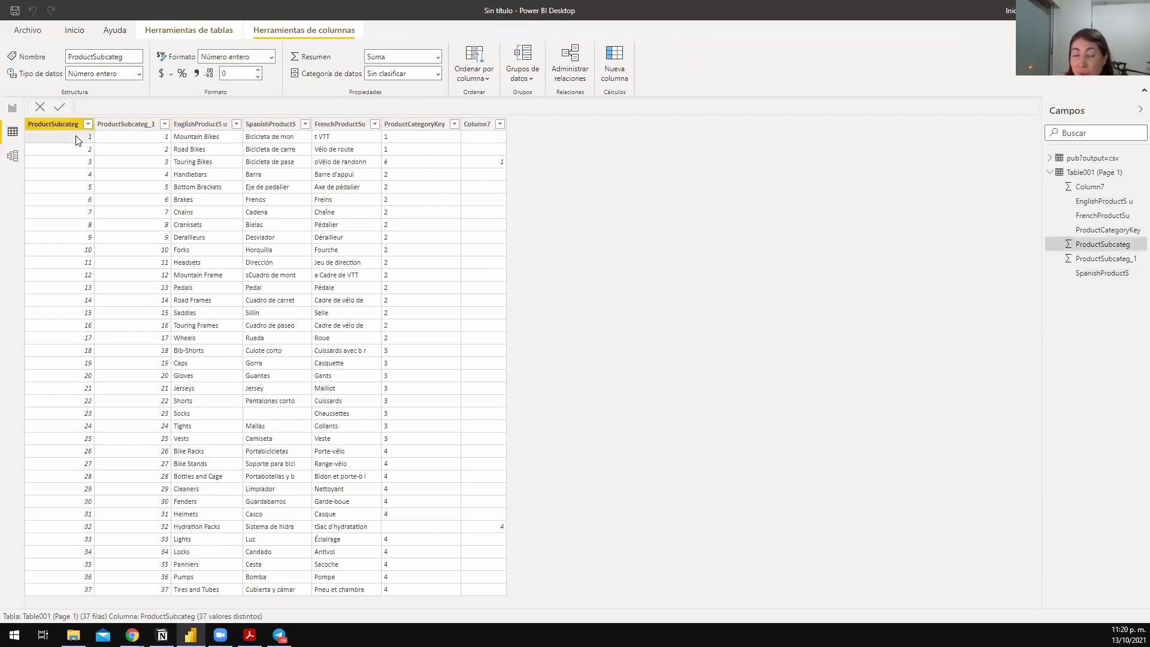
left_click(198, 154)
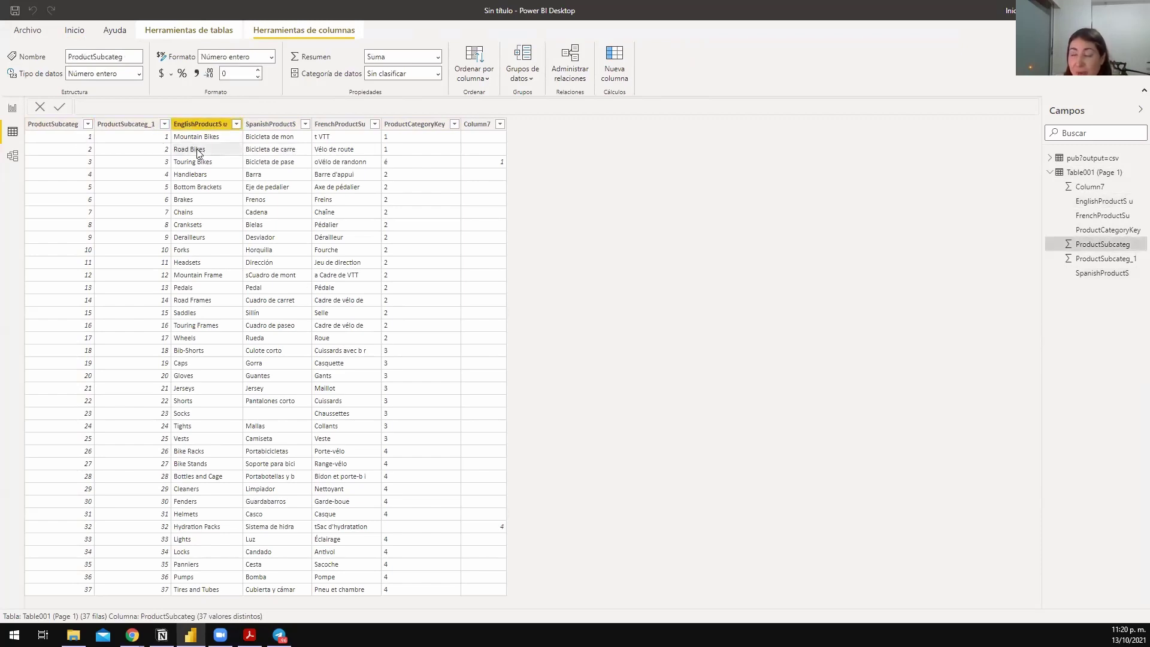
left_click(82, 161)
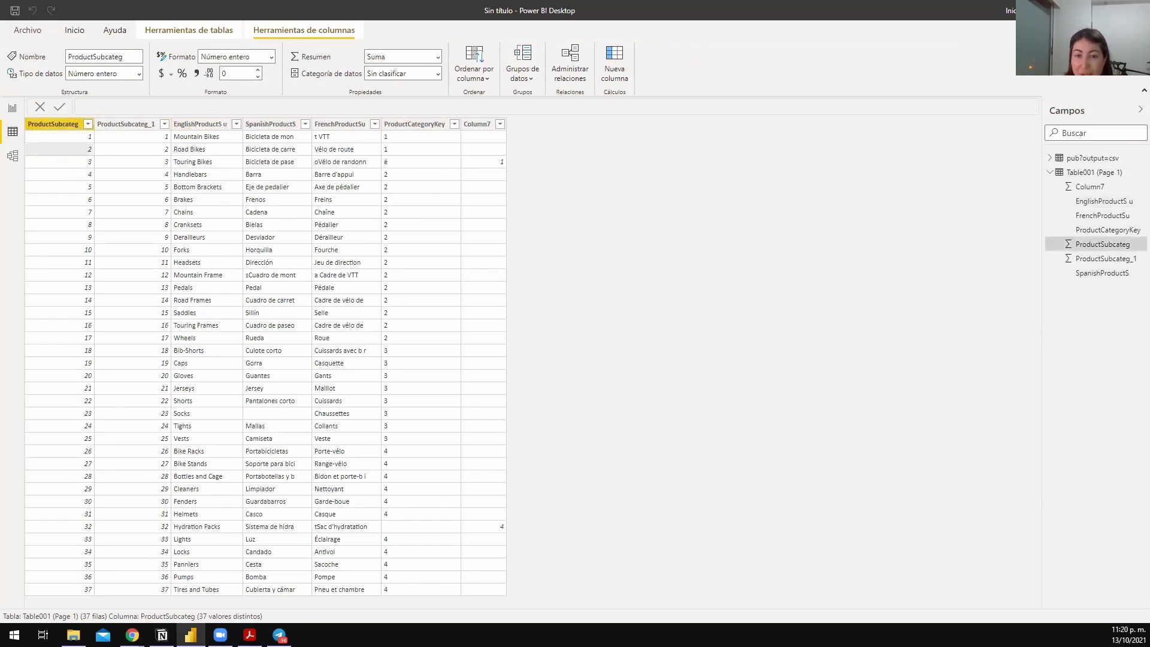